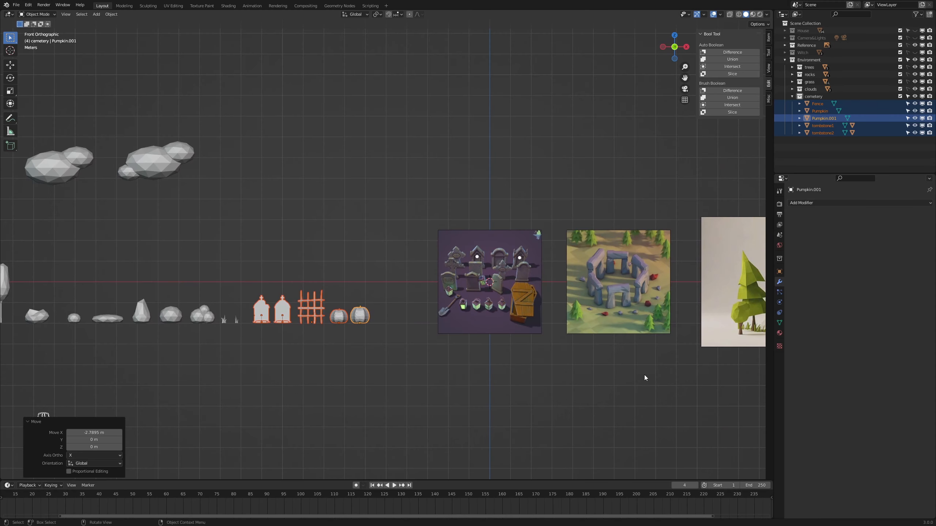
Step: Rename the Pumpkin.001 object to Pumpkin2
middle_click_drag(644, 374, 549, 365, "shift")
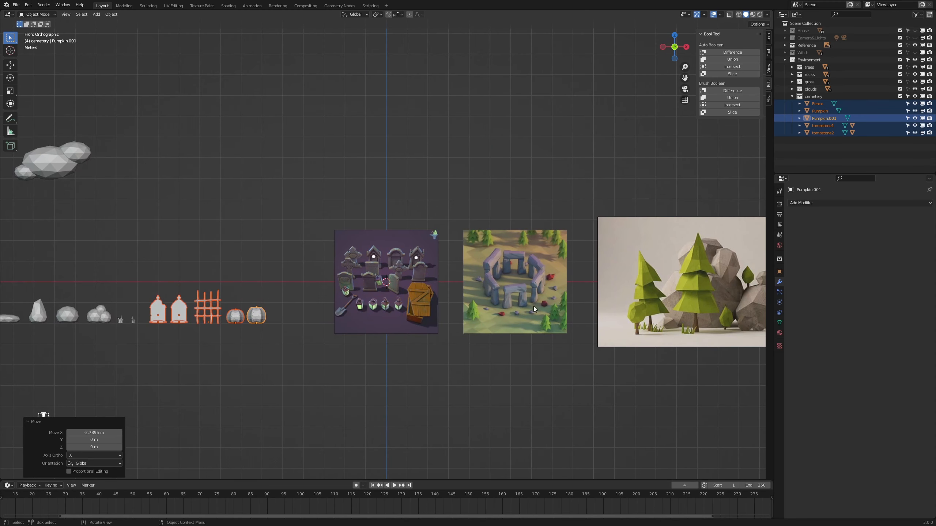
scroll(533, 305, "up", 2)
scroll(579, 314, "down", 1)
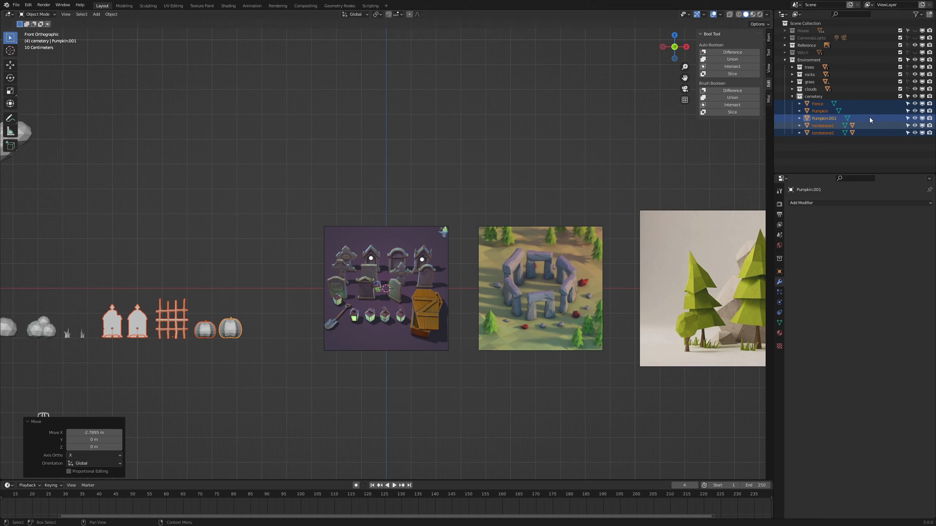
left_click(824, 118)
double_click(825, 118)
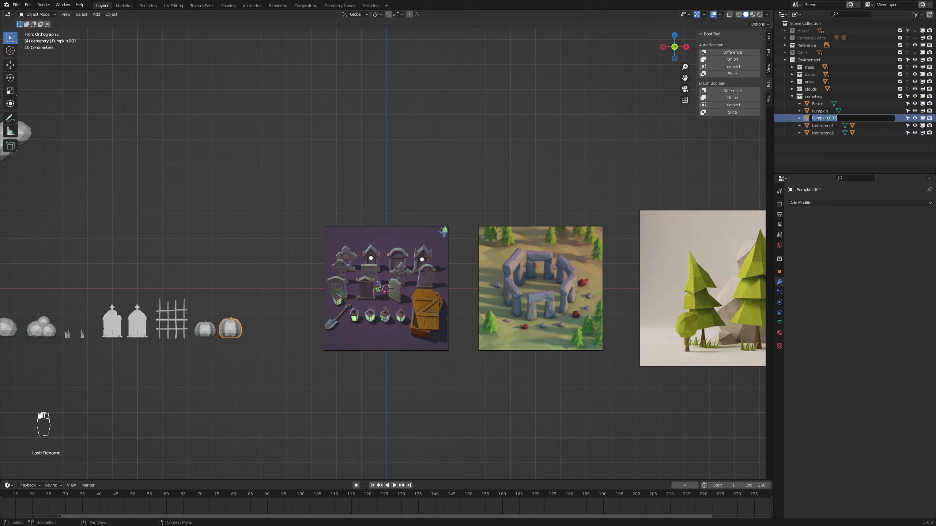
left_click(829, 118)
type("2")
key("Return")
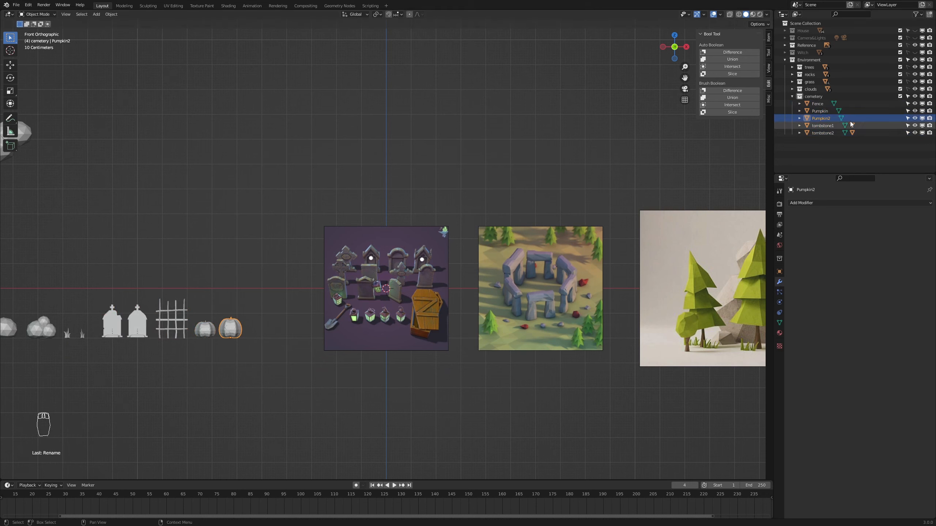
Step: Create a new collection in the cemetery collection and move it out to the Scene Collection level
left_click(798, 96)
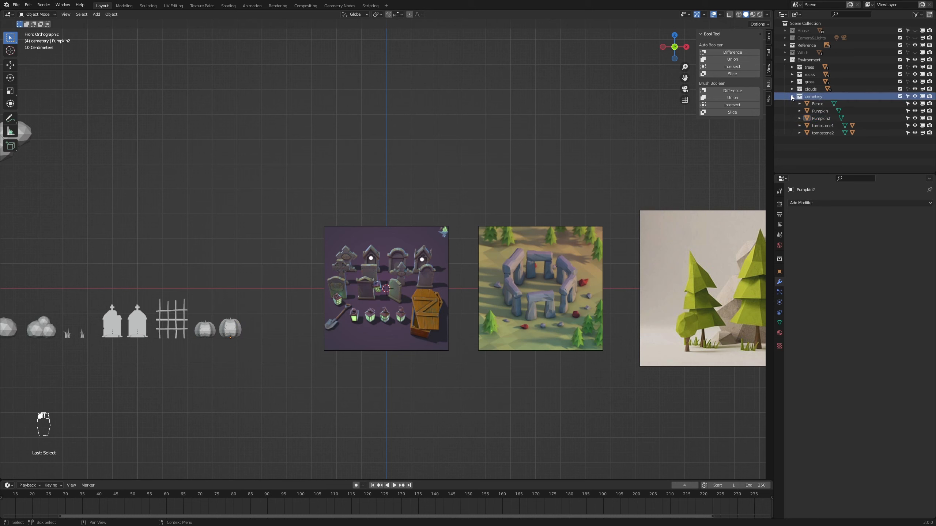
left_click(792, 96)
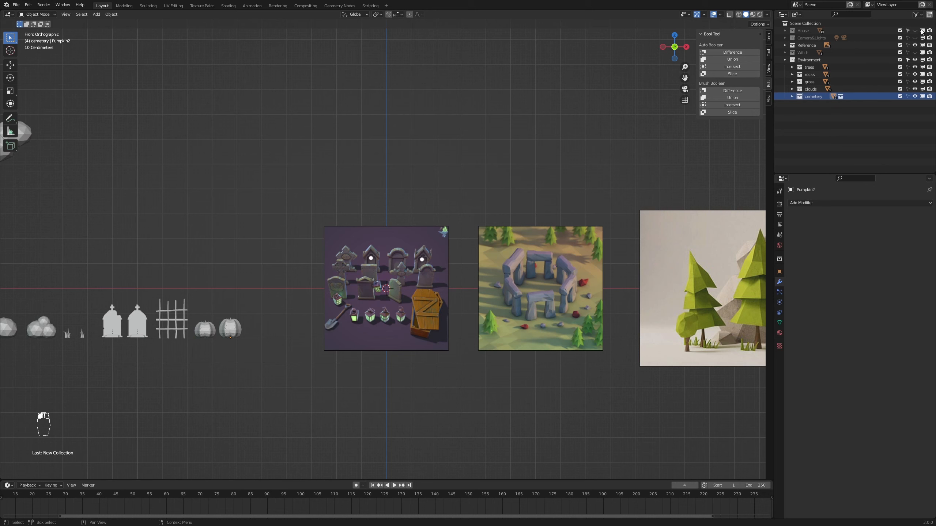
left_click(791, 97)
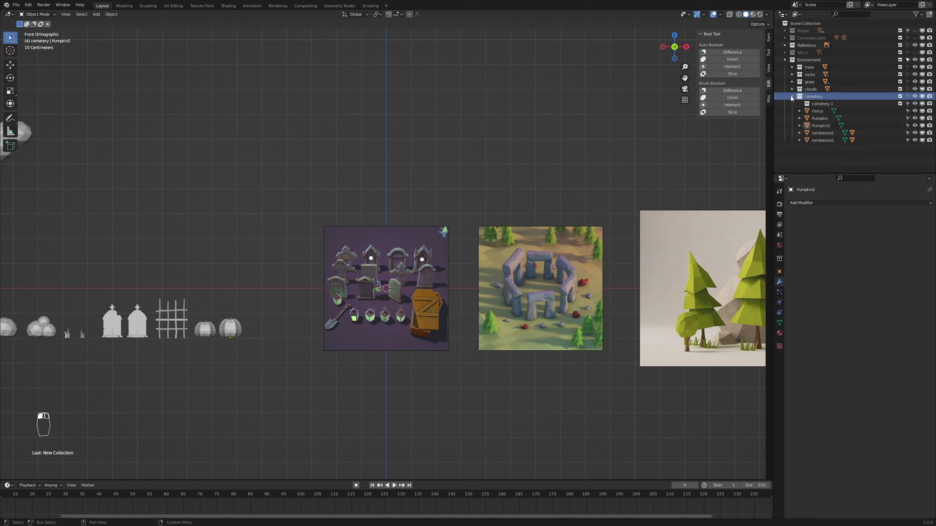
left_click_drag(821, 103, 822, 158)
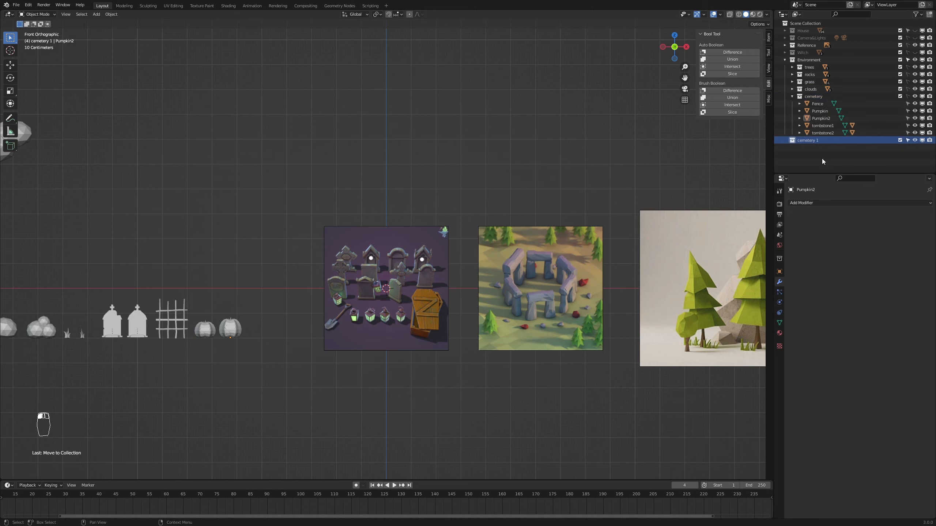
left_click(792, 96)
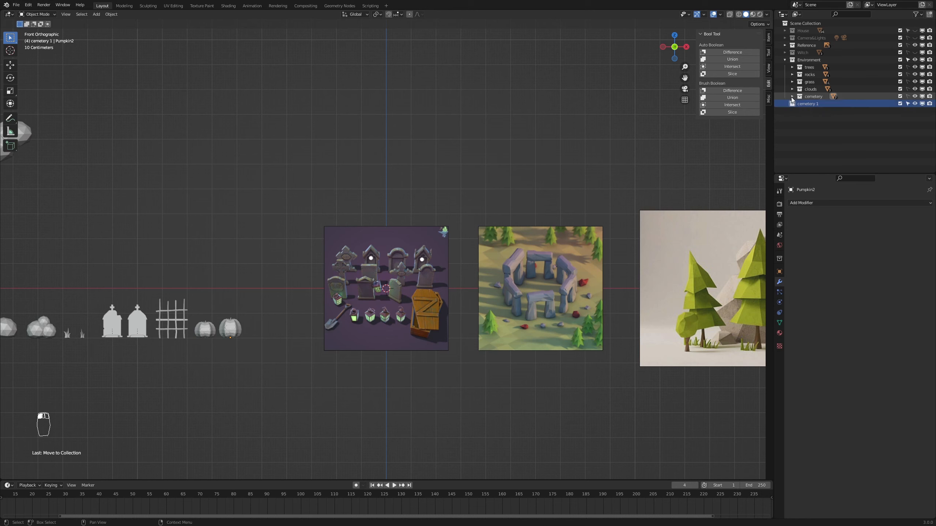
Step: Rename the cemetery 1 collection to Stone_formation and nest it inside the Environment collection
double_click(812, 104)
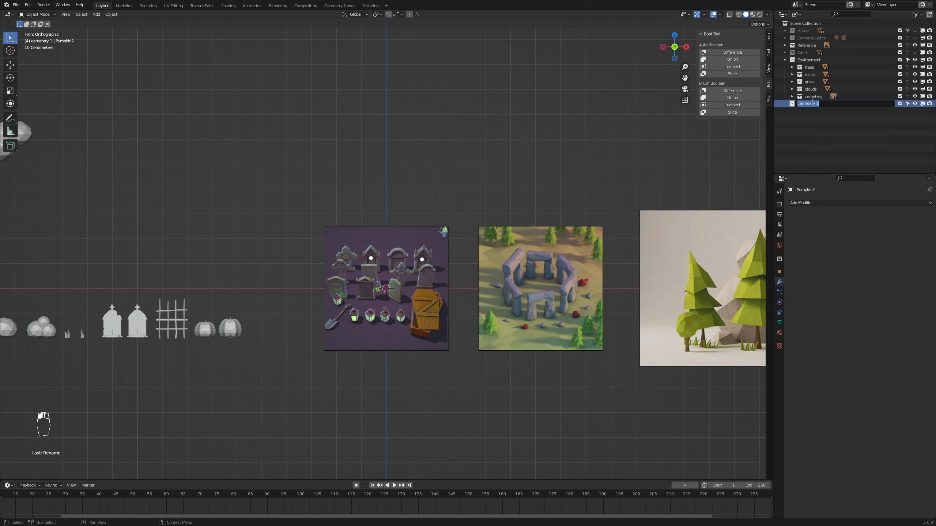
type("Stone_formation")
key("Return")
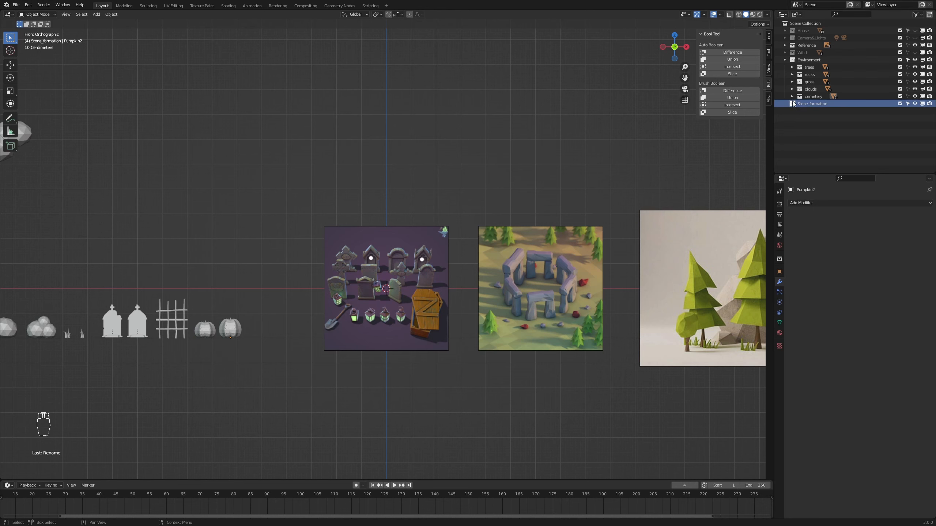
left_click_drag(802, 106, 812, 63)
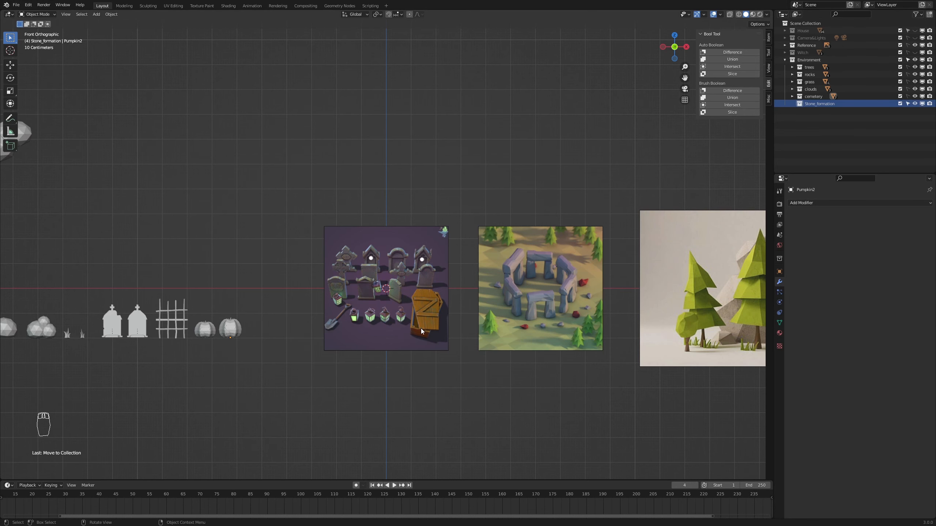
Step: Add a cube mesh to the Stone_formation collection and lower it about 1.15 m along Z
scroll(421, 328, "down", 3)
scroll(512, 322, "up", 3)
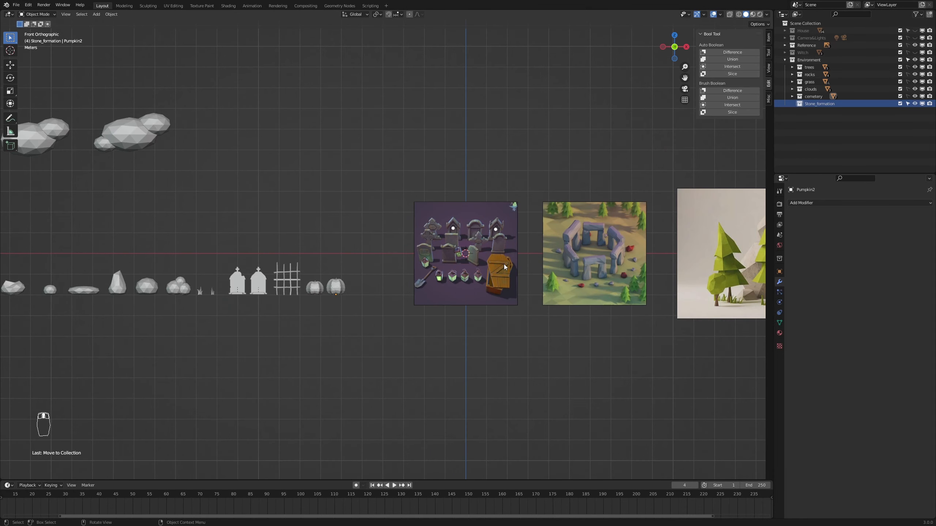
scroll(504, 264, "up", 1)
key("shift+a")
mouse_move(528, 281)
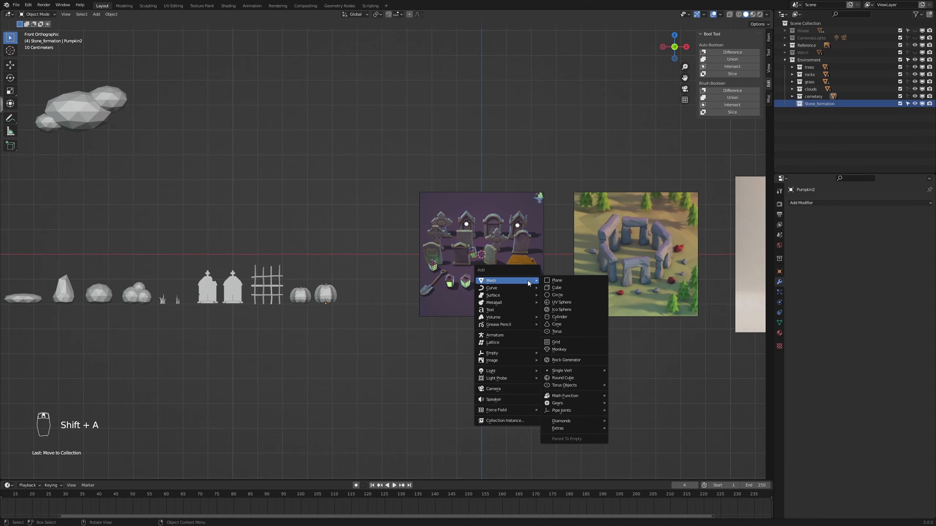
left_click(586, 288)
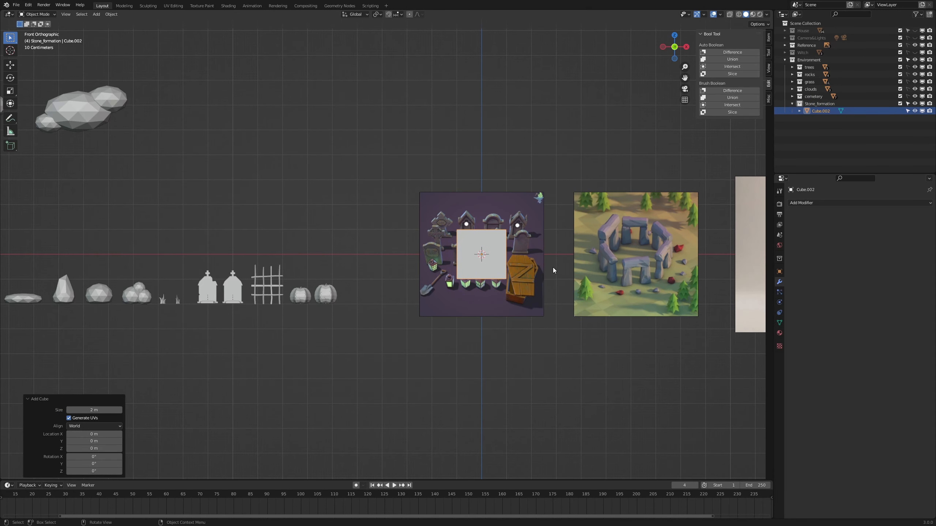
key("g")
key("z")
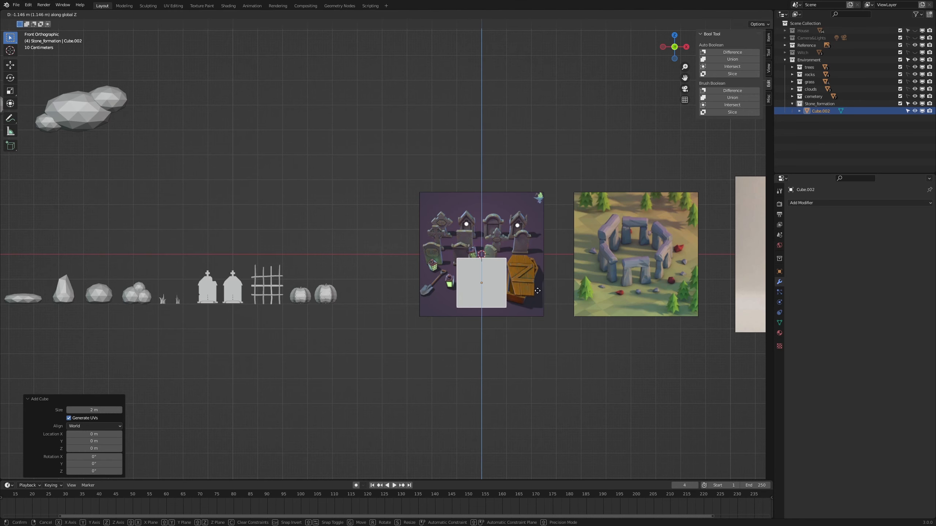
left_click(537, 291)
Step: Show the scene in wireframe and scale the cube down to about 0.52
middle_click_drag(563, 315, 497, 311, "shift")
scroll(498, 312, "up", 3)
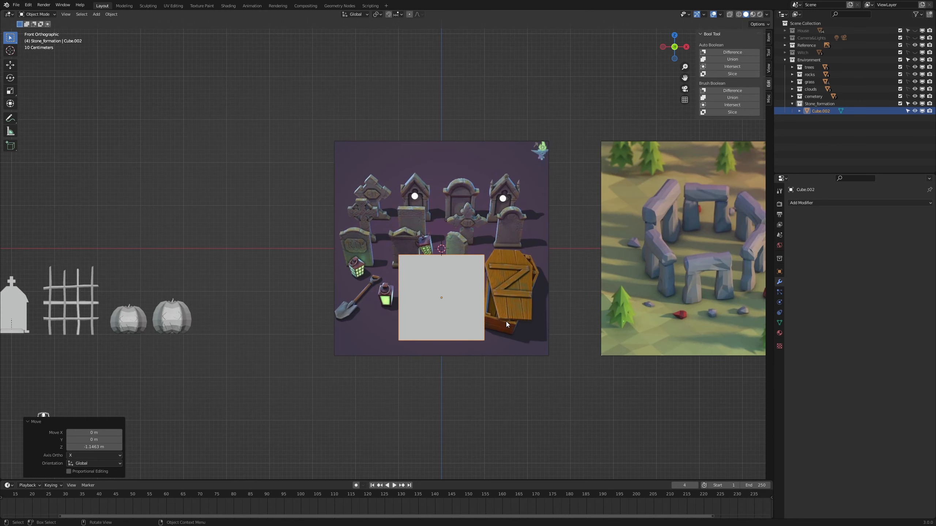
key("z")
left_click(456, 322)
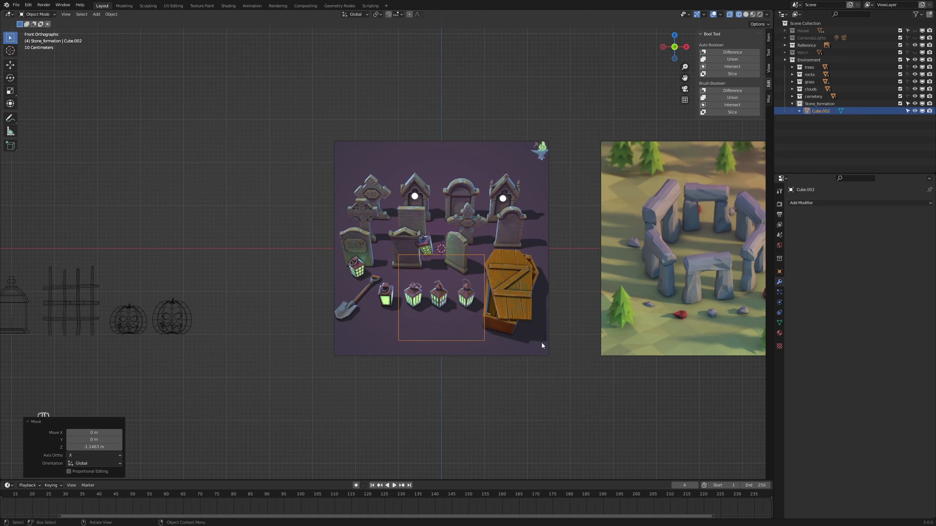
key("s")
left_click(509, 333)
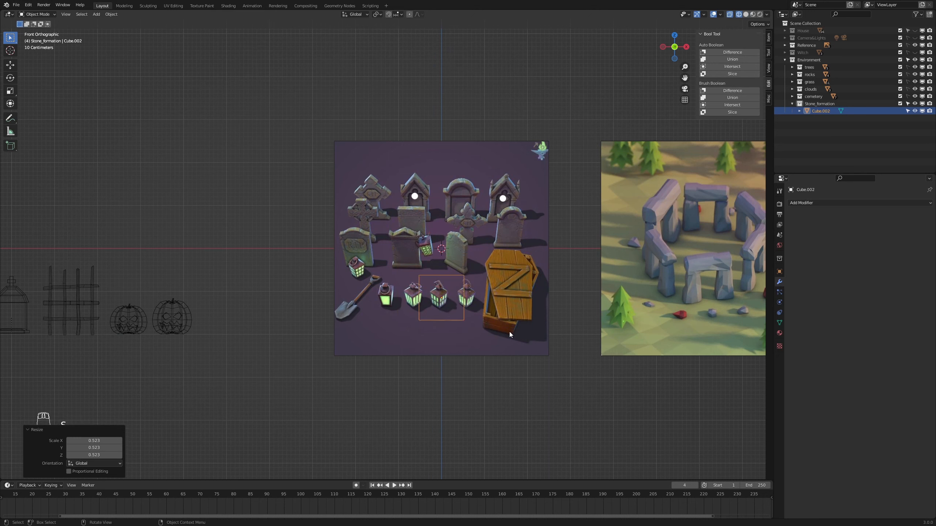
Step: Move the cube about -3.54 m in X and -0.3 m in Z, between the pumpkins and the graveyard reference image
key("g")
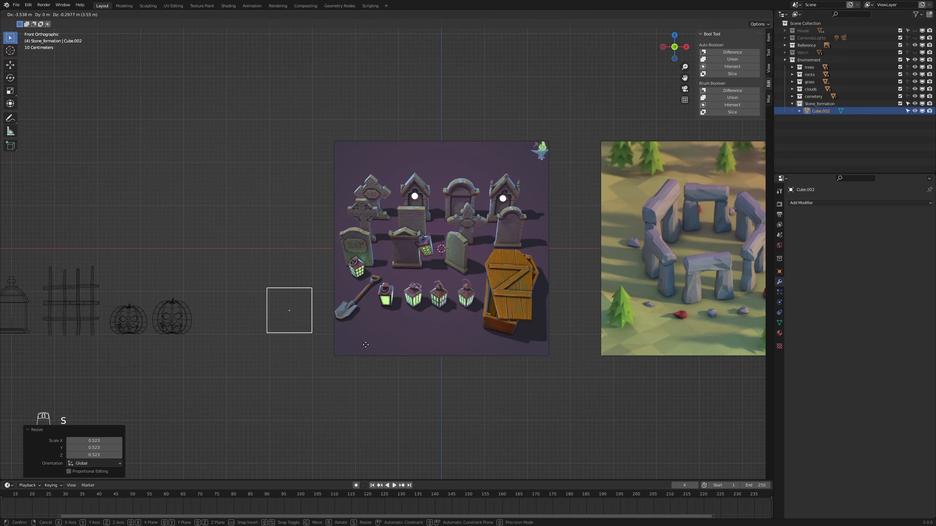
left_click(366, 345)
middle_click_drag(379, 366, 522, 362, "shift")
scroll(522, 361, "up", 3)
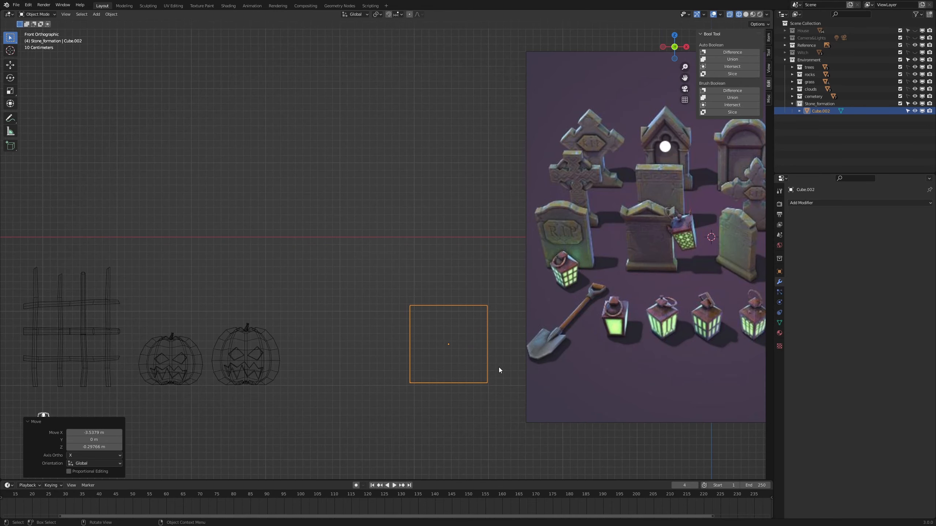
scroll(578, 368, "down", 3)
scroll(576, 368, "down", 2)
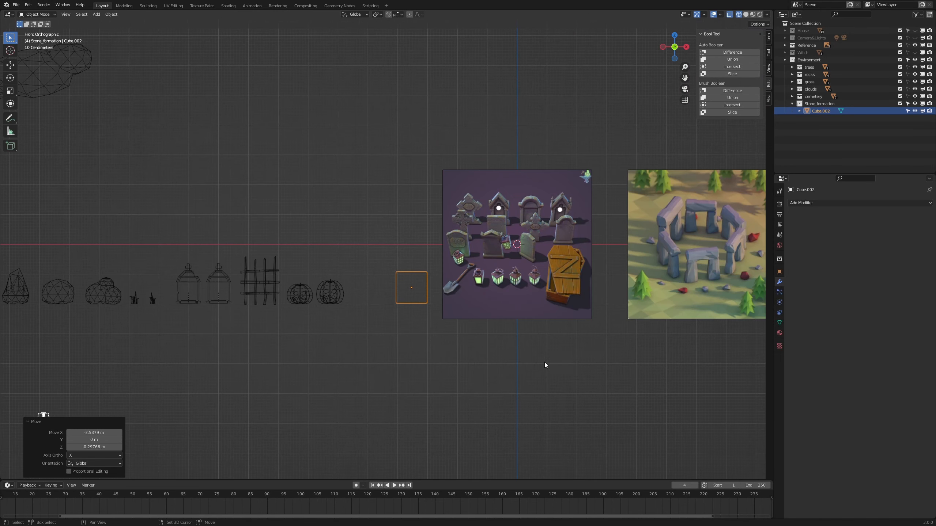
middle_click_drag(546, 365, 464, 377, "shift")
scroll(457, 381, "up", 2)
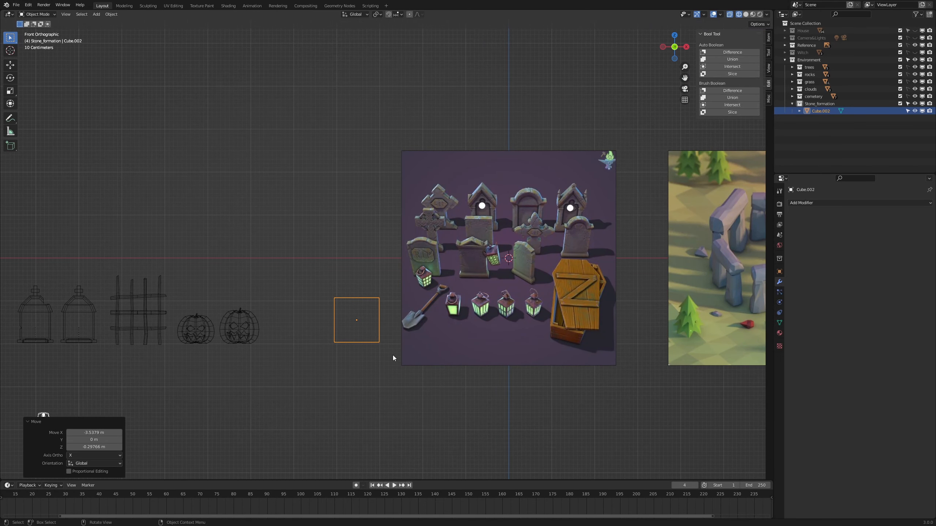
Step: In Edit Mode, scale the cube's top vertices to about 0.79 and lower them about 0.49 m along Z
key("Tab")
scroll(394, 345, "down", 1)
key("1")
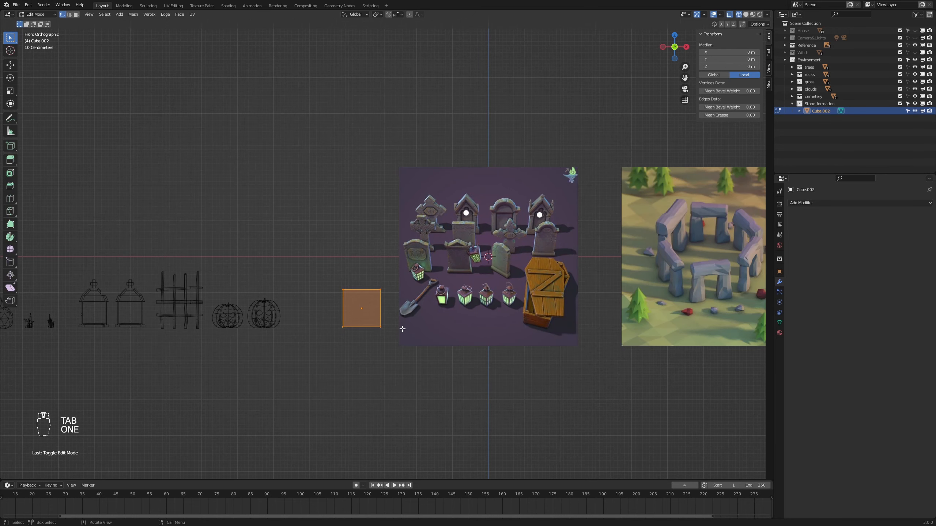
left_click_drag(404, 284, 318, 304)
key("s")
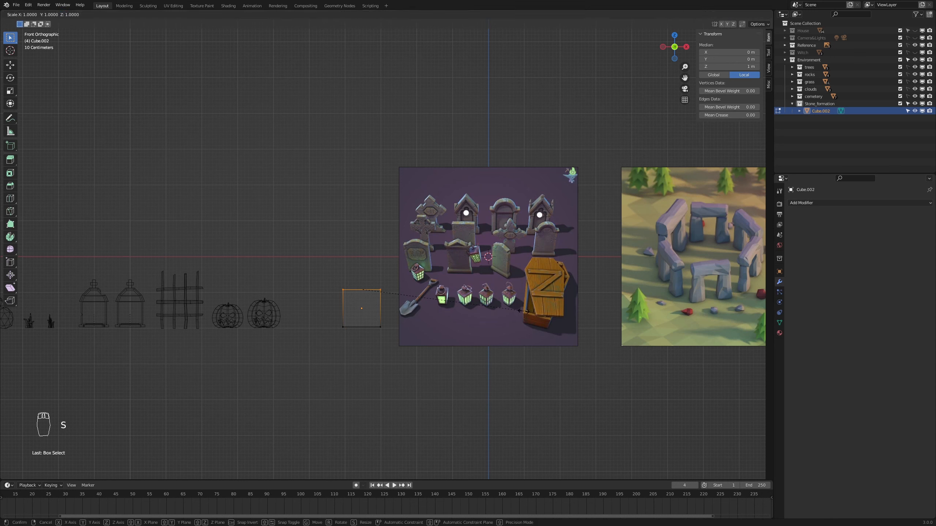
left_click(490, 312)
key("g")
key("z")
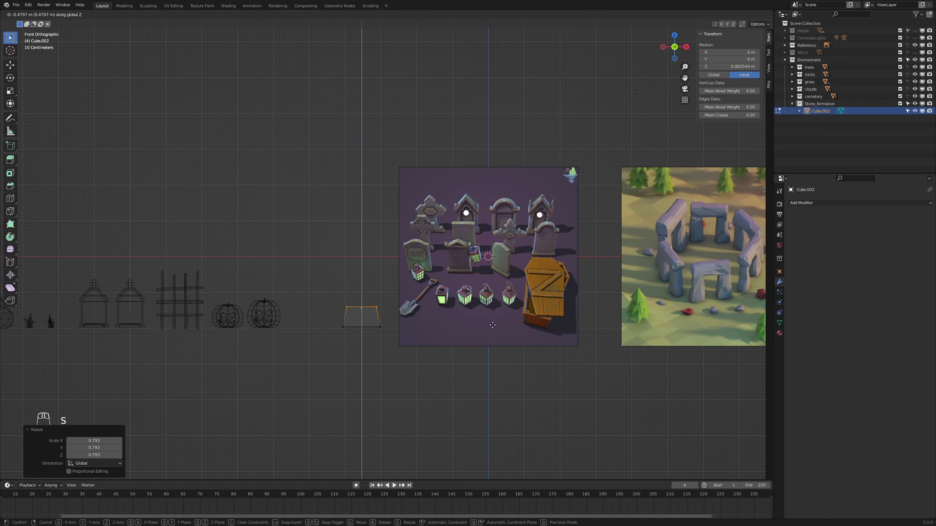
left_click(492, 325)
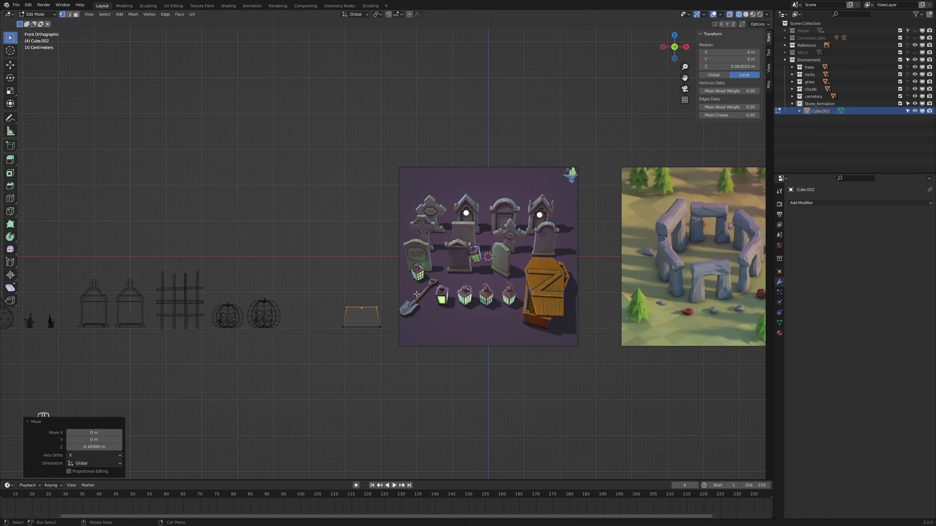
Step: Extrude the block's top face upward about 0.8 m and scale it to about 1.22
key("e")
left_click(419, 264)
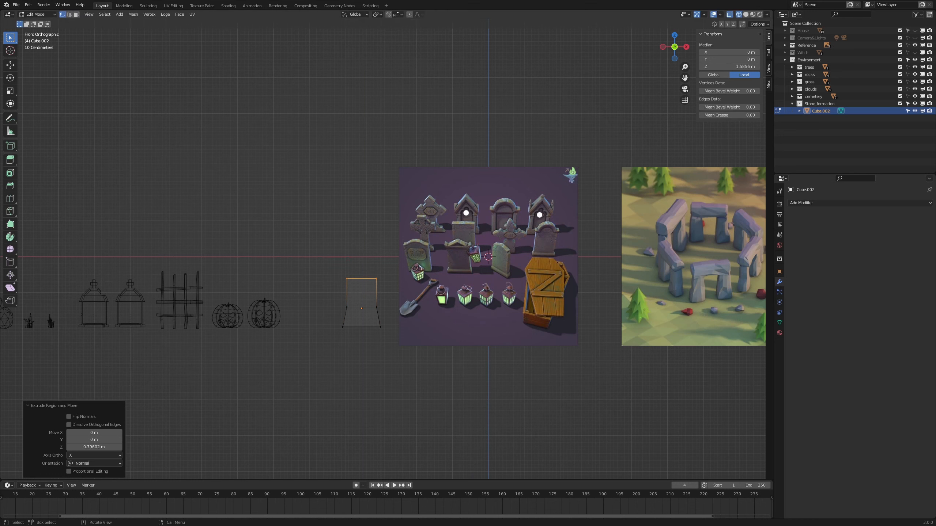
key("s")
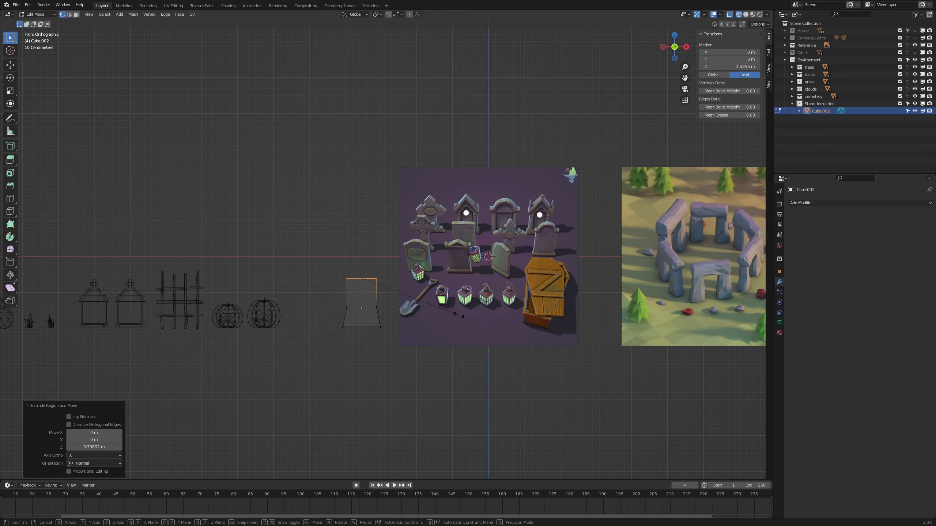
left_click(480, 325)
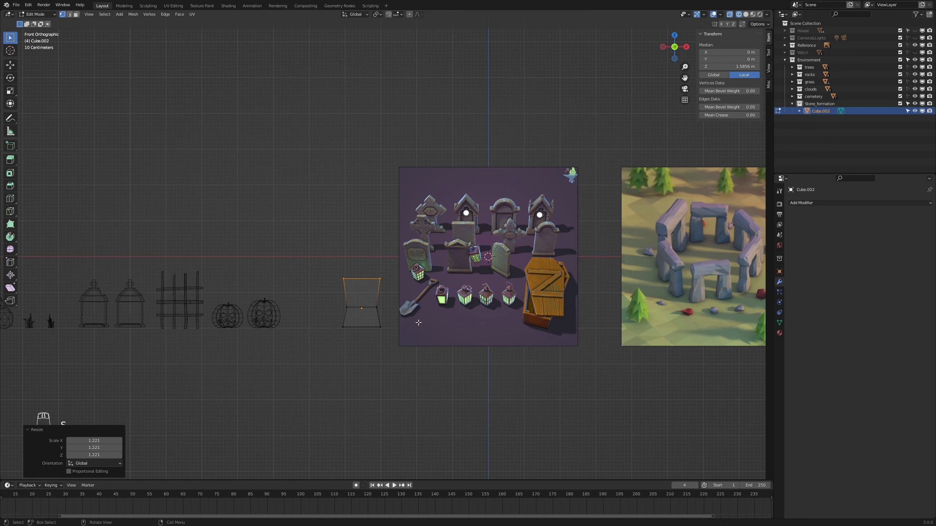
scroll(450, 322, "up", 1)
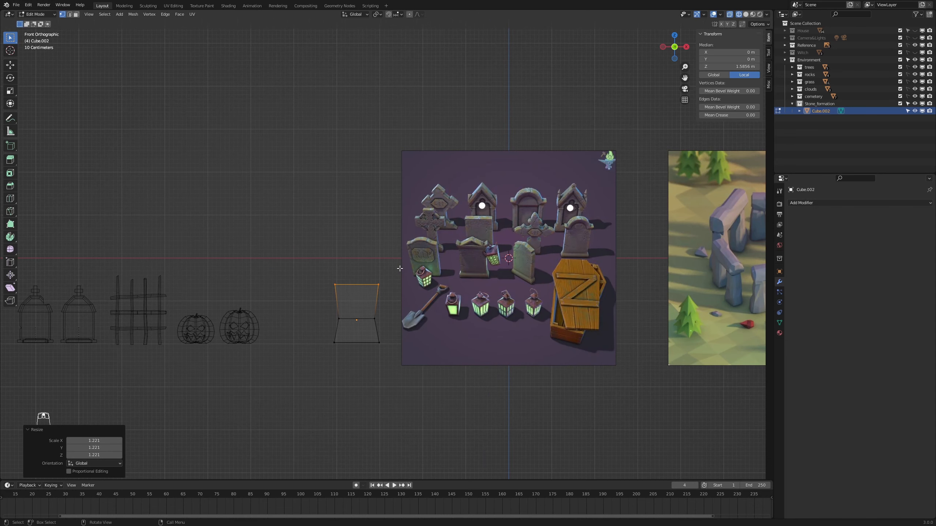
Step: Extrude the top face upward again by about 1.15 m and taper it to a scale of about 0.62
key("e")
left_click(398, 218)
key("s")
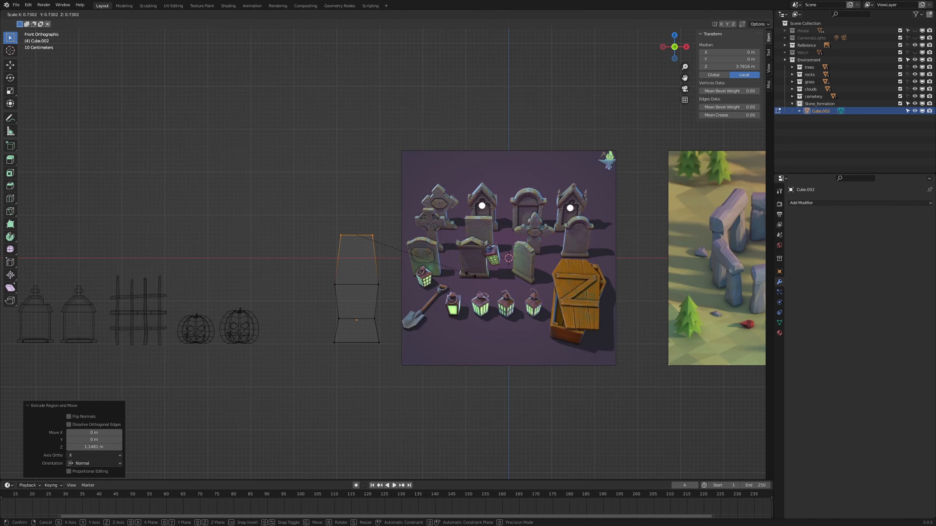
left_click(454, 268)
Step: Add two centred vertical loop cuts around the stone, crossing each other through the top face
scroll(485, 295, "down", 2)
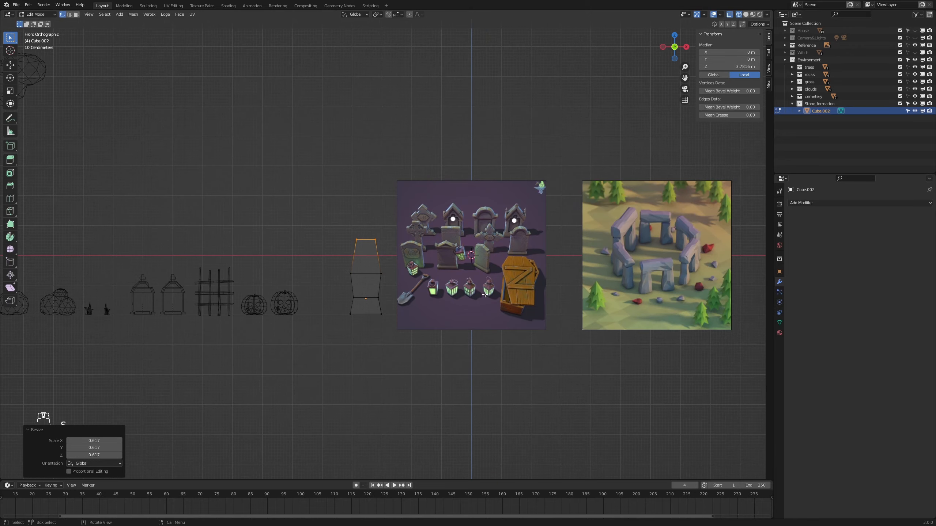
scroll(485, 295, "up", 1)
middle_click_drag(458, 288, 421, 306)
scroll(367, 292, "up", 4)
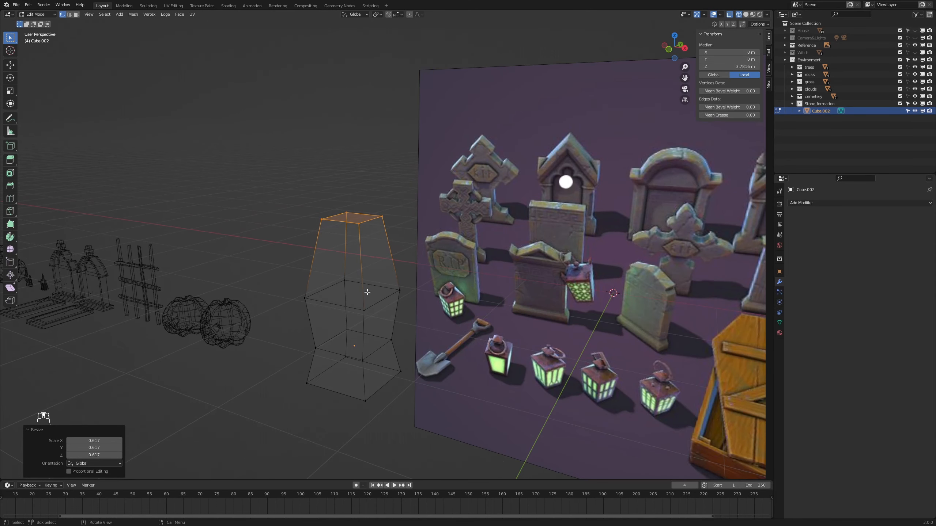
key("ctrl+r")
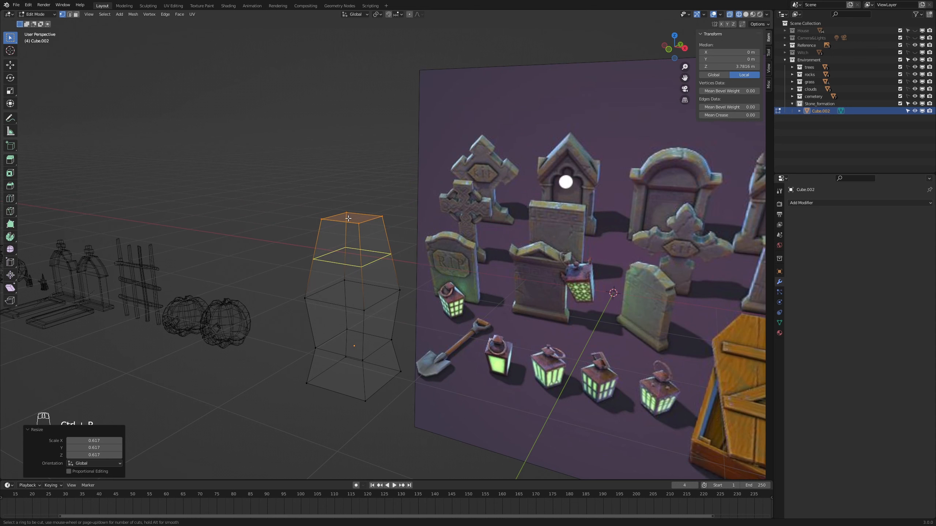
left_click(355, 226)
right_click(355, 226)
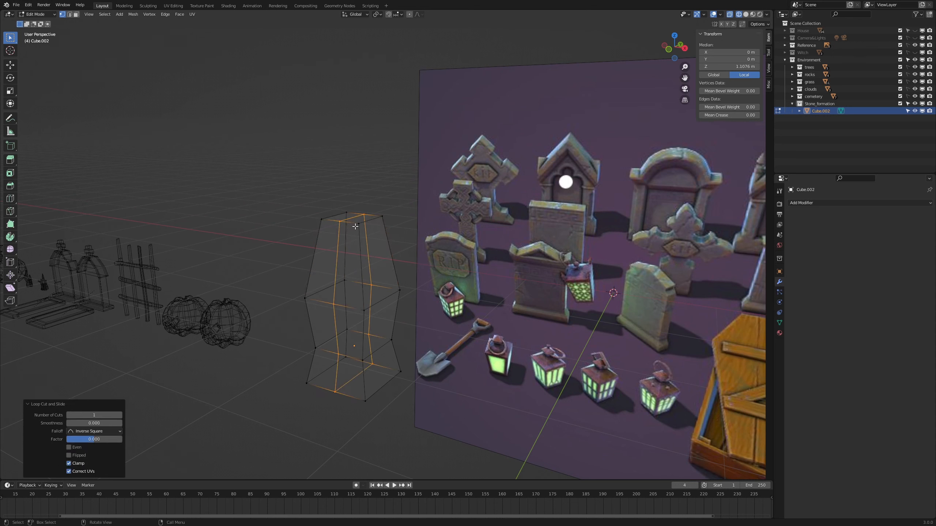
key("ctrl+r")
left_click(374, 224)
right_click(375, 224)
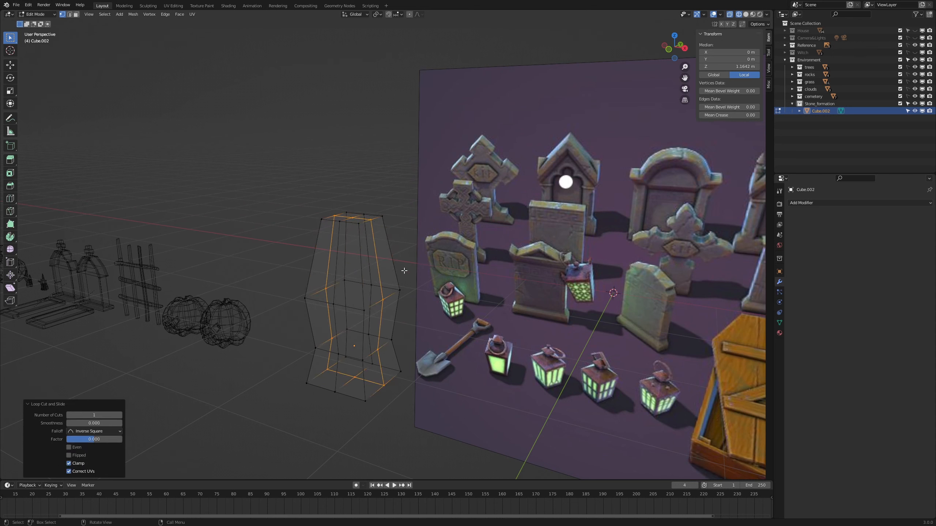
Step: Scale the two front corner vertices of the stone's middle ring inward along X
scroll(404, 271, "down", 2)
middle_click_drag(373, 349, 403, 353)
scroll(403, 354, "up", 3)
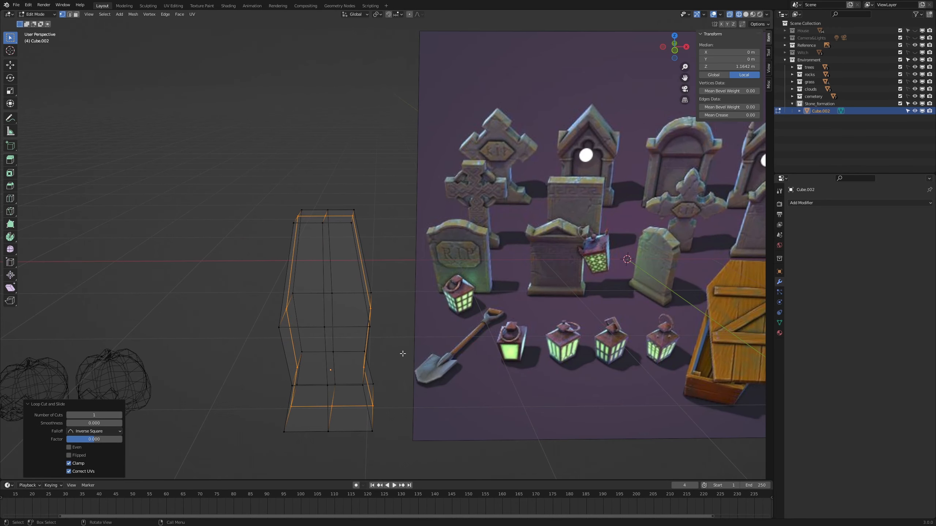
left_click(403, 354)
scroll(397, 344, "up", 1)
left_click(370, 341)
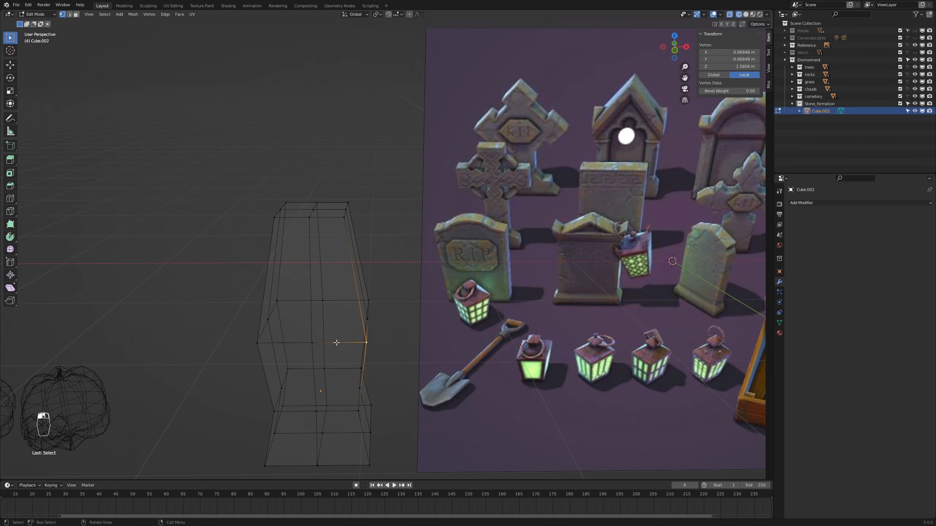
left_click(260, 344, "shift")
scroll(370, 357, "down", 1)
key("s")
key("x")
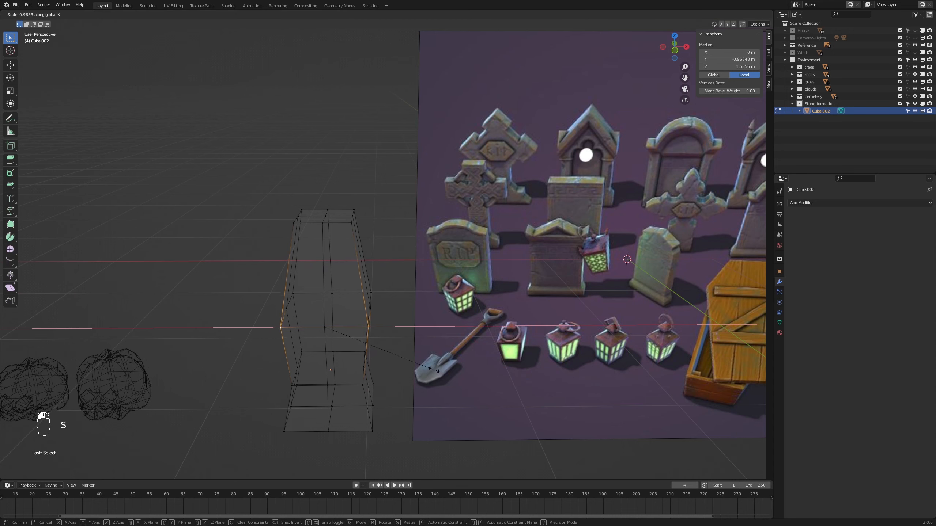
left_click(395, 363)
middle_click_drag(395, 365, 396, 342)
left_click(348, 325)
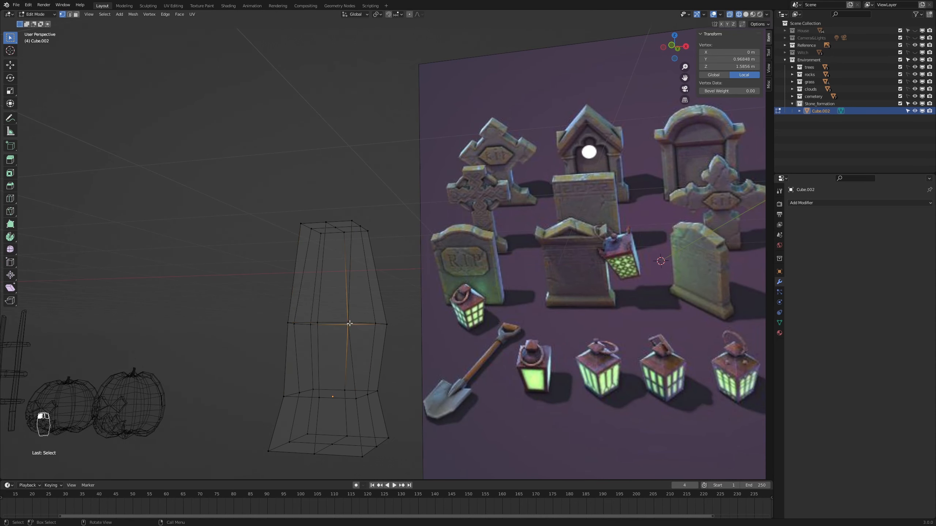
key("g")
key("z")
left_click(370, 320)
middle_click_drag(395, 337, 372, 353)
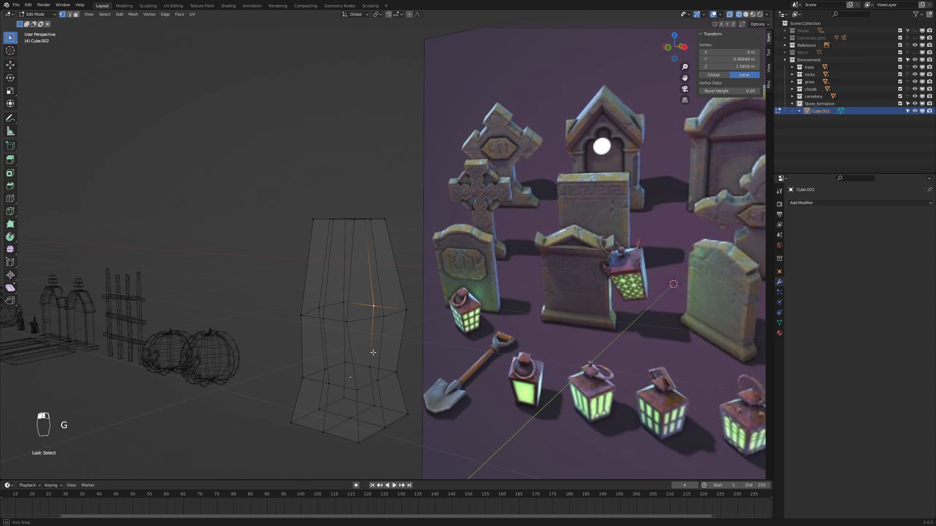
Step: Lower the front right corner vertex of the middle ring by about 0.12 m along Z
left_click(347, 324)
key("g")
key("z")
left_click(348, 333)
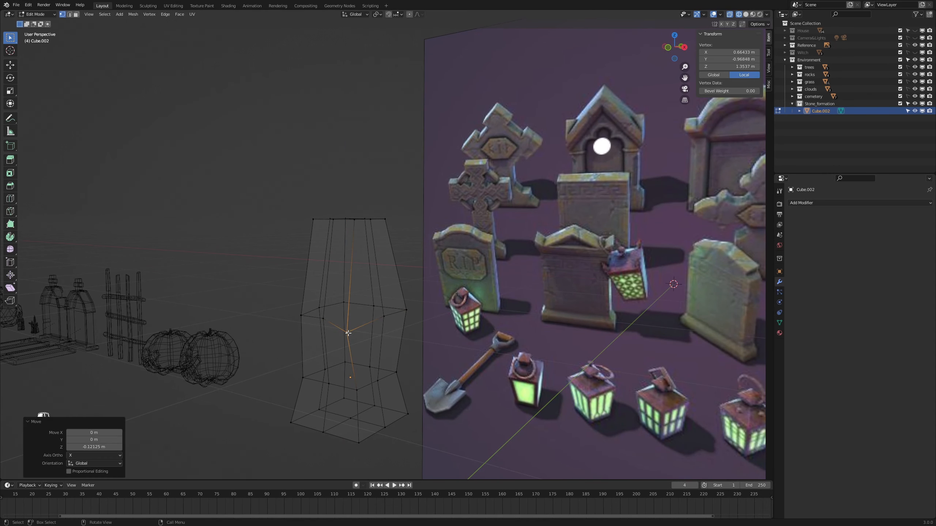
Step: Move the lower ring's front right corner vertex about -0.16 m in X and its front mid-side vertex about 0.09 m in Y
left_click(359, 393)
key("g")
key("x")
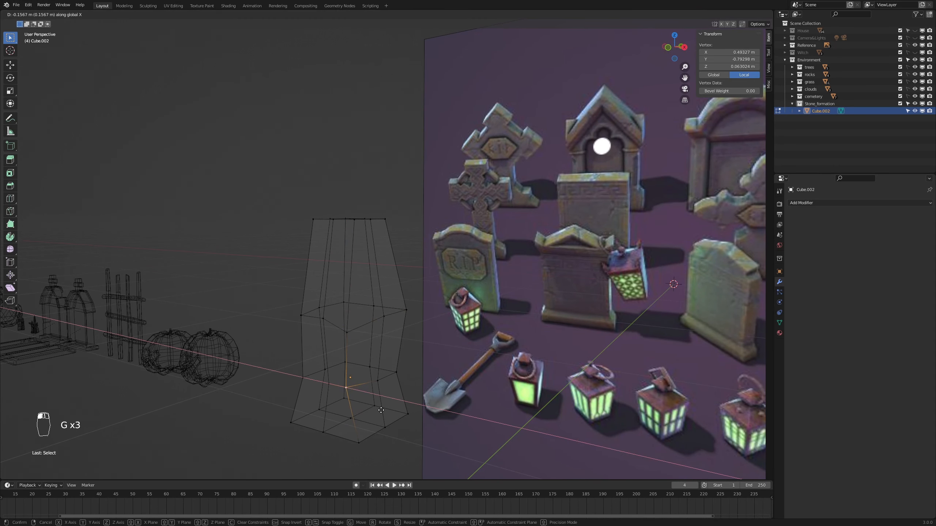
left_click(383, 412)
left_click(330, 385)
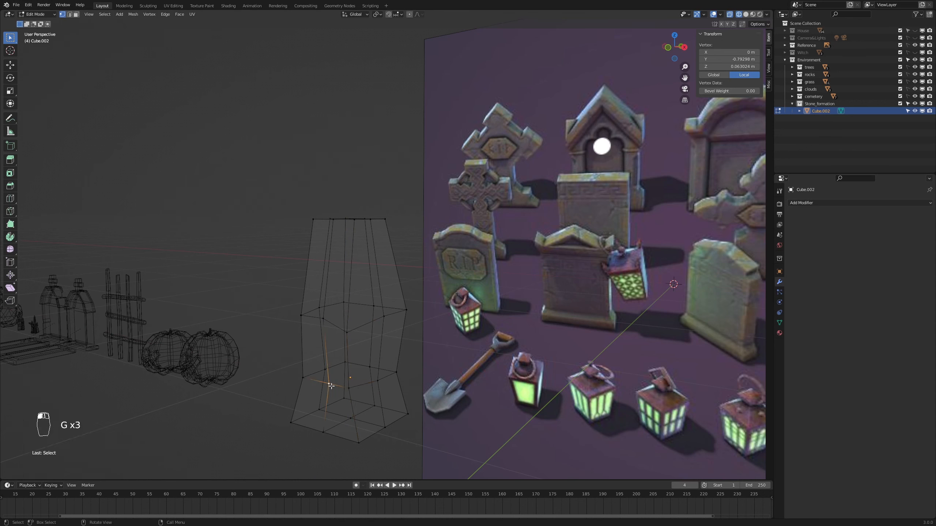
key("g")
key("y")
left_click(356, 392)
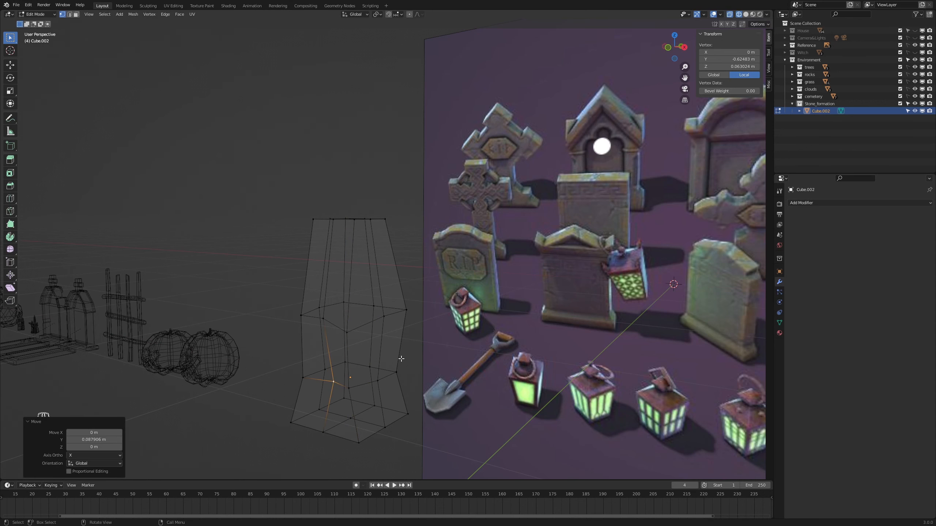
Step: Scale the lower ring's two back corner vertices along X to about 0.86
left_click(400, 372)
left_click(348, 364, "shift")
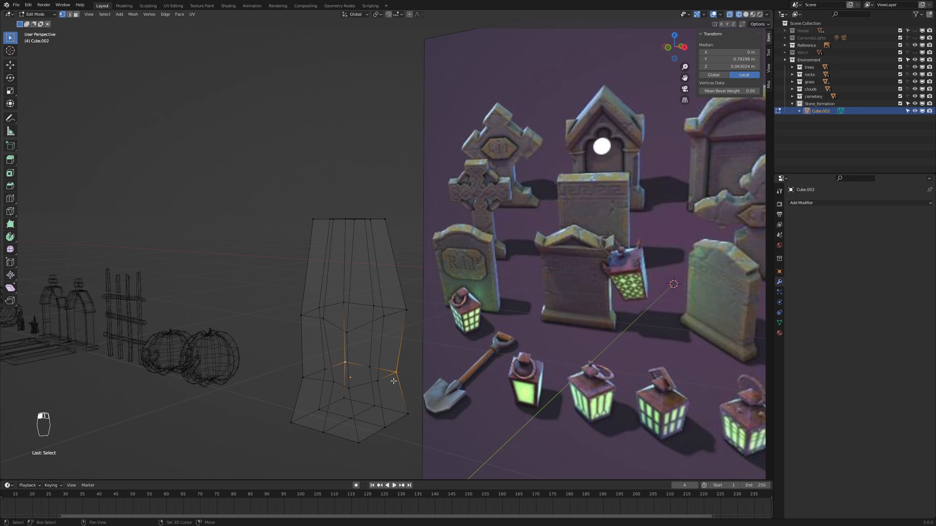
key("s")
key("x")
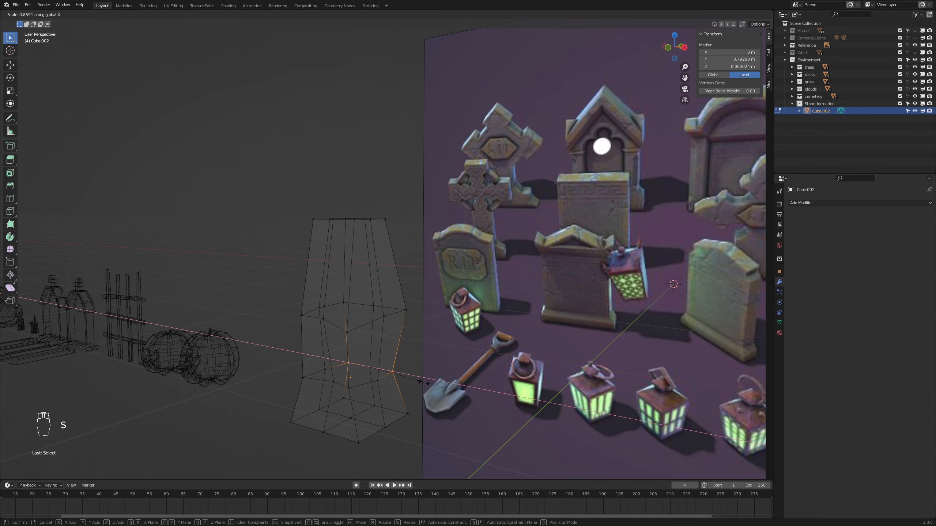
left_click(370, 356)
Step: Shift the middle ring's back right corner vertex and a second vertex of that ring along Y
left_click(406, 311)
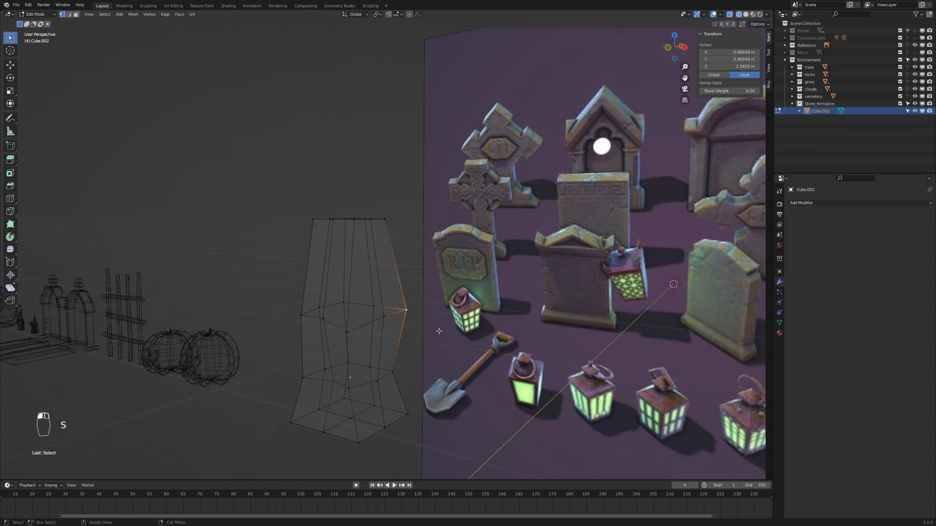
middle_click_drag(406, 311, 353, 344)
key("g")
key("y")
left_click(413, 340)
left_click(351, 328)
key("g")
key("y")
left_click(355, 324)
Step: Push the middle ring's left mid-side vertex inward about 0.17 m along X
left_click(288, 335)
key("g")
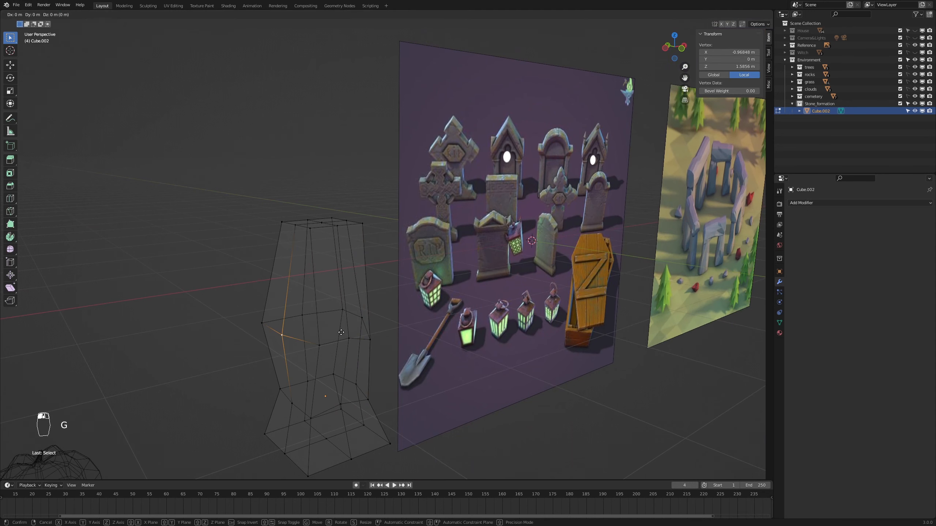
key("x")
left_click(355, 331)
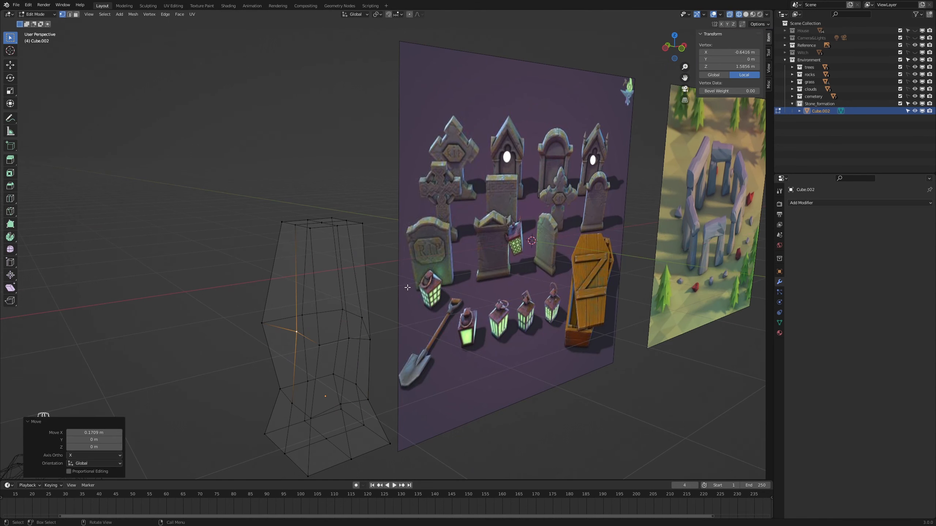
Step: Extrude the stone's four top faces upward about 0.29 m and scale them to about 0.47
middle_click_drag(354, 331, 333, 212)
key("3")
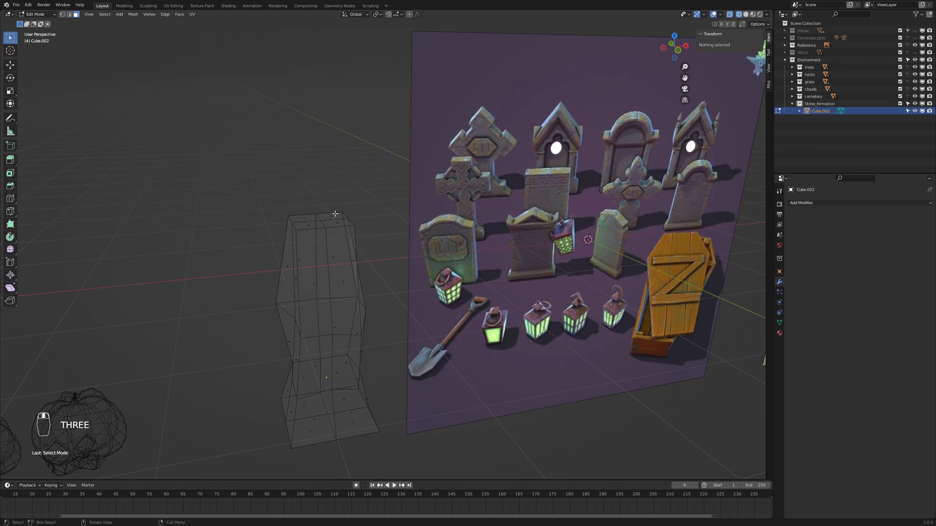
left_click_drag(336, 212, 307, 226)
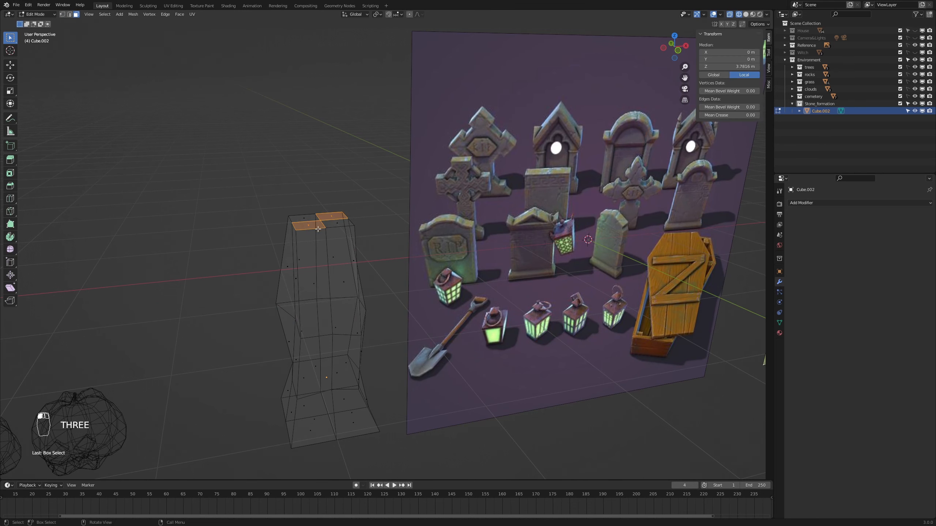
left_click(339, 225, "shift")
left_click(308, 218, "shift")
middle_click_drag(468, 284, 477, 307)
key("e")
left_click(479, 293)
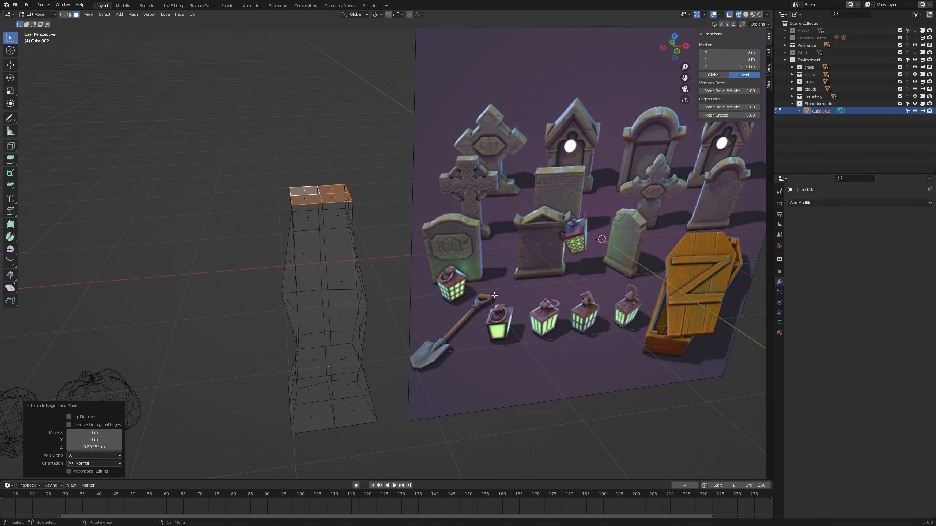
key("s")
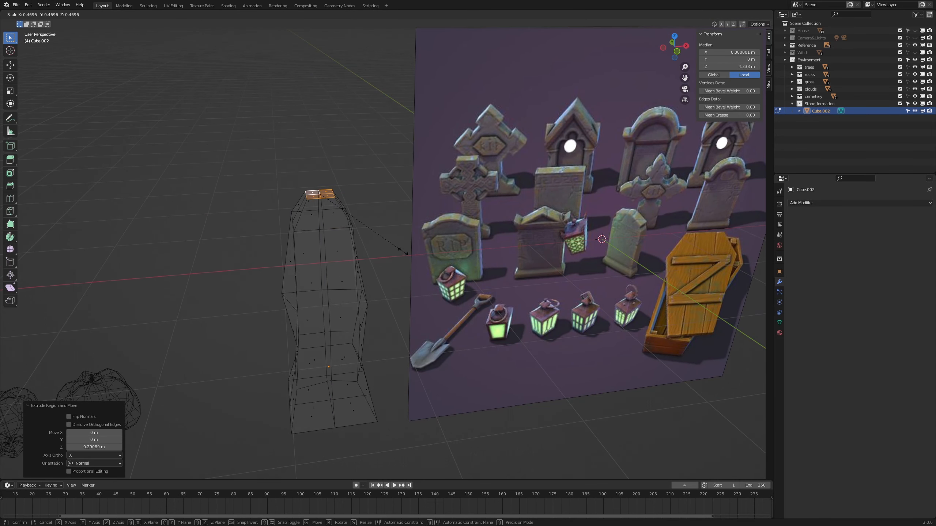
left_click(403, 252)
Step: Switch the viewport from wireframe to solid shading around the stone
scroll(423, 269, "down", 5)
mouse_move(511, 355)
middle_mouse_down()
mouse_move(449, 349)
mouse_move(490, 349)
middle_mouse_up()
key("z")
left_click(533, 350)
scroll(384, 322, "up", 4)
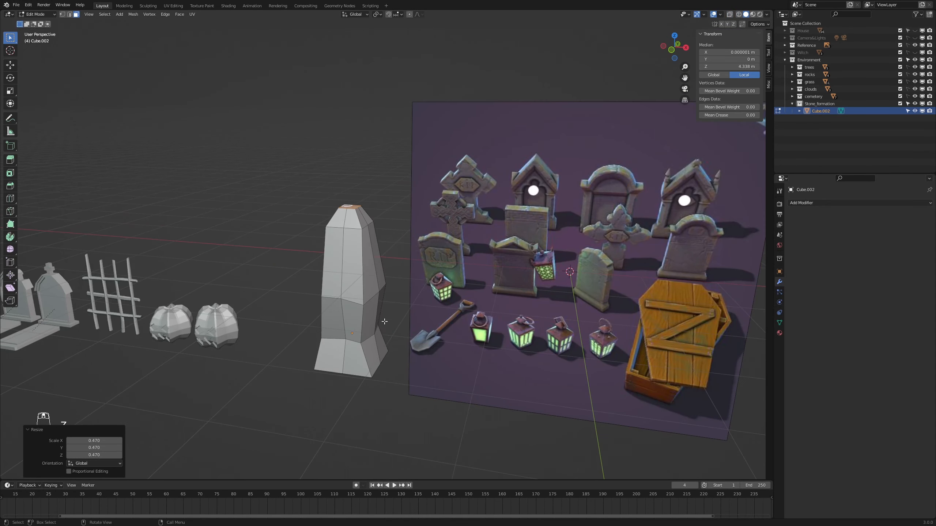
Step: In vertex mode, move the middle ring's back left corner vertex inward about 0.12 m along X
middle_click_drag(384, 322, 436, 340)
key("1")
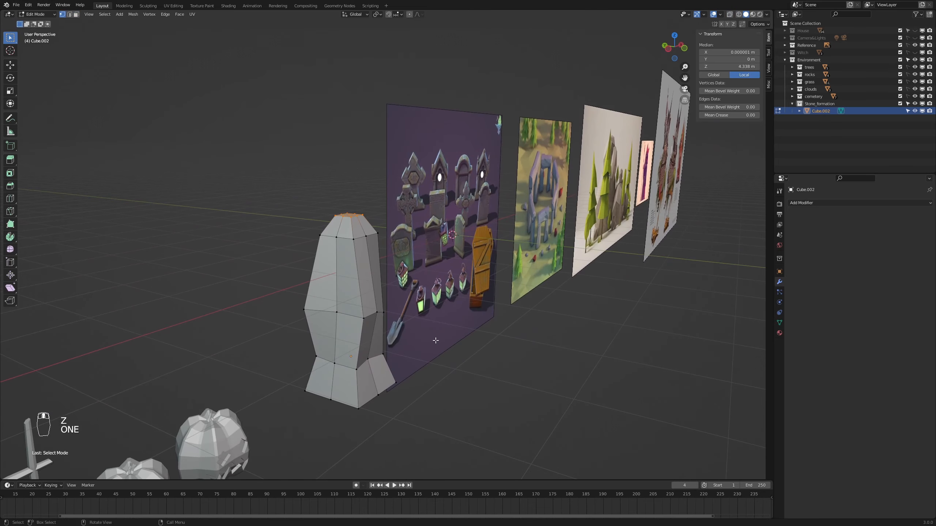
scroll(435, 341, "up", 4)
left_click(262, 326)
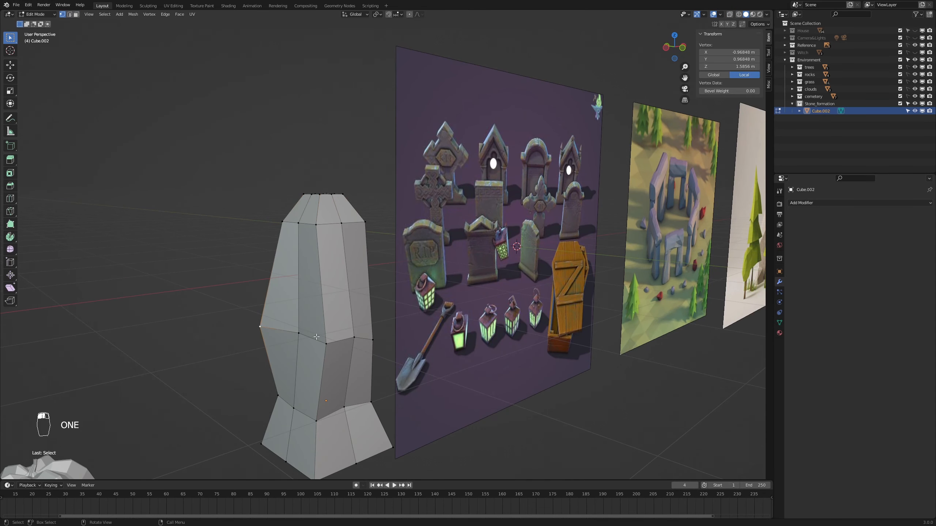
key("g")
key("x")
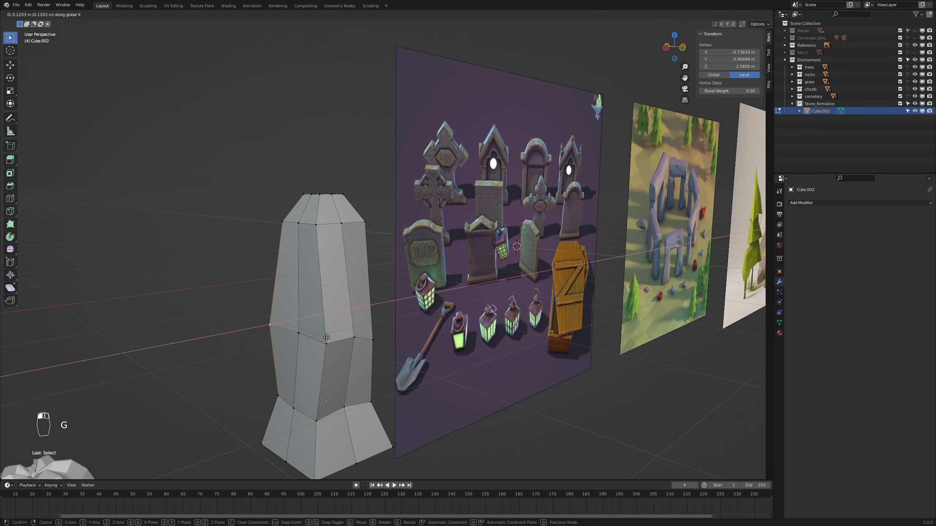
left_click(326, 338)
Step: Lower the lower ring's back left corner vertex about 0.1 m in Z and shift its left mid-side vertex along X
left_click(279, 398)
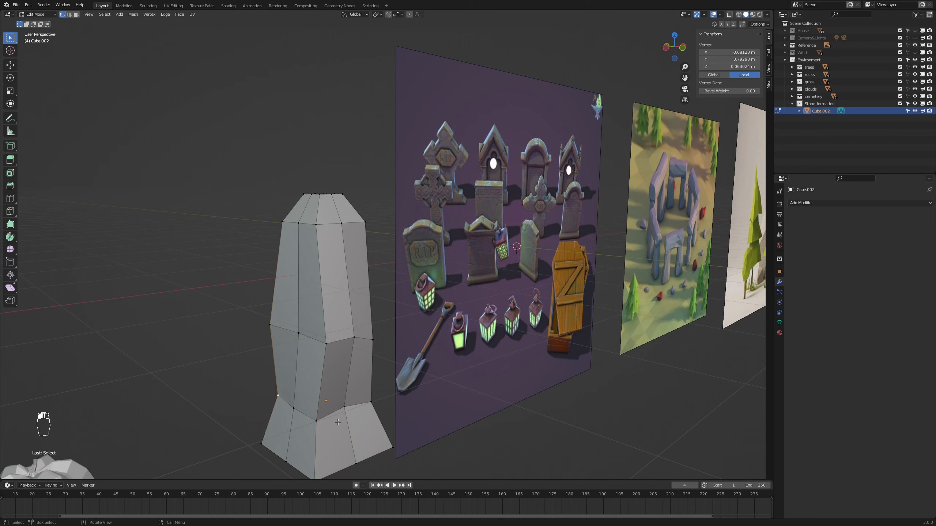
key("g")
key("z")
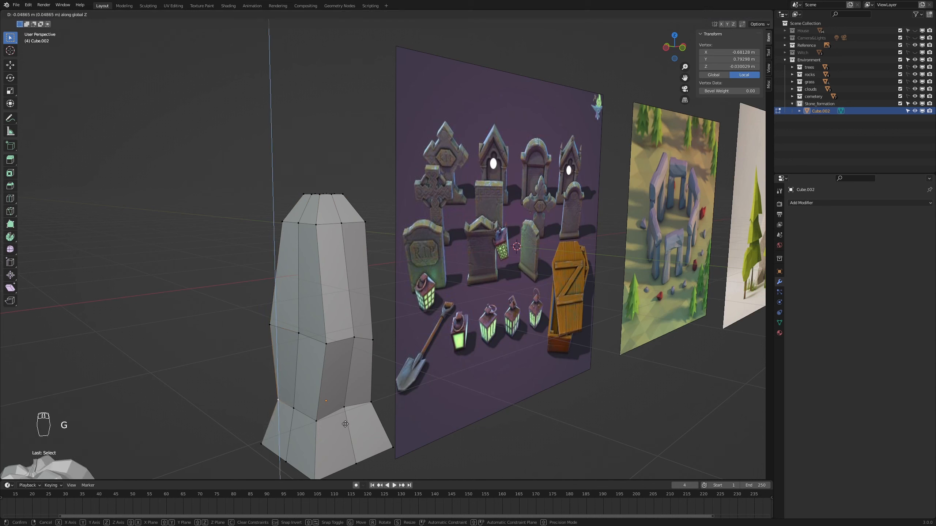
left_click(347, 429)
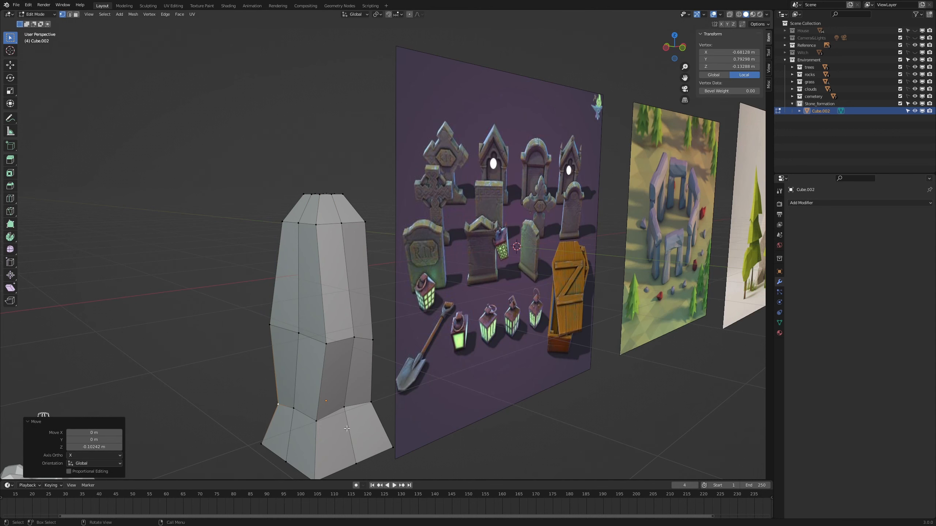
left_click(294, 409)
key("g")
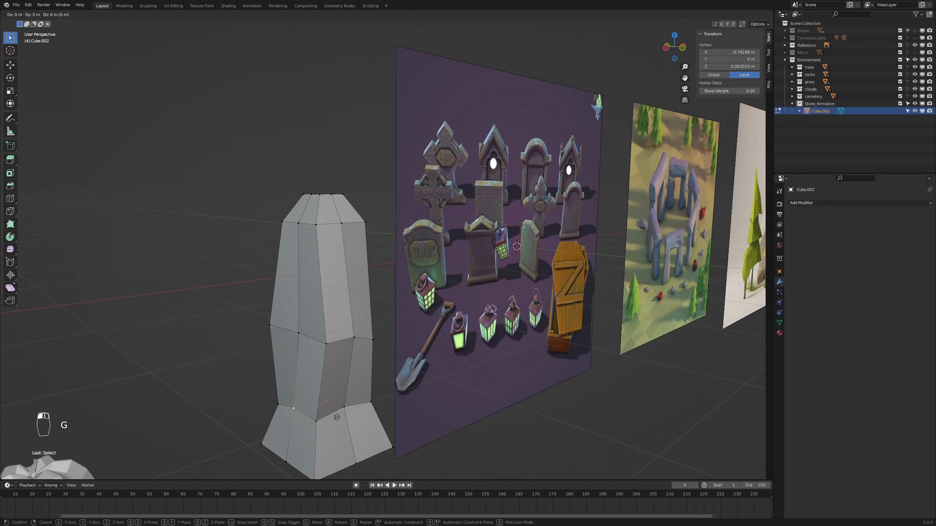
key("x")
left_click(331, 421)
Step: Scale the two front corner vertices of the shoulder ring below the cap along X
middle_click_drag(331, 420, 340, 278)
left_click(340, 278, "shift")
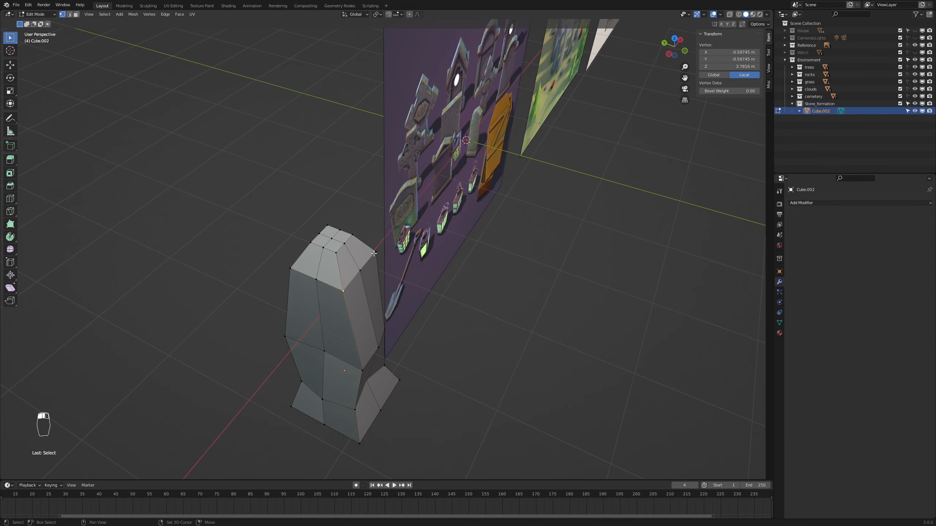
middle_click_drag(484, 324, 388, 298)
key("s")
key("x")
left_click(484, 300)
Step: Scale the shoulder ring's two opposite mid-side vertices along X to about 0.9
left_click(355, 303)
mouse_move(466, 314)
middle_mouse_down()
mouse_move(549, 344)
mouse_move(467, 326)
middle_mouse_up()
left_click(404, 279, "shift")
key("s")
key("x")
left_click(547, 317)
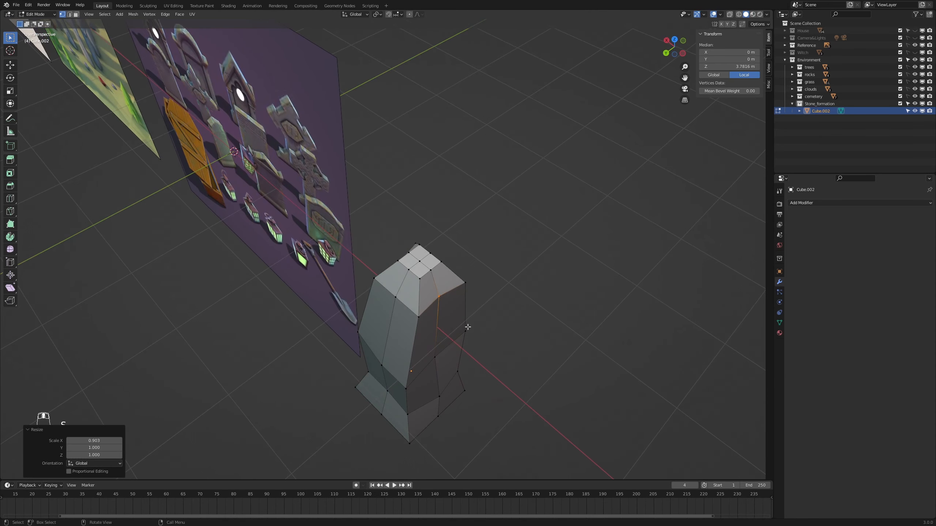
Step: Scale the shoulder ring's two back corner vertices inward along X and lower them about 0.19 m in Z
left_click(418, 316)
key("s")
key("x")
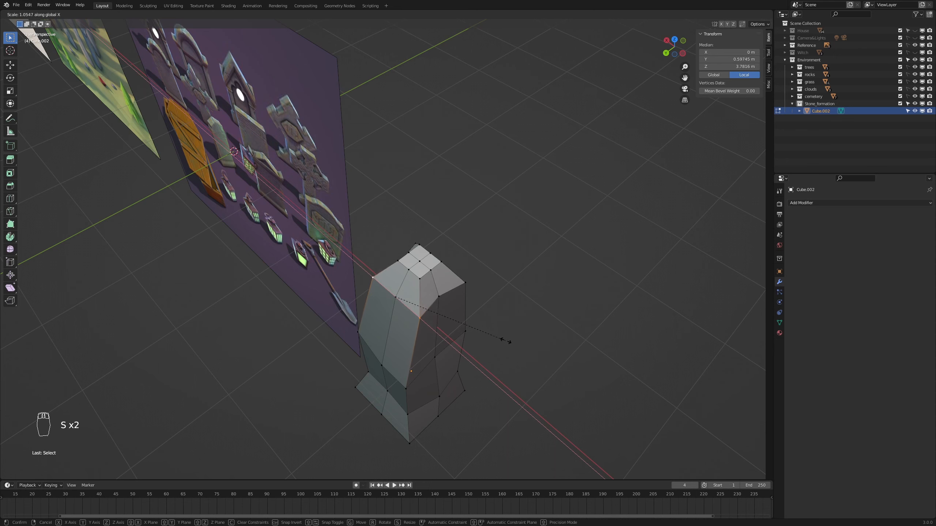
left_click(483, 315)
key("g")
key("z")
left_click(521, 347)
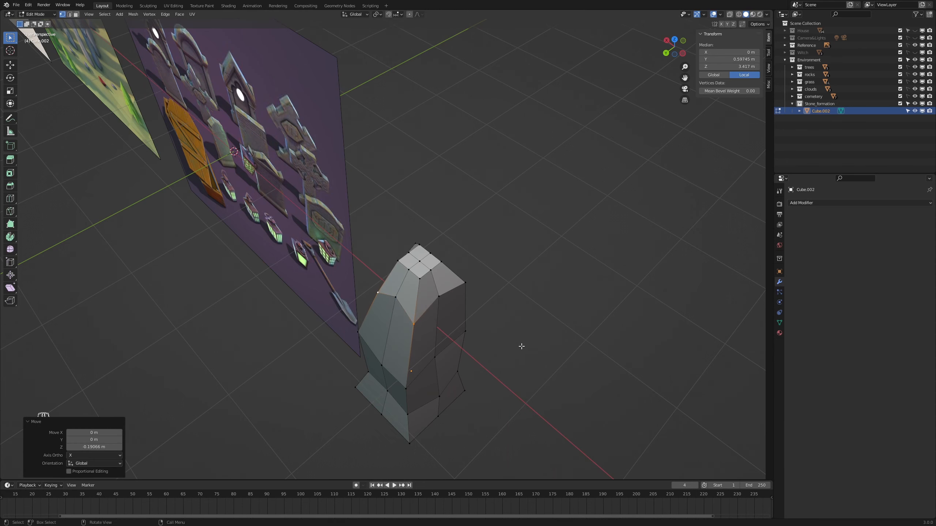
Step: Move the back mid-side vertex of the stone's middle ring outward about 0.036 m along Y
middle_click_drag(521, 347, 483, 347)
left_click(374, 330)
middle_click_drag(374, 331, 404, 436)
key("g")
key("y")
left_click(529, 347)
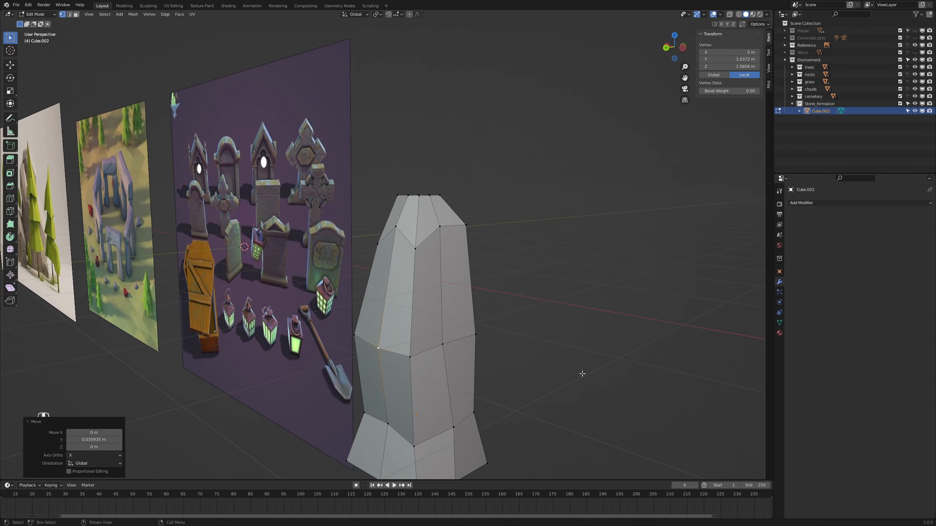
Step: Shift the middle ring's back right corner vertex along X and its right mid-side vertex outward about 0.047 m
key("Tab")
middle_click_drag(582, 374, 521, 386)
scroll(463, 363, "up", 4)
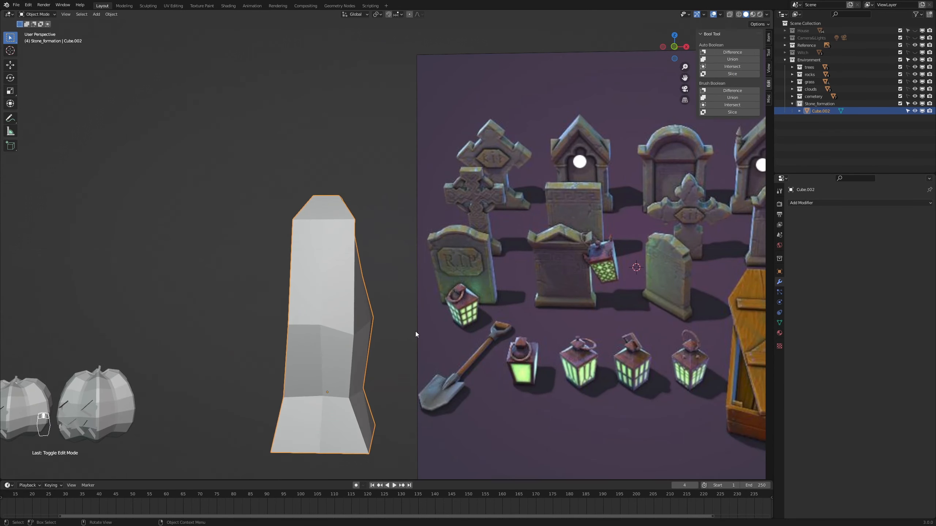
key("Tab")
left_click(407, 334)
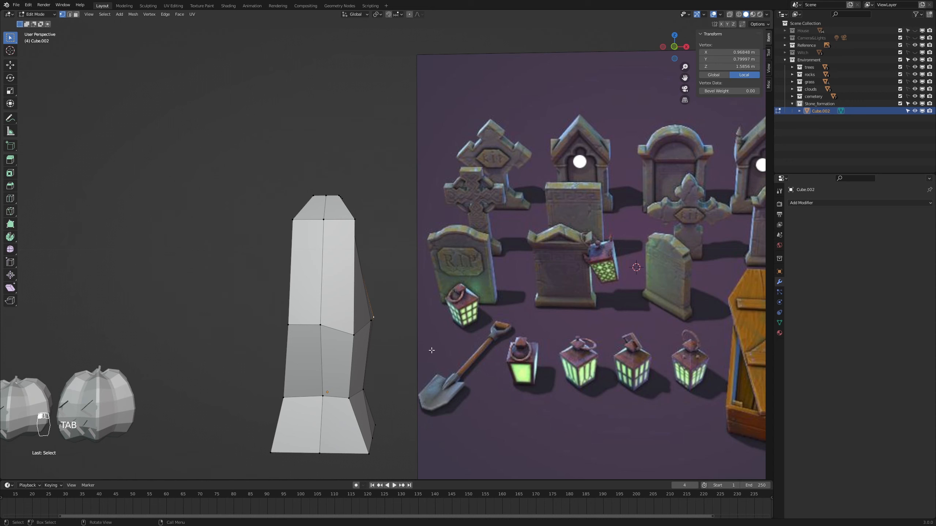
key("g")
key("x")
left_click(381, 333)
key("g")
key("x")
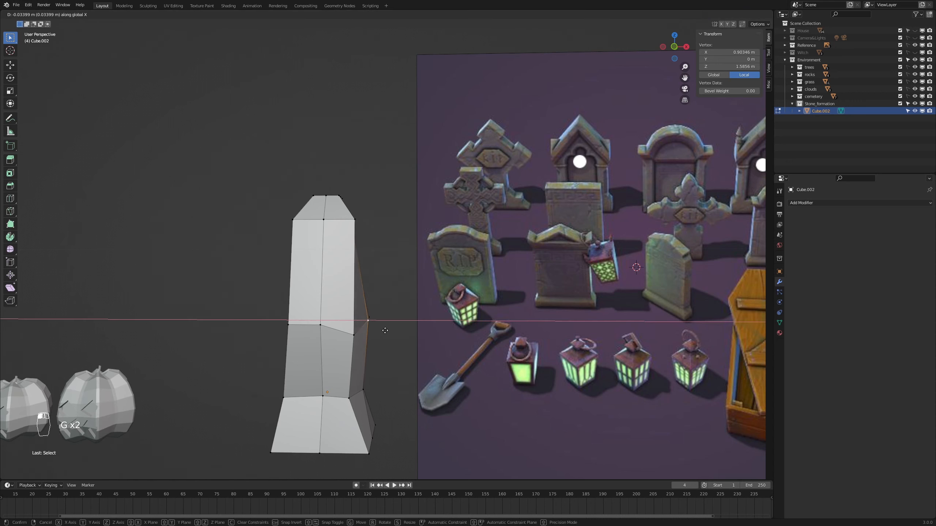
left_click(393, 332)
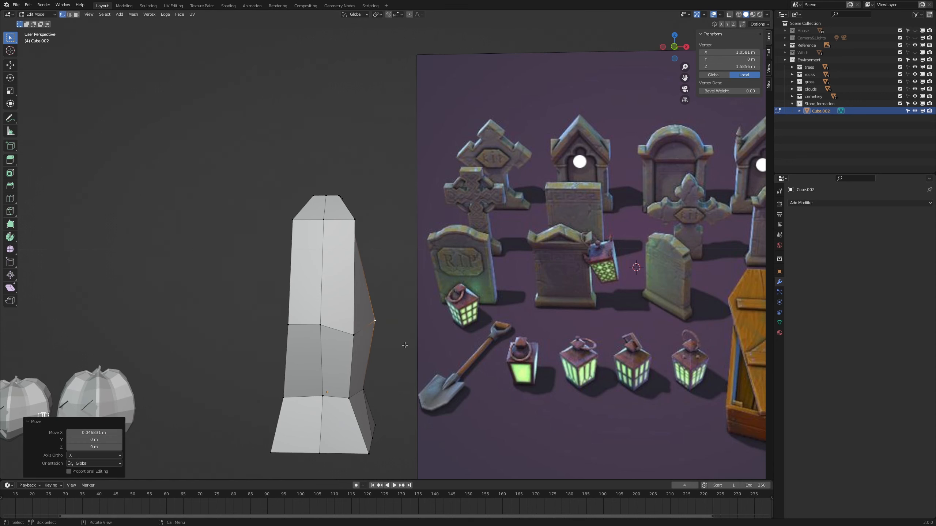
Step: Shift the middle ring's left mid-side vertex outward along X and its front left corner inward about 0.062 m
middle_click_drag(404, 345, 311, 326)
left_click(290, 325)
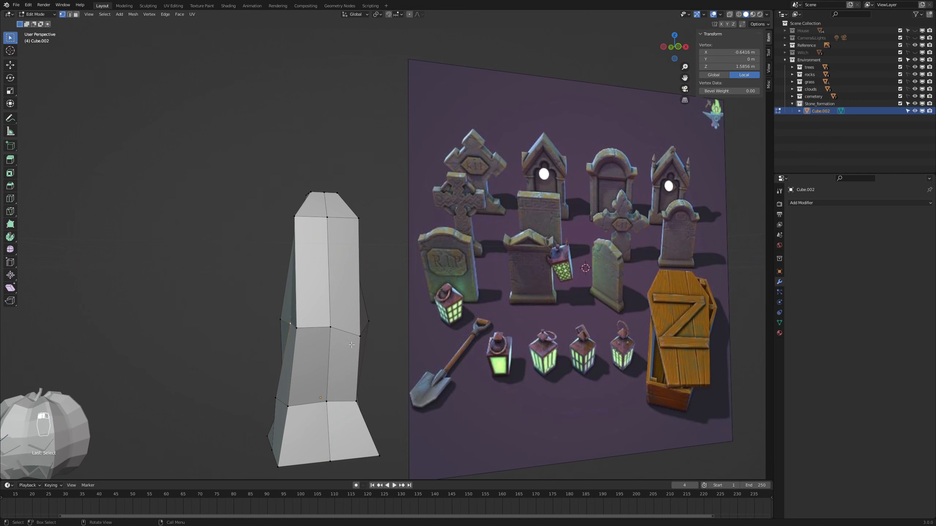
key("g")
key("x")
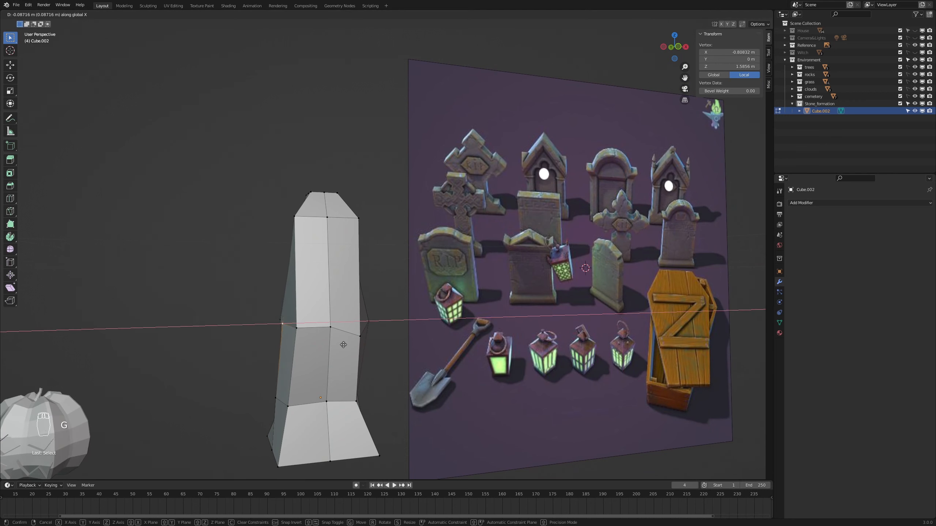
left_click(309, 328)
key("g")
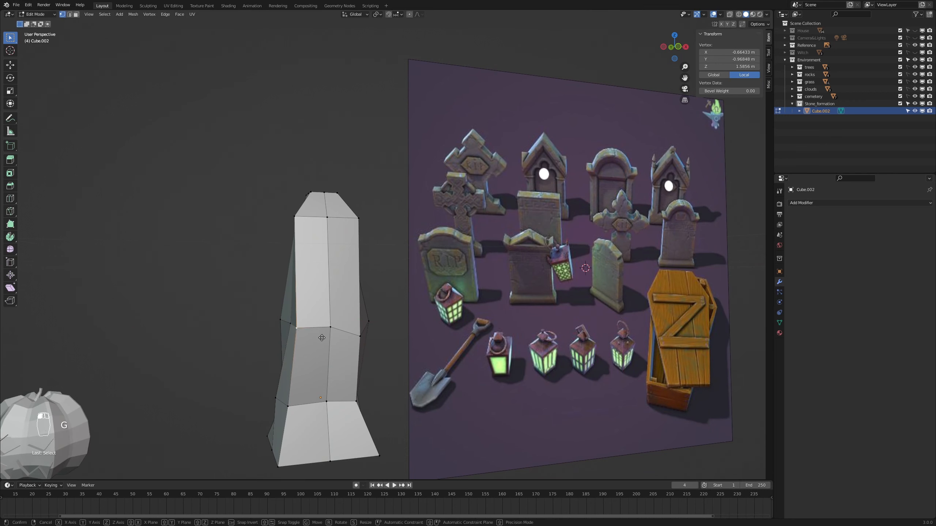
key("x")
left_click(328, 339)
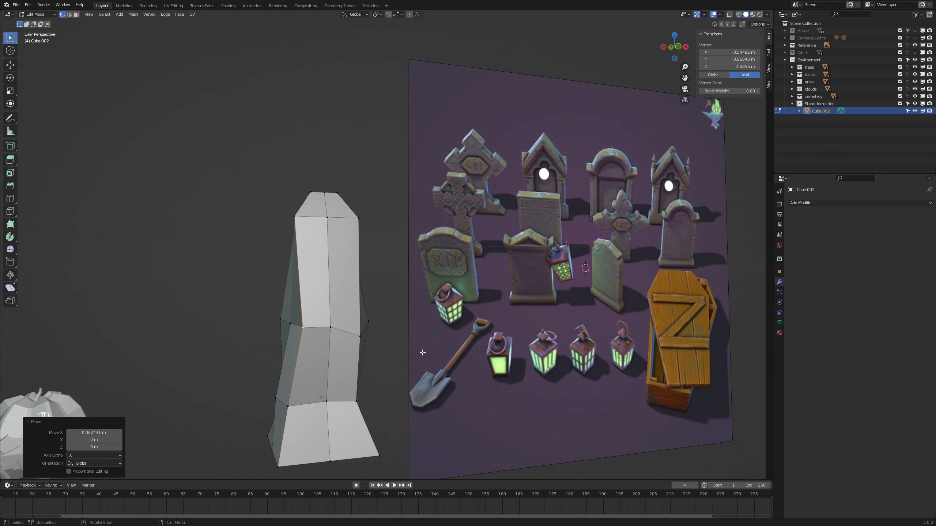
Step: In the front wireframe view, move the stone's whole middle ring about -0.062 m along X and finish mesh editing
key("KP_1")
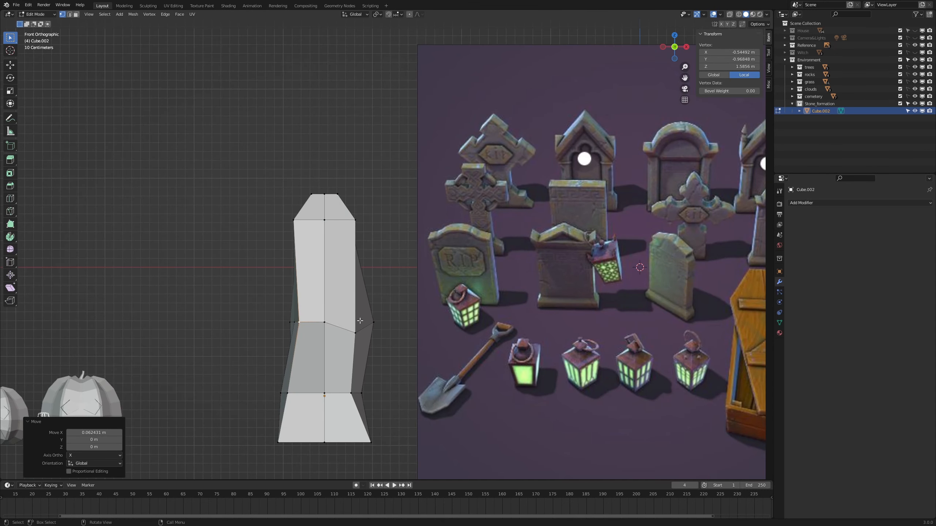
key("z")
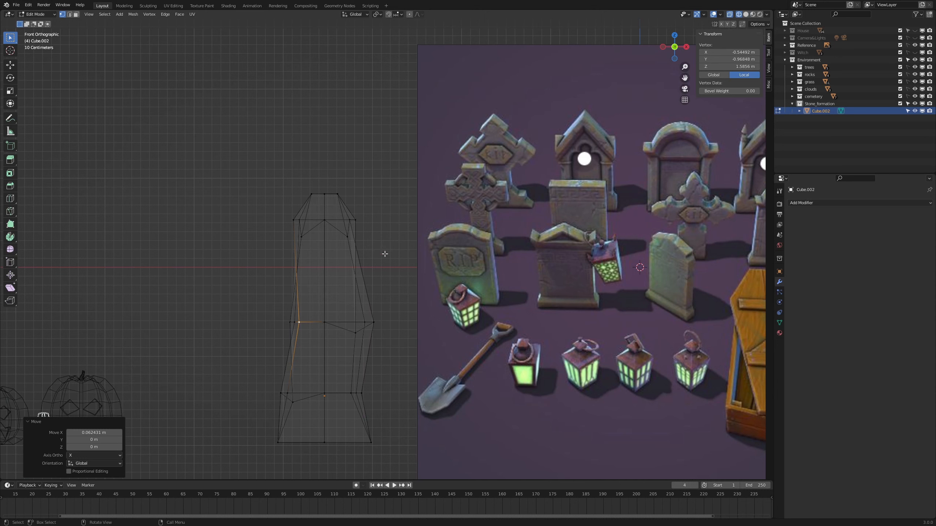
left_click_drag(397, 304, 263, 347)
key("g")
key("x")
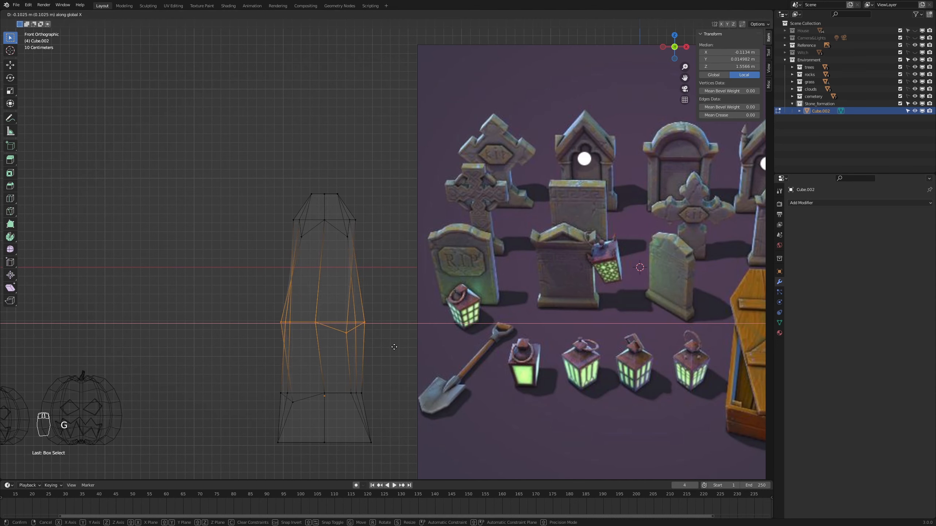
left_click(397, 348)
scroll(402, 351, "down", 2)
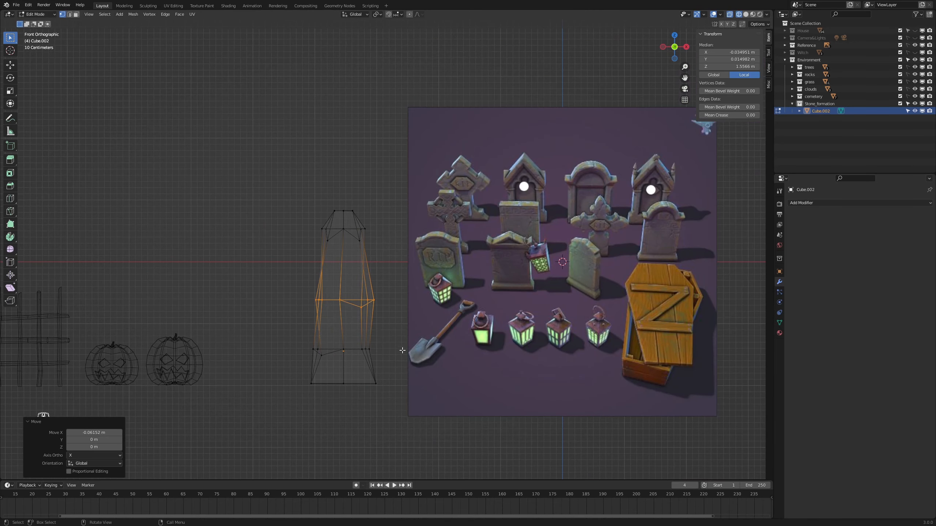
key("Tab")
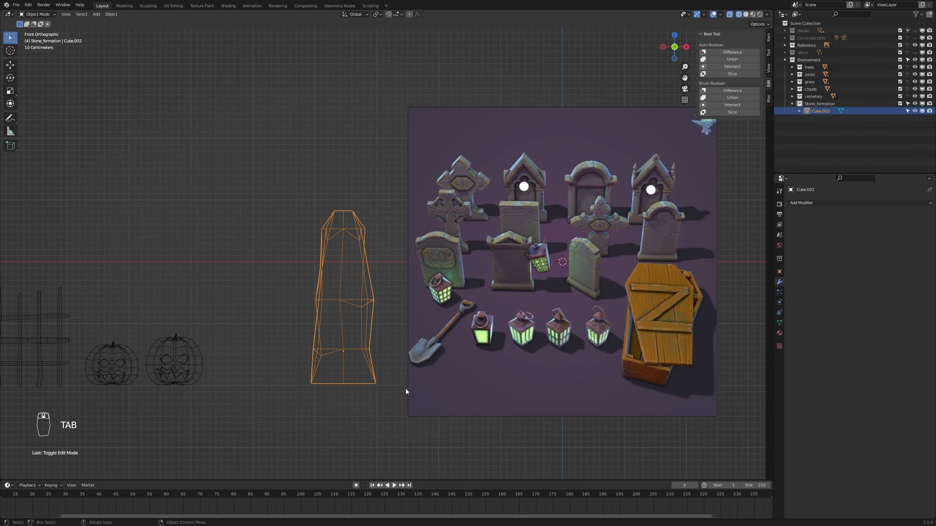
Step: Duplicate the standing stone and place the copy about 1.75 m away along X
scroll(405, 389, "down", 3)
middle_click_drag(483, 370, 430, 395, "shift")
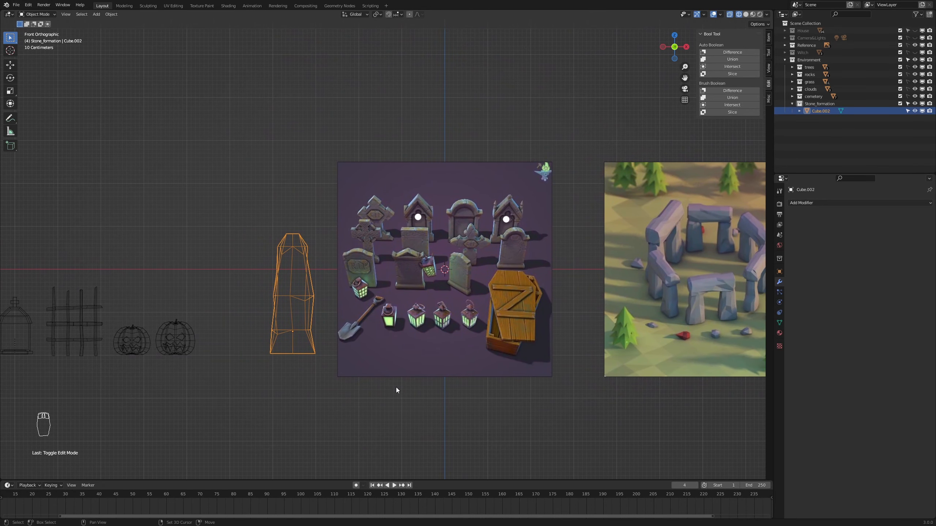
scroll(396, 387, "up", 3)
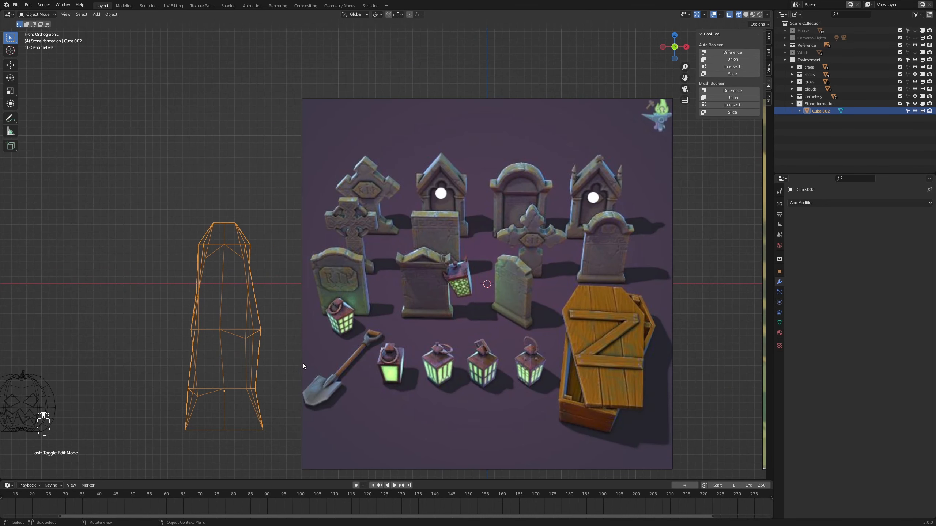
key("shift+d")
right_click(306, 364)
key("g")
key("x")
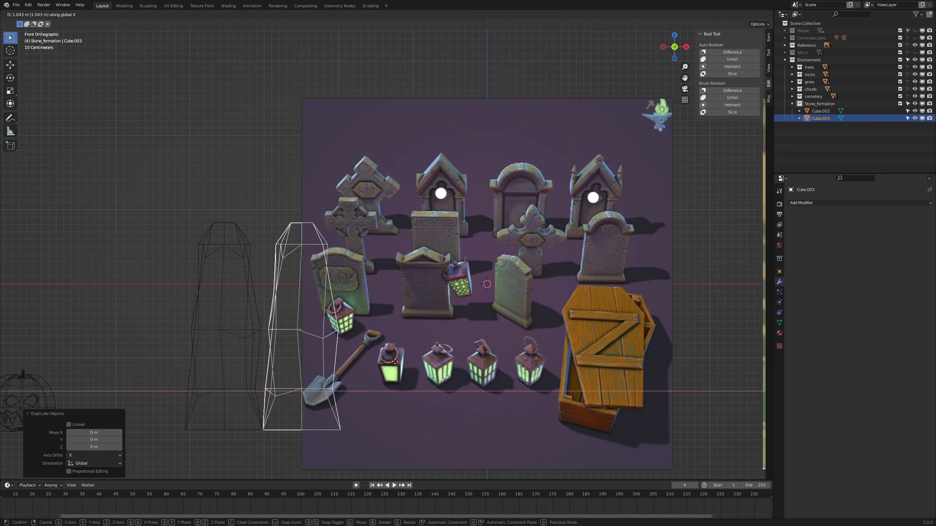
left_click(442, 362)
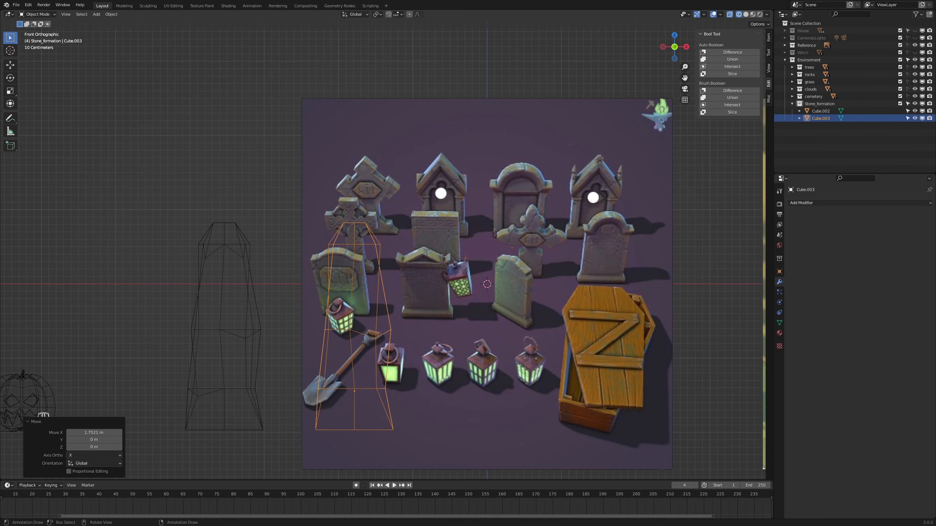
Step: Rotate the copied stone 90° about the Z axis
type("rx90")
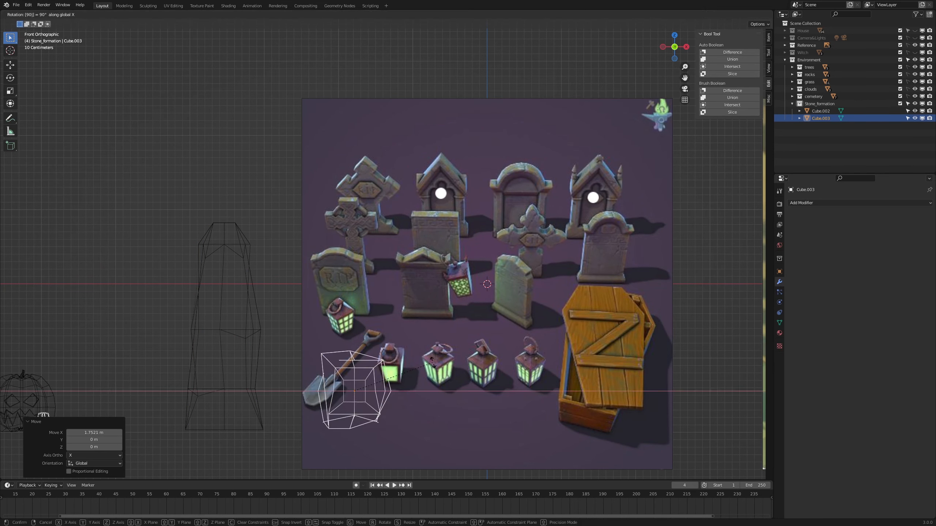
type("z")
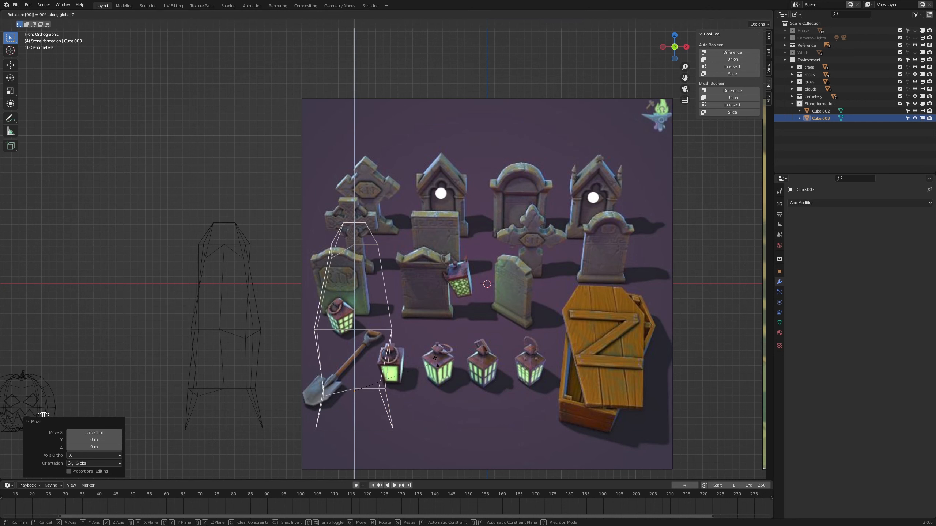
left_click(436, 363)
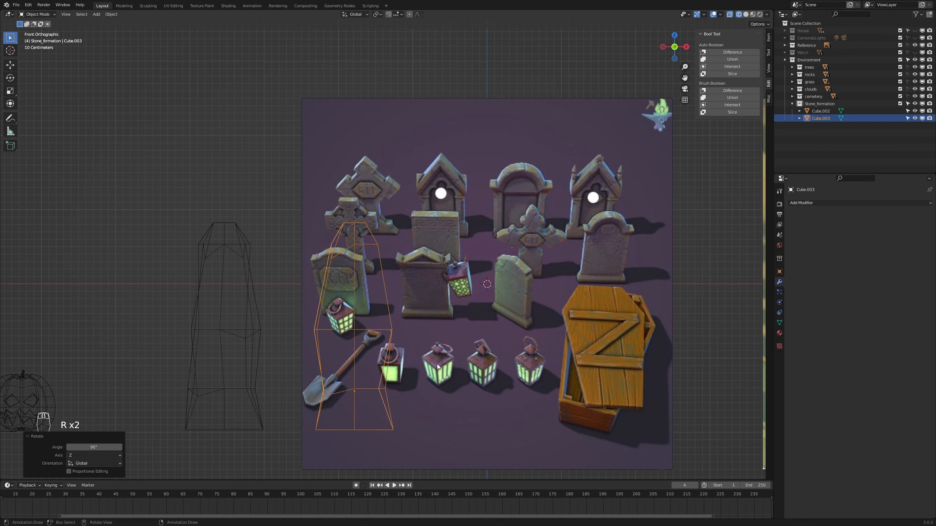
Step: Narrow the copied stone by scaling it to 0.760 along X and 0.855 along Y
key("s")
key("x")
left_click(484, 328)
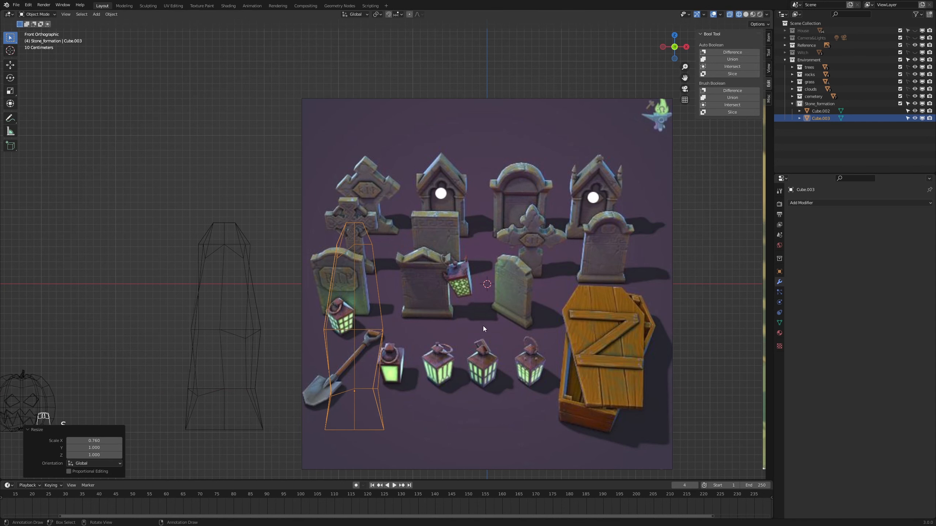
middle_click_drag(501, 311, 398, 347)
key("s")
key("y")
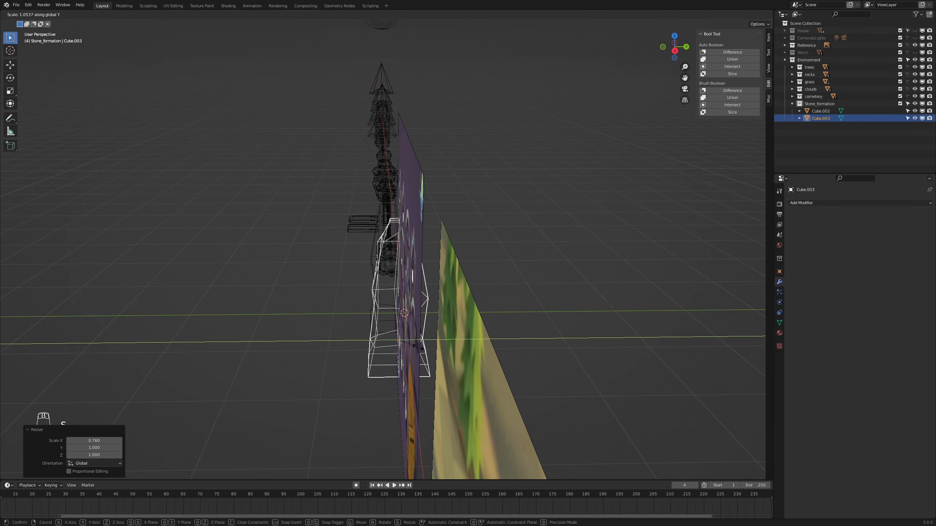
left_click(414, 346)
Step: Shift the narrowed stone about 0.11 m along X in the front view, widening the gap between the two uprights
middle_click_drag(414, 346, 529, 339)
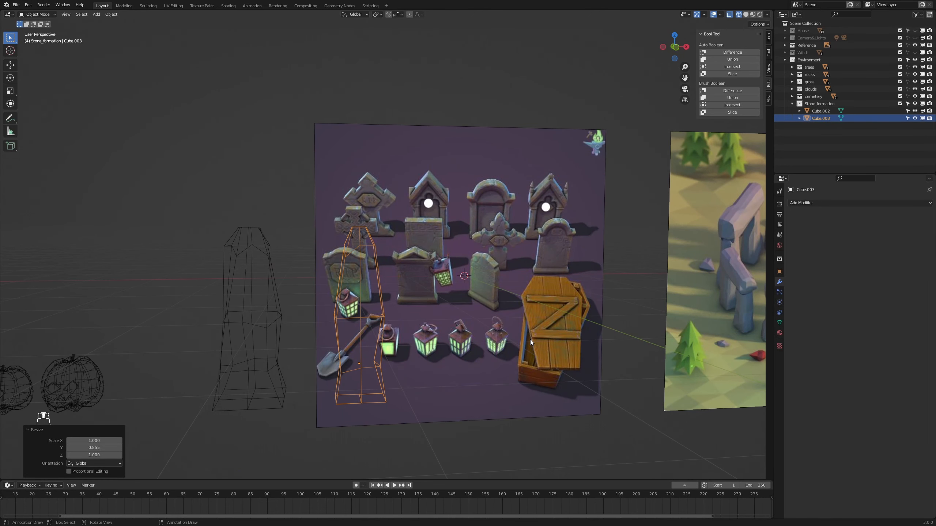
key("KP_1")
key("g")
key("x")
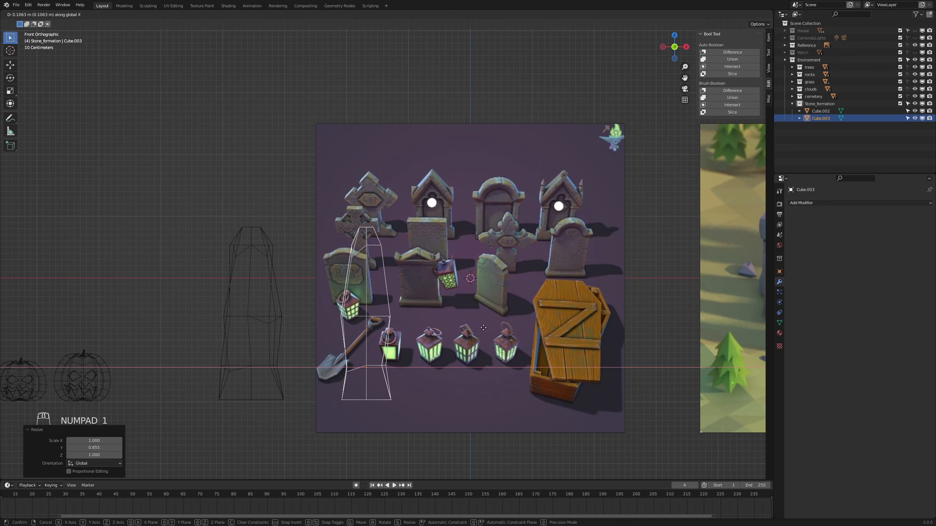
left_click(484, 327)
Step: Duplicate the narrowed stone and place the new copy about 1.76 m farther along X
scroll(491, 331, "down", 2)
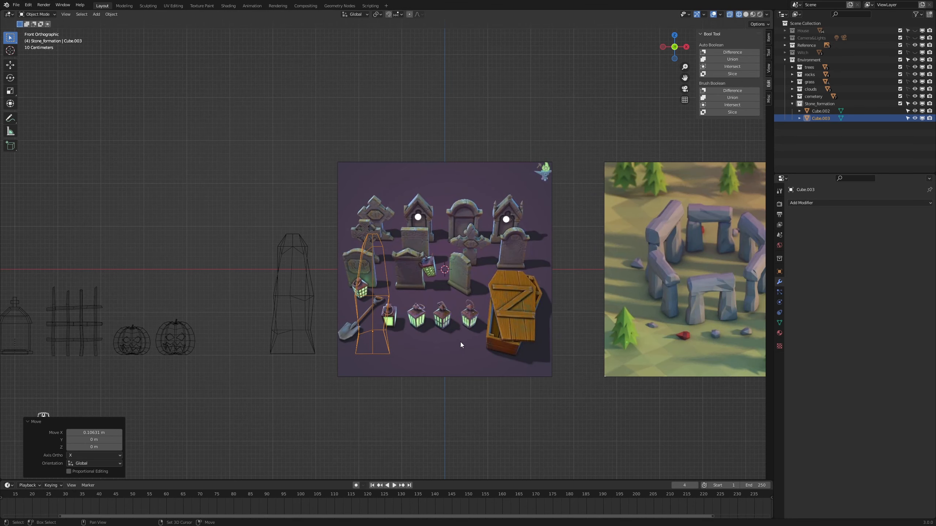
middle_click_drag(460, 345, 476, 382, "shift")
scroll(456, 387, "up", 1)
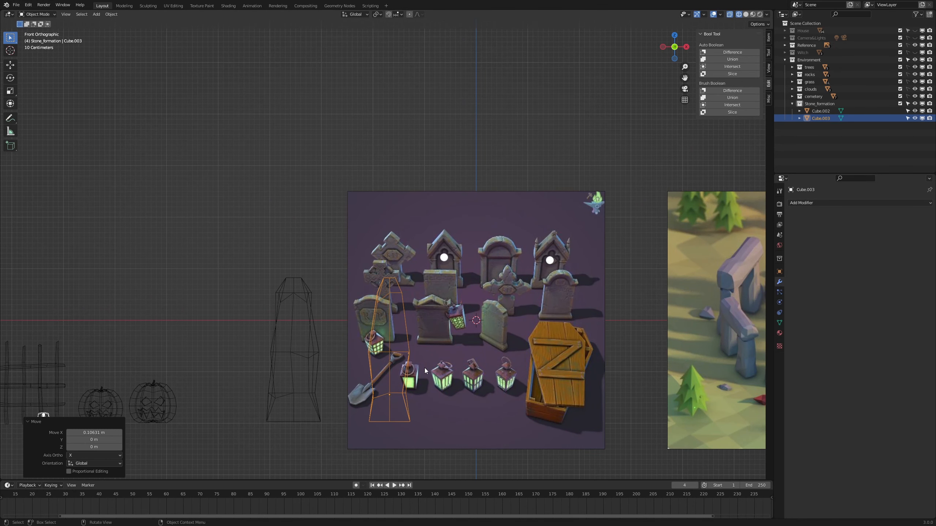
key("shift+d")
key("x")
left_click(519, 363)
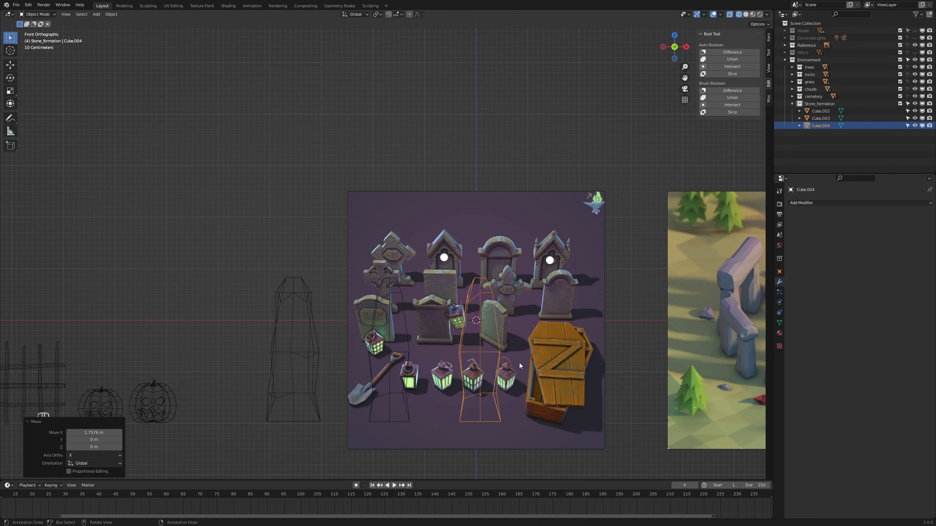
Step: Rotate the third stone about -90° in the front view and position it as a horizontal lintel across both uprights
key("r")
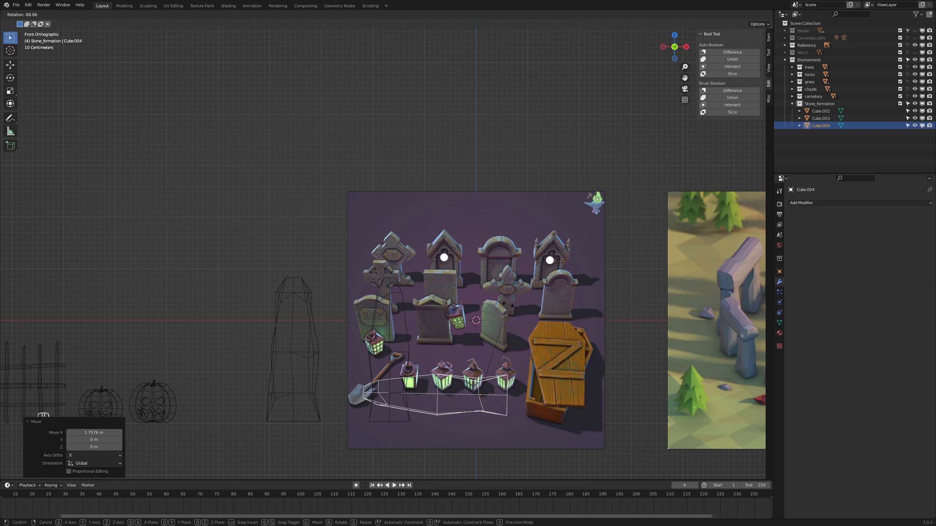
left_click(508, 305)
key("g")
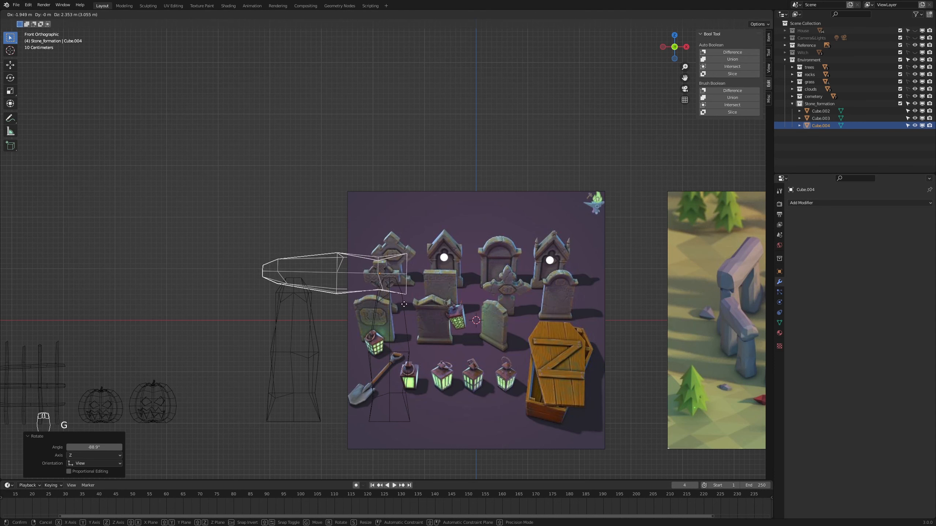
left_click(404, 306)
key("r")
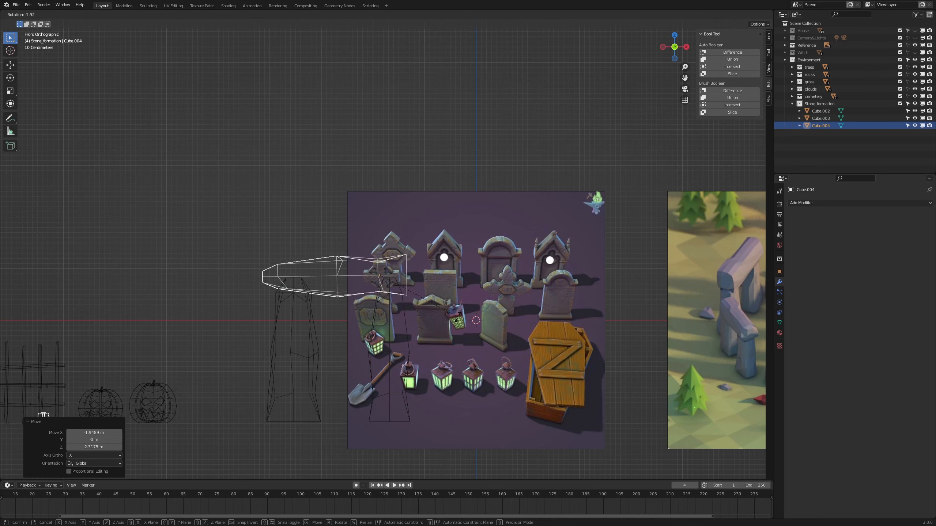
left_click(457, 314)
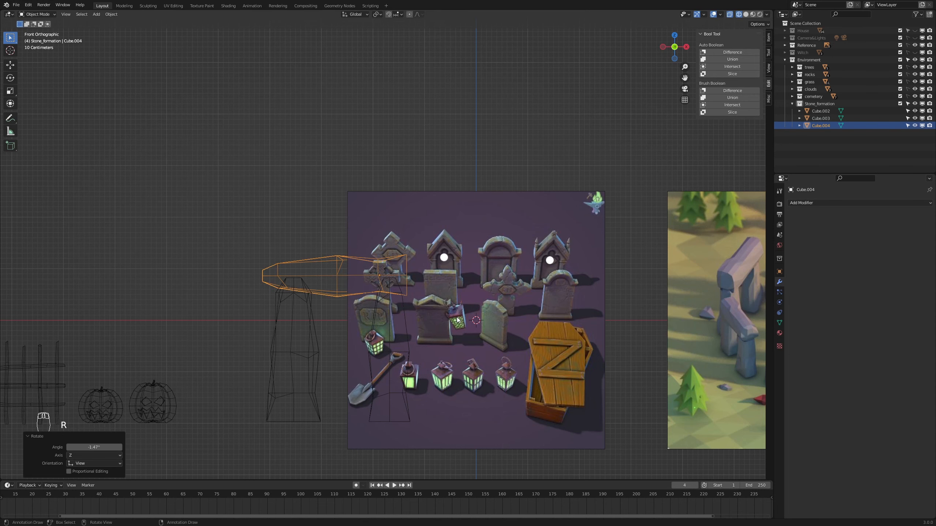
Step: Scale the vertex ring next to the lintel's wide end along Z
scroll(433, 330, "up", 3)
key("Tab")
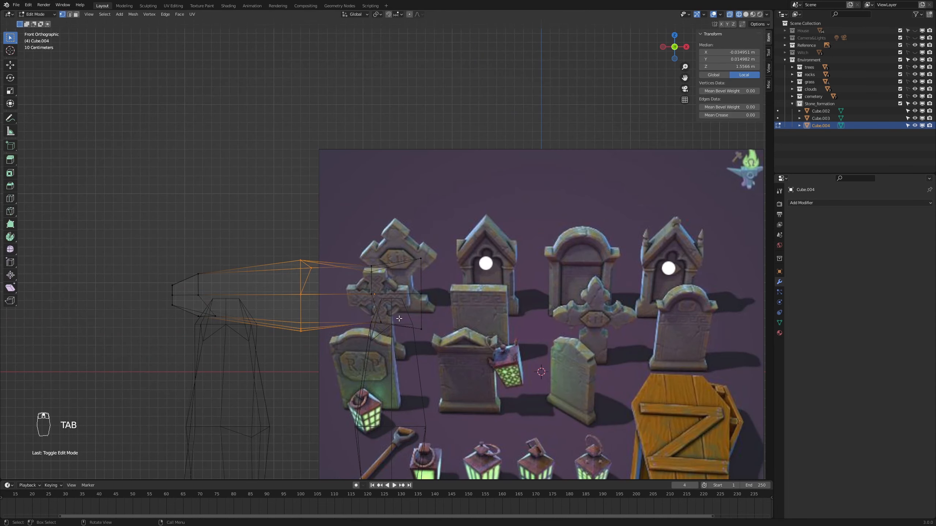
left_click_drag(359, 248, 394, 348)
key("s")
key("z")
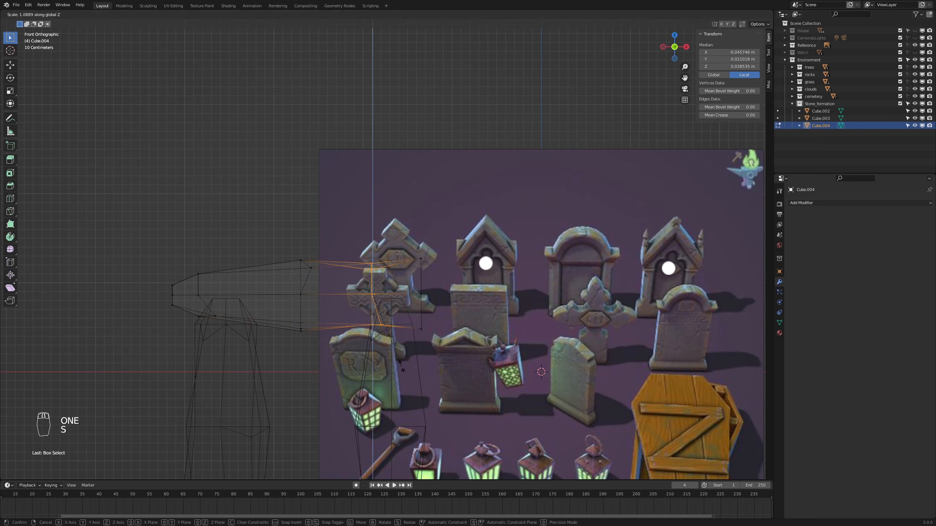
left_click(401, 370)
Step: Scale the vertex ring near the middle of the lintel by about 1.01 along Z
left_click_drag(283, 239, 347, 359)
key("s")
key("z")
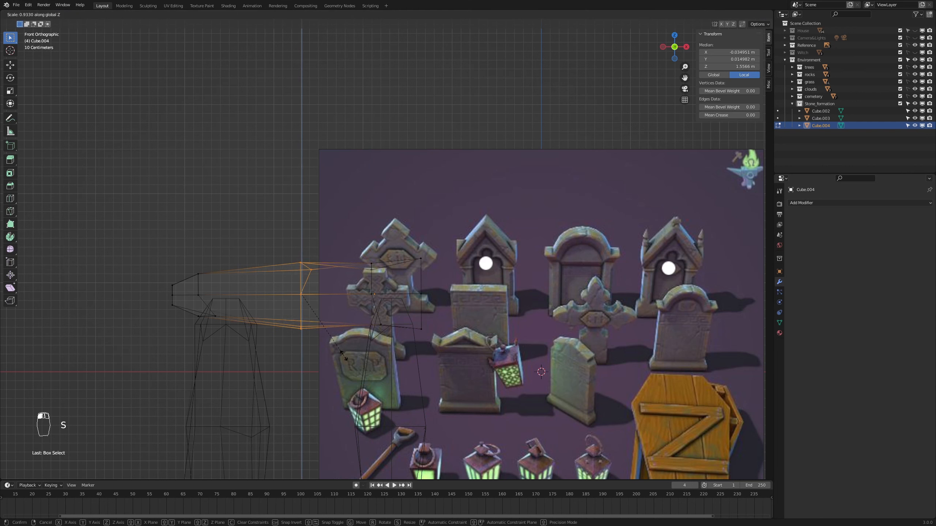
left_click(348, 360)
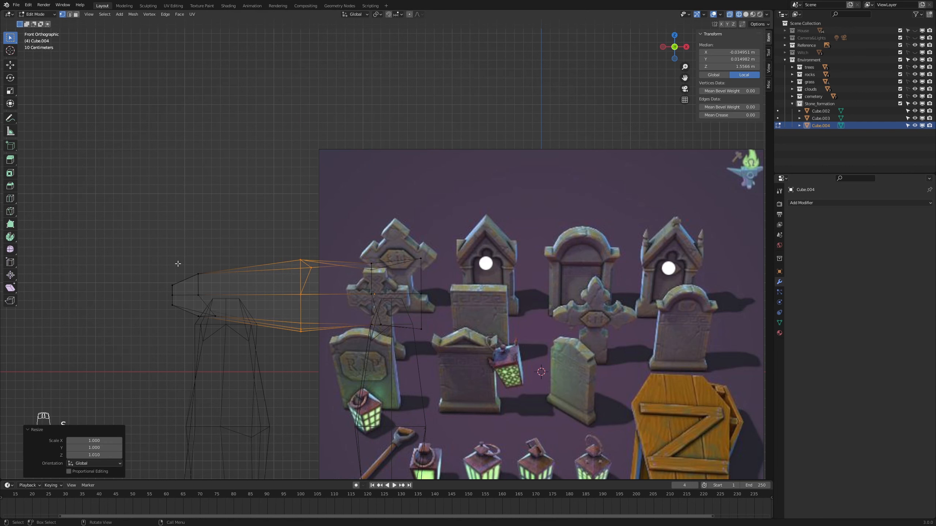
Step: Thicken the lintel's narrow end along Z, scaling its second-to-last vertex ring by about 1.4 and the end ring by about 1.55
left_click_drag(192, 263, 241, 337)
key("s")
key("z")
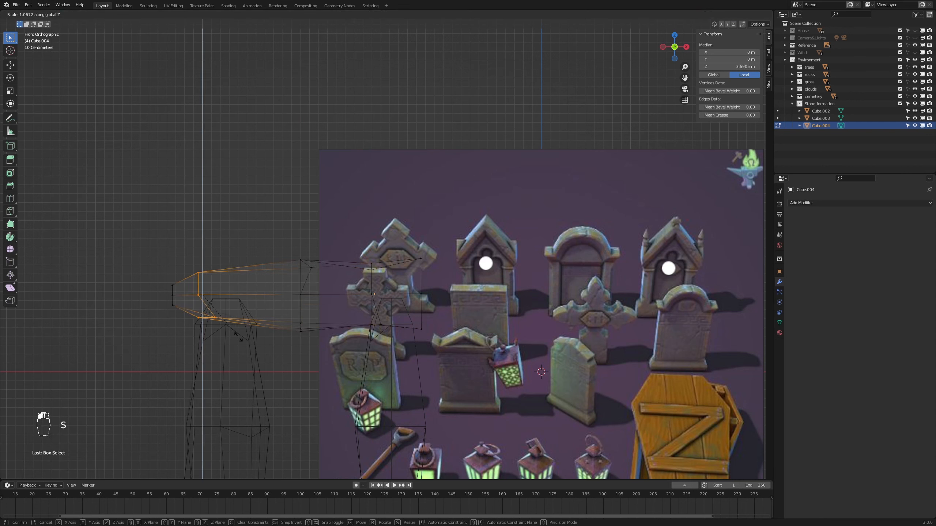
left_click(249, 348)
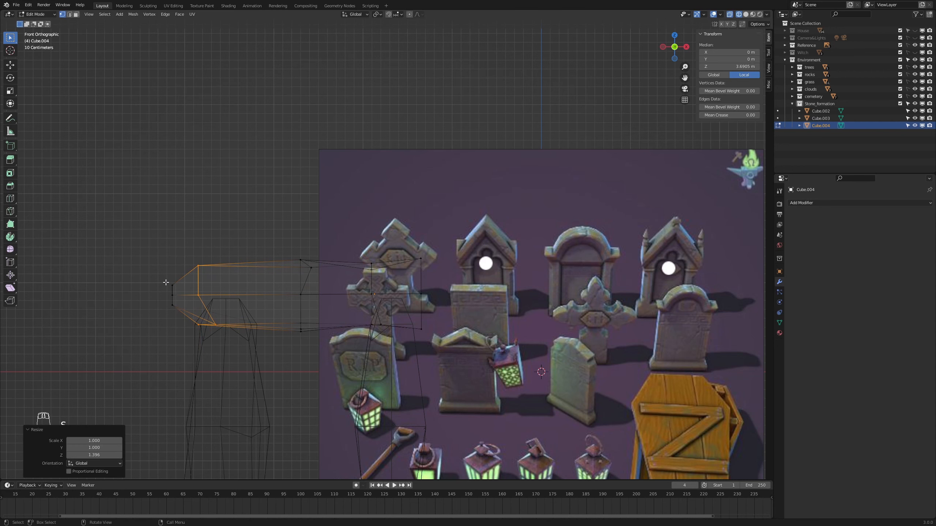
left_click_drag(157, 270, 194, 322)
key("s")
key("z")
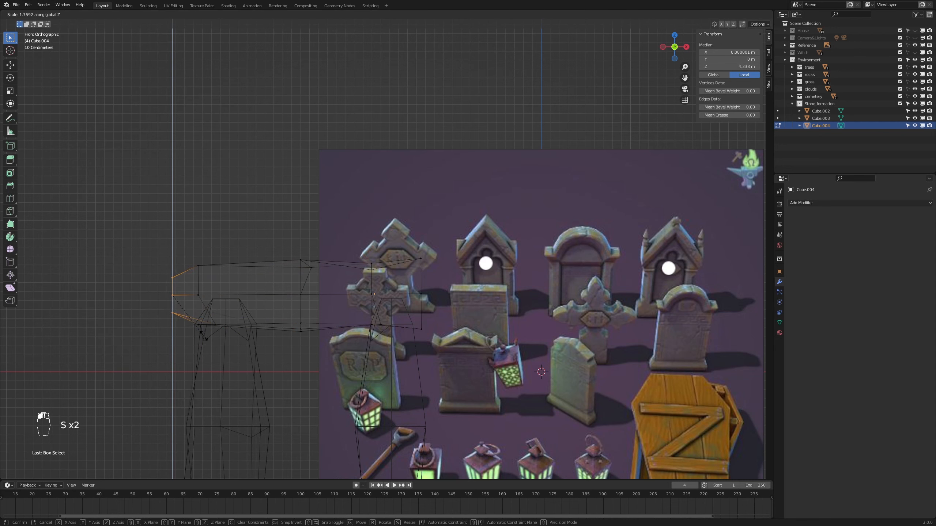
left_click(203, 328)
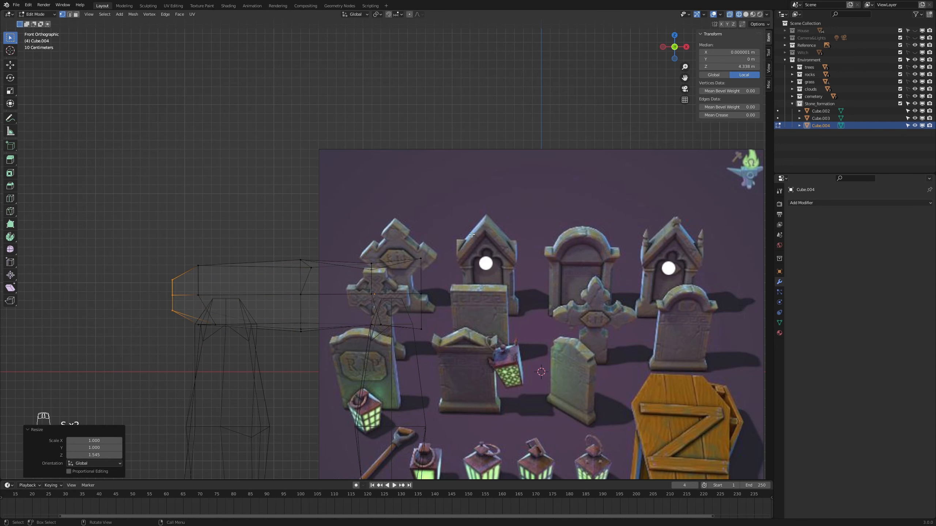
Step: Scale the vertex ring at the lintel's wide end to about 0.69 along Z, and return to Object Mode with solid shading
left_click_drag(468, 224, 407, 351)
key("s")
key("z")
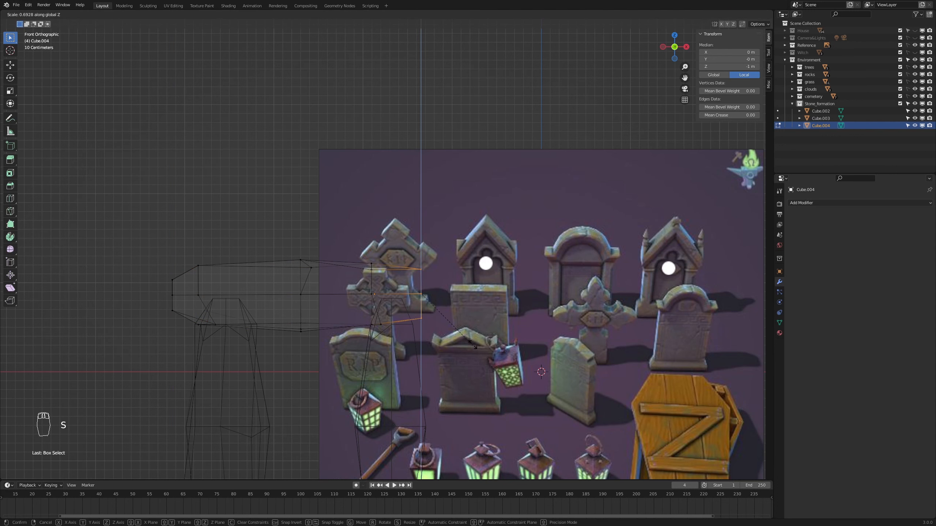
left_click(473, 346)
scroll(475, 352, "down", 2)
key("Tab")
mouse_move(484, 357)
middle_mouse_down()
mouse_move(414, 395)
mouse_move(421, 419)
mouse_move(367, 417)
mouse_move(335, 382)
middle_mouse_up()
key("z")
left_click(411, 375)
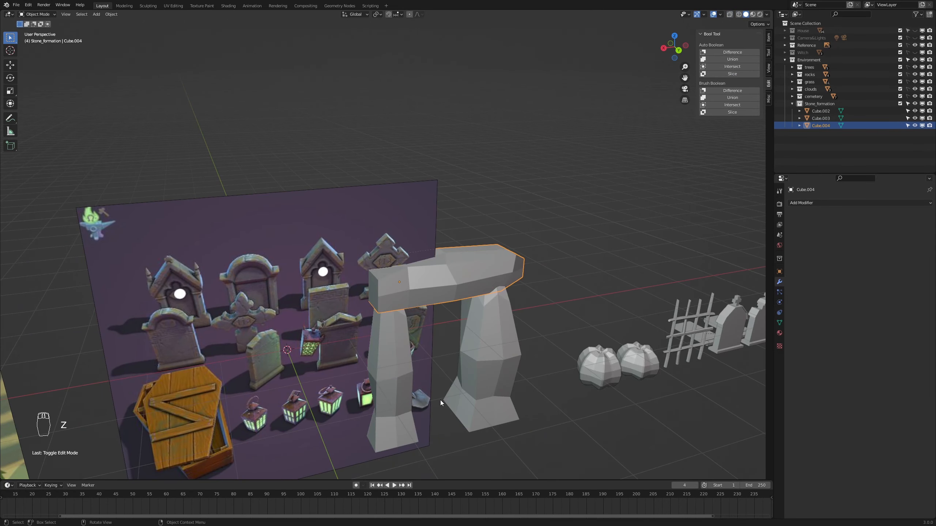
Step: Raise the lintel about 0.08 m along Z so it rests on the two uprights
middle_click_drag(440, 400, 591, 401)
middle_click_drag(449, 418, 576, 405)
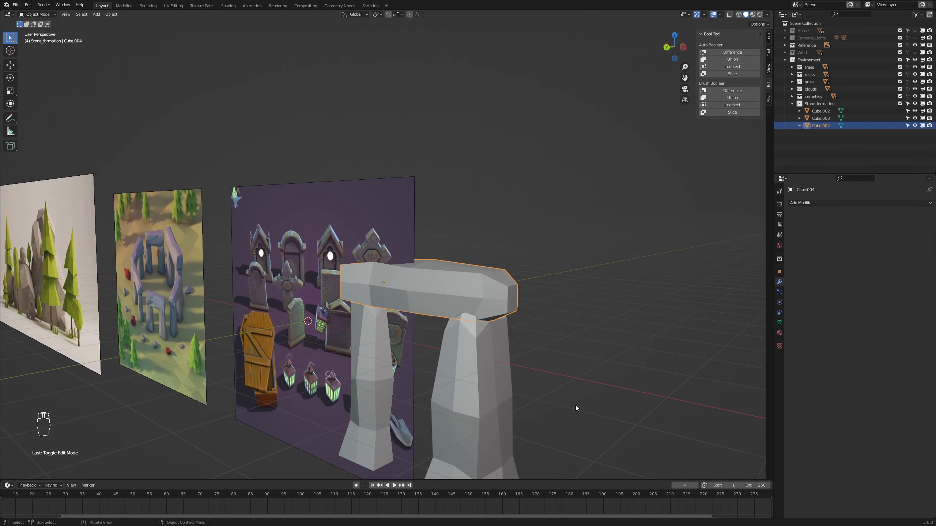
key("g")
key("z")
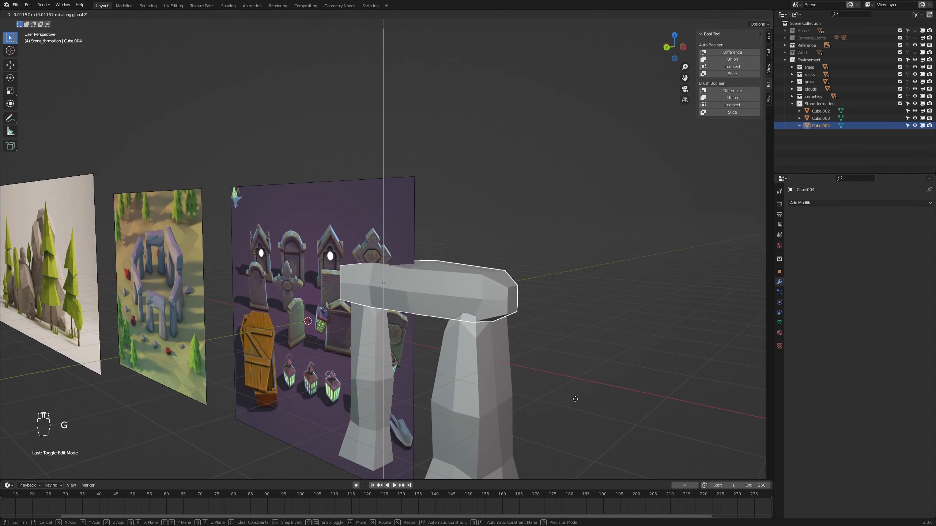
left_click(571, 400)
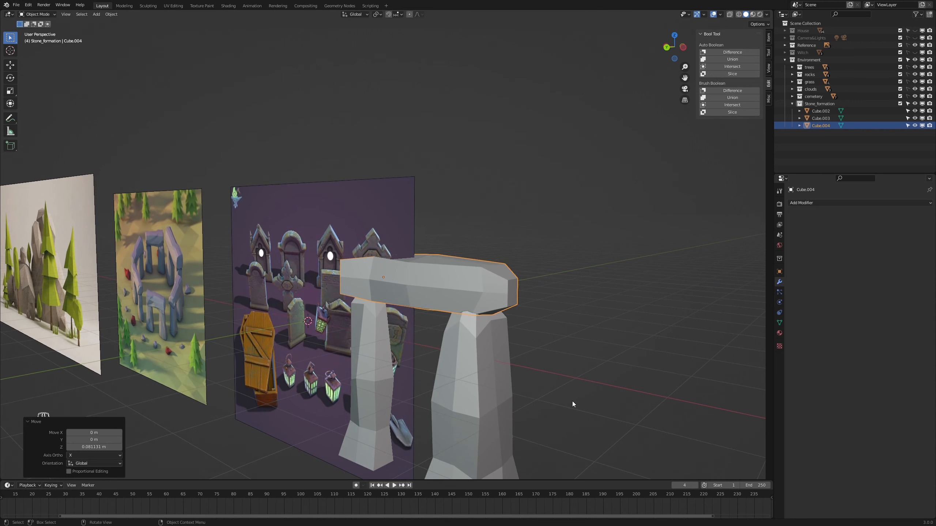
middle_click_drag(572, 400, 447, 389)
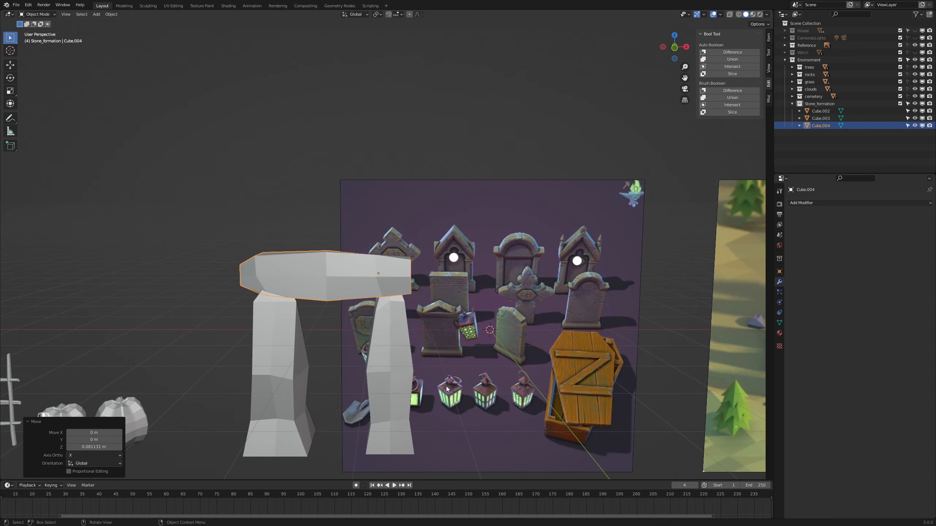
scroll(446, 387, "down", 5)
scroll(429, 385, "up", 2)
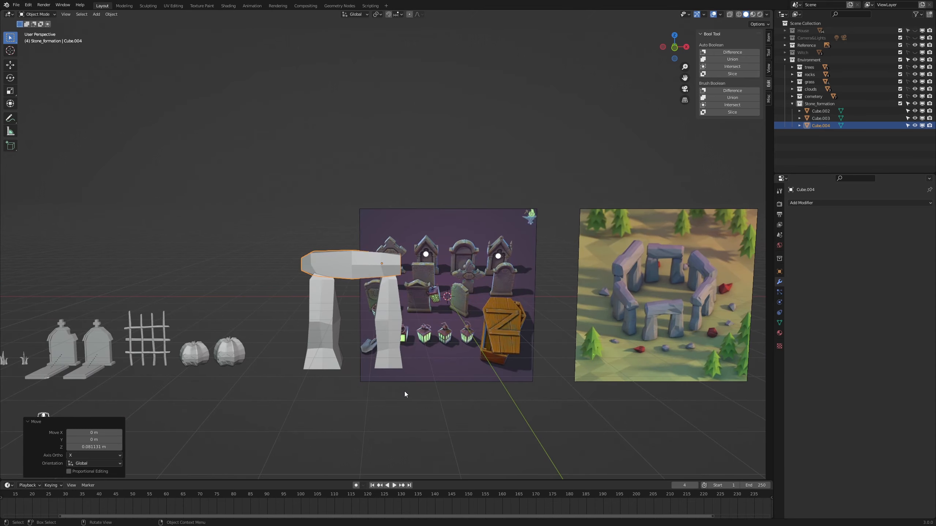
Step: Widen the narrower upright stone by a factor of about 1.1 along X
scroll(441, 348, "up", 3)
left_click(449, 305)
key("s")
key("x")
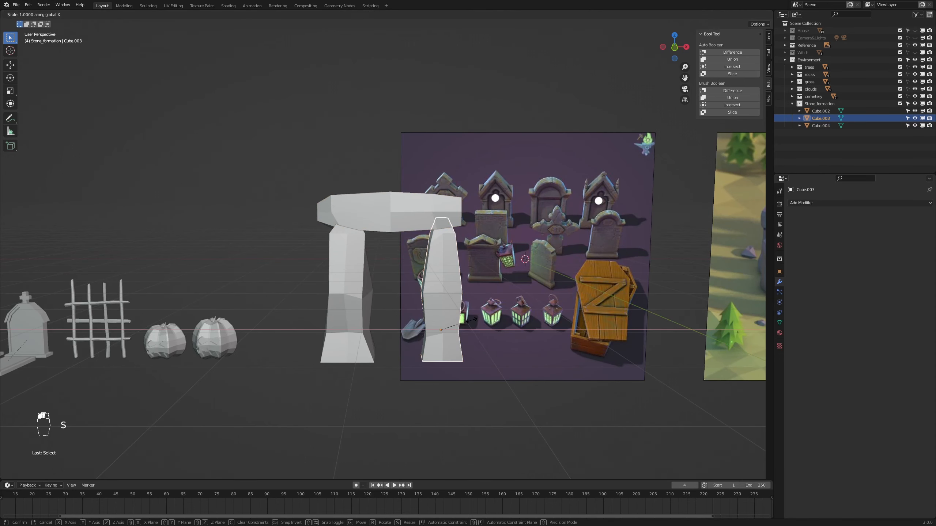
left_click(486, 348)
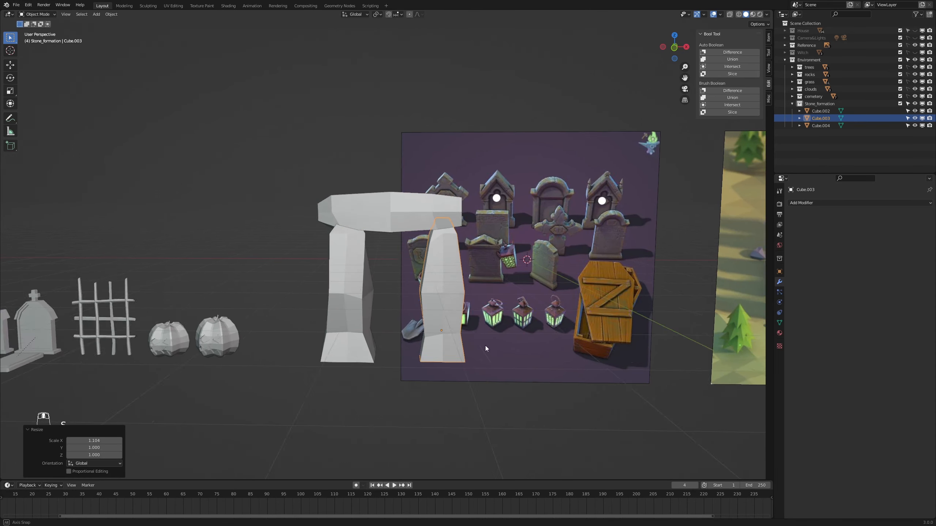
middle_click_drag(485, 346, 457, 344)
scroll(507, 347, "down", 3)
scroll(464, 343, "up", 3)
Step: Move all three archway stones about -2.08 m and a further -4.3 m along Y, in front of the reference images
left_click_drag(362, 176, 453, 340)
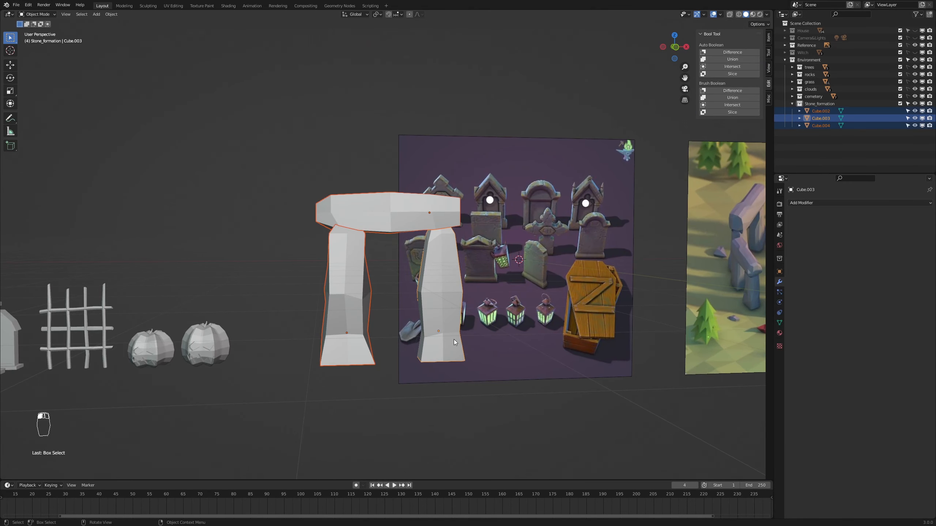
middle_click_drag(453, 340, 447, 384)
key("g")
key("y")
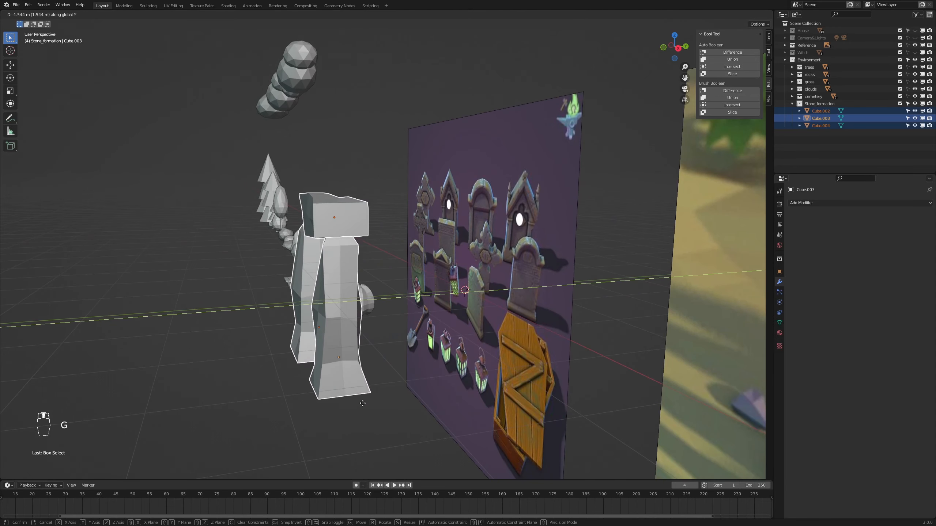
left_click(342, 409)
middle_click_drag(342, 411, 492, 383)
scroll(446, 419, "down", 5)
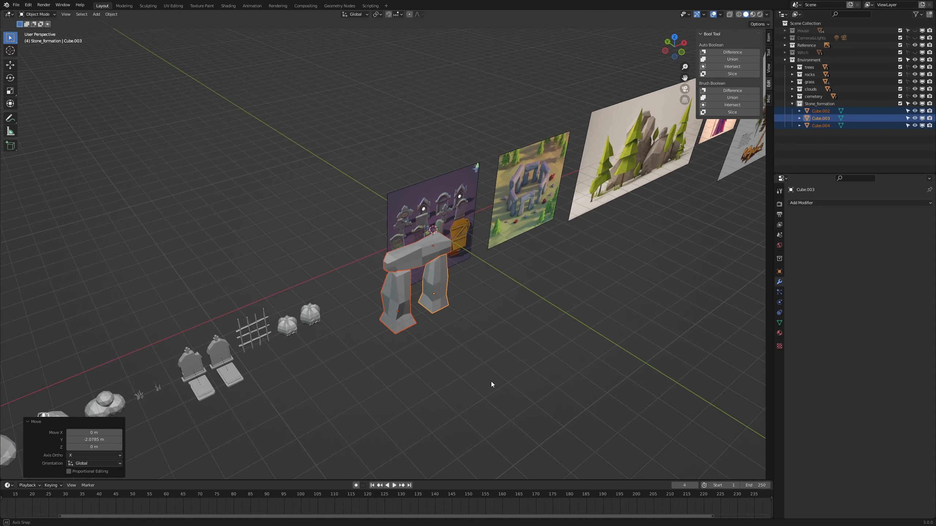
key("g")
key("y")
left_click(577, 429)
scroll(588, 413, "down", 3)
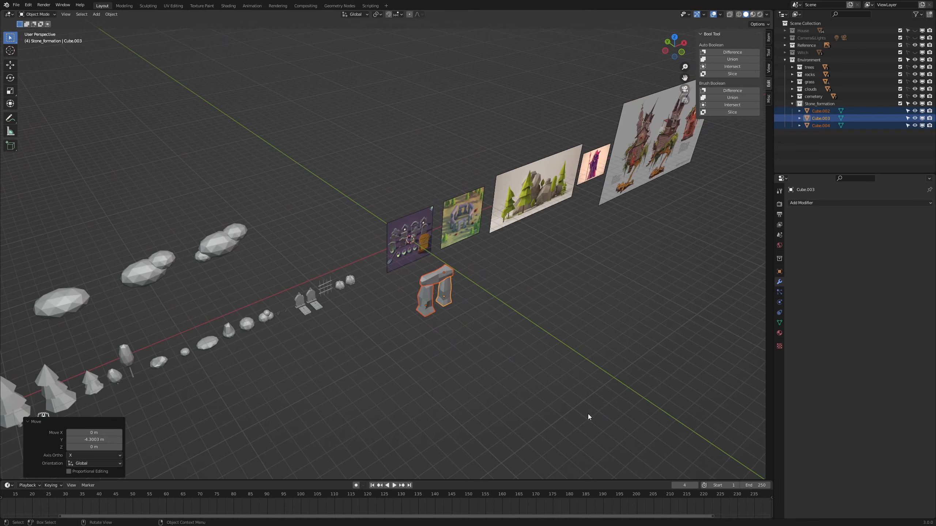
Step: Duplicate the three archway stones in the front view and place the copy about 3.81 m along X
middle_click_drag(588, 414, 552, 381)
scroll(553, 382, "up", 3)
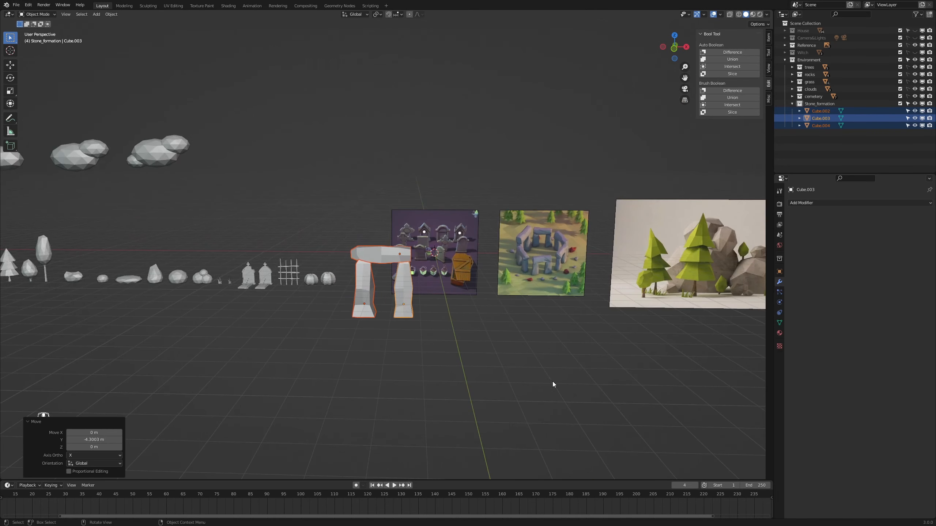
scroll(538, 384, "up", 1)
key("KP_1")
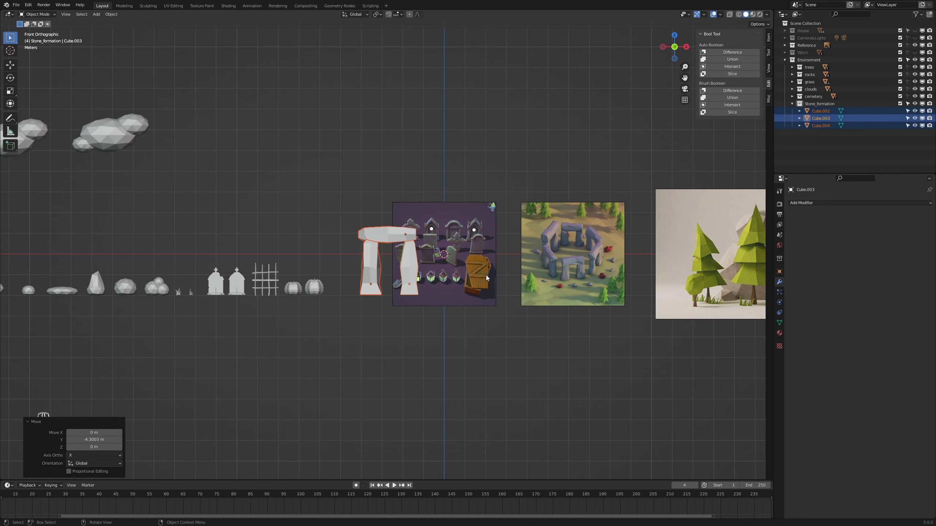
scroll(485, 275, "up", 3)
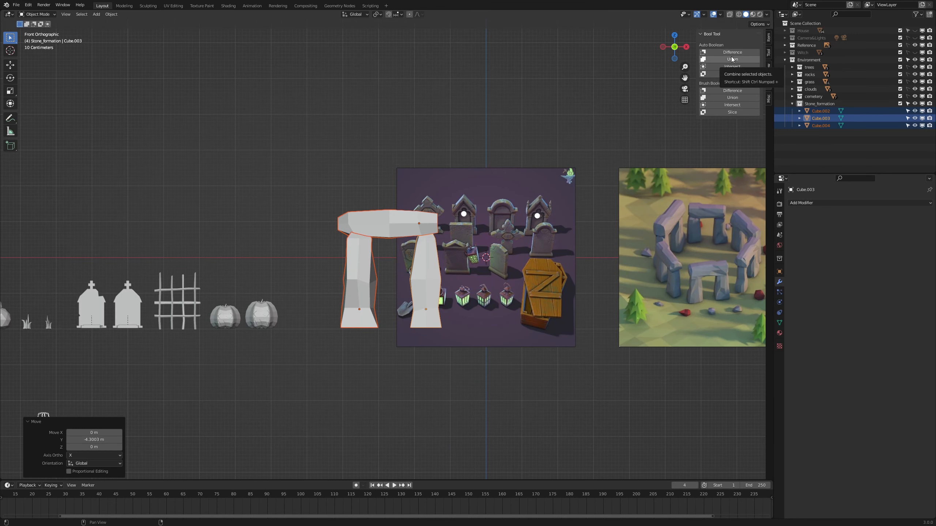
scroll(426, 297, "up", 1)
key("shift+d")
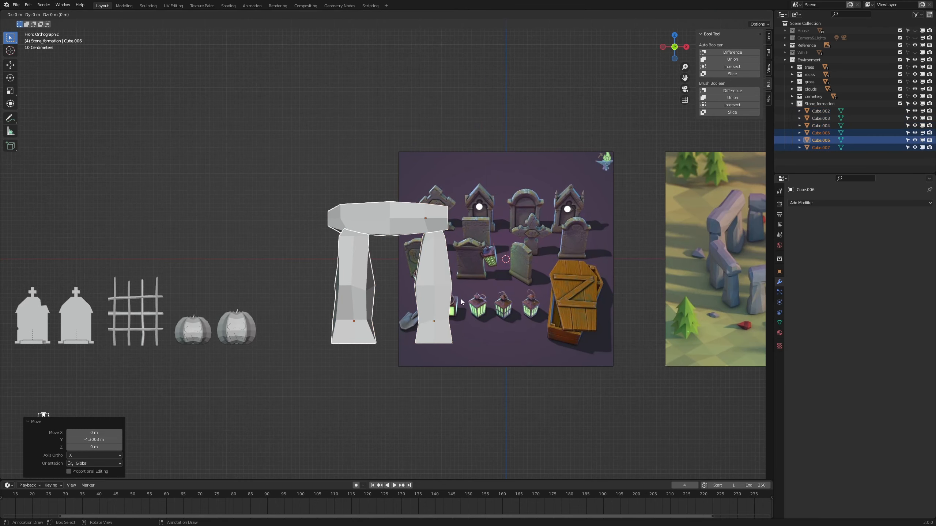
key("x")
left_click(623, 305)
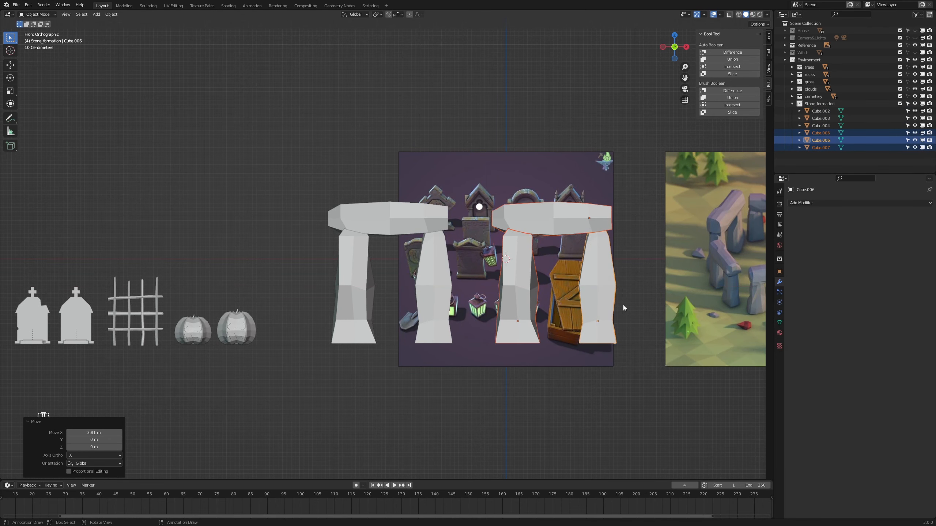
Step: Rotate the copied archway 180° about Z and place it in the top view opposite the original, on the front side of the circle
scroll(614, 318, "down", 1)
type("rz")
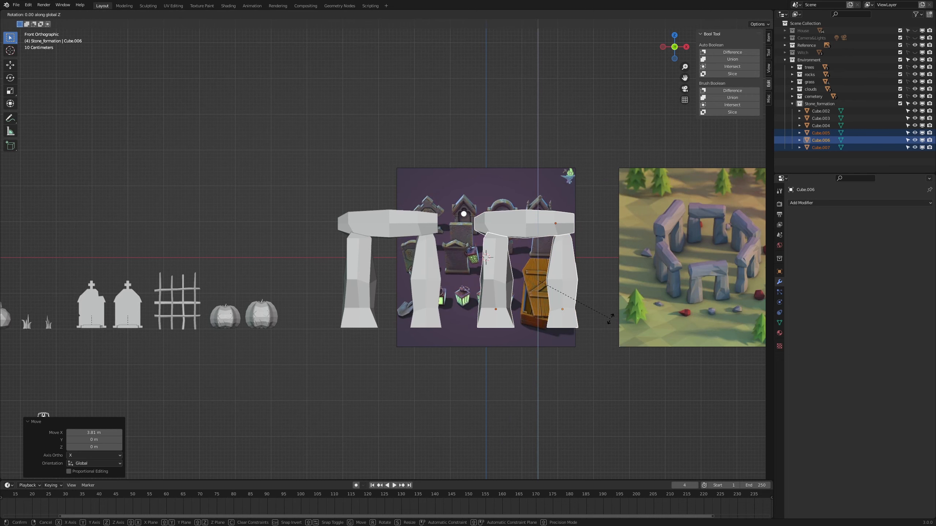
type("180")
key("Return")
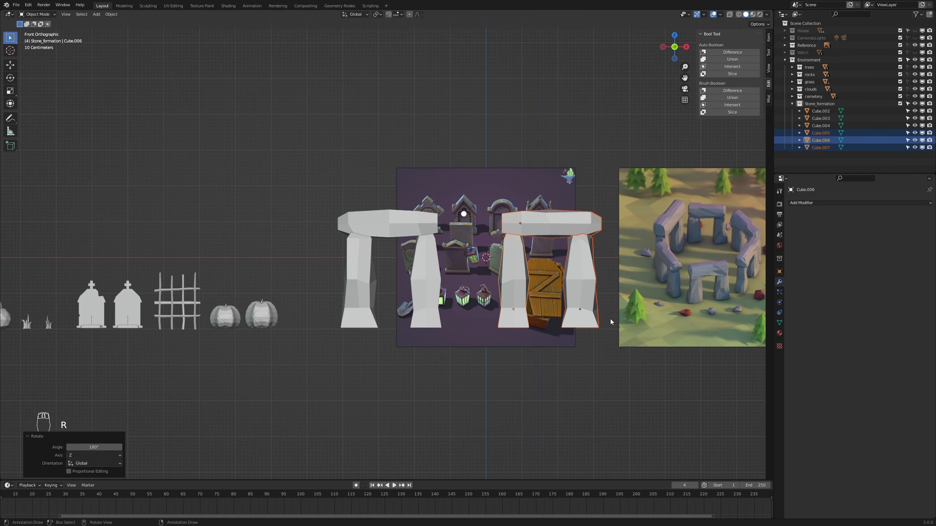
middle_click_drag(610, 318, 625, 360)
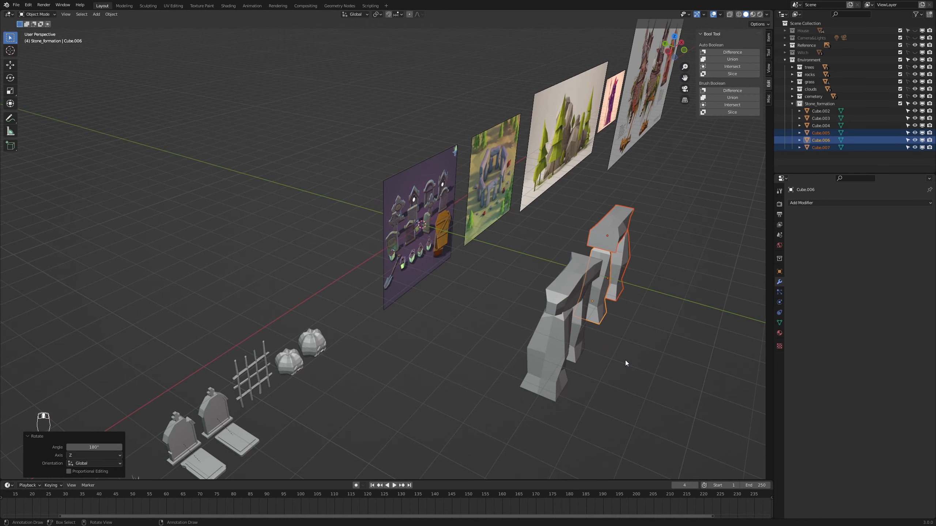
key("KP_7")
key("g")
left_click(448, 359)
Step: Duplicate the front archway, rotate the copy about -56.1° in the top view, and position it diagonally beside the front archway
key("shift+d")
left_click(475, 396)
key("r")
key("g")
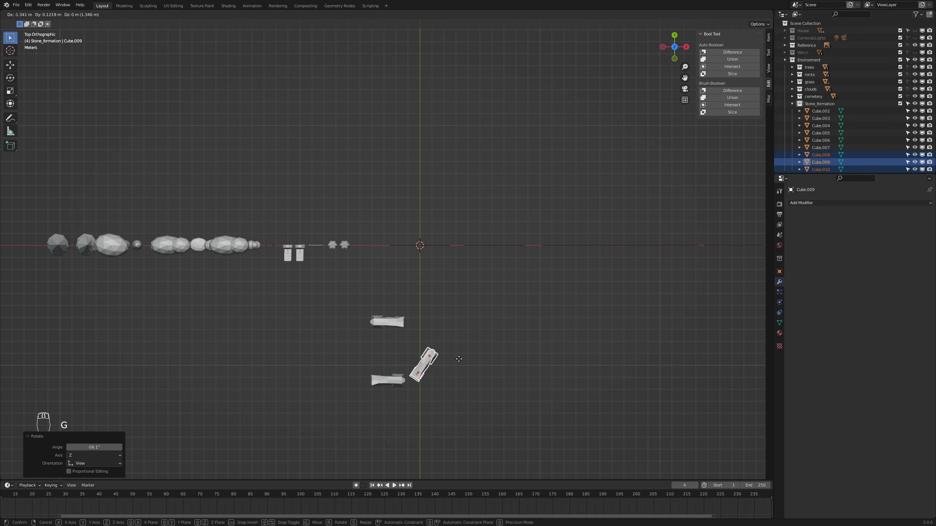
Step: Duplicate the diagonal archway, rotate the copy to slant the other way, and fit it between the diagonal and the back archway
key("shift+d")
left_click(464, 336)
key("r")
key("g")
left_click_drag(465, 382, 419, 328)
key("g")
left_click(458, 349)
Step: Shift the two diagonal archways slightly outward from the circle's centre in the top view
left_click_drag(362, 306, 394, 332)
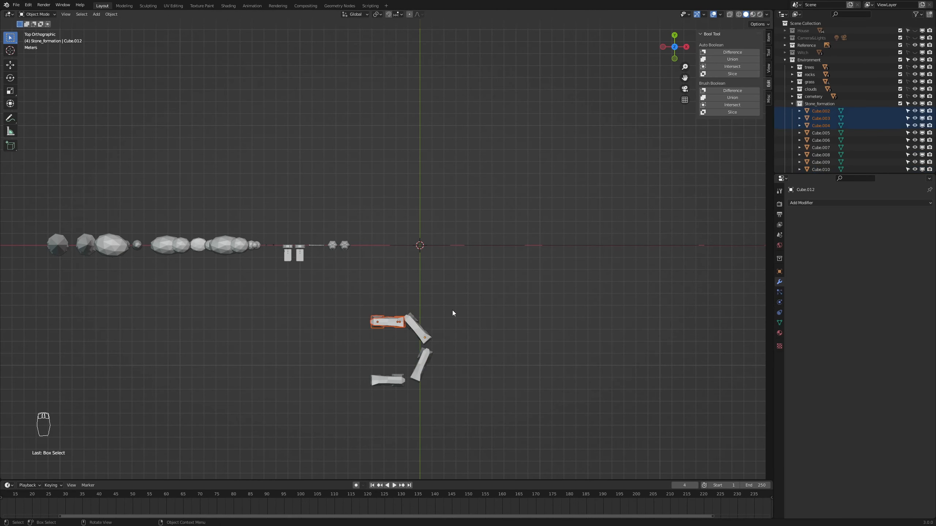
left_click_drag(452, 310, 421, 331)
key("g")
key("y")
left_click(445, 361)
Step: Move the back archway outward along Y to widen the circle
left_click_drag(359, 305, 395, 335)
scroll(405, 379, "up", 2)
key("KP_7")
key("g")
key("y")
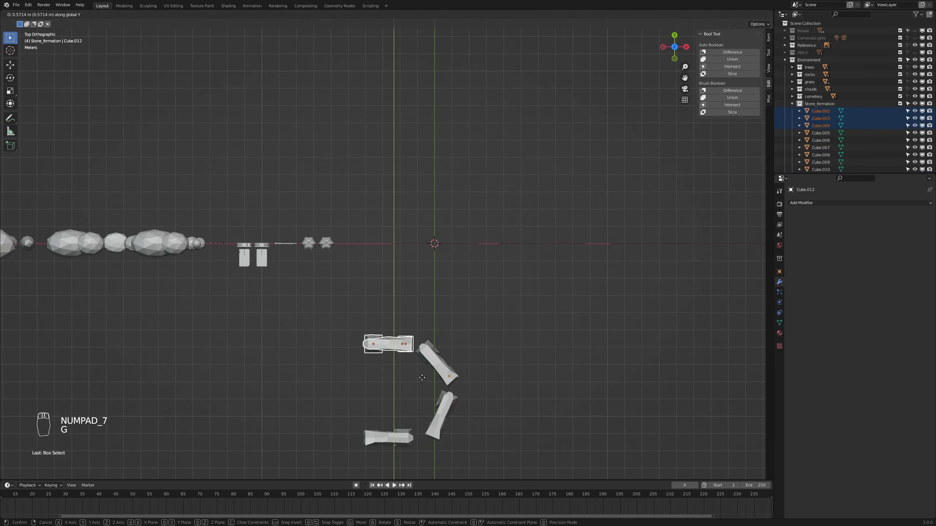
left_click(405, 368)
Step: Shift the front archway about -0.04 m along X
left_click_drag(343, 409, 417, 457)
middle_click_drag(457, 442, 487, 372)
key("g")
key("x")
left_click(469, 381)
key("KP_1")
scroll(465, 319, "down", 5)
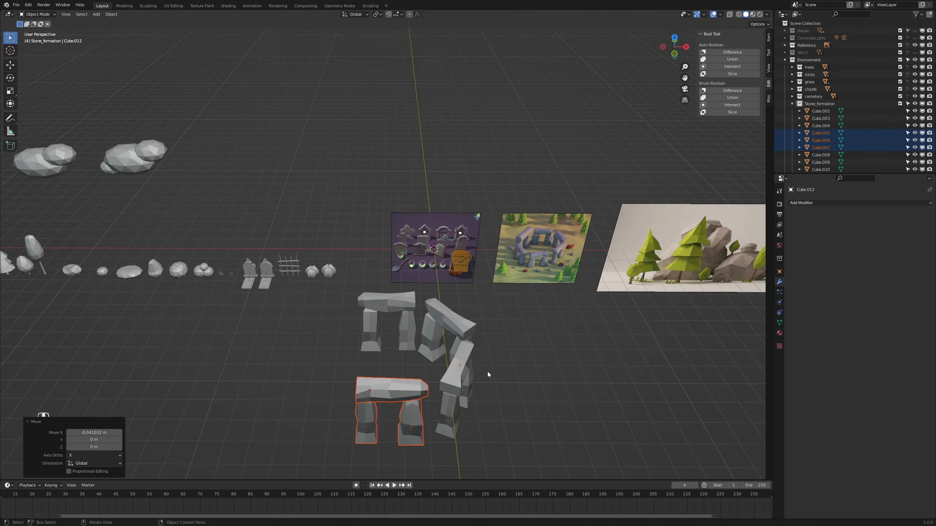
Step: Duplicate the two diagonal archways, rotate the copies in the top view, and place them on the opposite side to close the circle
key("KP_7")
left_click_drag(474, 391, 431, 343)
key("shift+d")
left_click(391, 368)
key("r")
key("r")
key("g")
left_click(413, 402)
middle_click_drag(414, 403, 448, 343)
Step: Merge the lintel and both uprights of the foremost archway into one object with a Bool Tool Union
left_click(486, 322)
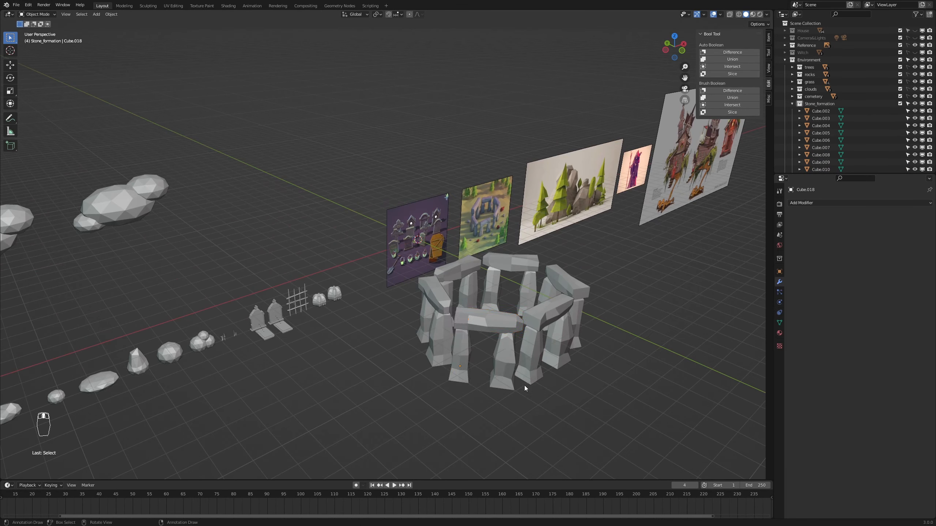
left_click(462, 363, "shift")
left_click(512, 371, "shift")
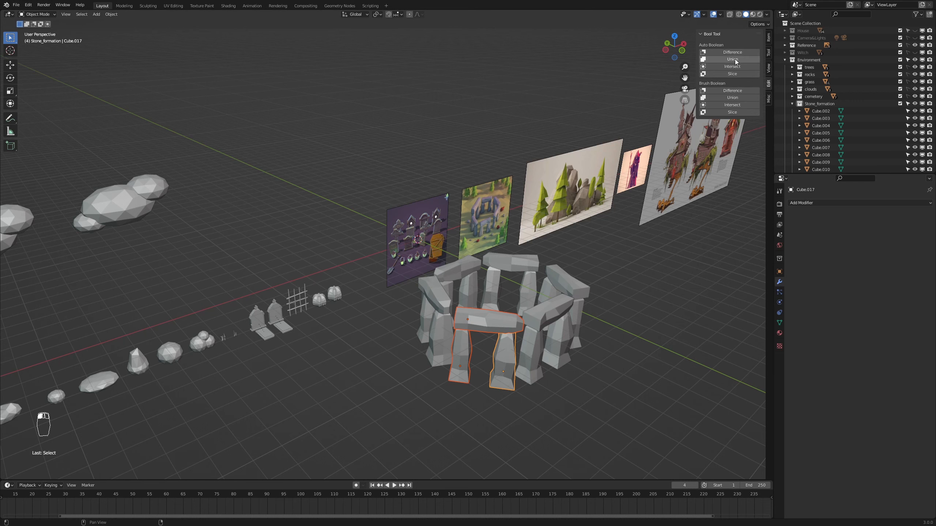
middle_click_drag(583, 388, 583, 379)
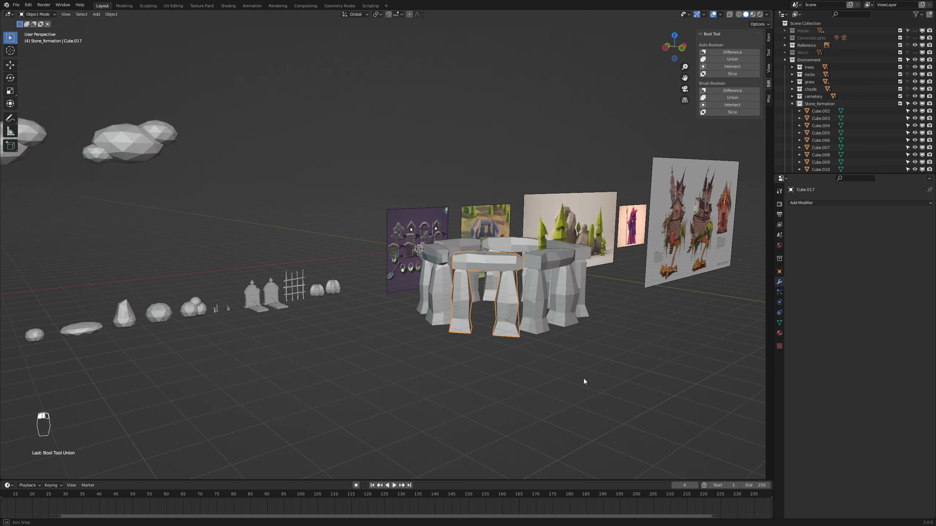
Step: Set the origin of the merged foremost archway to its geometry
scroll(554, 339, "up", 2)
right_click(548, 334)
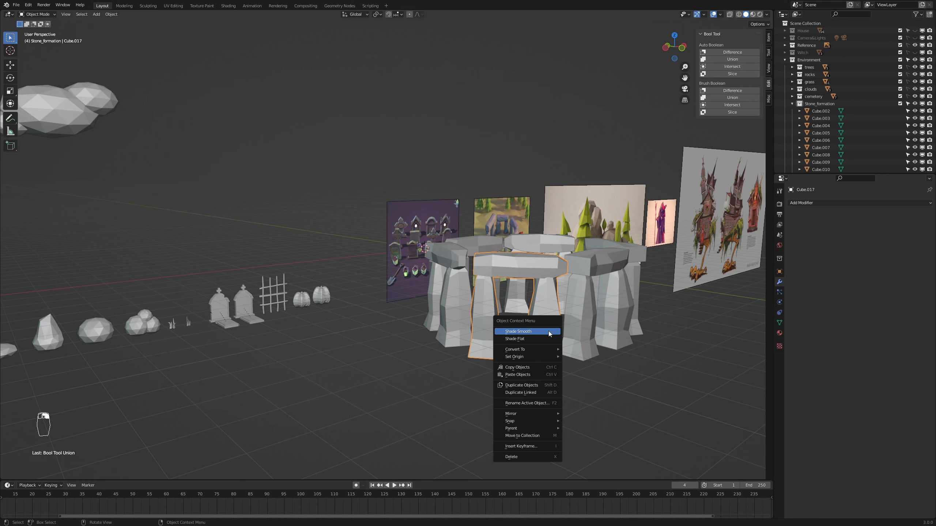
mouse_move(548, 357)
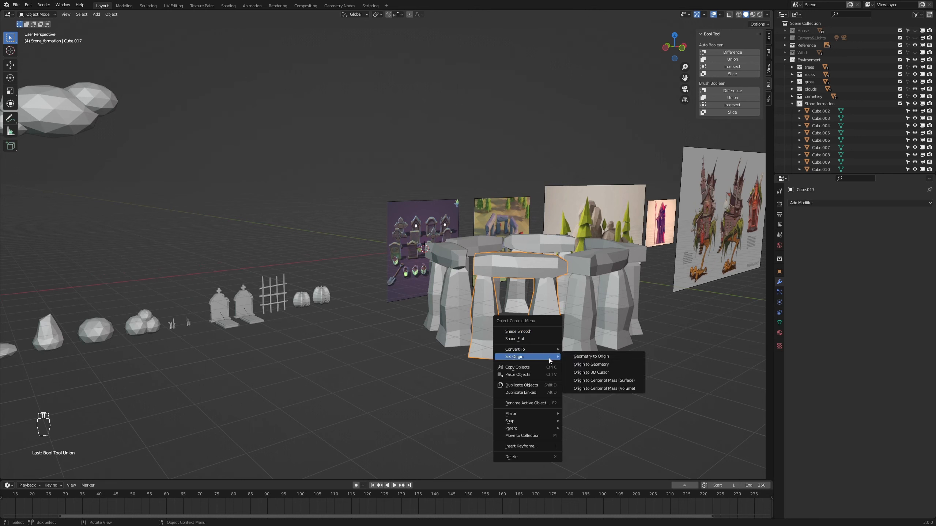
left_click(609, 365)
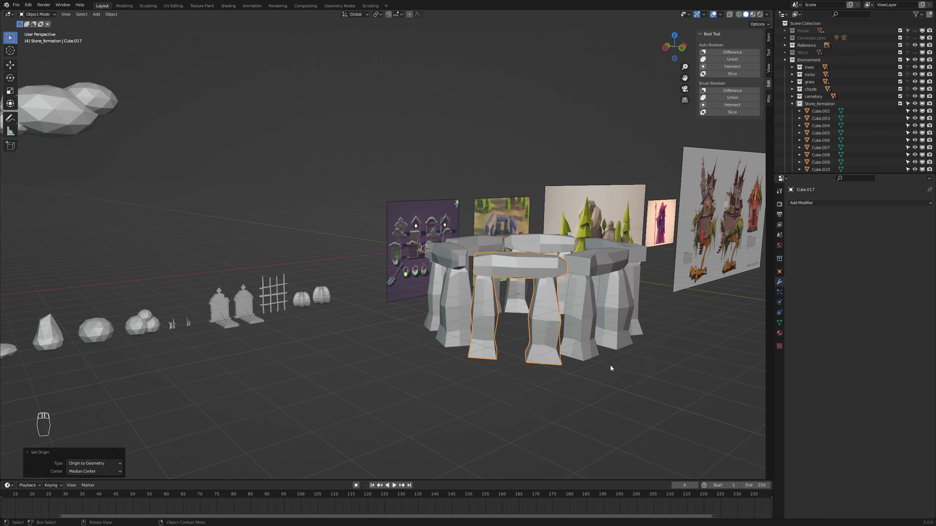
scroll(587, 353, "down", 3)
scroll(575, 335, "up", 3)
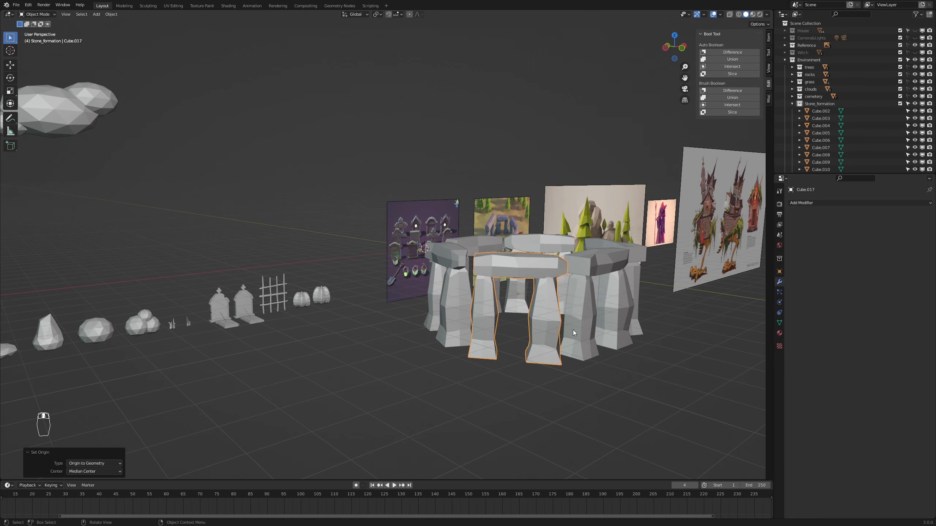
Step: Union the lintel and uprights Cube.005 to Cube.007 into one archway with Bool Tool and set its origin to geometry
left_click(585, 309)
left_click(626, 309, "shift")
left_click(606, 266, "shift")
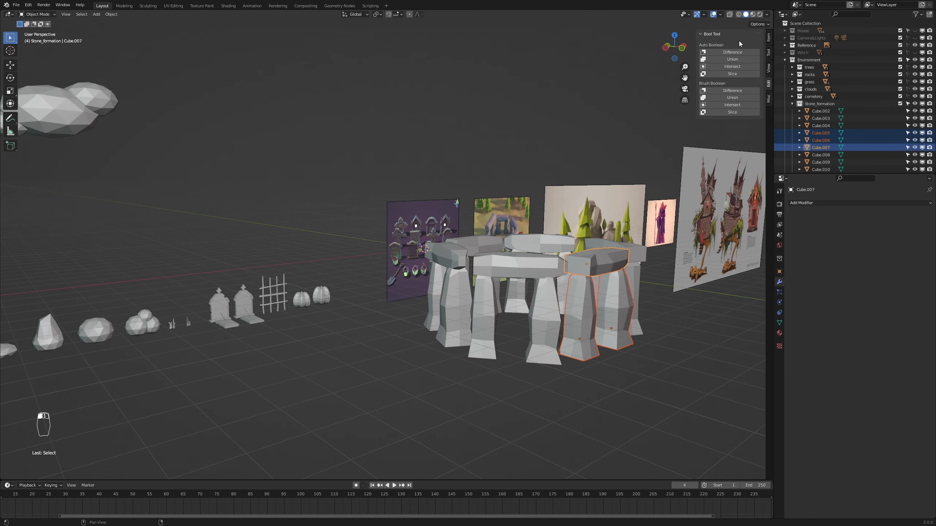
left_click(732, 59)
right_click(622, 311)
mouse_move(623, 310)
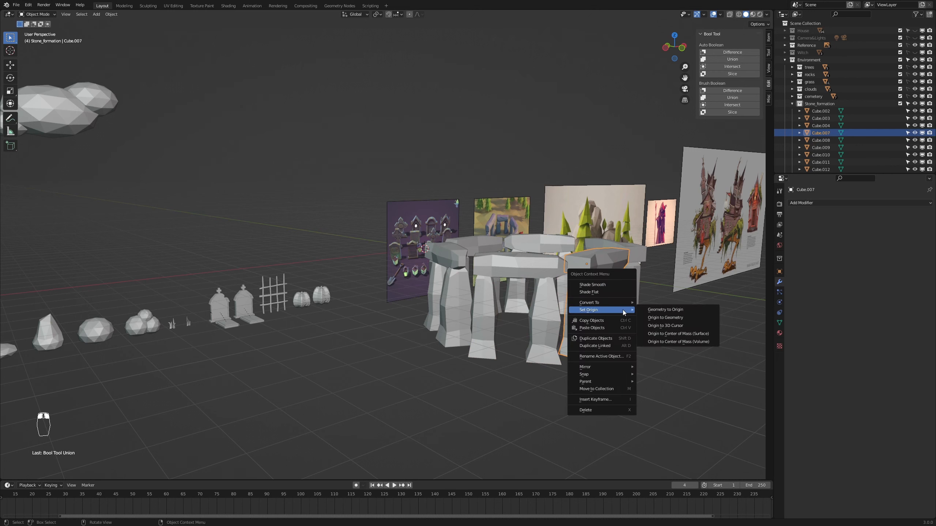
left_click(681, 318)
Step: Union the stones Cube.008 to Cube.010 of the next archway around the ring and set the merged object's origin to geometry
middle_click_drag(683, 355, 390, 356)
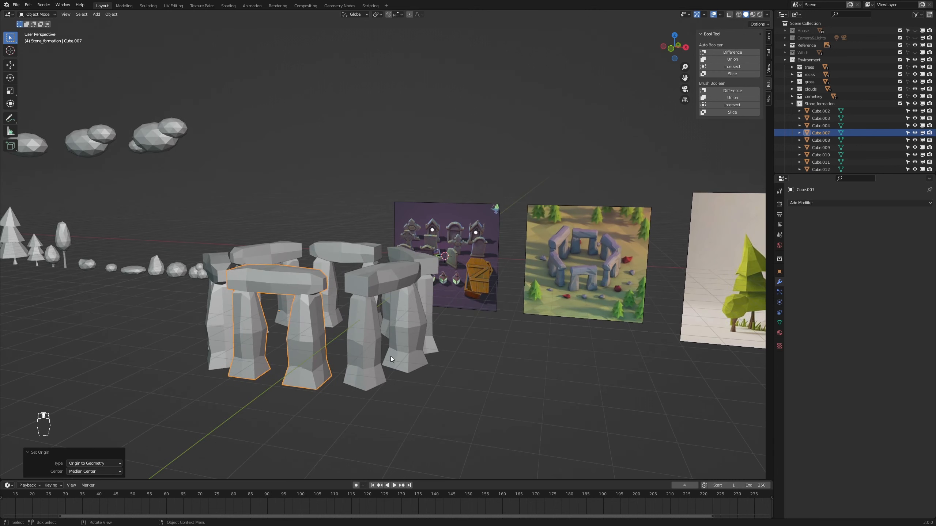
left_click(420, 332)
left_click(381, 338, "shift")
left_click(387, 264, "shift")
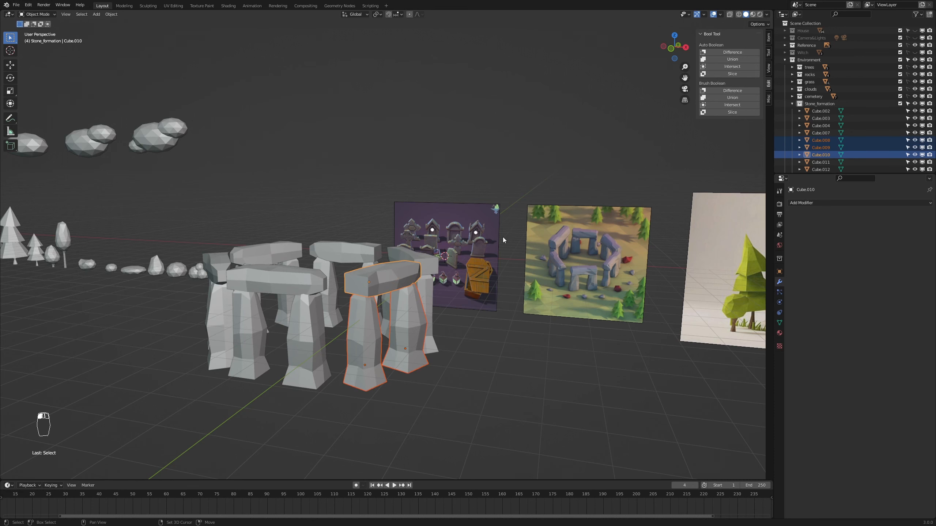
left_click(731, 59)
middle_click_drag(553, 208, 307, 333)
right_click(282, 332)
mouse_move(288, 334)
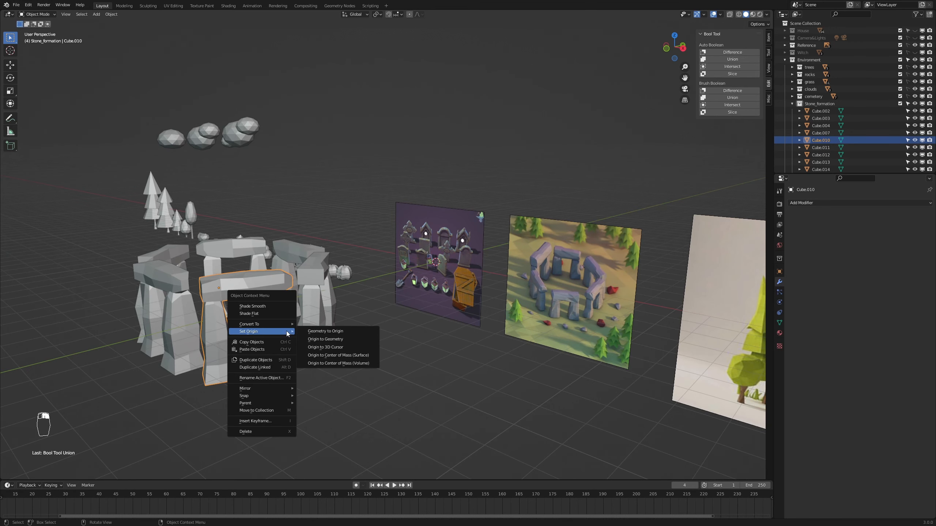
left_click(332, 338)
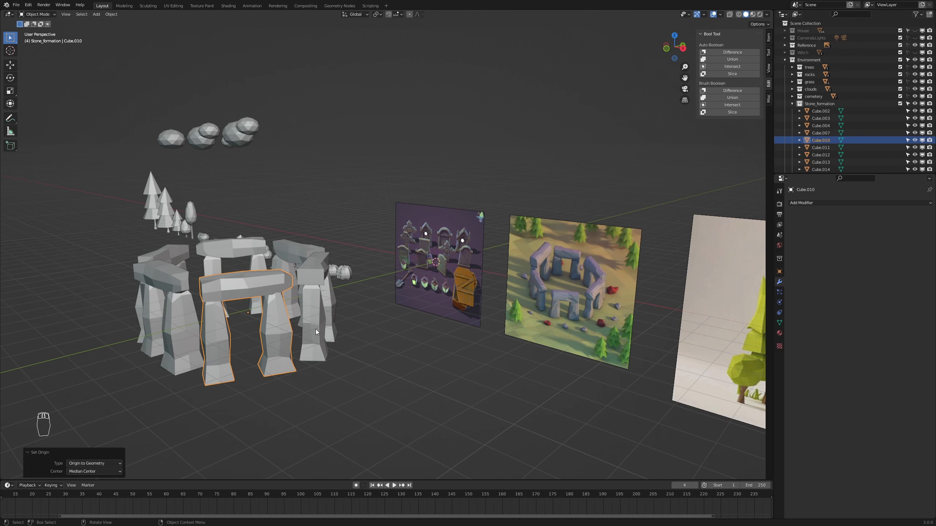
Step: Union the stones Cube.011 to Cube.013 of the following archway with Bool Tool and set its origin to geometry
left_click(316, 330)
left_click(334, 316, "shift")
left_click(319, 277, "shift")
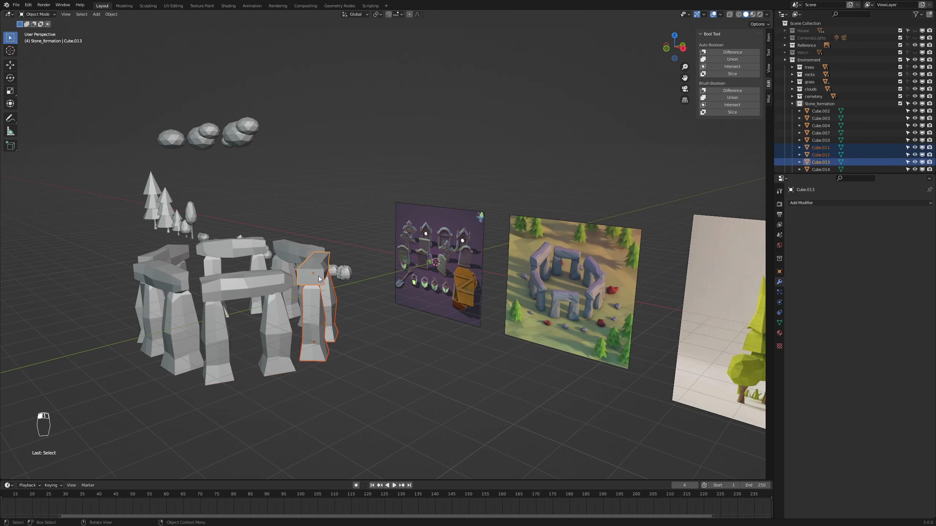
left_click(730, 59)
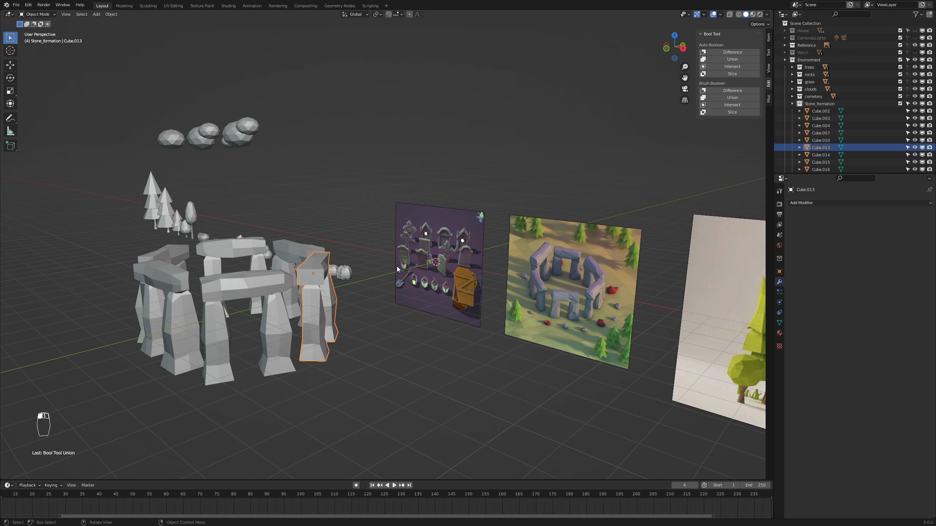
right_click(321, 310)
mouse_move(319, 312)
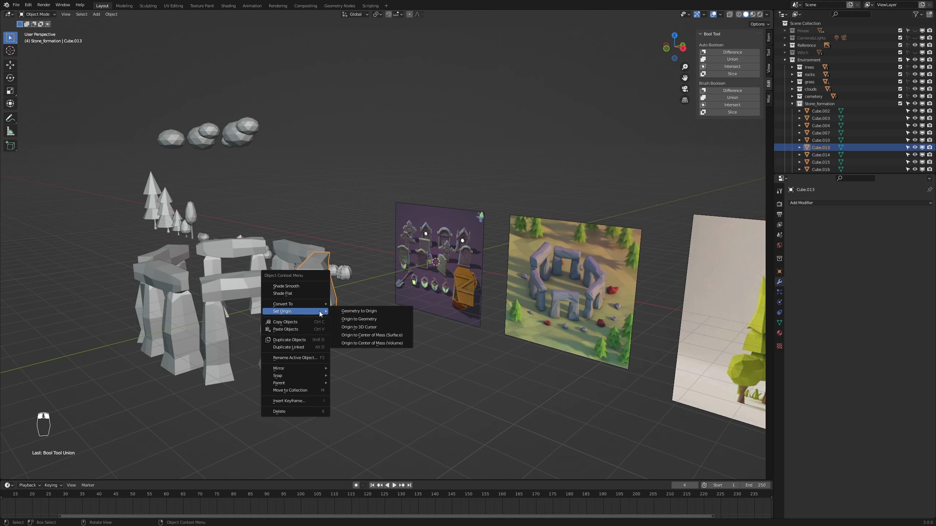
left_click(373, 320)
Step: Union the back archway's lintel and two uprights, Cube.002 to Cube.004, and set the merged object's origin to geometry
middle_click_drag(371, 321, 439, 342)
left_click(436, 343)
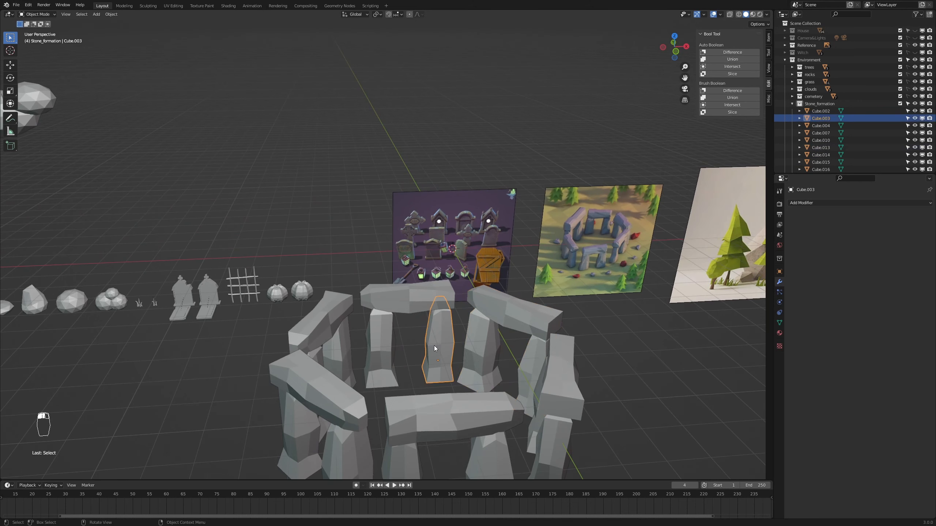
left_click(381, 350, "shift")
left_click(400, 301, "shift")
right_click(406, 302)
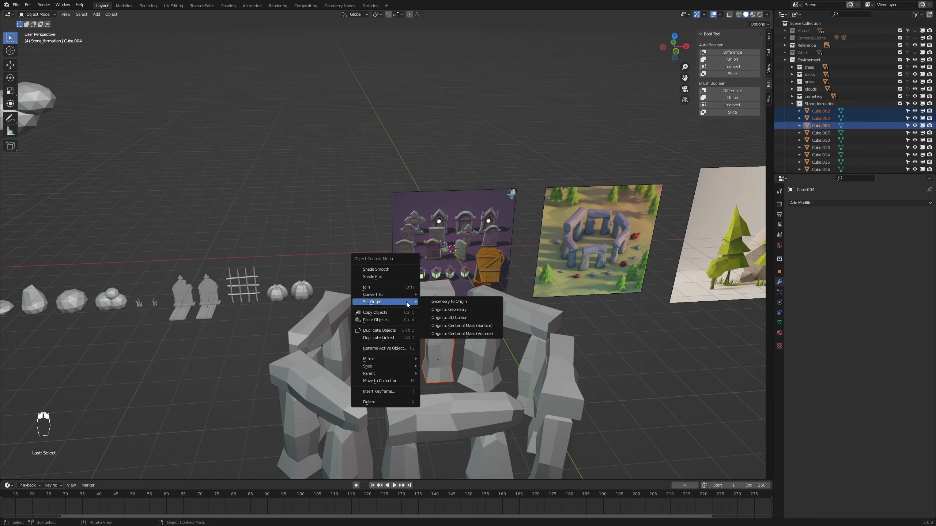
left_click(724, 59)
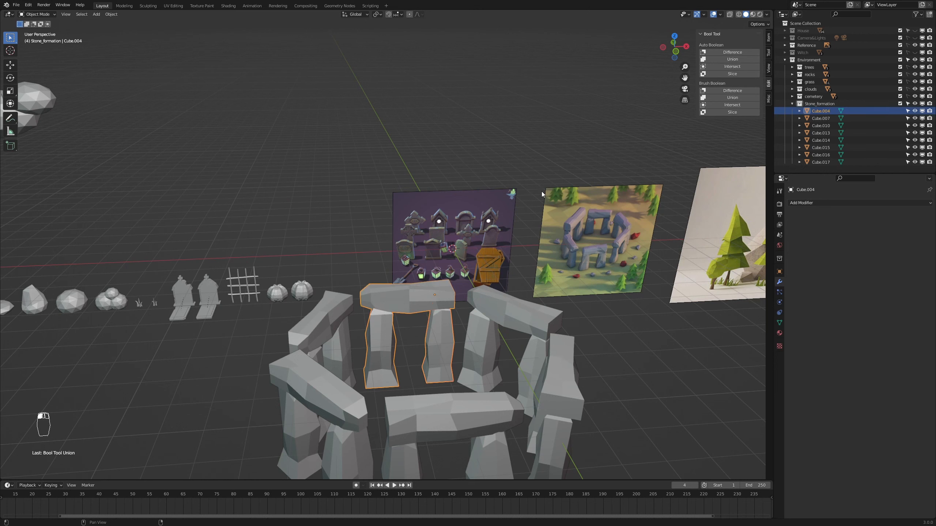
right_click(447, 341)
left_click(492, 346)
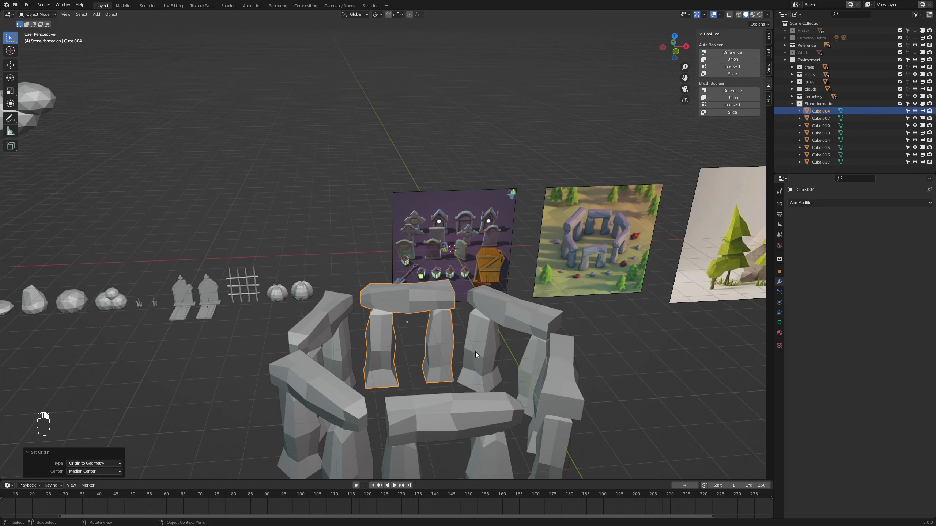
Step: Union the last unmerged archway's stones, Cube.014 to Cube.016, with Bool Tool and set its origin to geometry
left_click(342, 356)
left_click(319, 344, "shift")
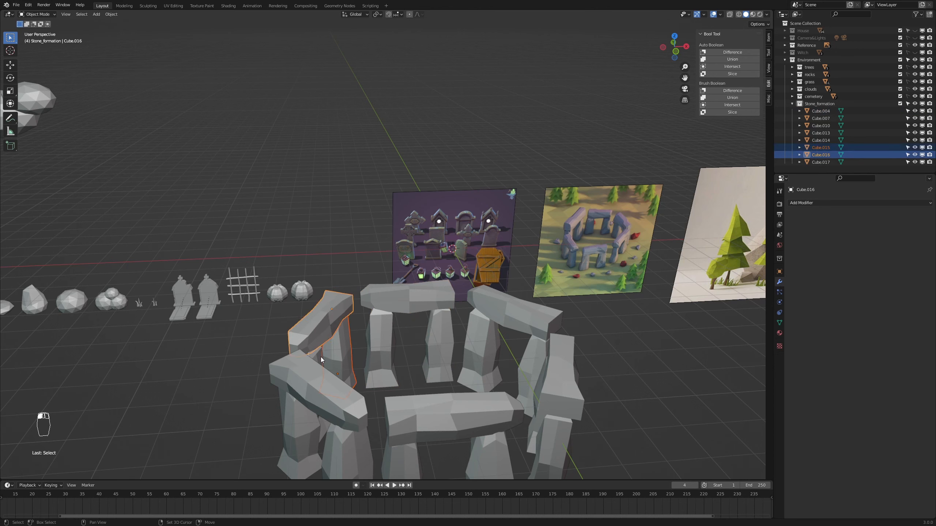
left_click(319, 359, "shift")
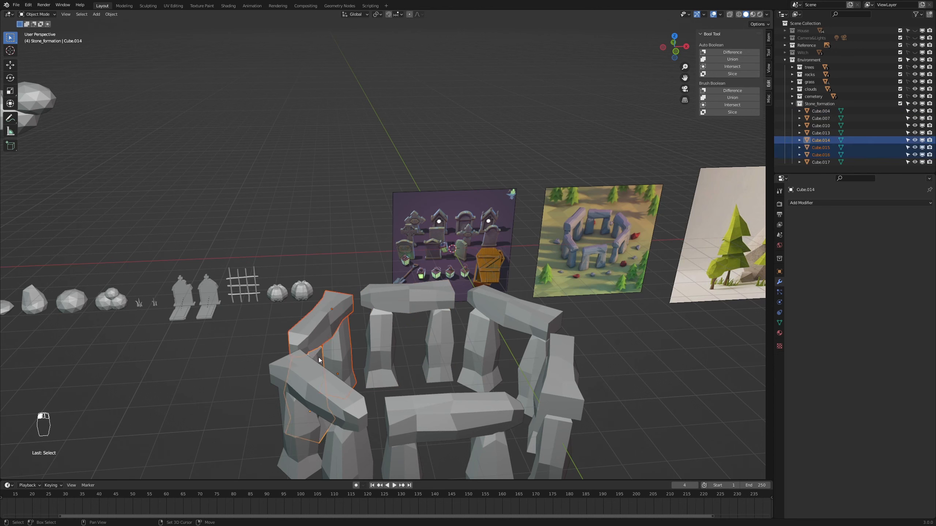
left_click(728, 57)
right_click(343, 349)
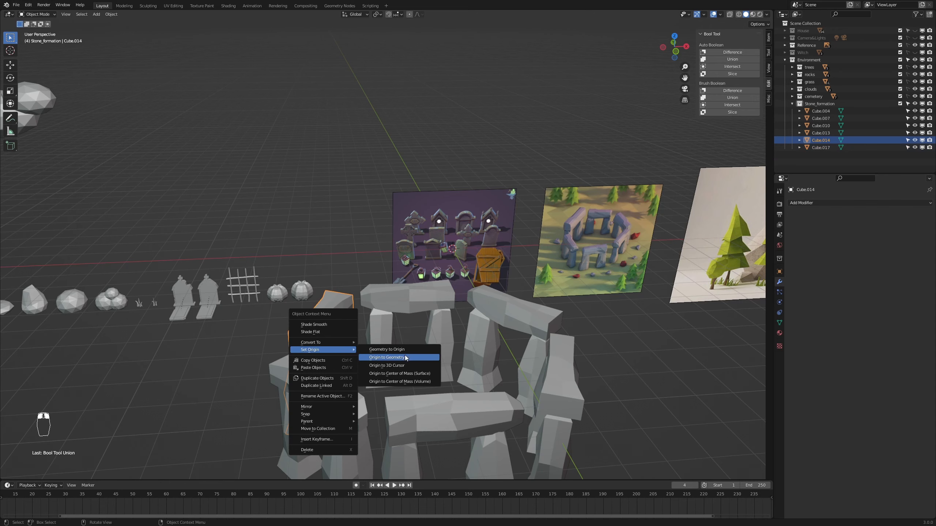
left_click(407, 357)
Step: Select all six archways of the stone circle and apply their rotation and scale
scroll(414, 361, "down", 5)
left_click(364, 349)
left_click(407, 366)
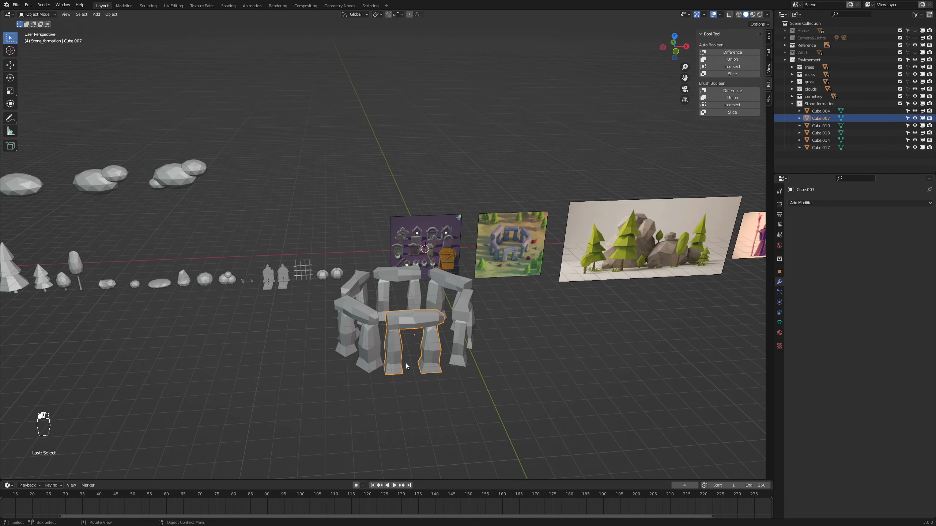
left_click(469, 352)
middle_click_drag(469, 345, 526, 370)
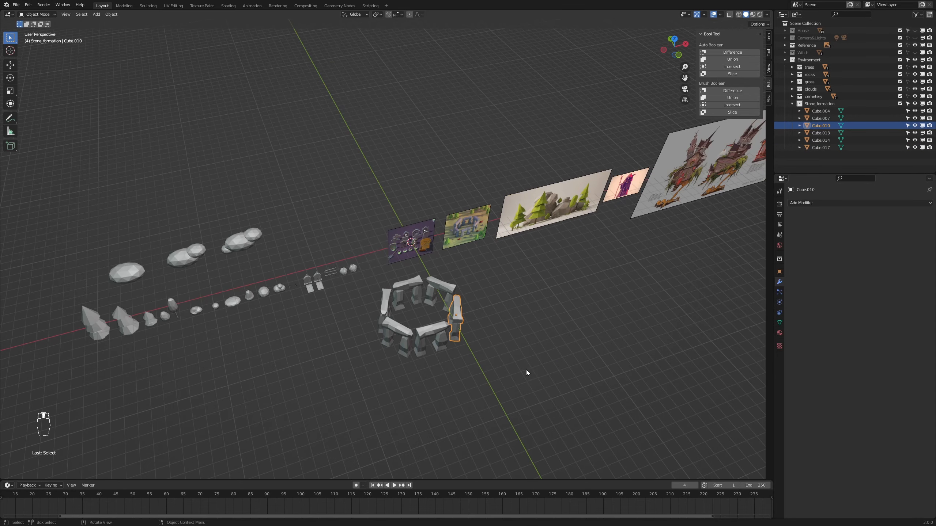
left_click_drag(485, 280, 378, 371)
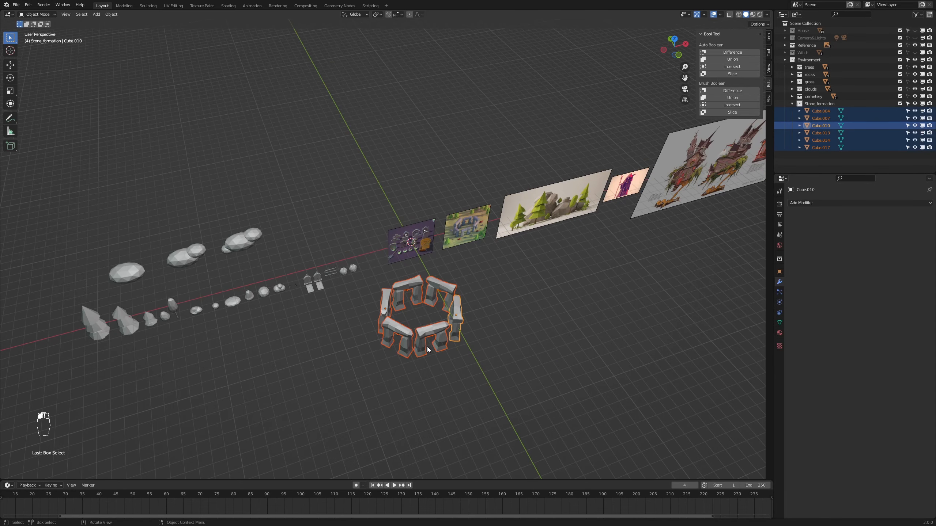
key("ctrl+a")
left_click(438, 339)
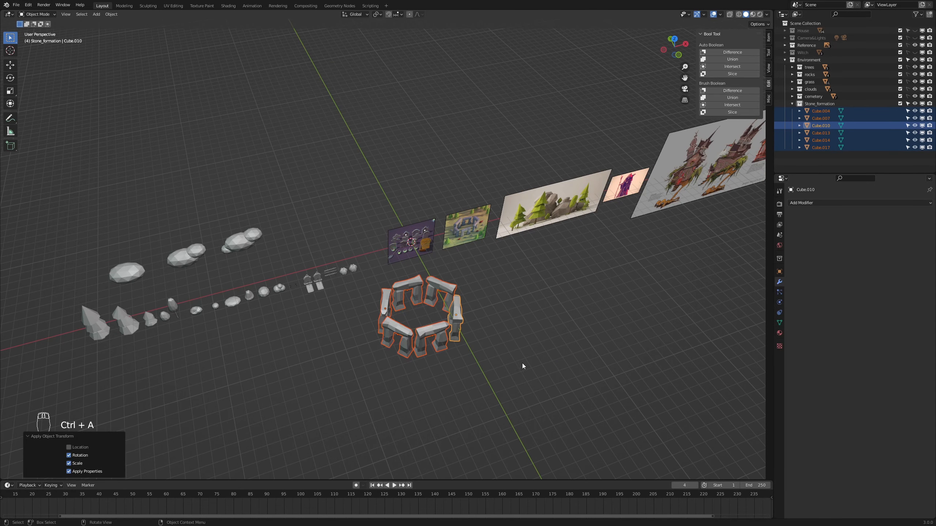
Step: In the top view, rotate the front-left archway Cube.017 about 8.3° clockwise
scroll(538, 376, "up", 2)
mouse_move(556, 391)
middle_mouse_down()
mouse_move(546, 392)
mouse_move(544, 367)
mouse_move(541, 382)
mouse_move(565, 415)
mouse_move(579, 410)
mouse_move(558, 377)
middle_mouse_up()
scroll(544, 367, "up", 2)
scroll(543, 375, "down", 3)
scroll(549, 371, "down", 3)
scroll(541, 365, "up", 2)
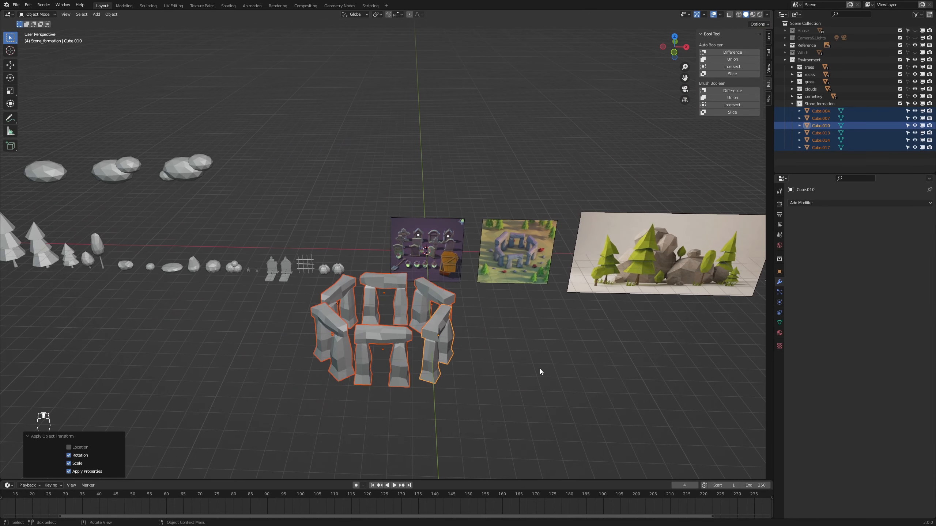
middle_click_drag(517, 377, 538, 248)
scroll(510, 365, "up", 1)
key("KP_7")
scroll(542, 290, "up", 2)
left_click(561, 316)
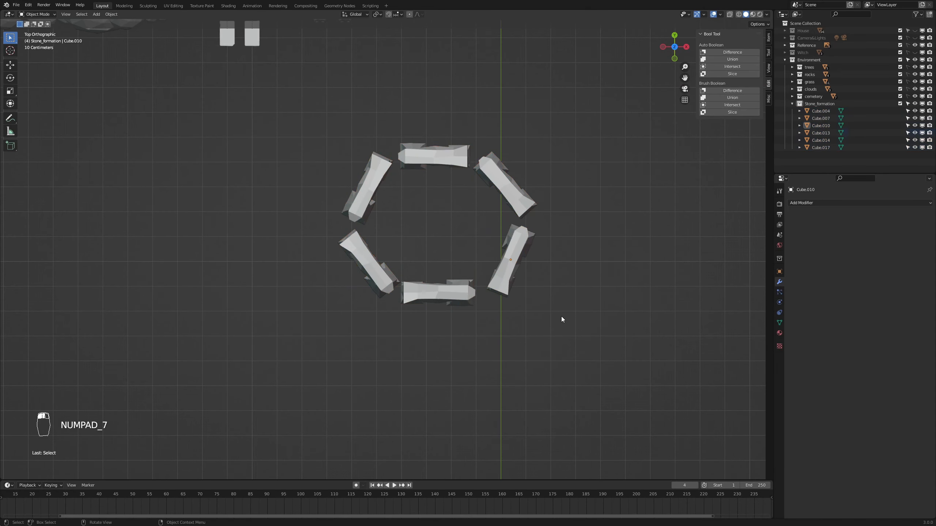
left_click(369, 265)
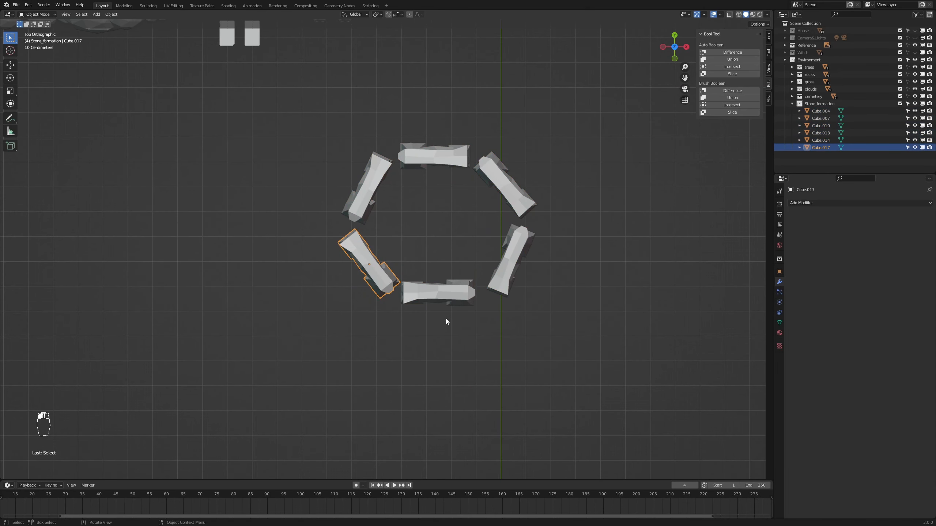
key("r")
left_click(432, 324)
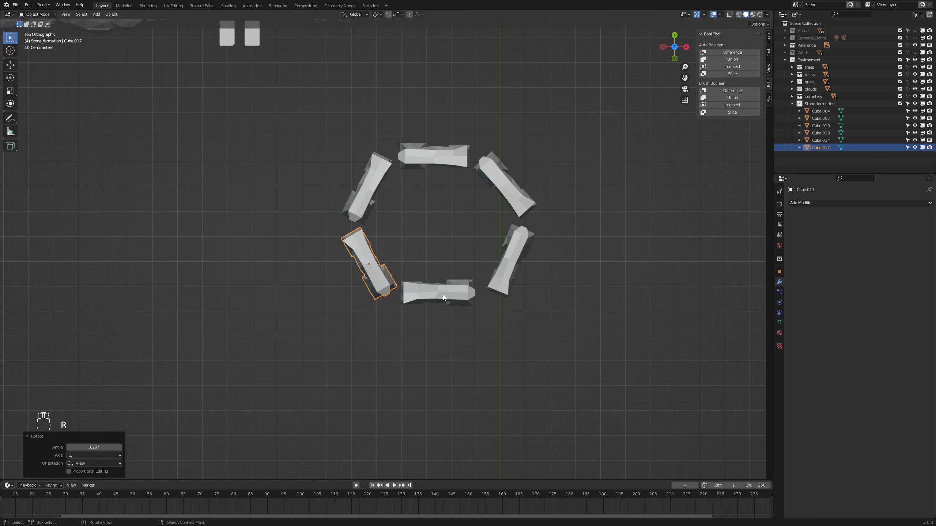
Step: Move the front archway Cube.007 about 0.84 m outward along -Y and rotate it roughly 20° clockwise to follow the ring
left_click(464, 305)
key("g")
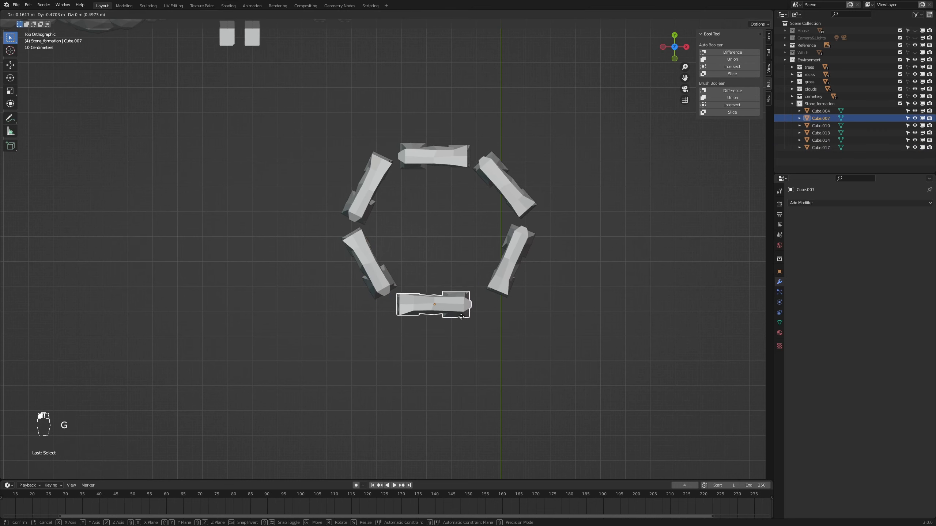
left_click(462, 318)
key("r")
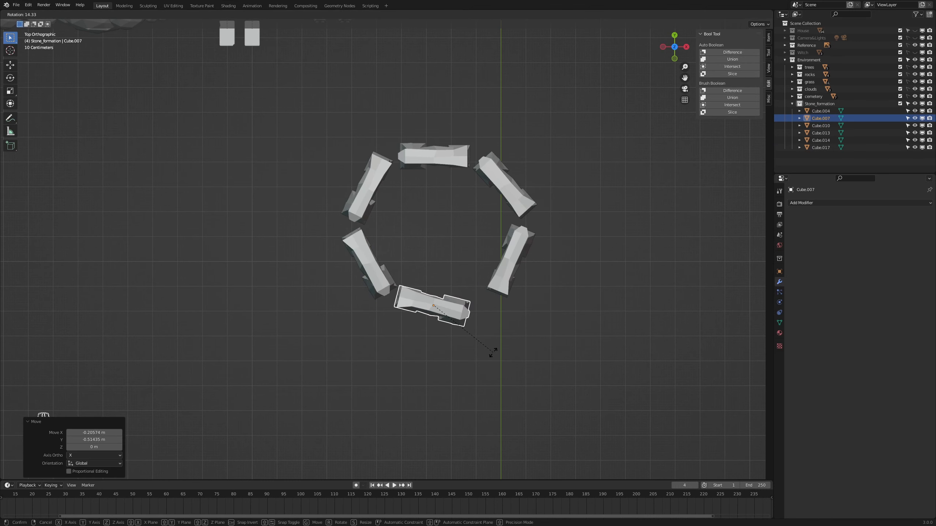
left_click(489, 351)
key("g")
left_click(487, 361)
key("r")
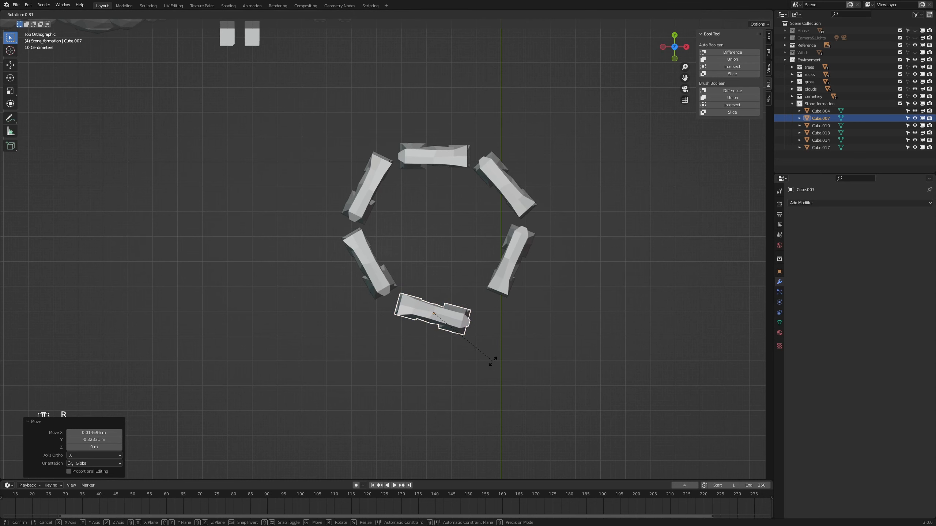
left_click(486, 366)
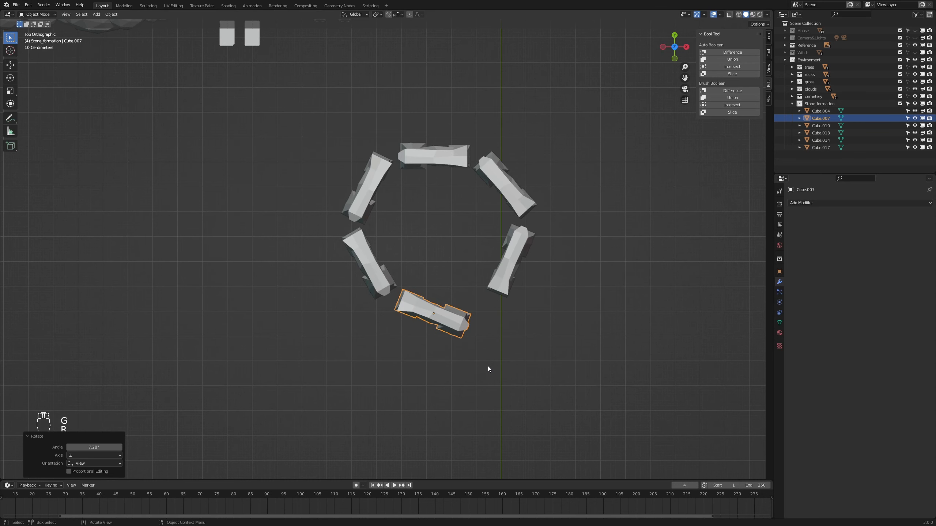
Step: Rotate the front-right archway Cube.010 about -16.1° and move it outward about 0.73 m in X and 0.06 m in Y
left_click(511, 281)
key("r")
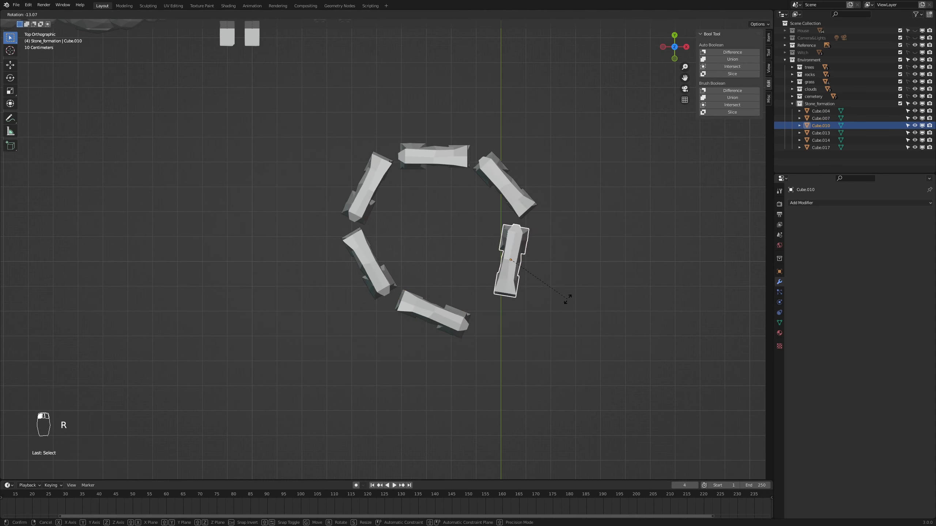
left_click(571, 297)
key("g")
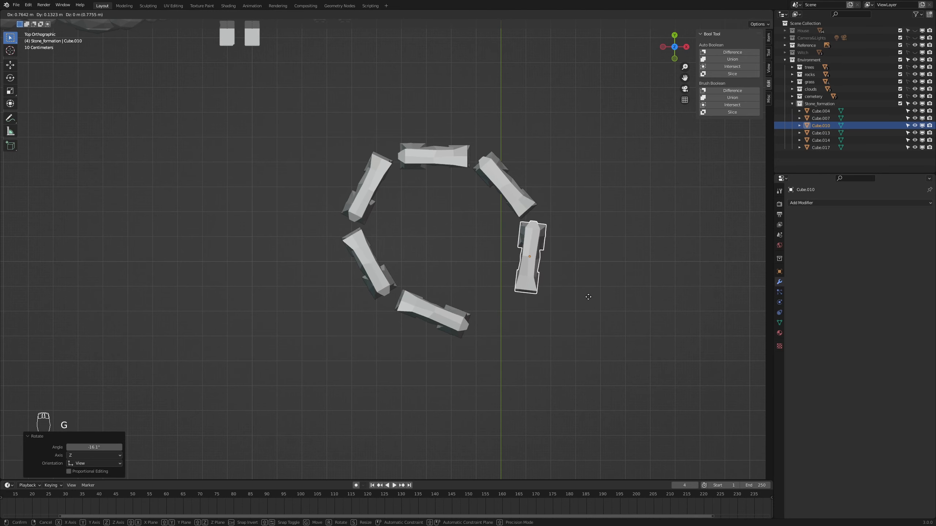
left_click(588, 298)
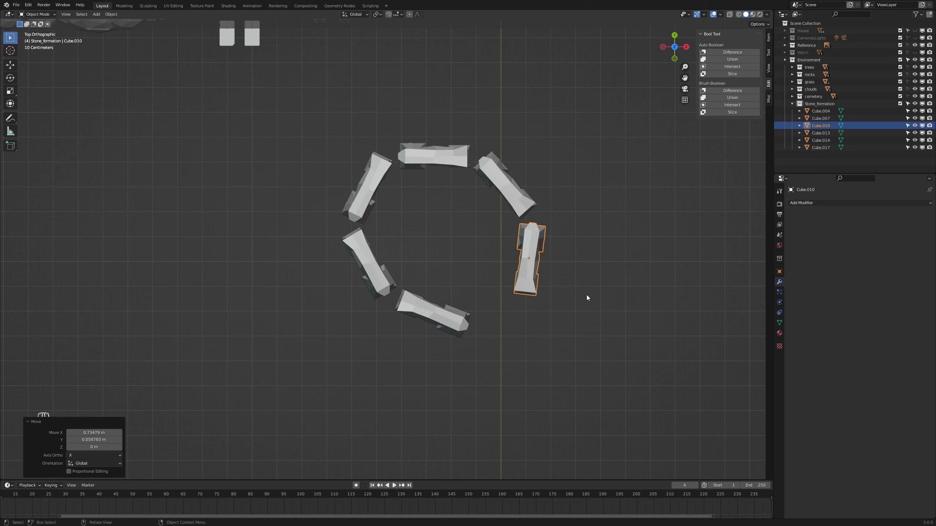
Step: Rotate the back-right archway Cube.013 by about 3.9° so that it follows the ring
left_click(516, 195)
key("r")
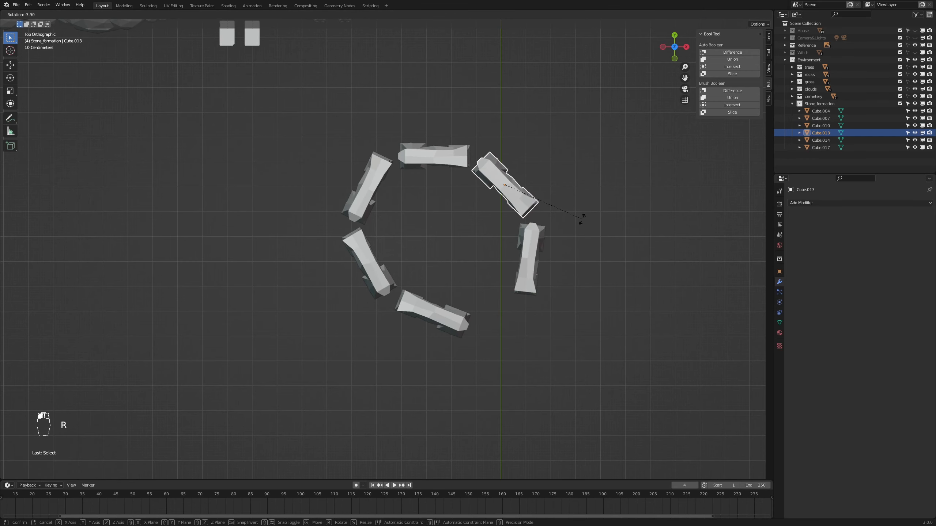
left_click(581, 220)
middle_click_drag(588, 312, 552, 312)
middle_click_drag(484, 312, 555, 331)
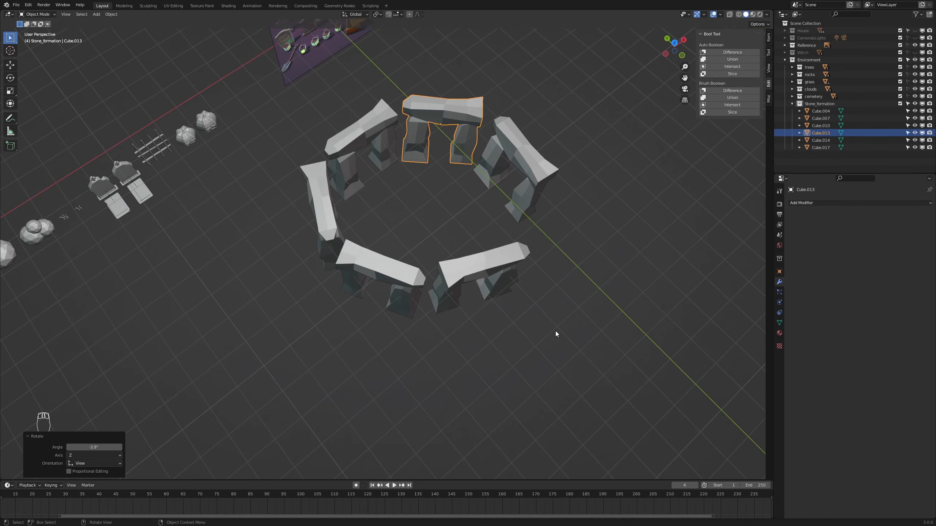
Step: In the top view, rotate the back archway Cube.004 about 3.5°, move it outward about 0.18 m along Y, and rotate it another 2°
key("KP_7")
left_click(456, 130)
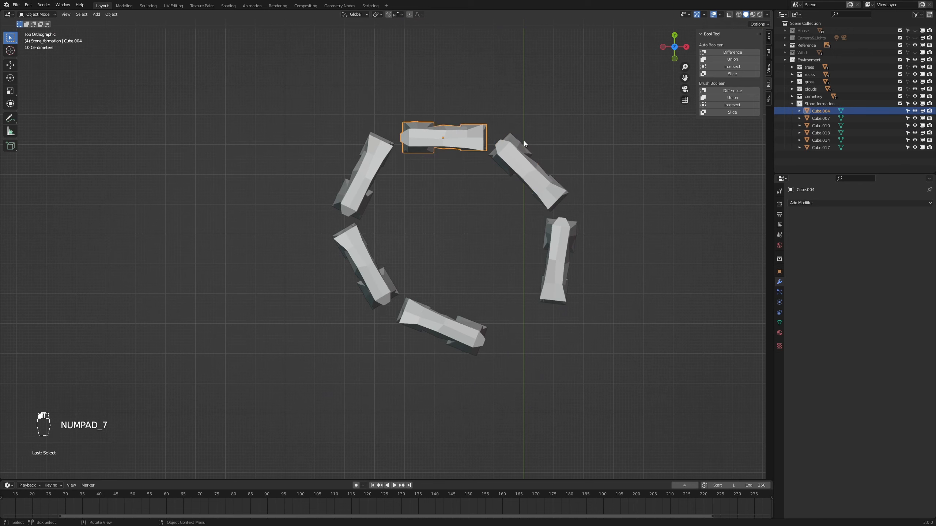
key("r")
left_click(529, 146)
key("g")
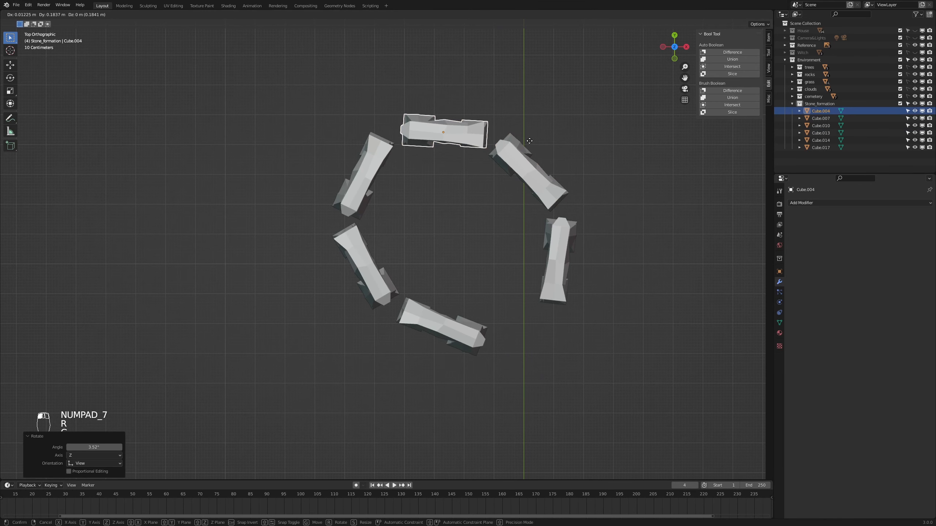
left_click(530, 141)
key("r")
left_click(533, 144)
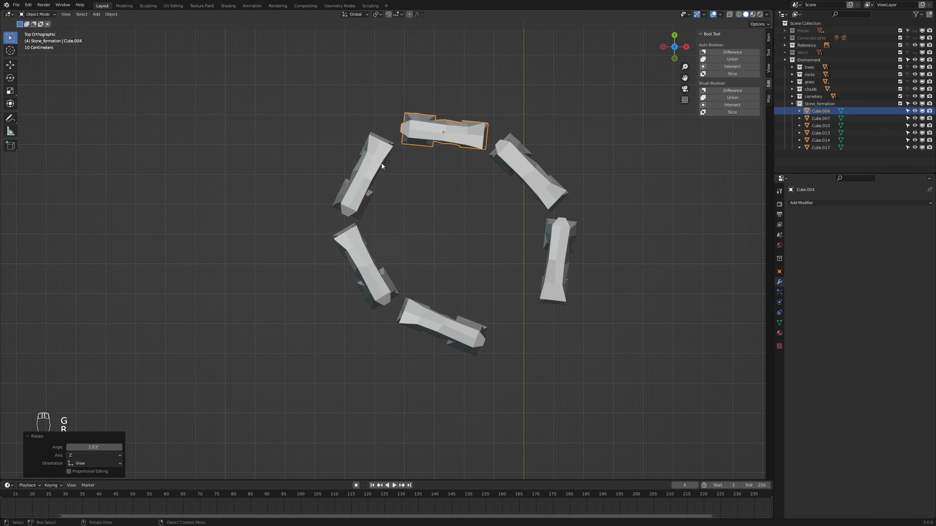
Step: Move the back-left archway Cube.014 outward about -0.06 m in X and 0.07 m in Y, and rotate it slightly, finishing with 1.21°
left_click(382, 164)
key("r")
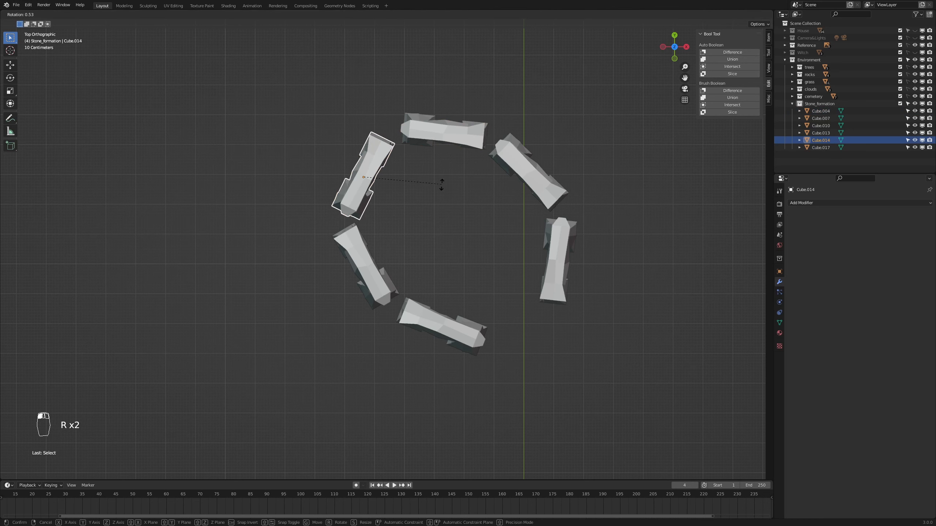
left_click(441, 184)
key("g")
left_click(442, 184)
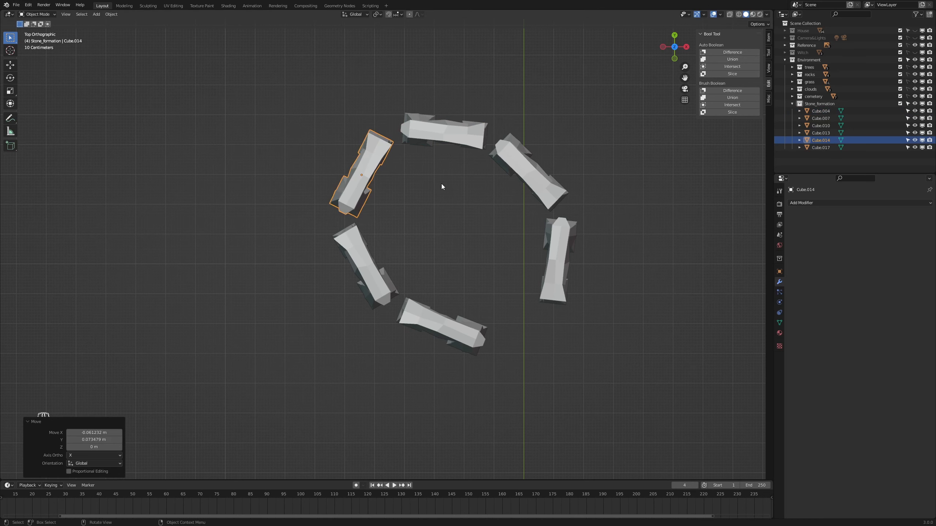
key("r")
left_click(451, 188)
key("g")
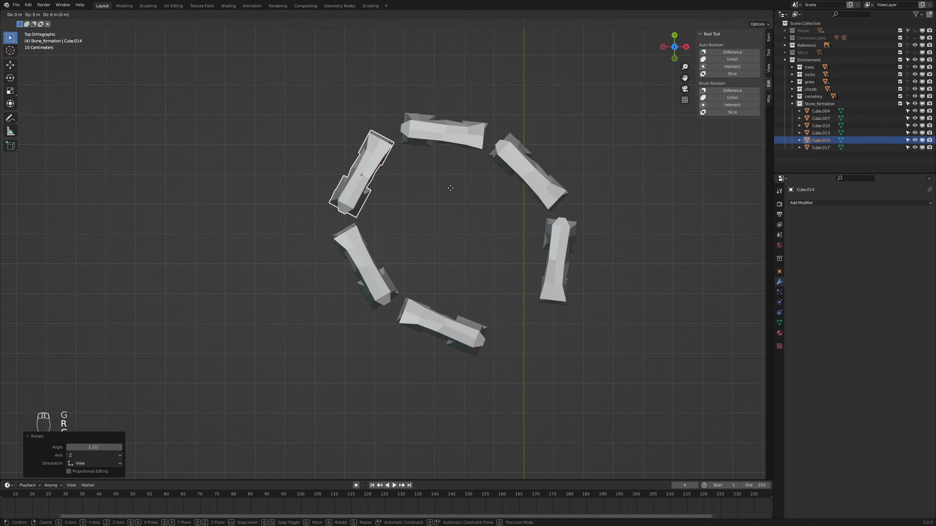
left_click(451, 188)
Step: Rotate the front-left archway Cube.017 about 1.95° and move it about -0.05 m along Y
left_click(379, 284)
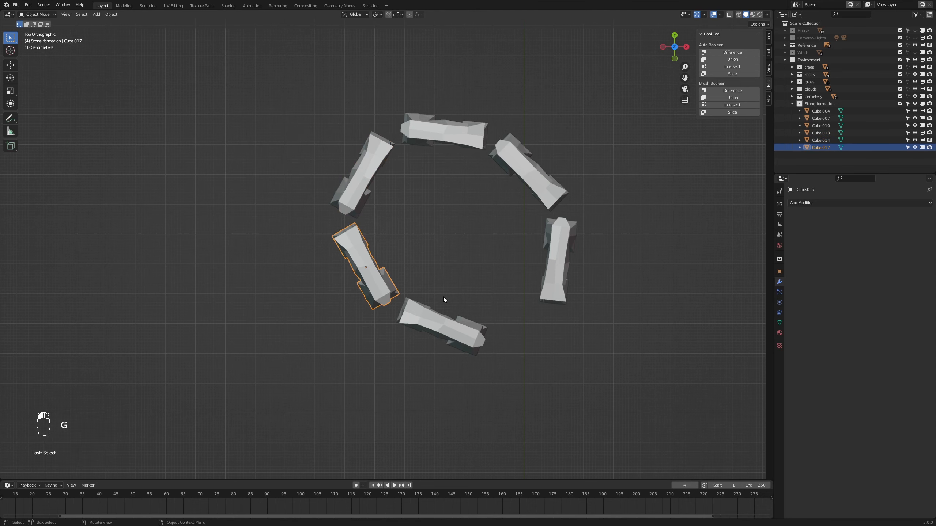
key("r")
left_click(450, 291)
key("g")
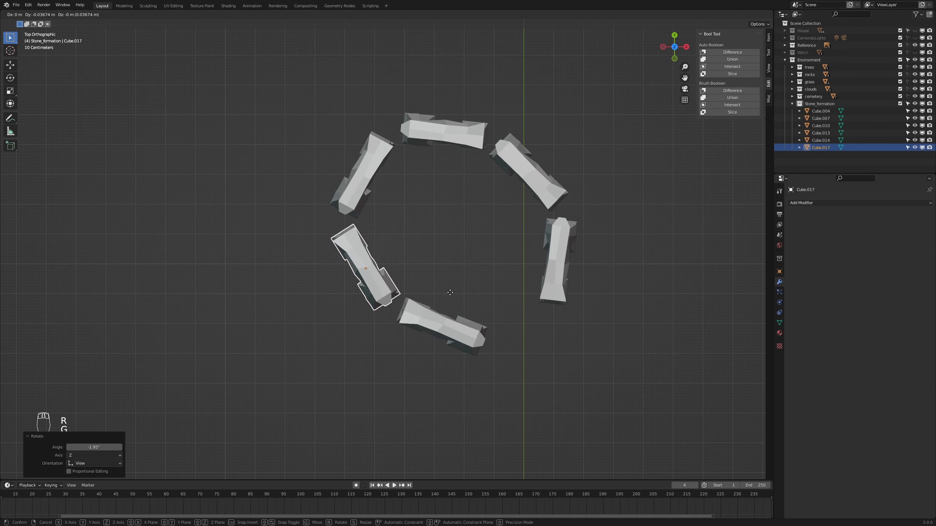
left_click(450, 292)
Step: Add a torus mesh and move it about -2.49 m in X and -8.94 m in Y to the centre of the stone circle
scroll(476, 295, "down", 2)
middle_click_drag(563, 345, 543, 345)
key("KP_7")
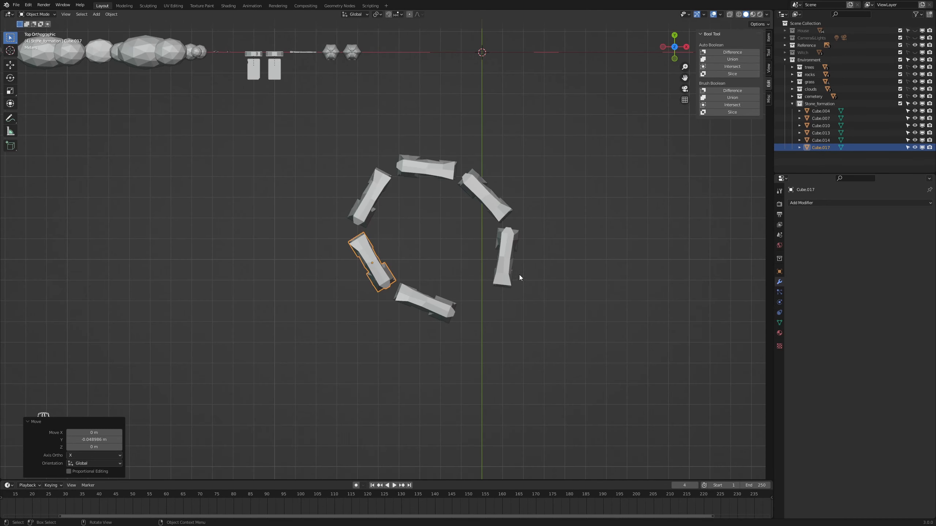
key("shift+a")
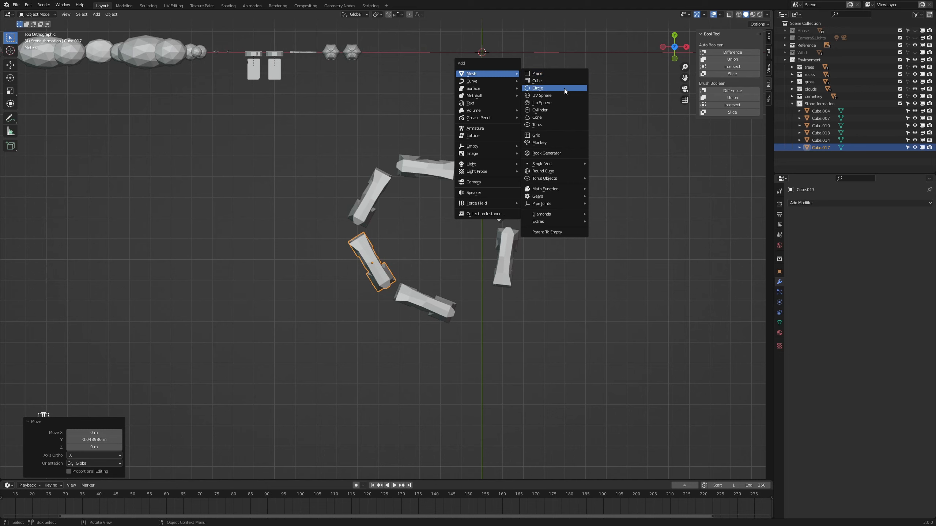
left_click(544, 125)
key("g")
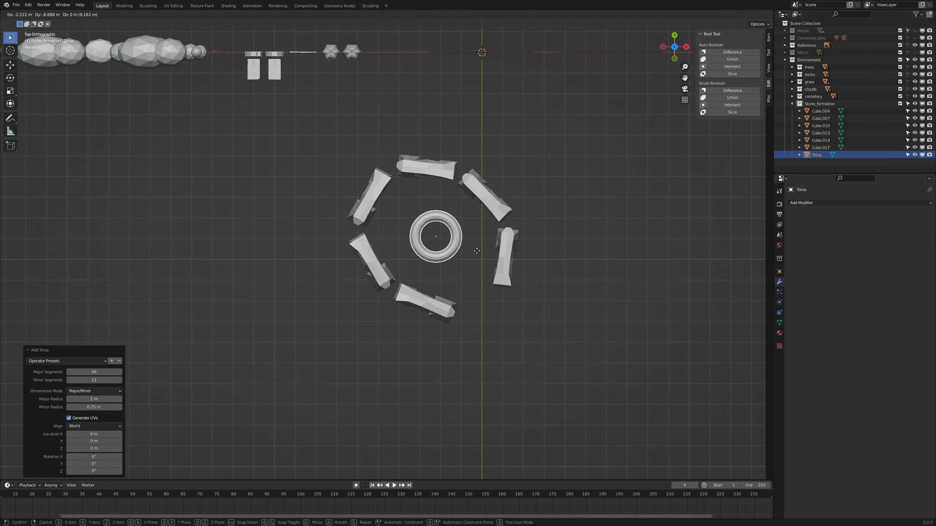
left_click(472, 253)
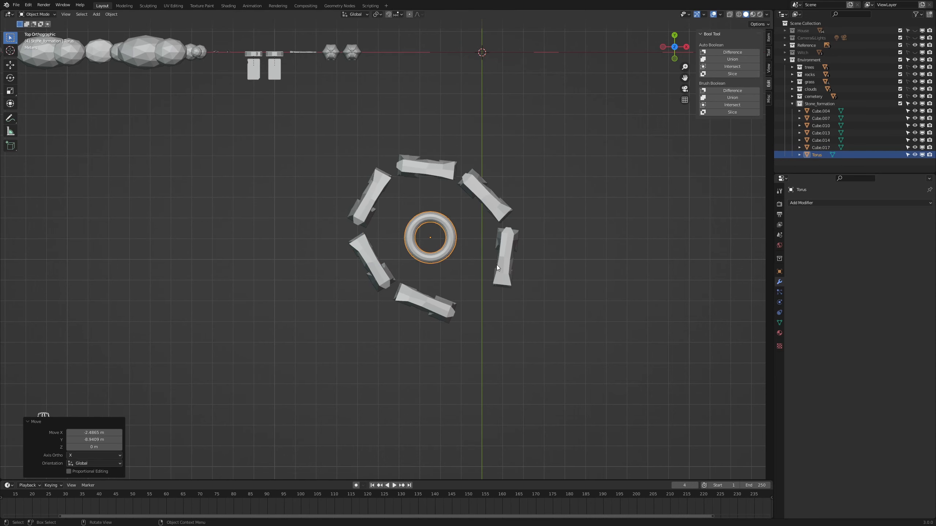
Step: In the front view, lower the torus about 1.71 m along Z to the base of the stones
scroll(497, 264, "up", 2)
key("KP_1")
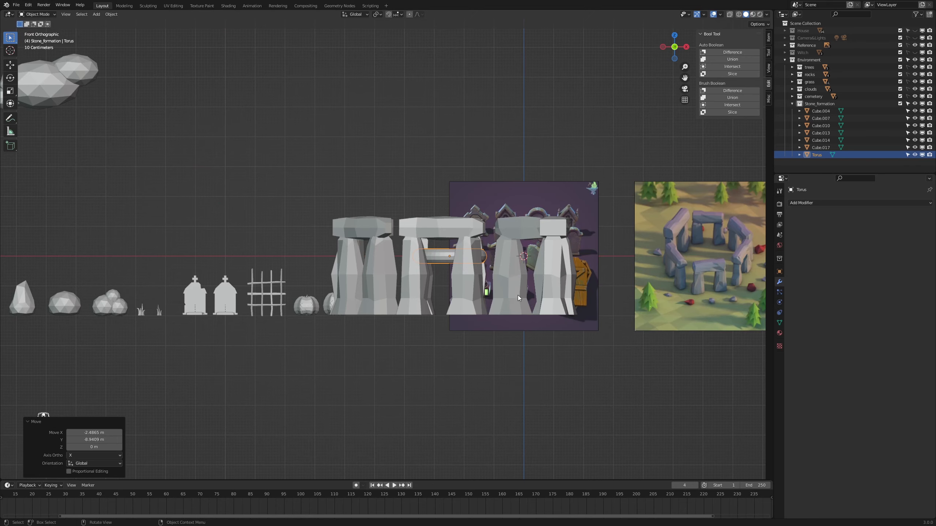
scroll(518, 296, "up", 2)
key("g")
key("z")
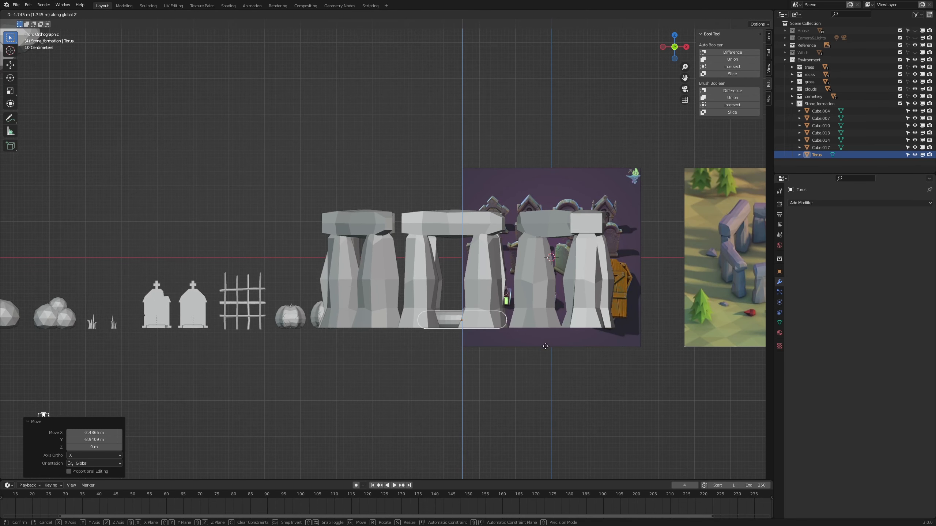
left_click(547, 346)
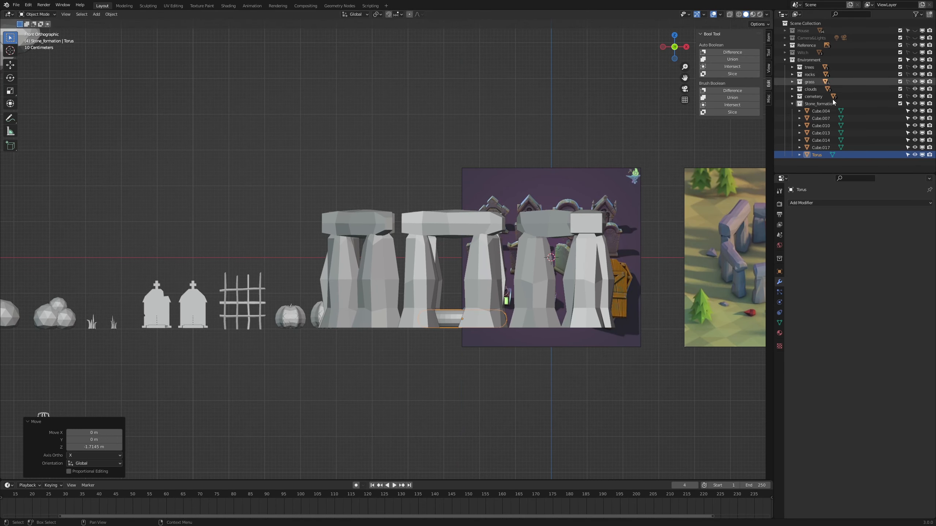
Step: Parent the other five archways to the back archway Cube.004 with the Object option, and rename the parent as stones
left_click(821, 112)
middle_click_drag(626, 314, 578, 352)
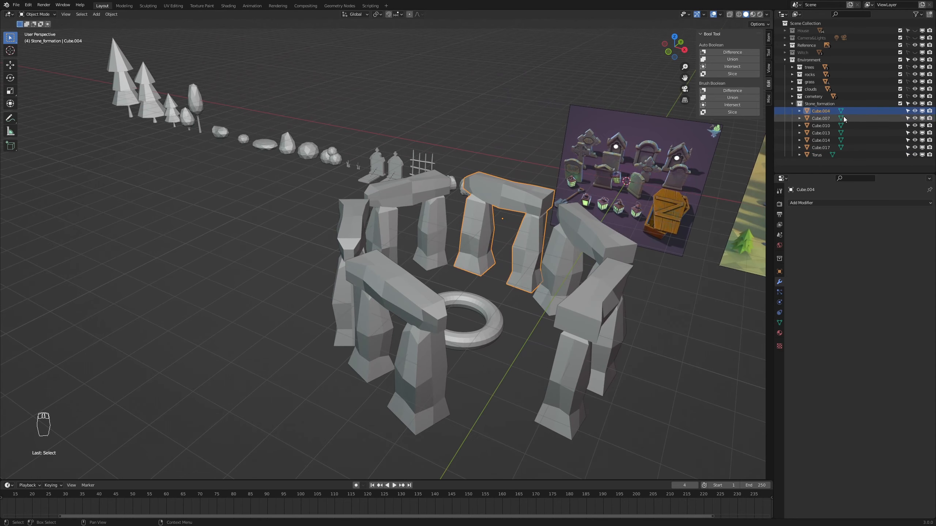
left_click(821, 118, "ctrl")
left_click(821, 126, "ctrl")
left_click(821, 133, "ctrl")
left_click(824, 140, "ctrl")
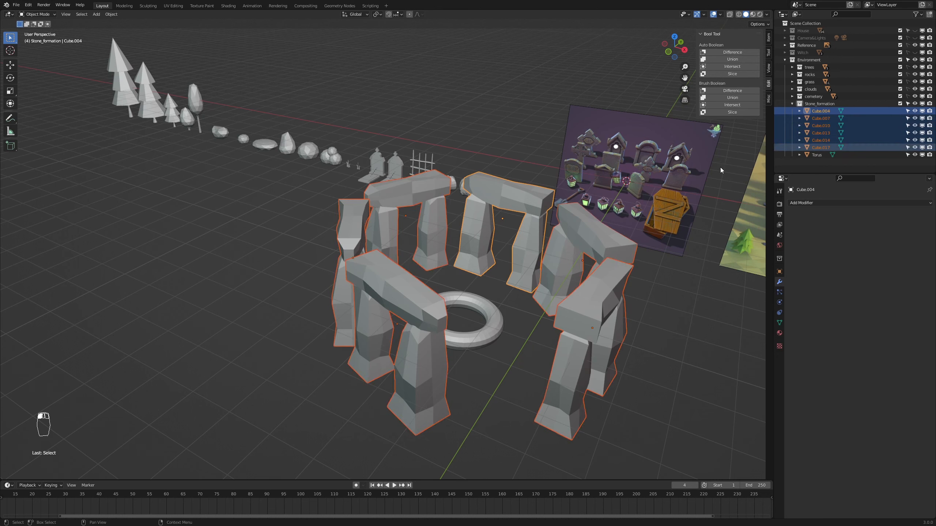
key("ctrl+p")
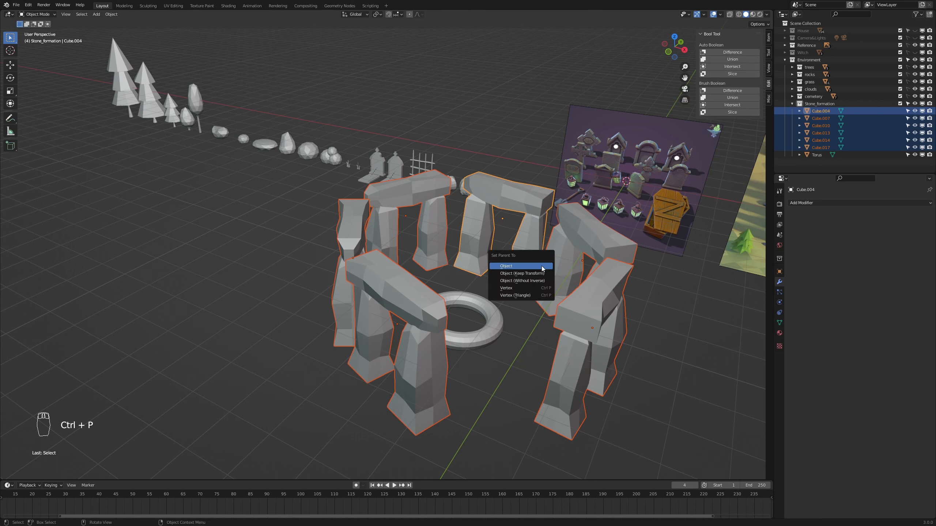
left_click(543, 267)
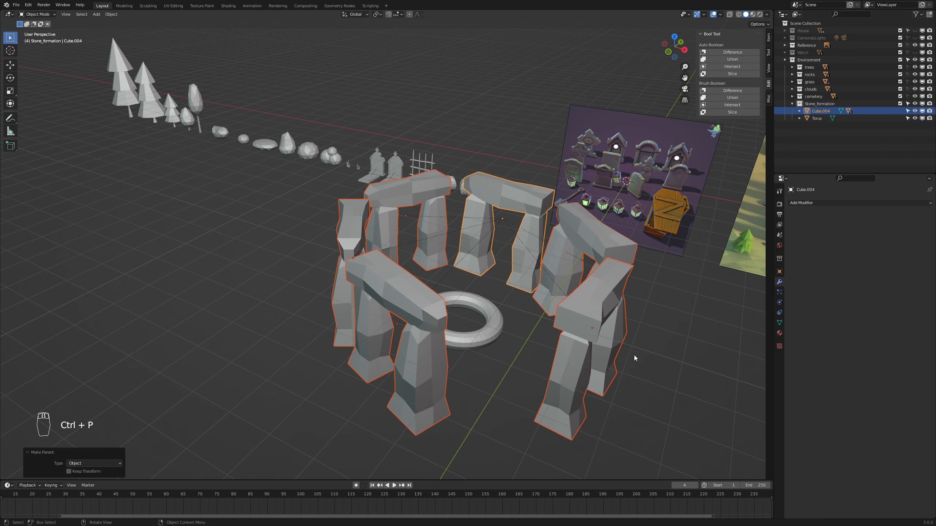
double_click(821, 110)
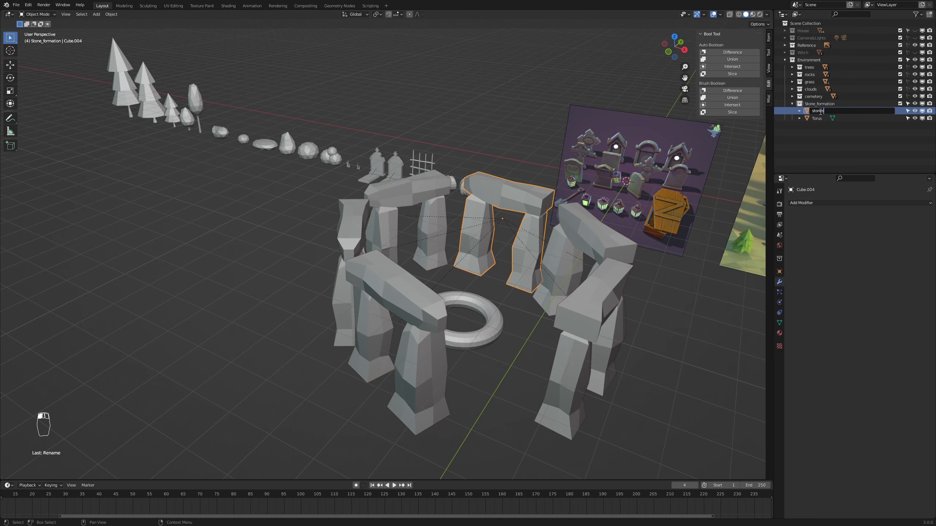
key("Return")
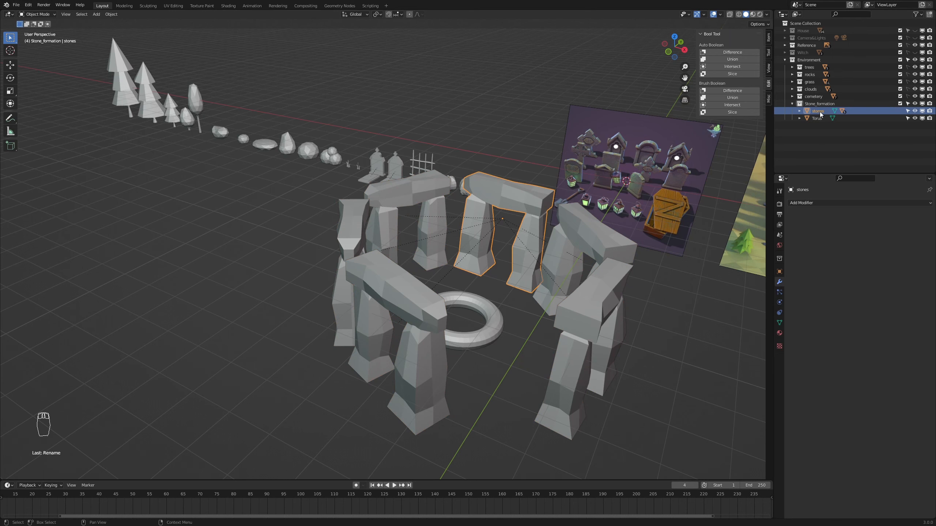
Step: Hide the five child archways under stones to clear the front view around the torus
left_click(498, 334)
middle_click_drag(498, 333, 539, 332)
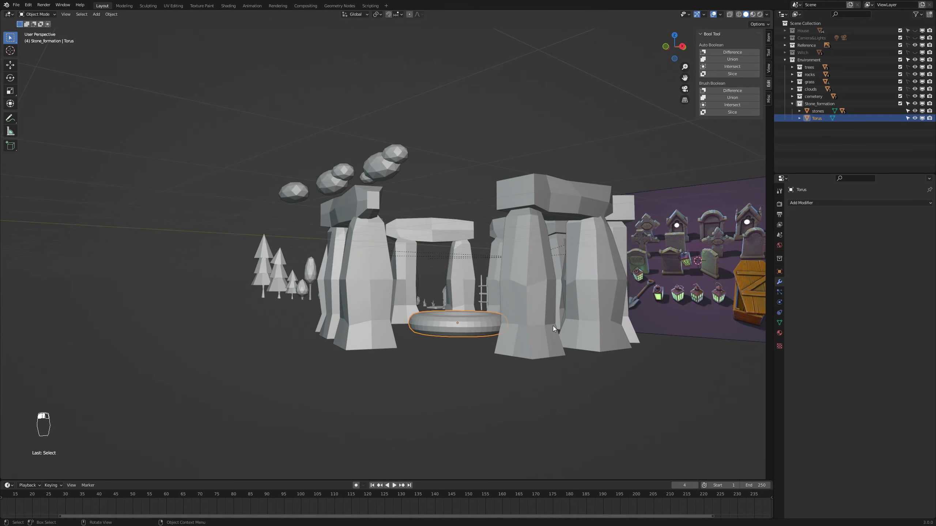
key("KP_1")
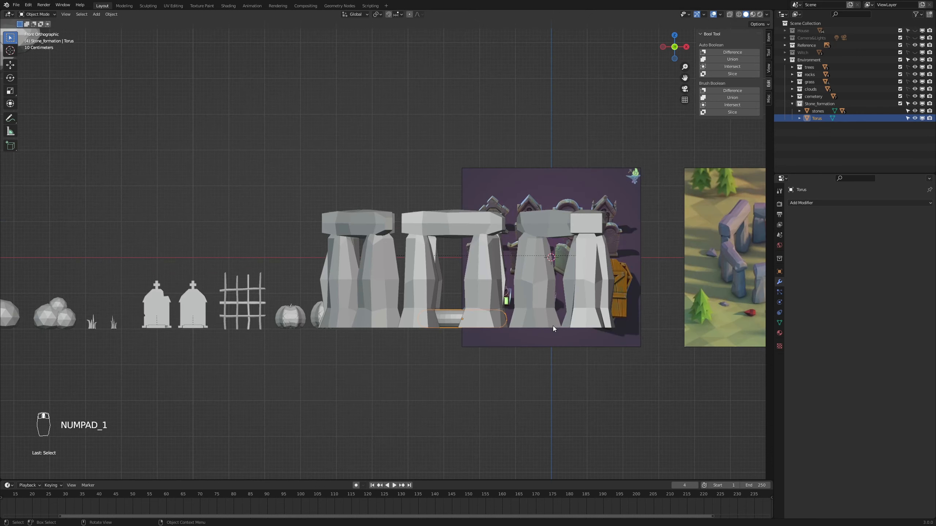
left_click(915, 111)
left_click(915, 111)
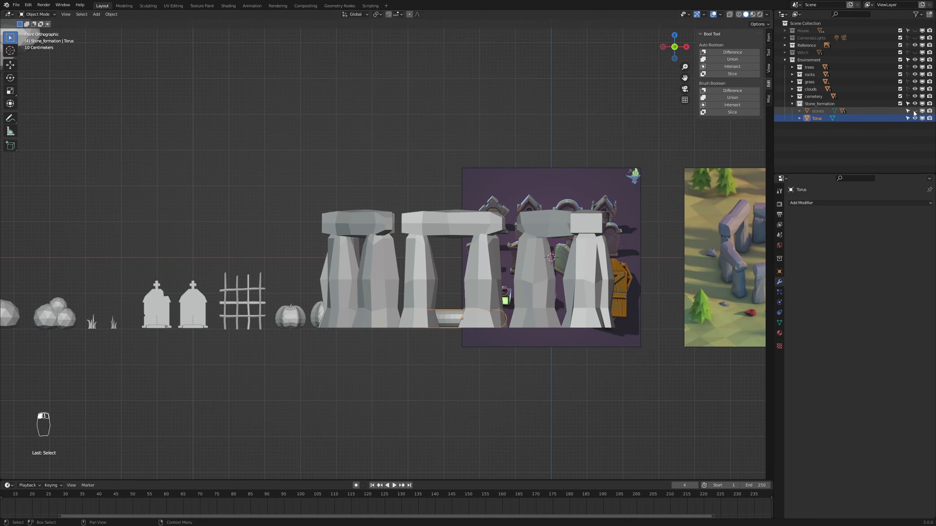
left_click(798, 111)
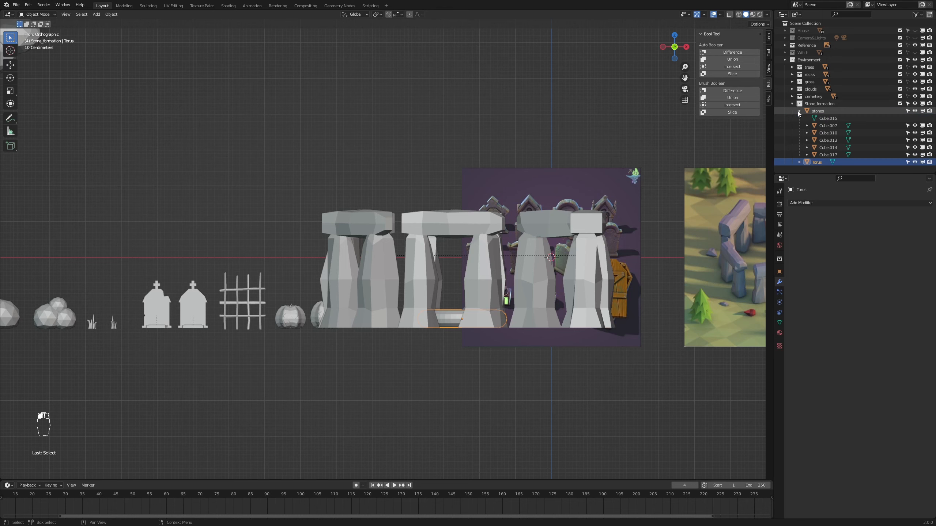
left_click_drag(915, 126, 916, 155)
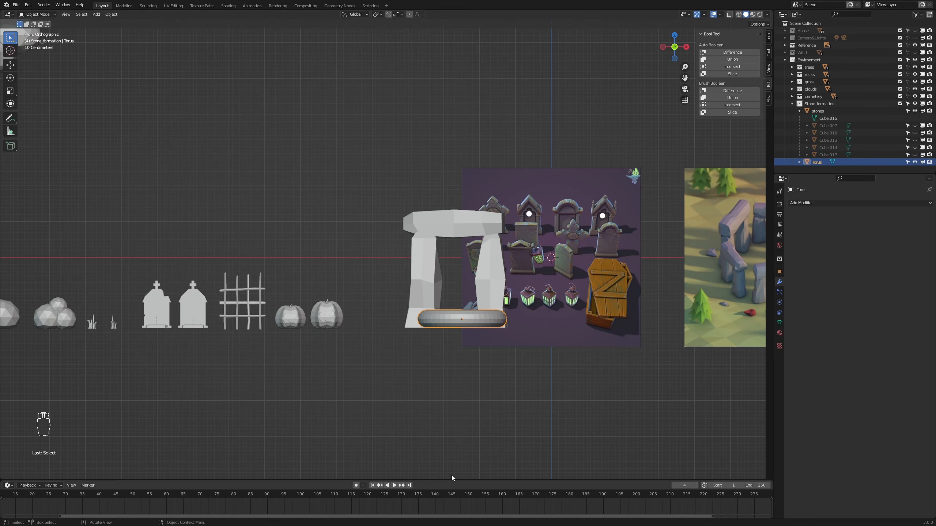
Step: Flatten the torus to about 0.476 of its height along Z and lower it about 0.15 m to the ground
scroll(566, 373, "up", 2)
left_click(566, 373)
left_click(529, 351)
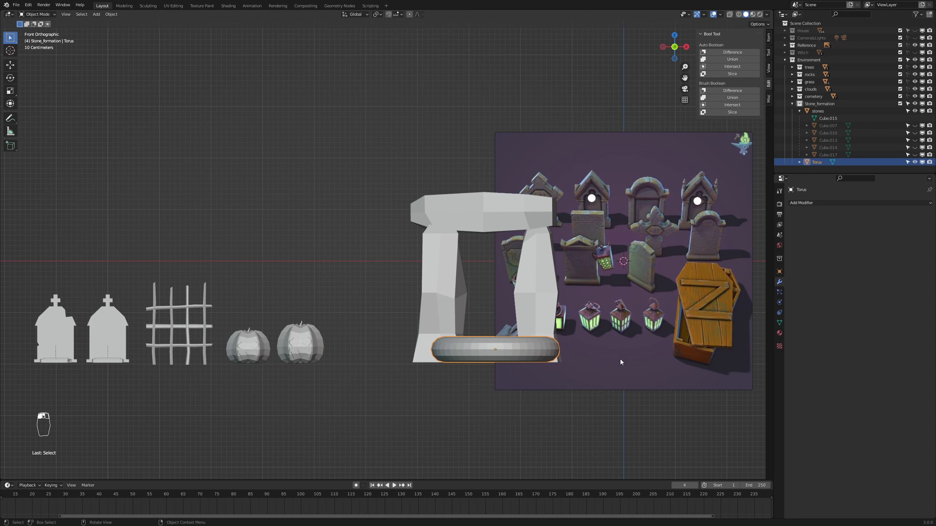
key("s")
key("z")
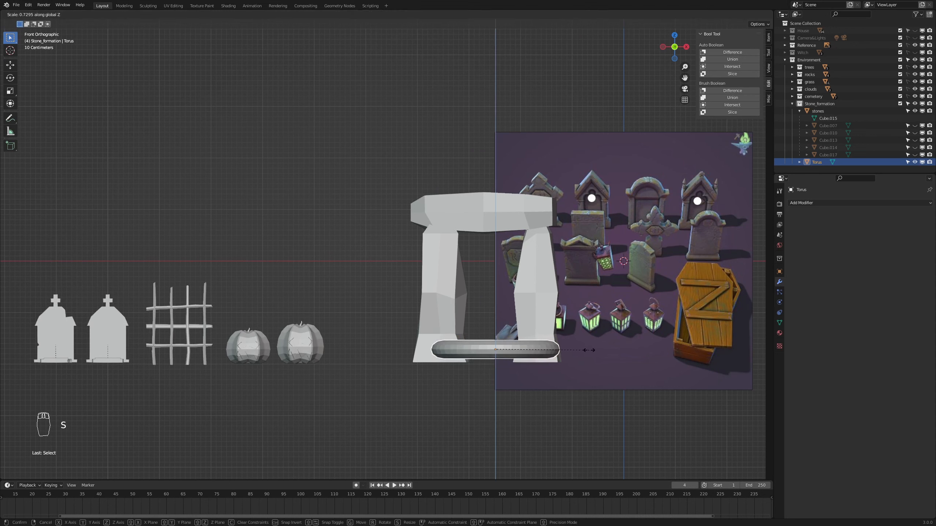
left_click(557, 349)
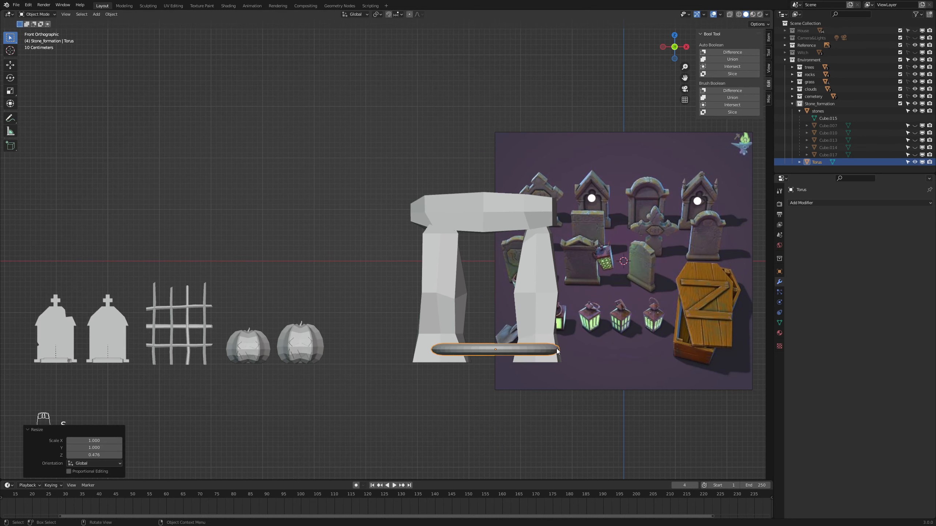
key("g")
key("z")
left_click(557, 356)
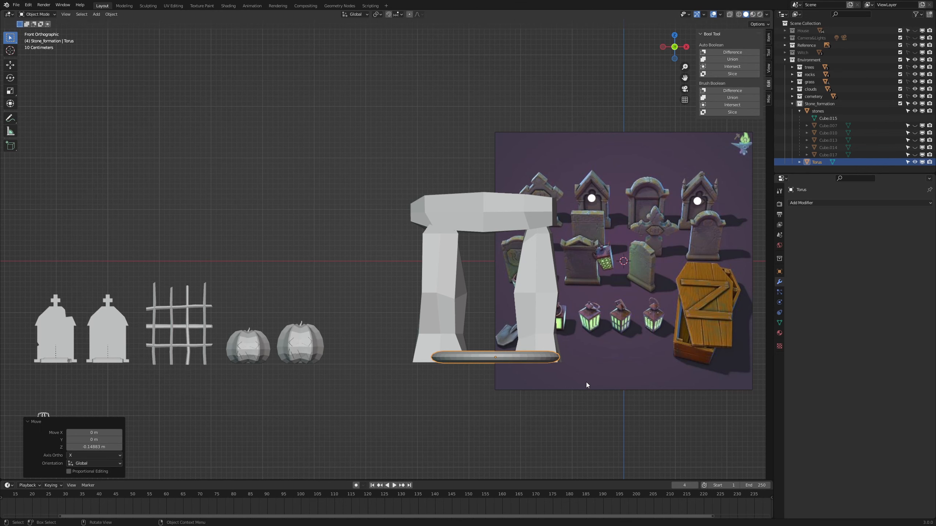
Step: Undo the torus's flattening and lowering, and delete the torus
middle_click_drag(585, 395, 536, 410)
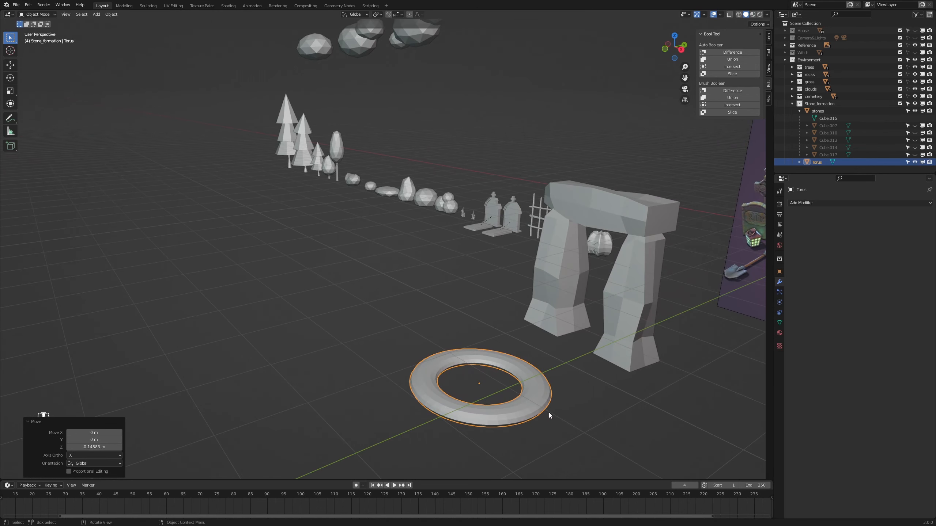
key("ctrl+z")
key("ctrl+z")
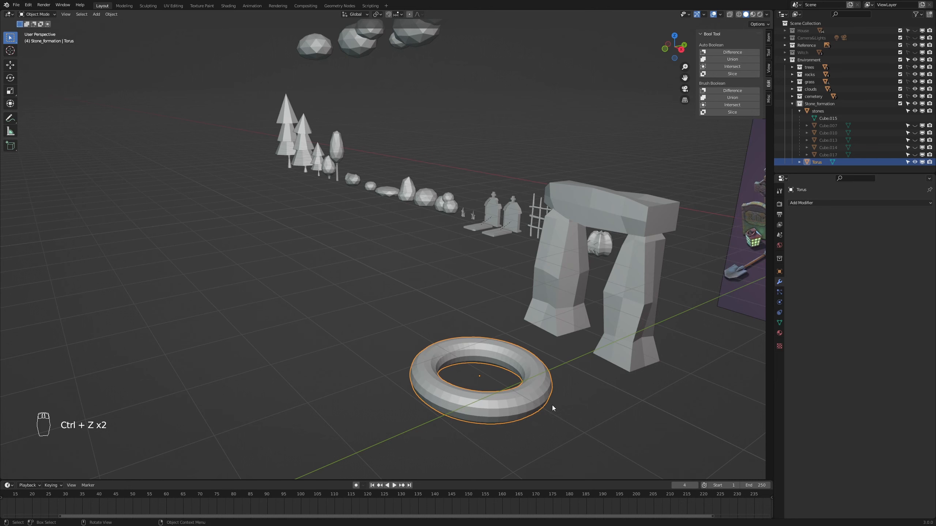
key("x")
left_click(551, 405)
Step: Add a torus mesh with 8 major segments and 8 minor segments
scroll(586, 391, "down", 2)
key("shift+a")
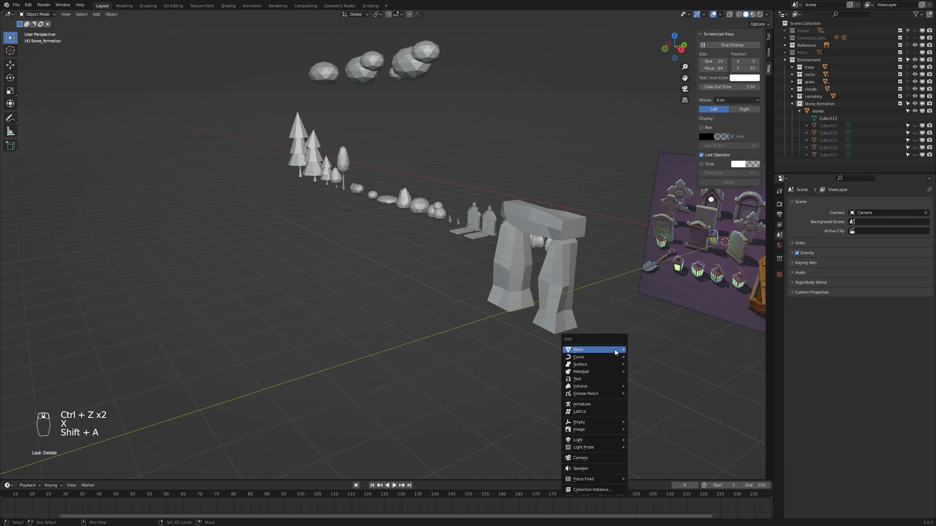
mouse_move(614, 350)
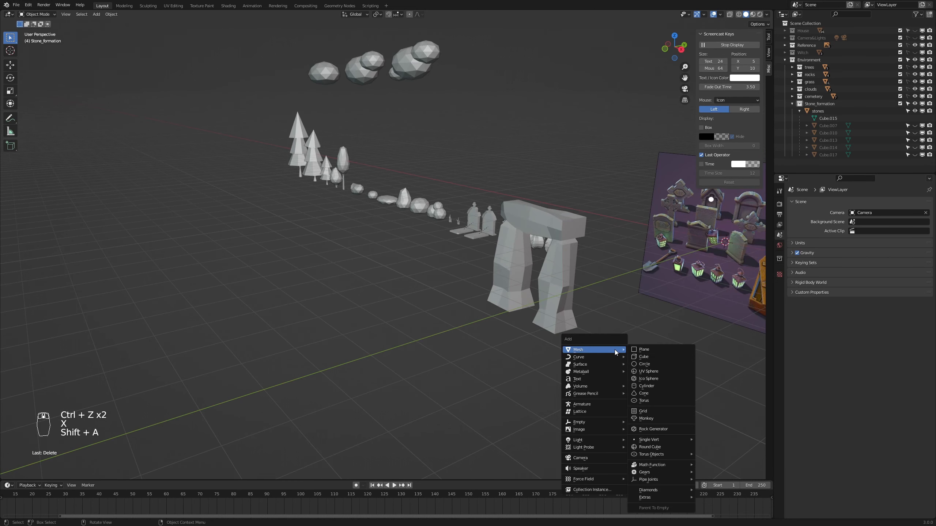
left_click(644, 401)
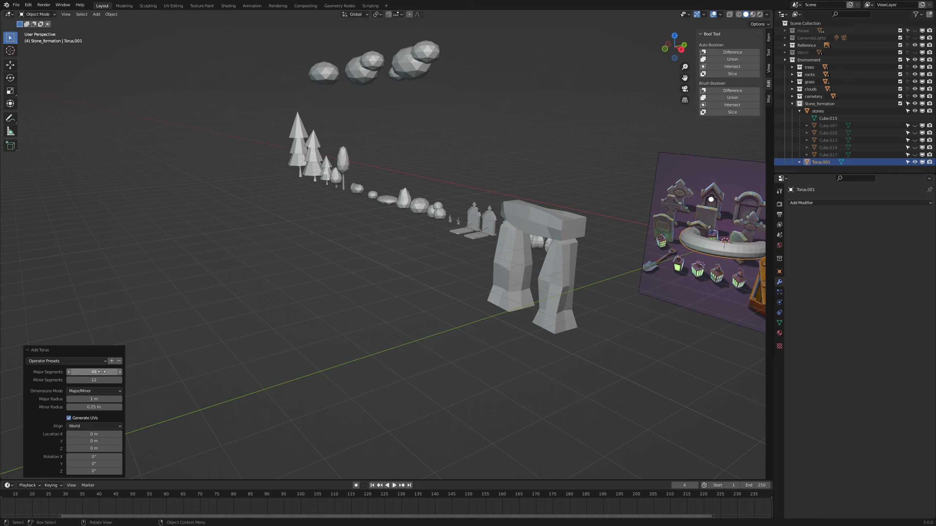
left_click_drag(101, 372, 97, 371)
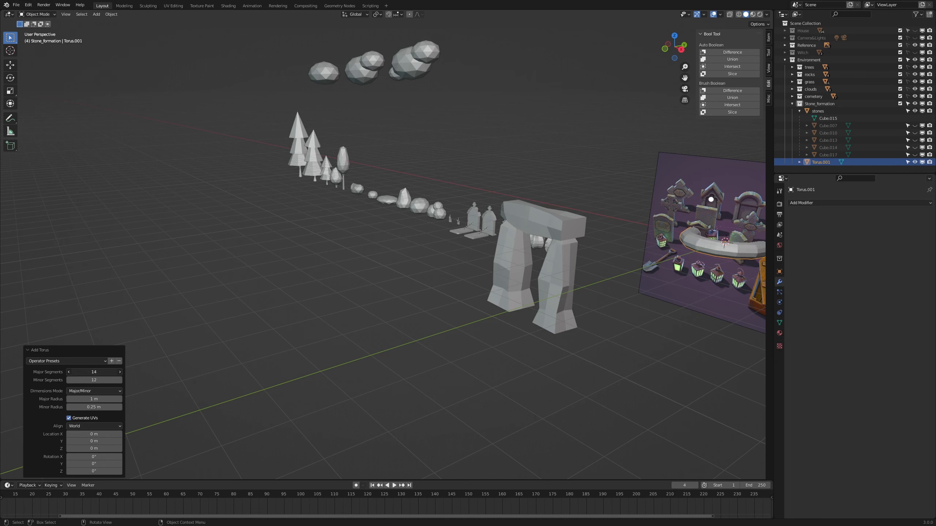
left_click_drag(94, 372, 89, 372)
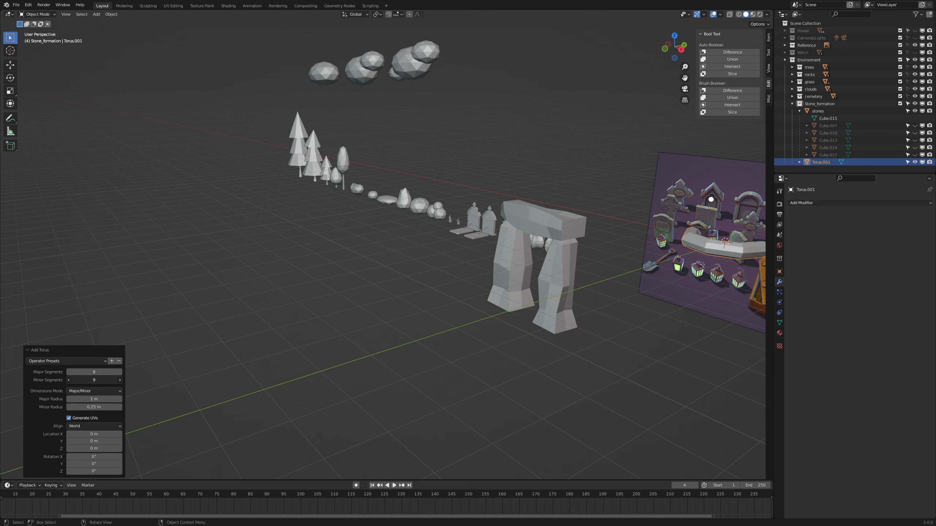
left_click_drag(94, 380, 92, 380)
Step: Move the torus about -2.88 m along X and -7.81 m along Y, in front of the back archway
scroll(683, 341, "down", 2)
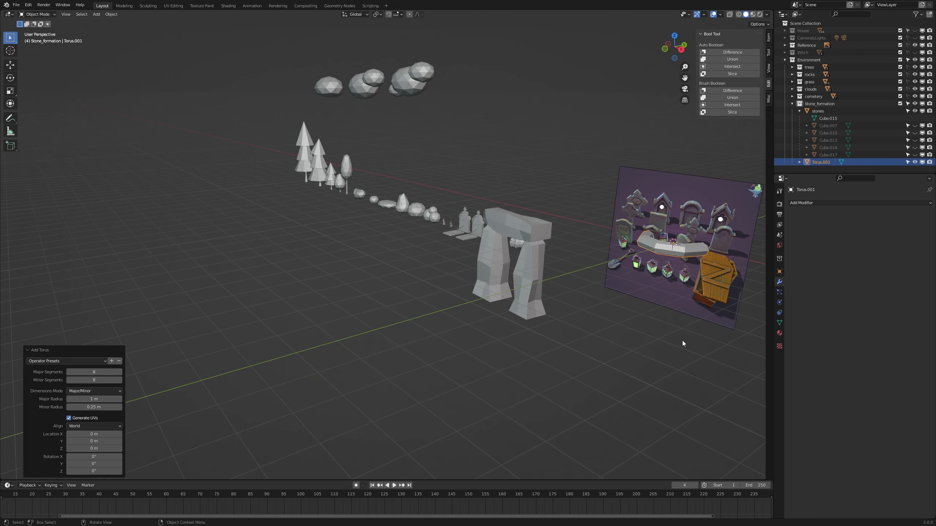
key("KP_7")
key("g")
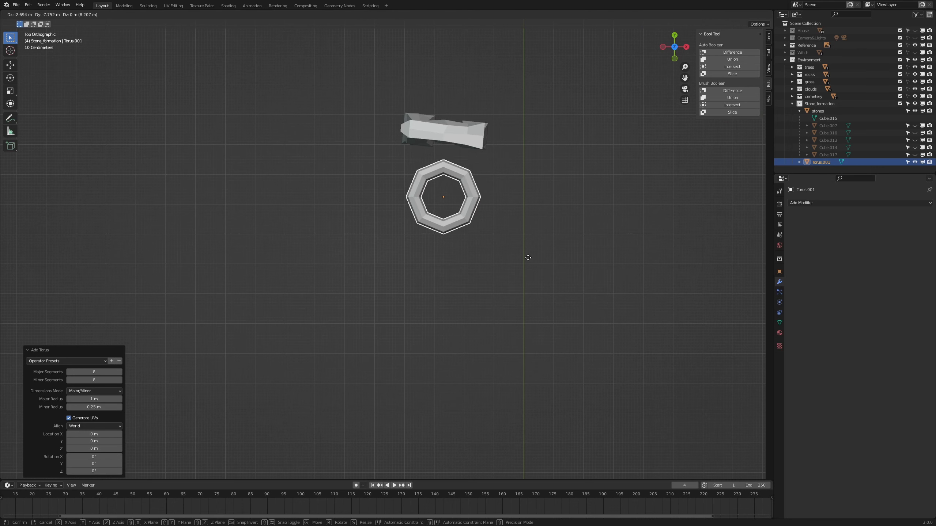
left_click(522, 260)
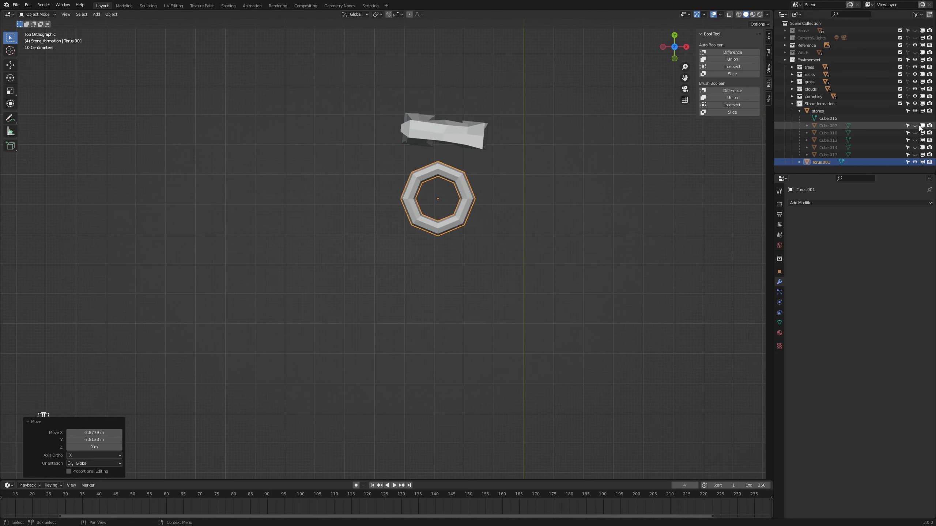
Step: Unhide the five child archways and centre the torus in the ring, moving it about 0.51 m along X and -1.15 m along Y
left_click_drag(915, 126, 915, 155)
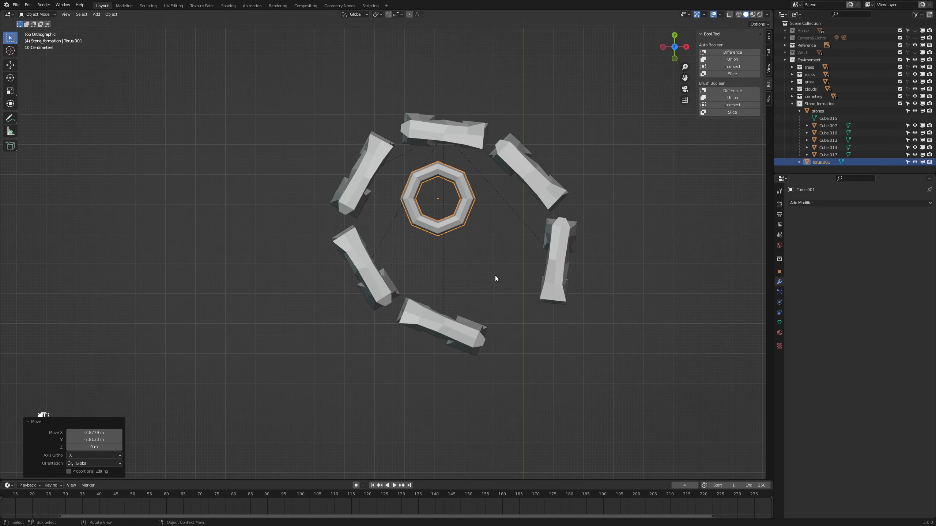
key("g")
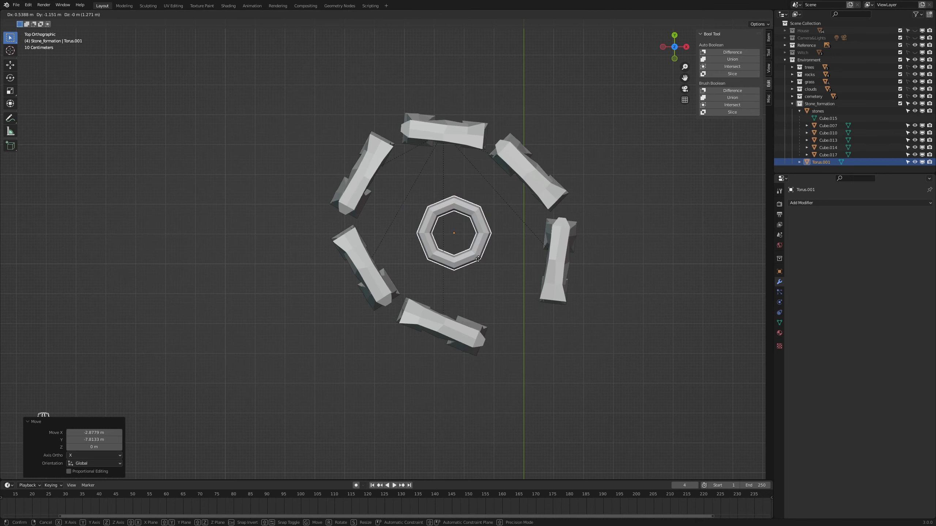
left_click(477, 259)
Step: Lower the torus about 1.71 m along Z to the base of the archways
key("KP_1")
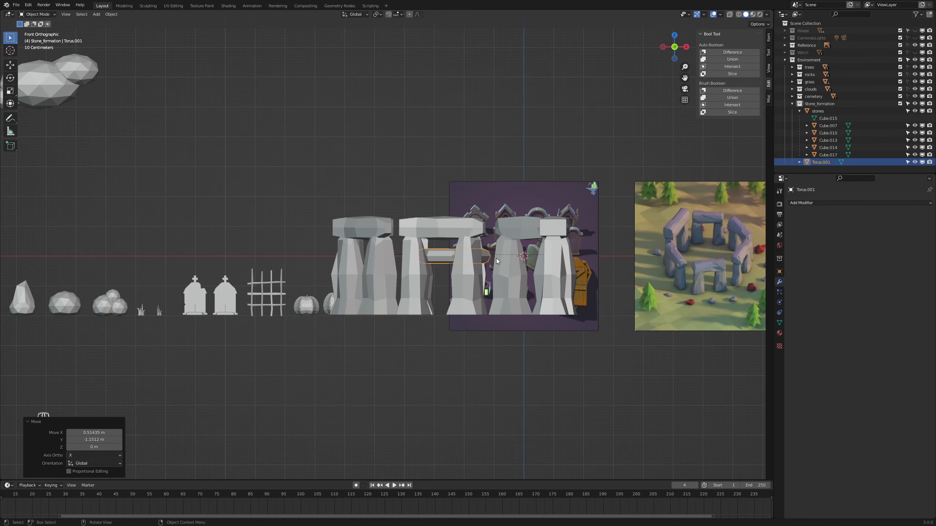
key("g")
key("z")
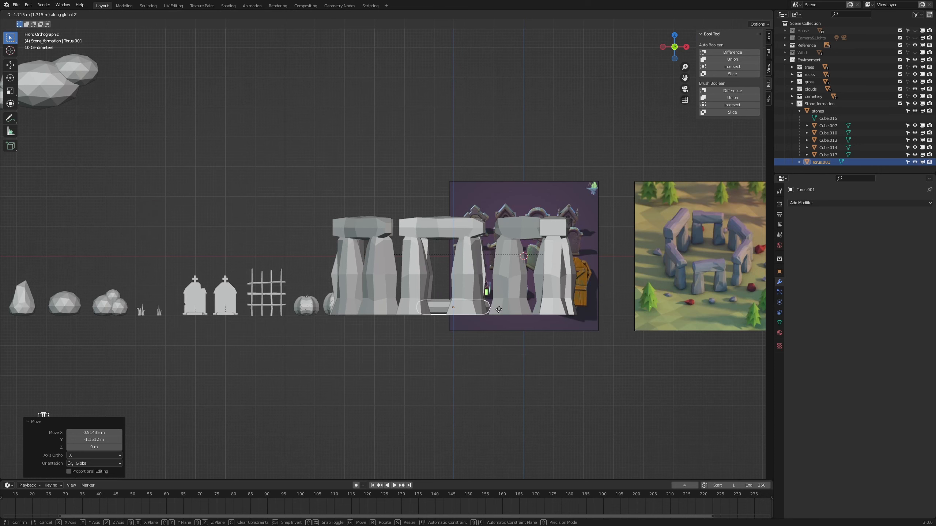
left_click(499, 309)
Step: Flatten the torus to about 0.458 of its height along Z and lower it about 0.124 m to the ground
key("s")
key("z")
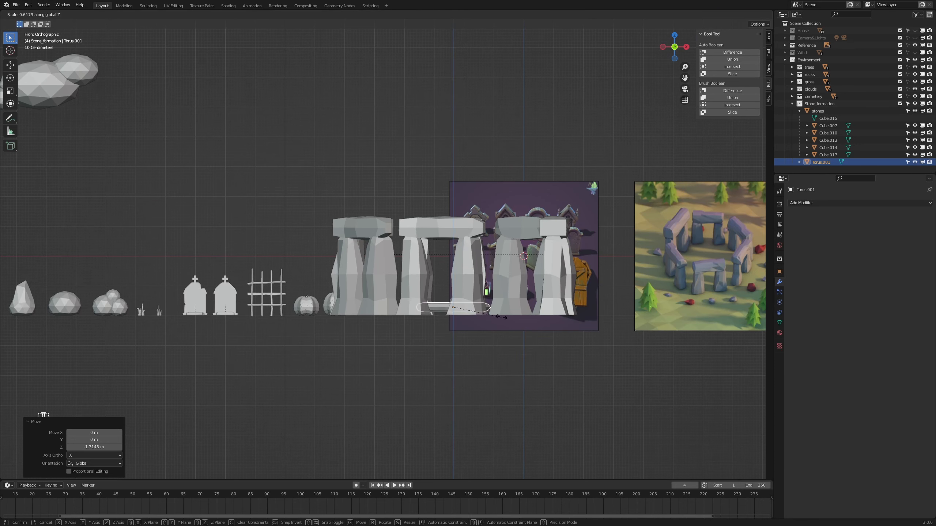
left_click(494, 313)
scroll(566, 363, "up", 4)
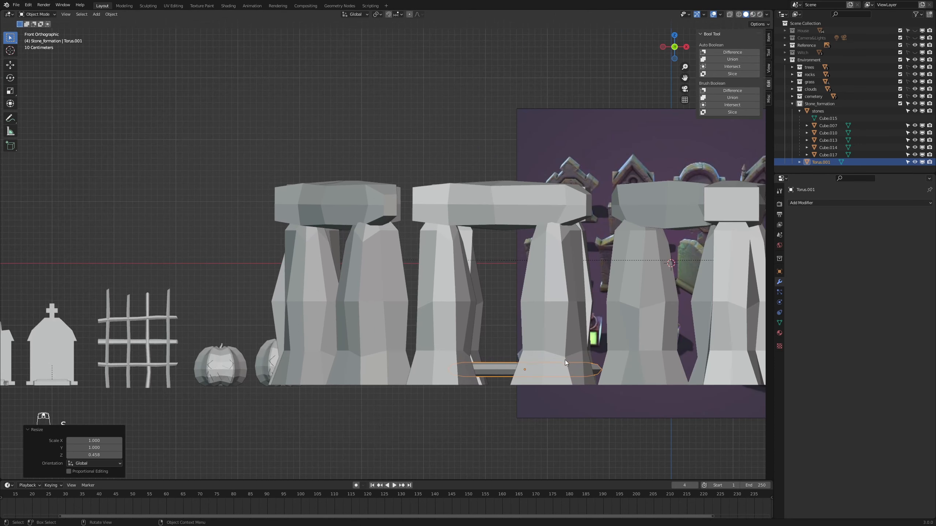
key("g")
key("z")
left_click(581, 375)
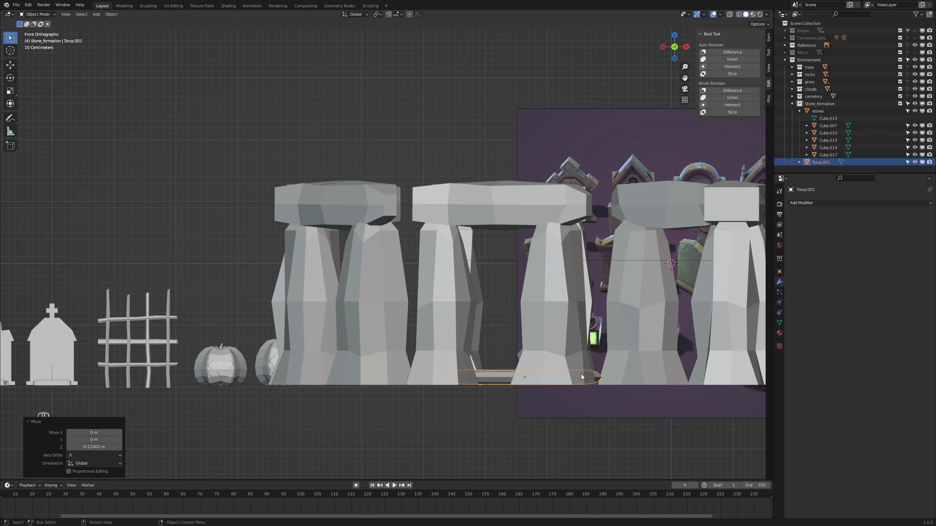
middle_click_drag(580, 375, 522, 297)
scroll(544, 395, "up", 2)
key("s")
key("z")
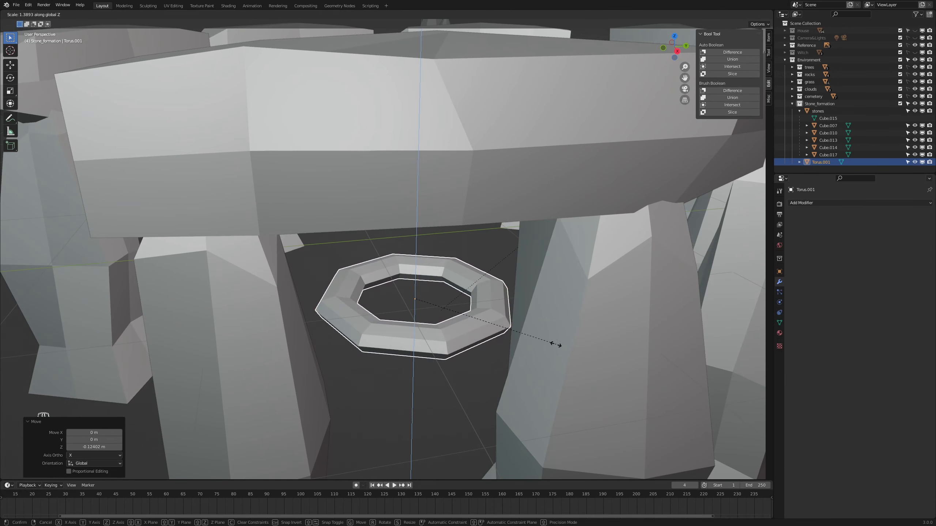
right_click(553, 343)
Step: Fill the torus's innermost edge loop with a face in Edit Mode and inset that face about 0.062 m
middle_click_drag(518, 347, 585, 288)
scroll(591, 305, "up", 2)
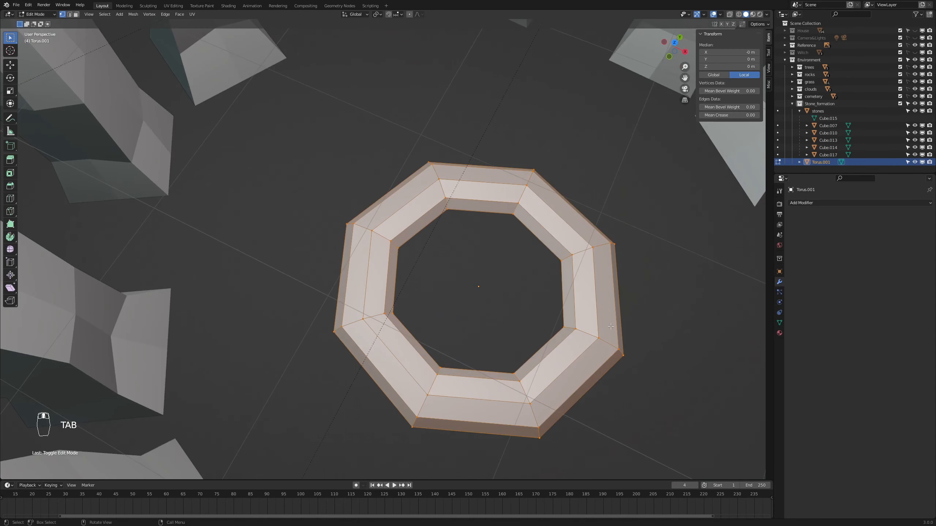
key("2")
middle_click_drag(669, 368, 659, 355)
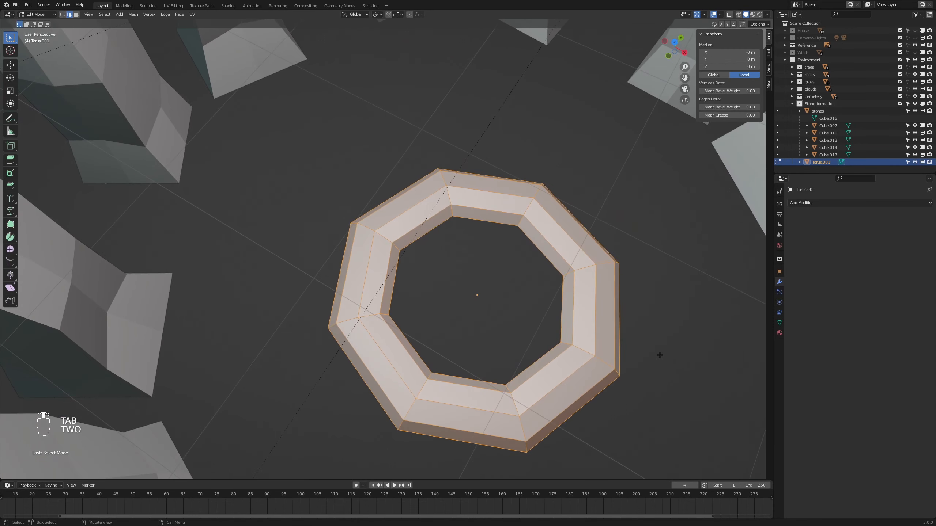
left_click(563, 297, "alt")
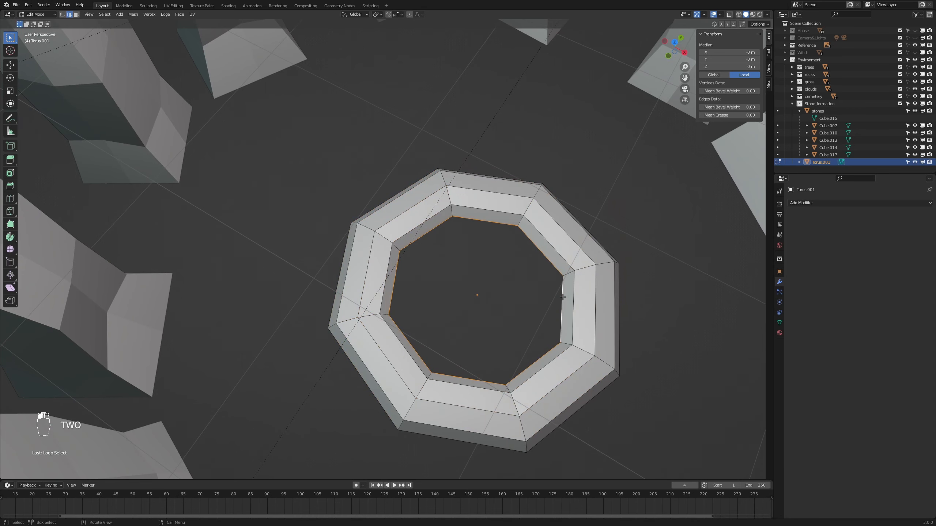
middle_click_drag(617, 334, 621, 316)
key("f")
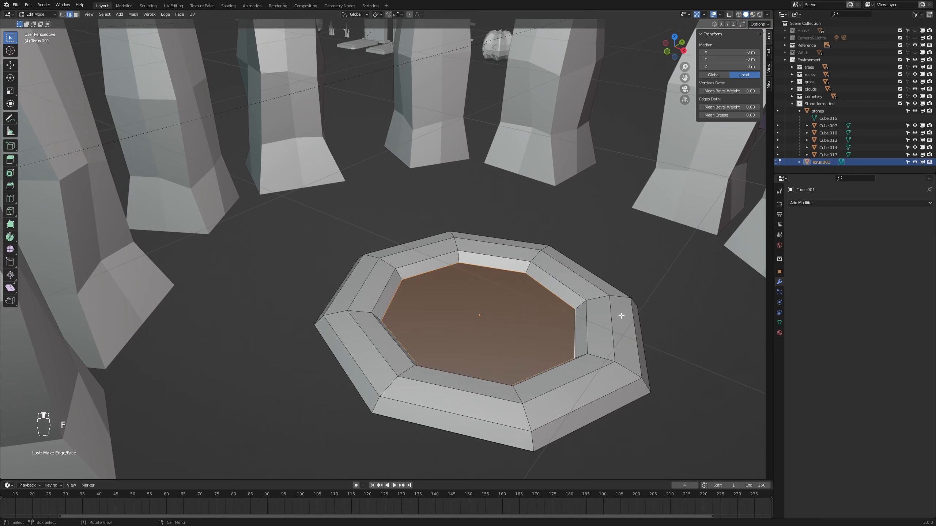
key("i")
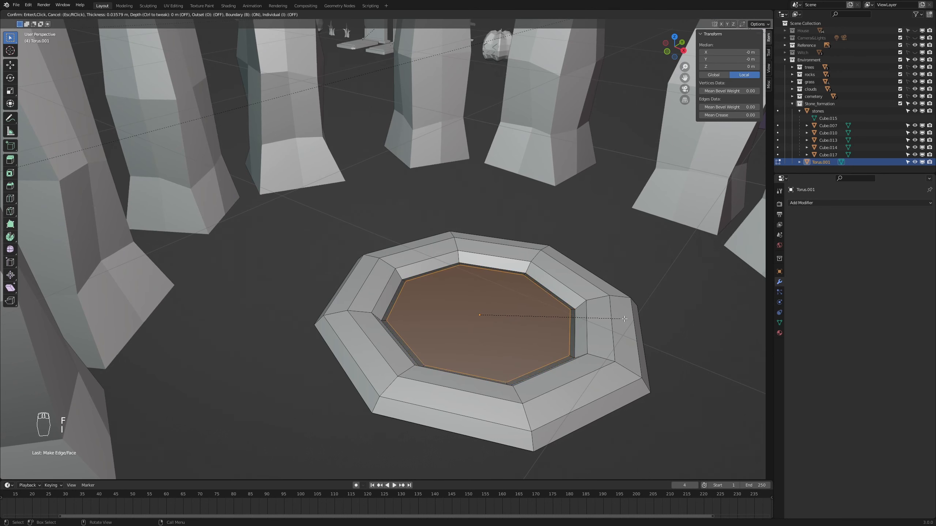
left_click(622, 318)
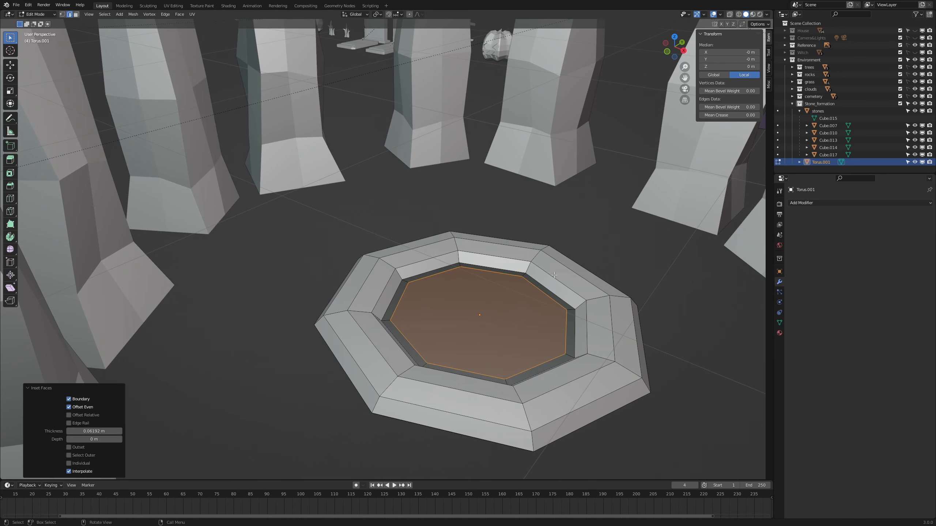
Step: Extrude the inset face about 0.037 m downward and scale it down toward the torus's centre
key("e")
left_click(542, 275)
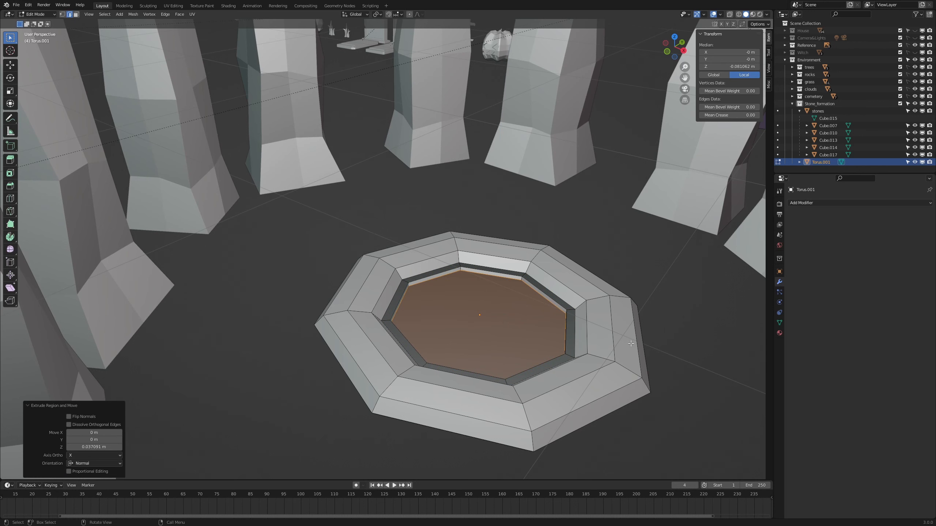
key("s")
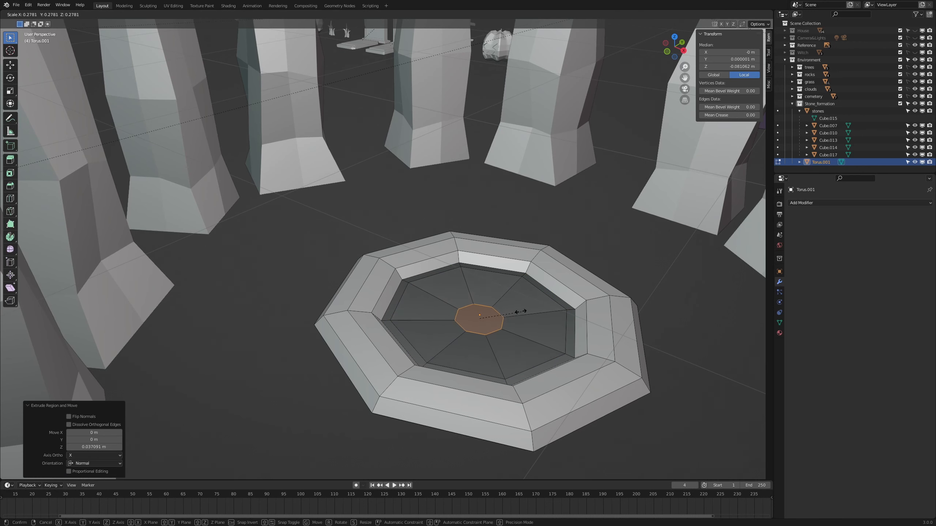
Step: Scale down the centre face of the octagonal basin's floor and finish editing the basin mesh
left_click(508, 313)
key("Tab")
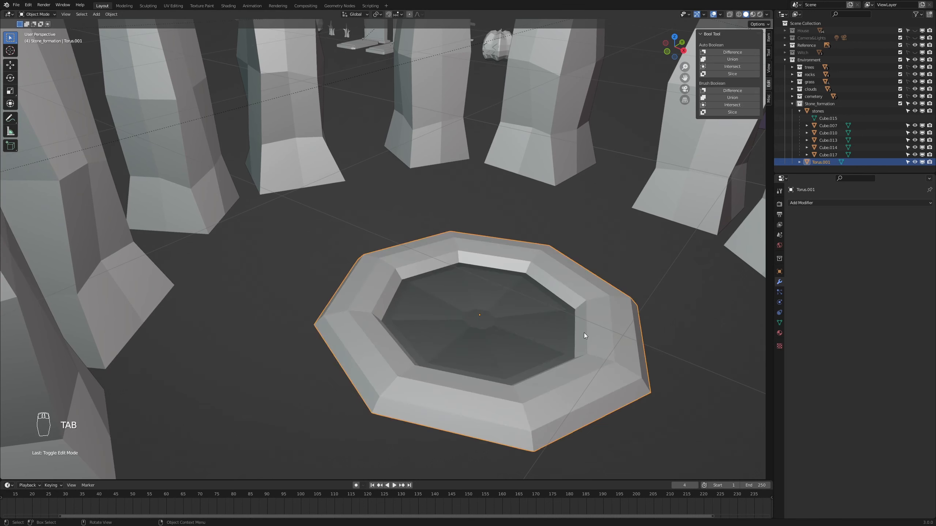
scroll(583, 333, "down", 4)
middle_click_drag(575, 344, 525, 370)
key("Tab")
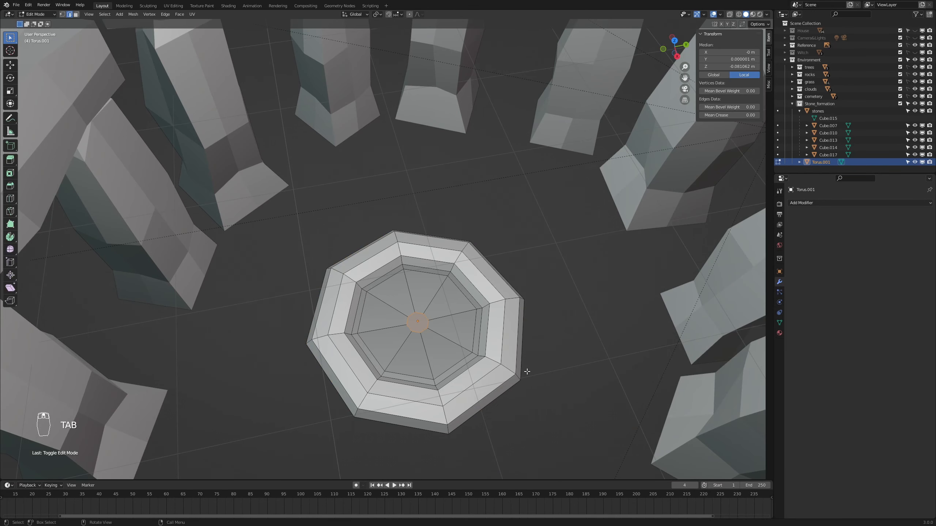
key("3")
key("ctrl+z")
key("Tab")
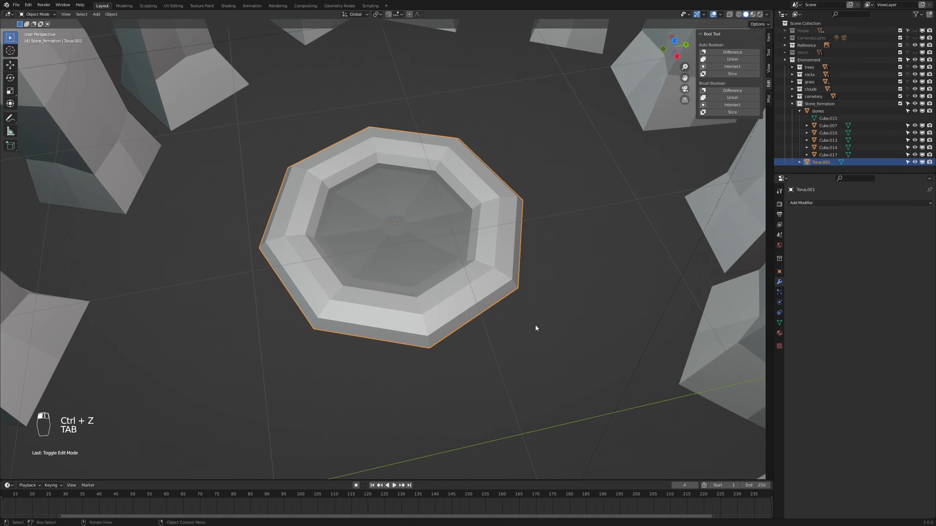
Step: Add a six-sided cylinder mesh and scale it down to about 0.13
scroll(534, 325, "down", 8)
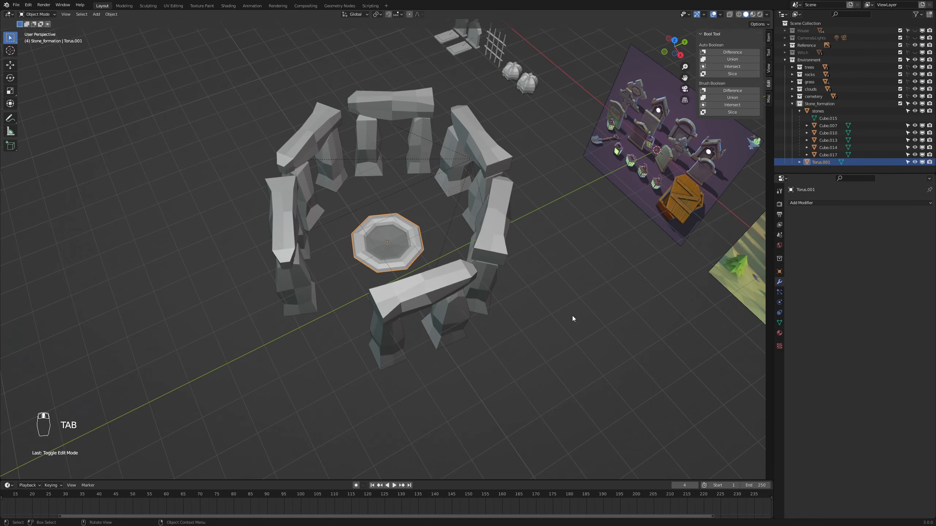
middle_click_drag(620, 296, 625, 169)
key("shift+a")
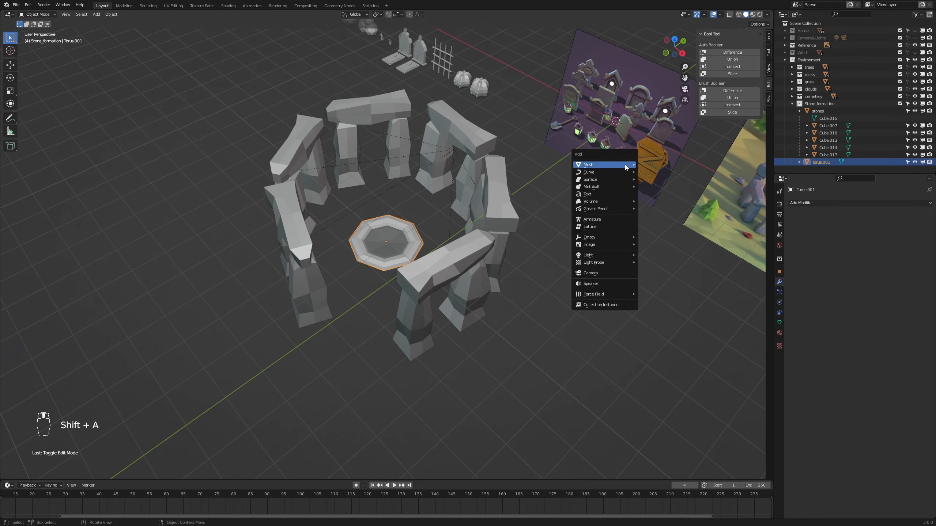
mouse_move(625, 164)
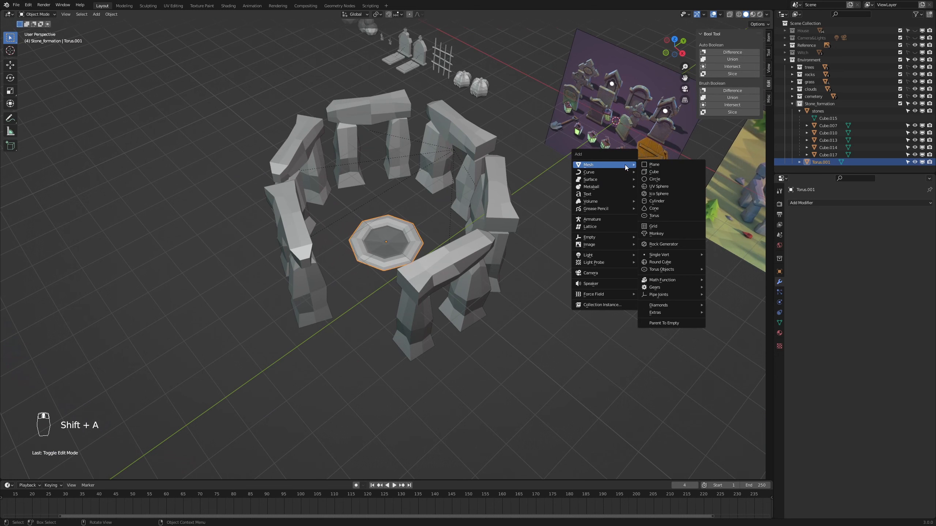
left_click(661, 200)
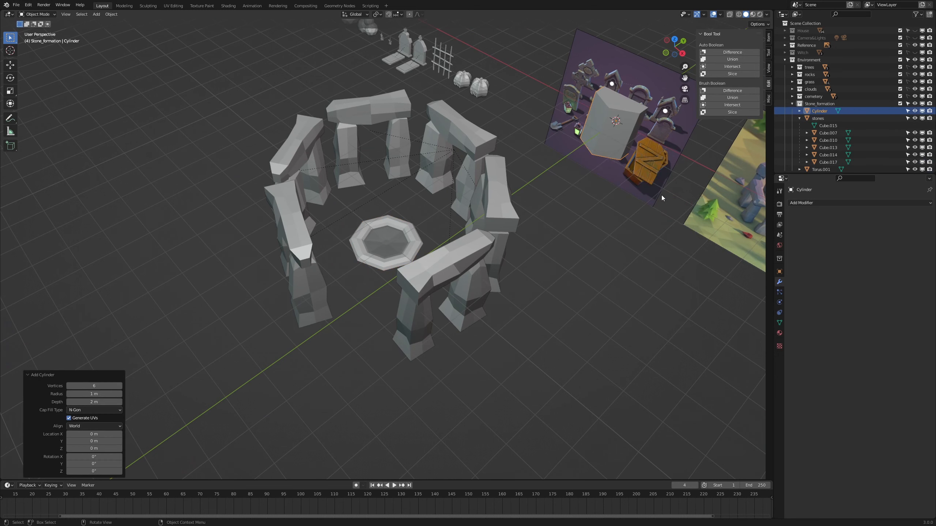
key("s")
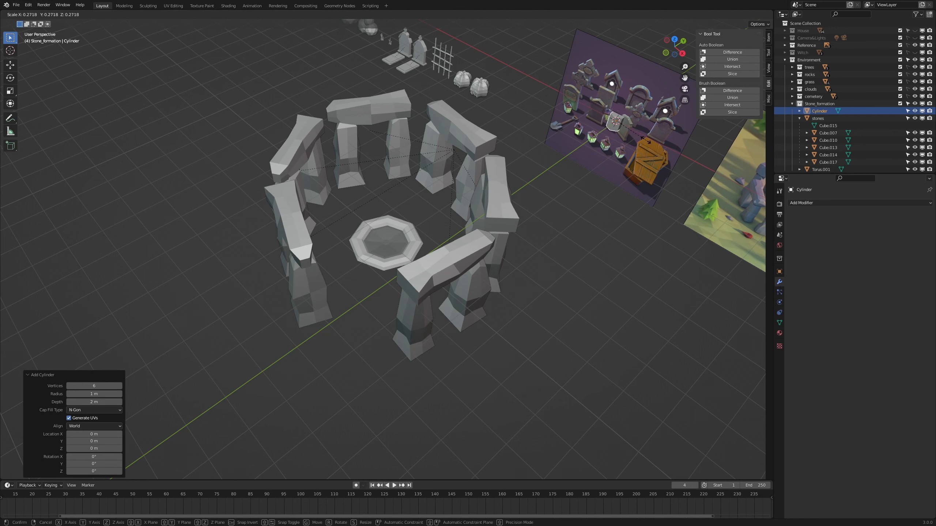
left_click(630, 128)
Step: Move the small cylinder along the Y axis into the stone circle, beside the basin
key("g")
key("y")
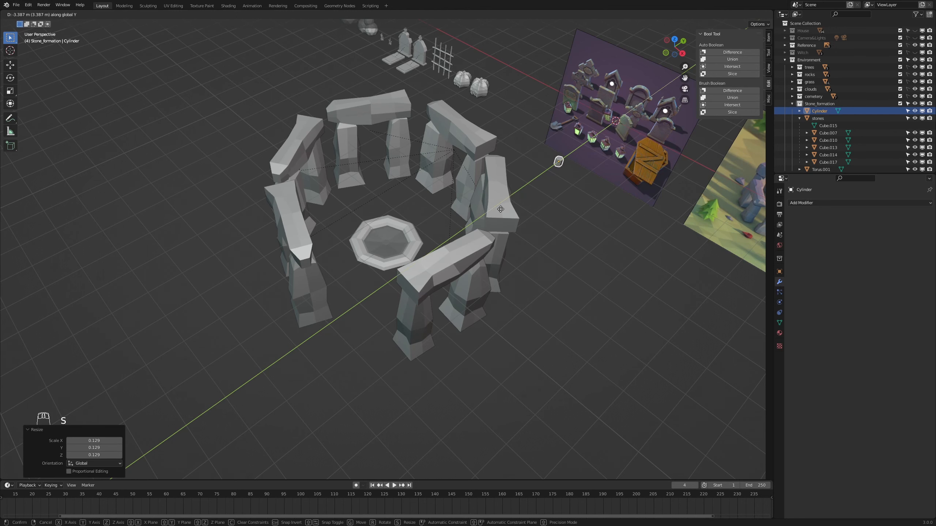
left_click(411, 255)
scroll(420, 259, "up", 7)
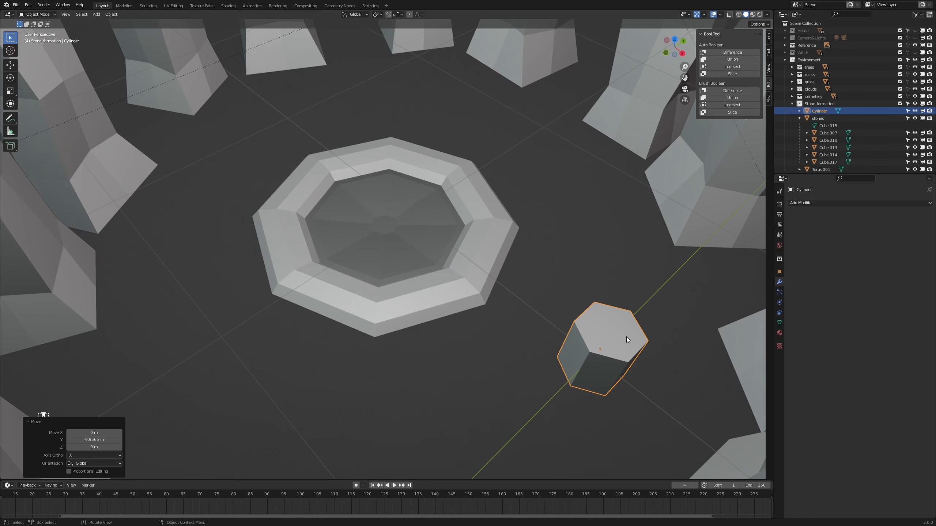
Step: Hide the stones Cube.007 through Cube.017 and lower the cylinder to about the basin's height in front view
key("KP_1")
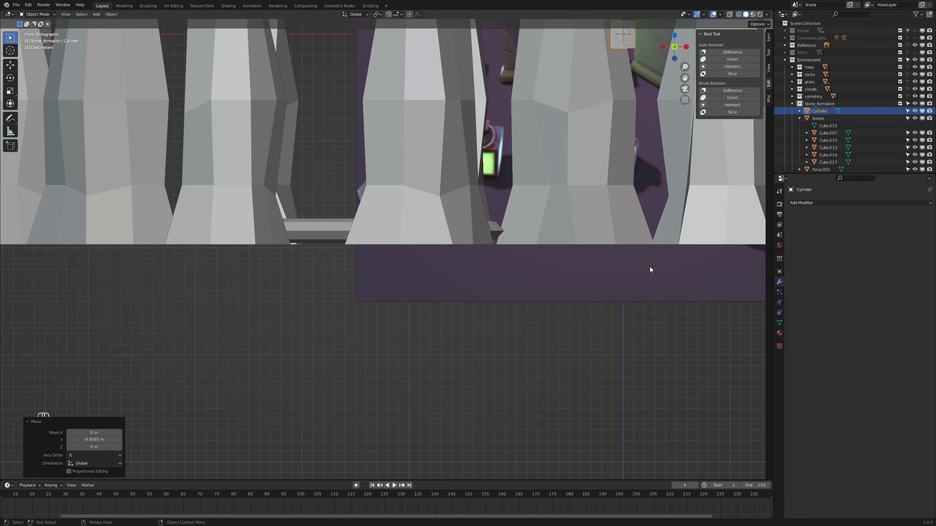
left_click_drag(915, 132, 915, 162)
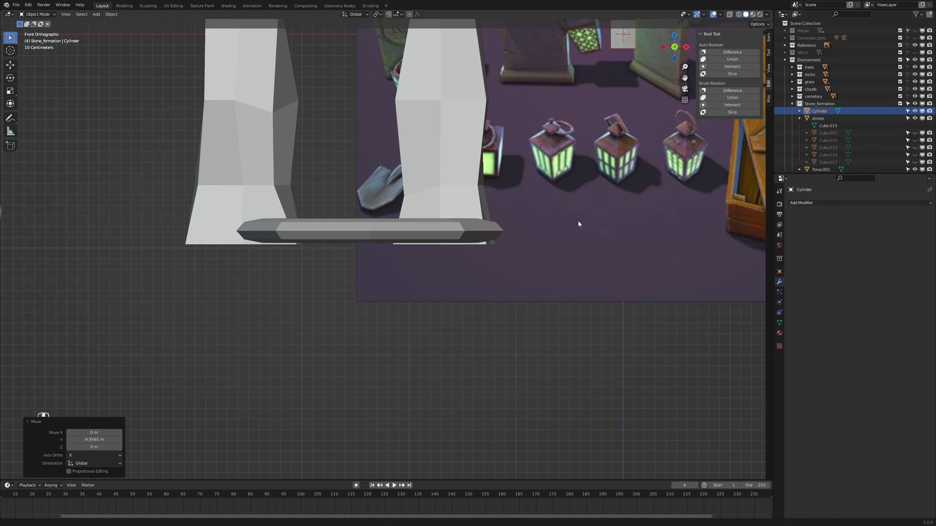
scroll(579, 223, "down", 2)
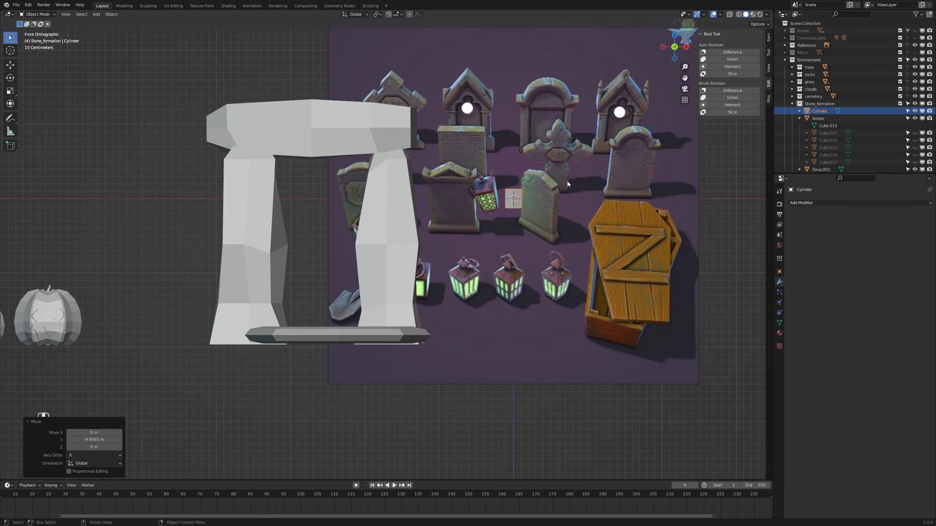
key("g")
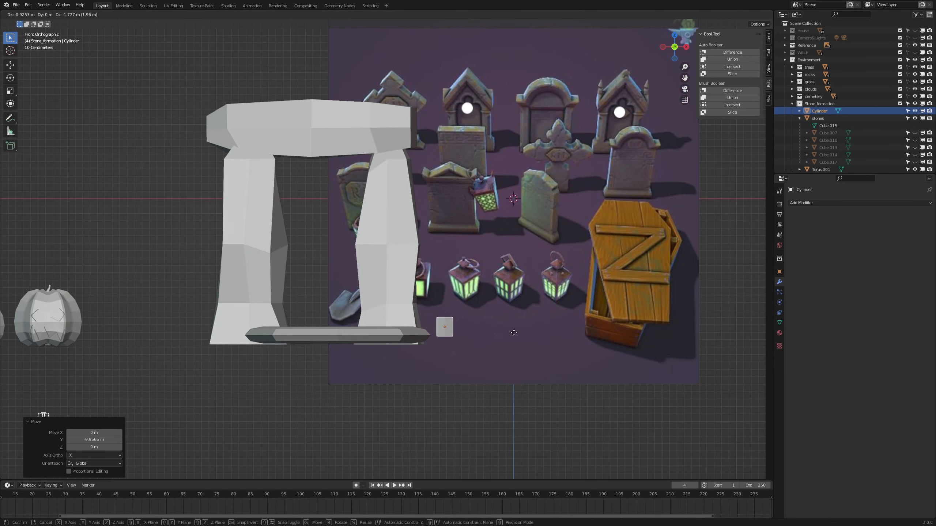
left_click(518, 339)
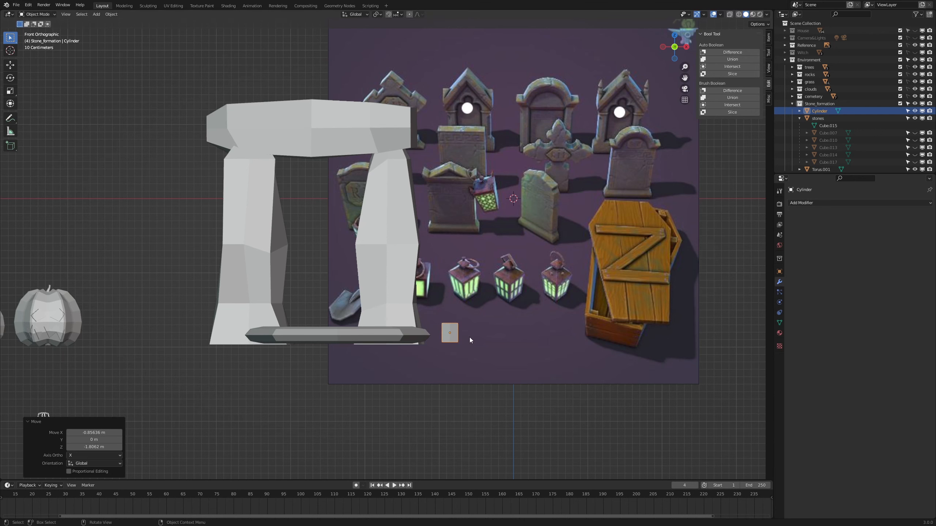
Step: Lower the basin about 0.12 m along the Z axis
left_click(392, 336)
key("g")
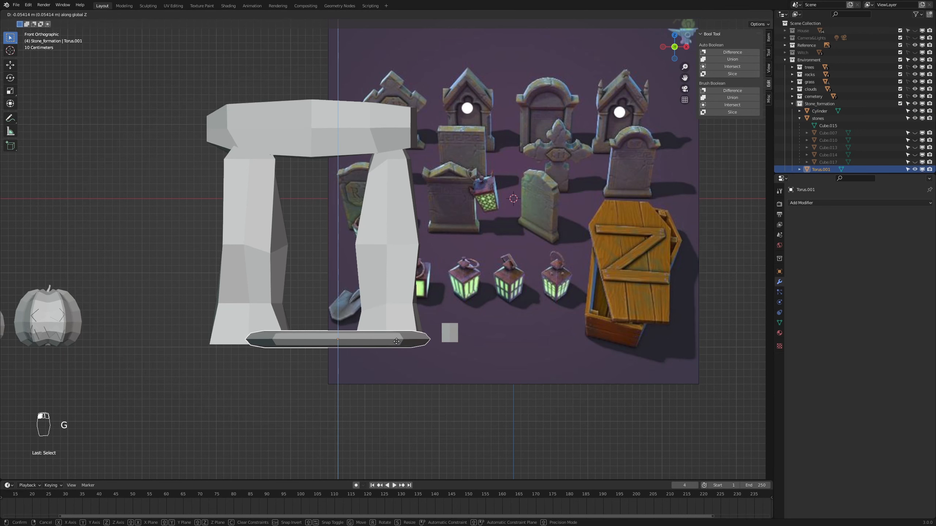
key("z")
left_click(398, 345)
Step: Move the cylinder about 0.5 m along X in front view so it overlaps the basin's outer edge
scroll(463, 358, "up", 3)
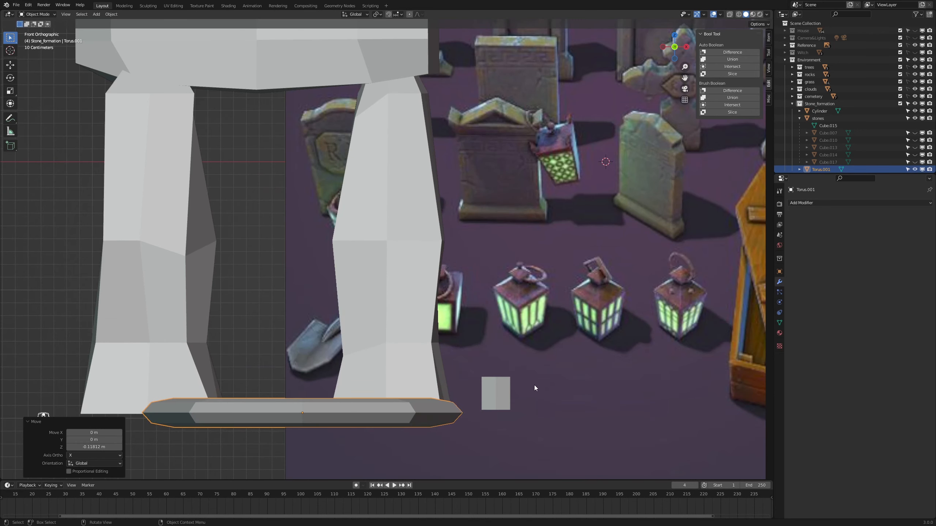
left_click(497, 391)
key("g")
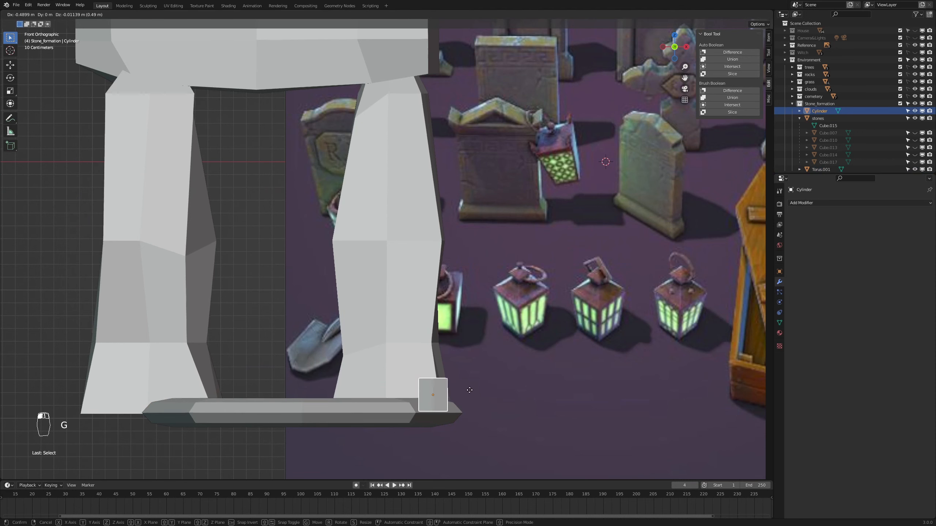
left_click(465, 391)
Step: Place the cylinder on the basin's rim in top view and rotate it about 10° to follow the rim
middle_click_drag(468, 389, 489, 409)
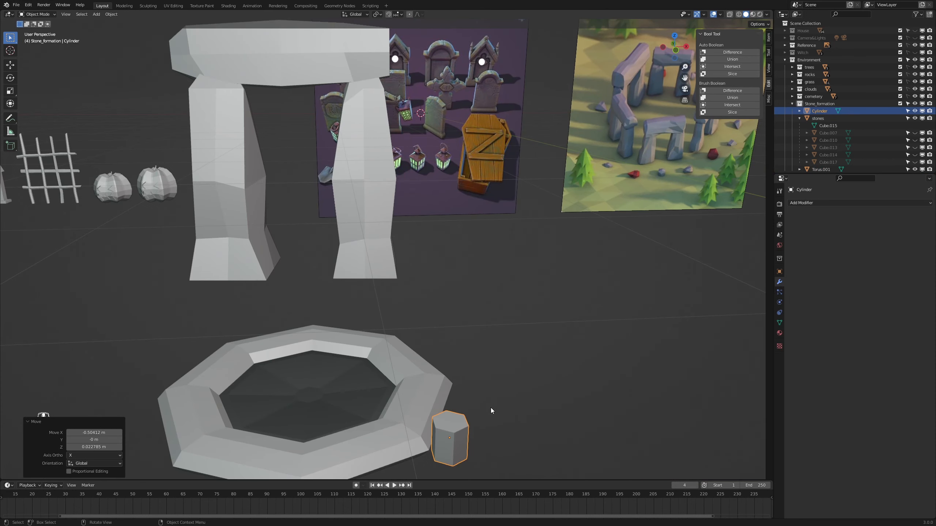
key("KP_7")
key("g")
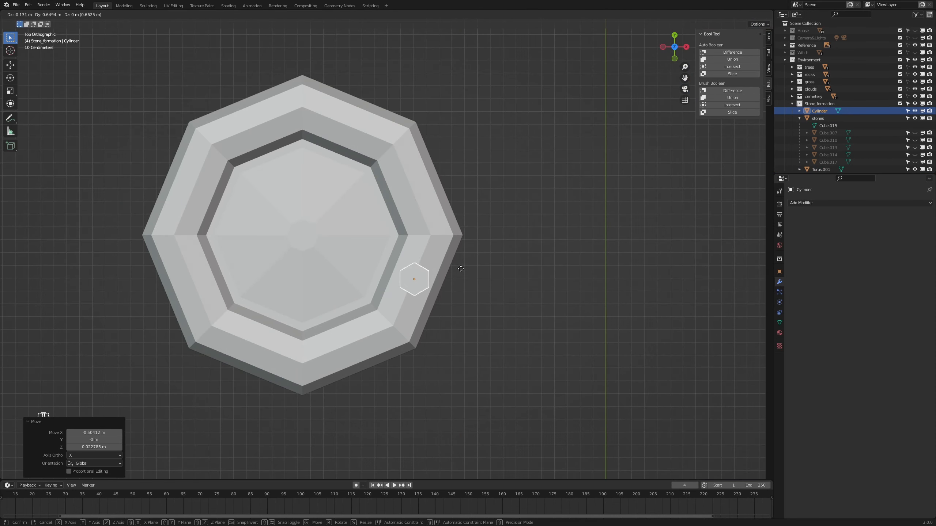
left_click(460, 269)
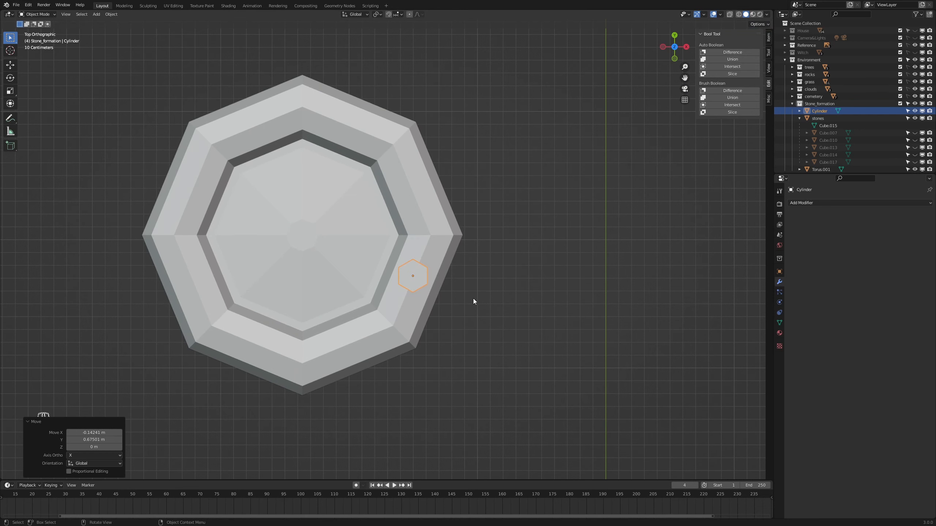
key("r")
left_click(479, 291)
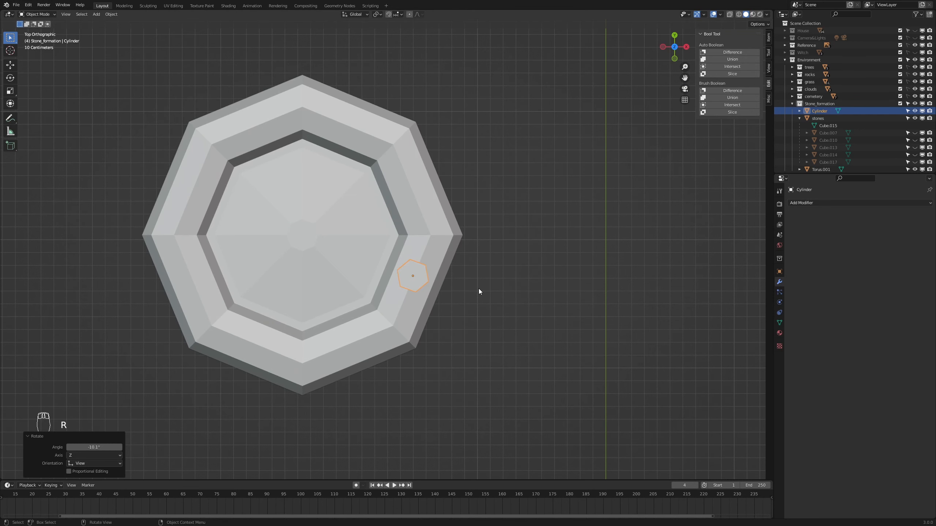
Step: Sink the cylinder about 0.04 m into the rim along Z and scale it down to about 0.69
scroll(490, 294, "down", 2)
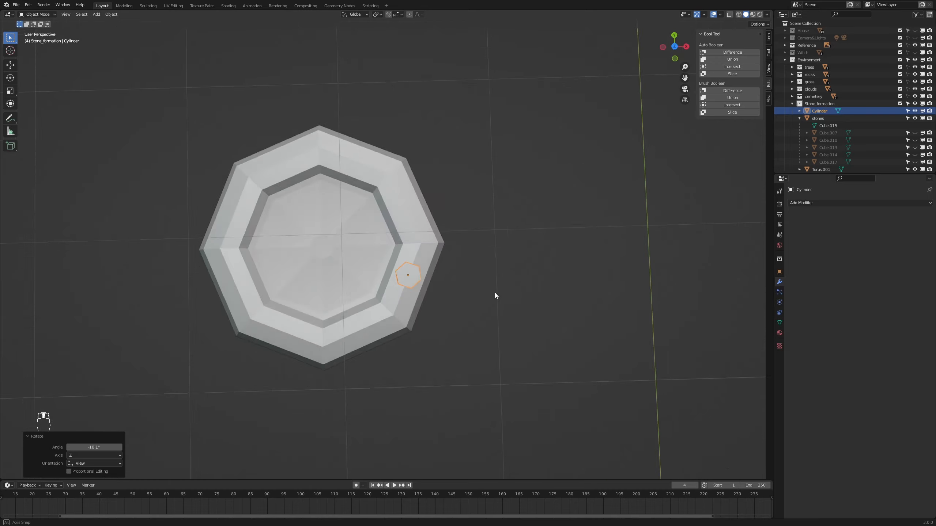
middle_click_drag(495, 293, 494, 233)
key("g")
key("z")
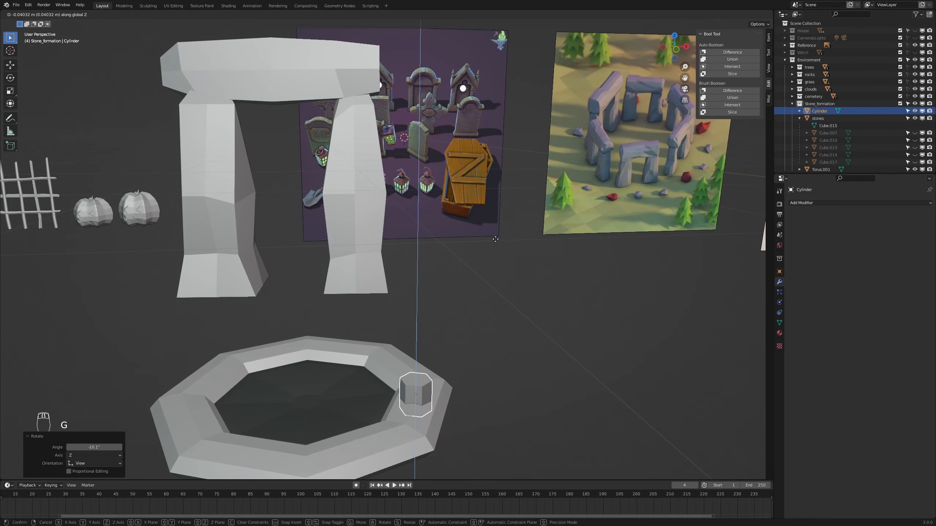
left_click(539, 294)
key("s")
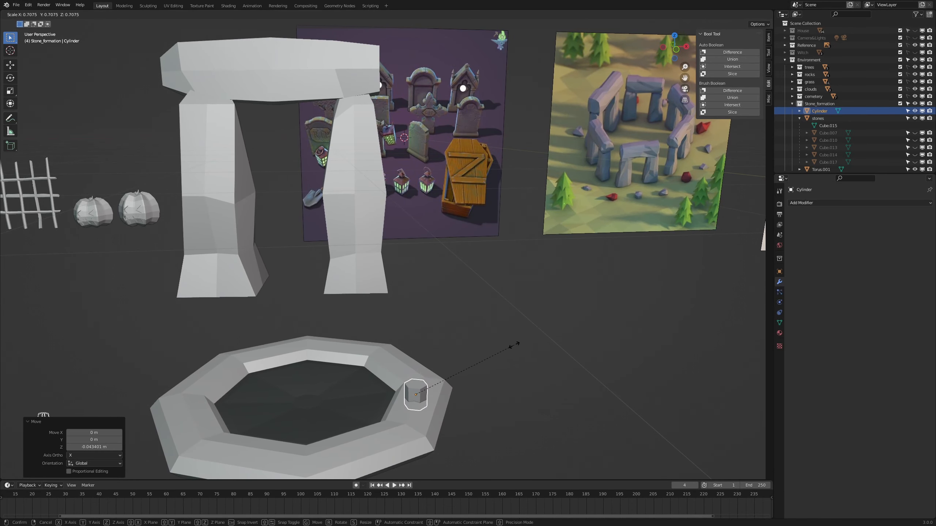
left_click(512, 349)
Step: Inset the cylinder's top face by about 0.22 m
middle_click_drag(513, 350, 525, 376)
middle_click_drag(547, 430, 516, 324, "shift")
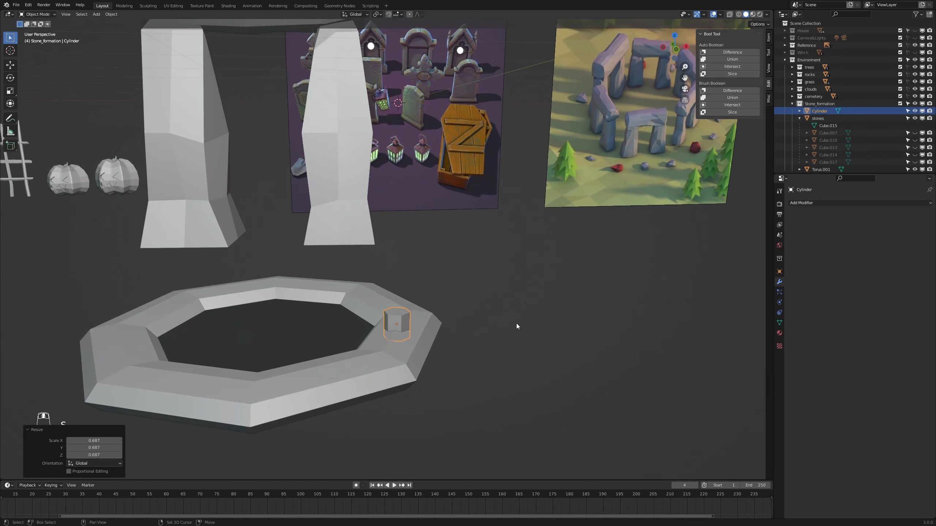
scroll(520, 337, "up", 3)
scroll(537, 360, "down", 3)
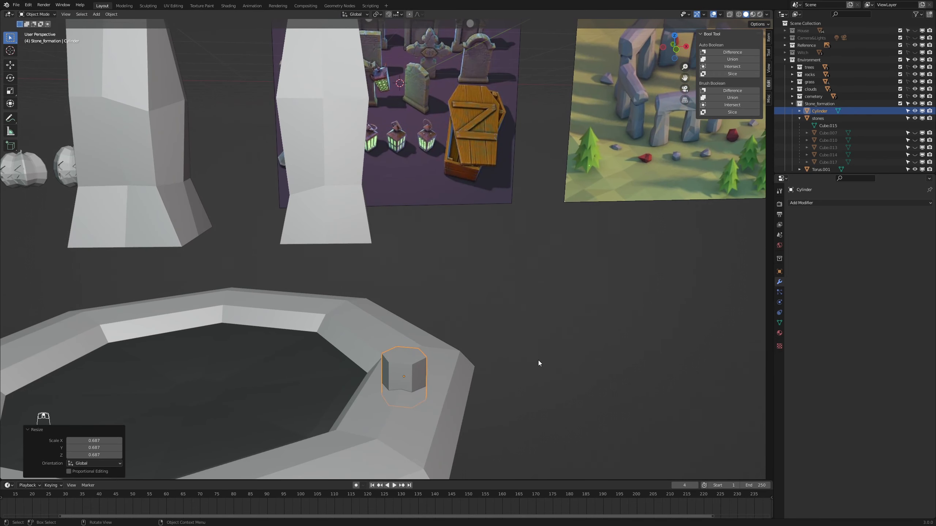
middle_click_drag(537, 360, 507, 354)
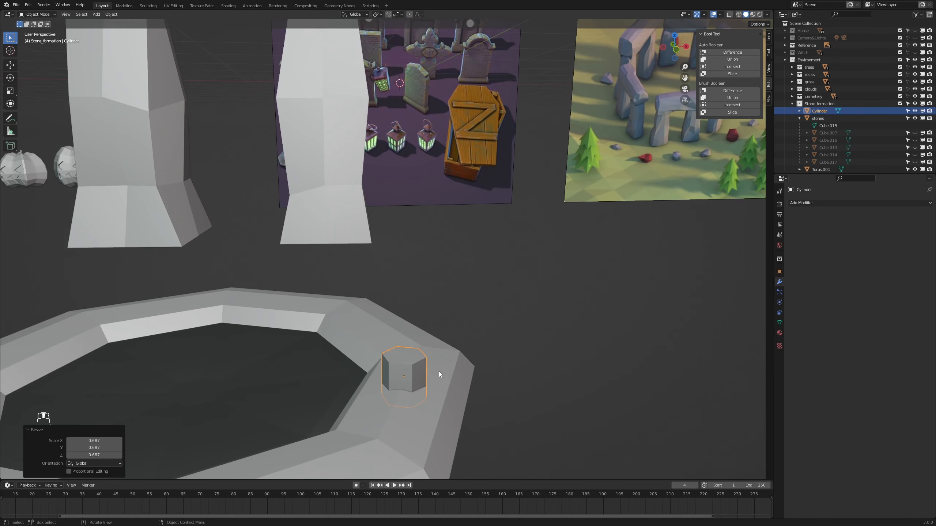
key("Tab")
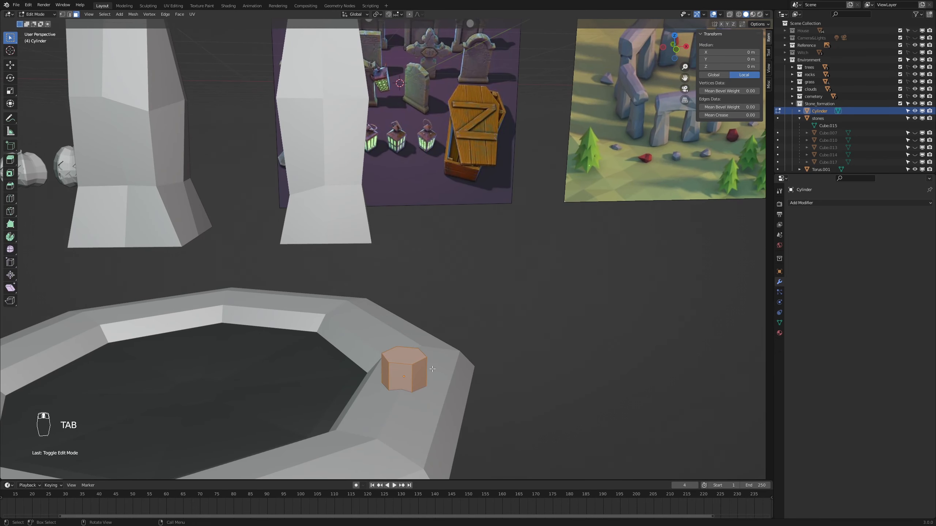
key("3")
left_click(407, 355)
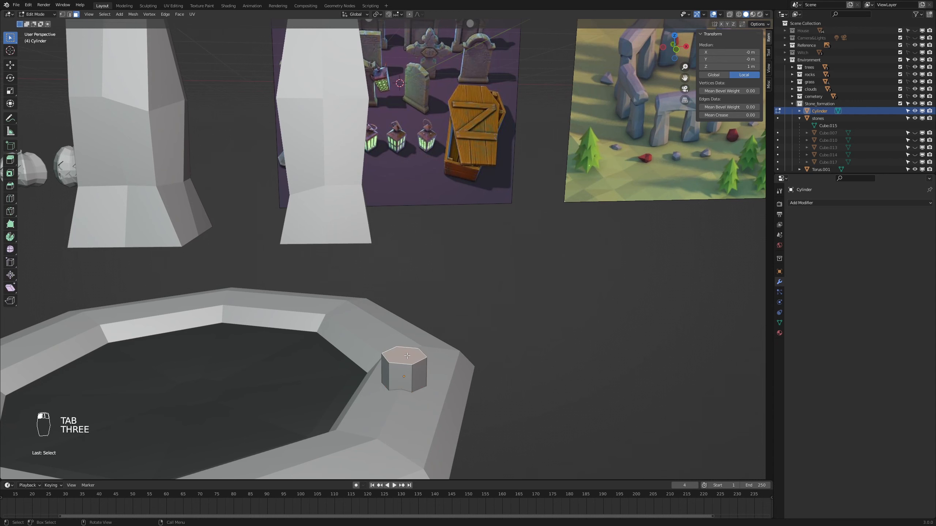
key("i")
left_click(533, 388)
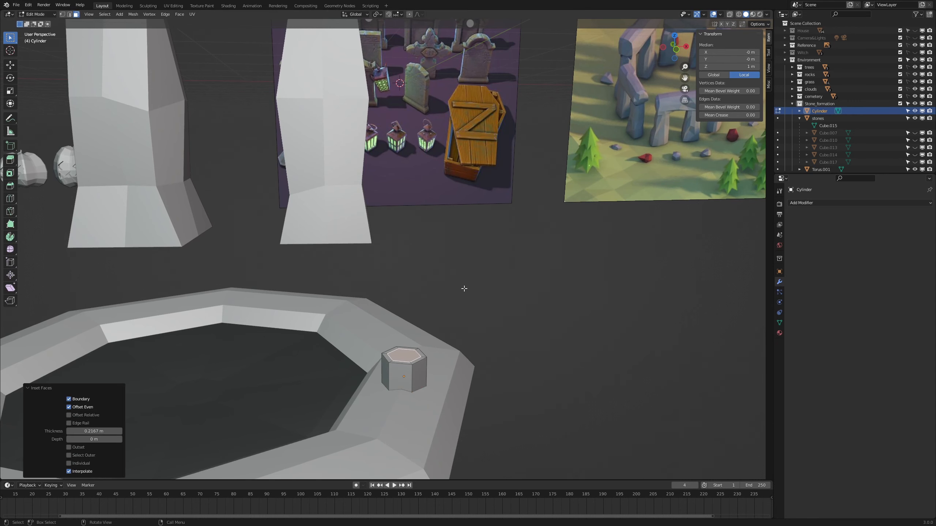
Step: Extrude the inset top face about 0.02 m inward and raise it about 0.05 m along Z to form a smaller raised cap
key("e")
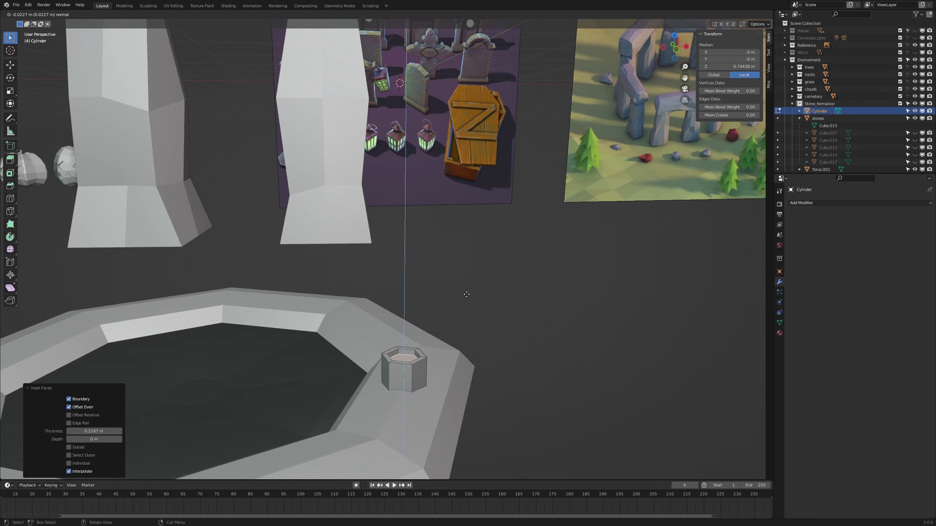
left_click(467, 294)
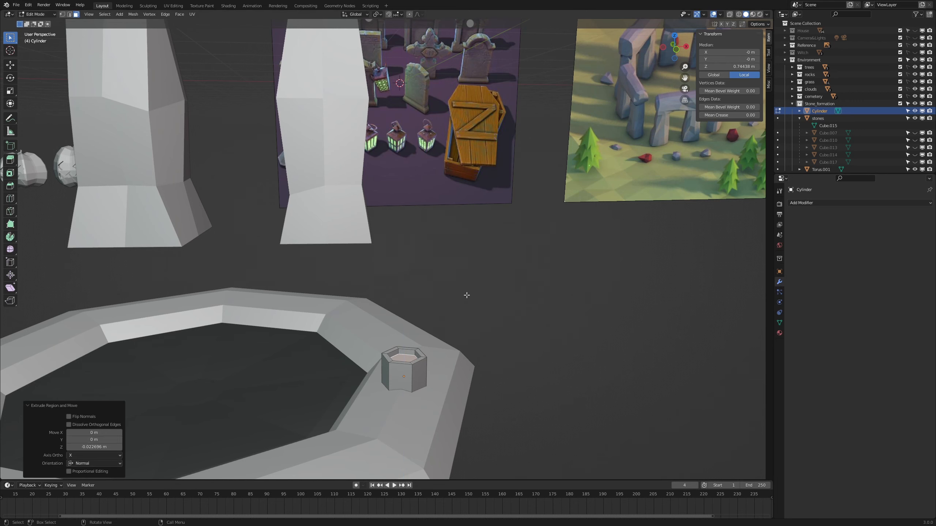
key("g")
key("z")
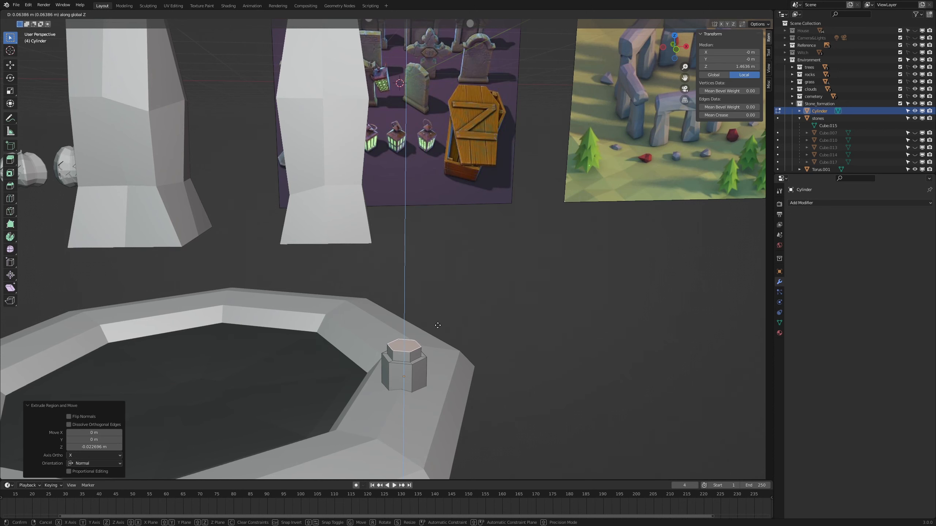
left_click(439, 328)
Step: Scale the raised cap's top face down to about 0.69 so its sides taper
key("s")
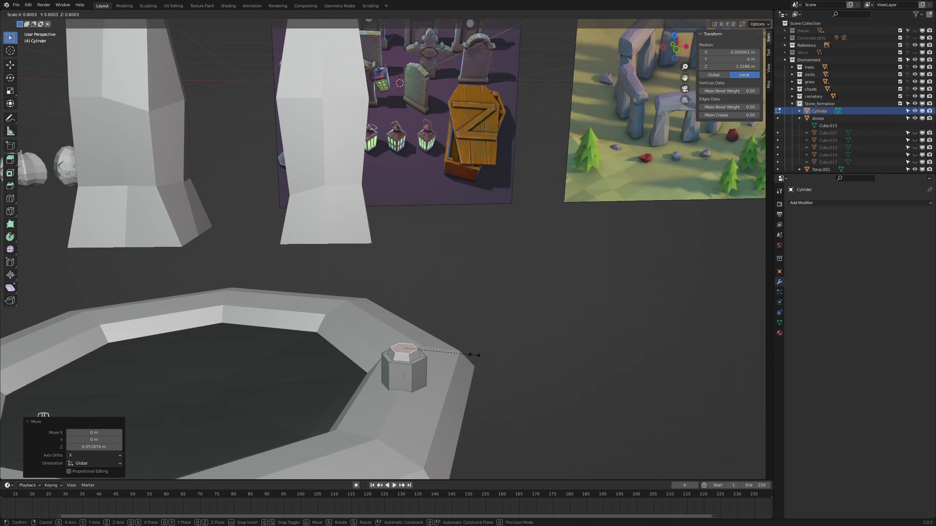
left_click(465, 354)
middle_click_drag(465, 354, 457, 359)
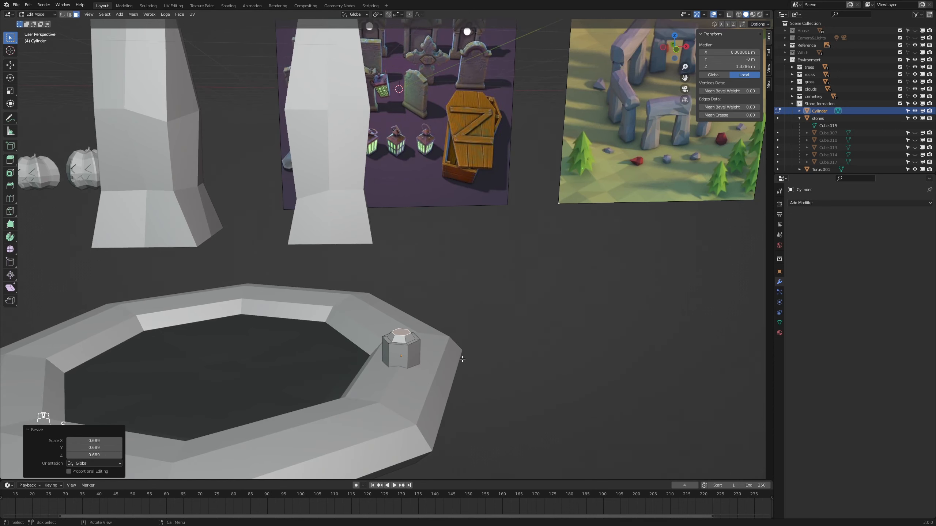
Step: Return to Object Mode and sink the hexagonal bolt about 0.05 m into the basin's rim along Z
key("Tab")
key("g")
key("z")
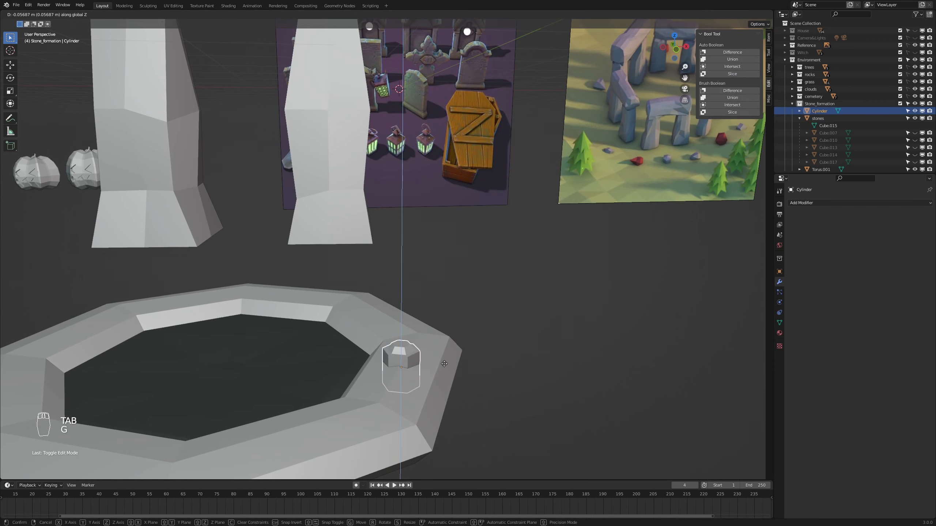
left_click(446, 364)
Step: Duplicate the bolt in top view onto the adjacent counterclockwise rim segment, about 0.71 m along Y and -0.03 m along X
mouse_move(448, 364)
middle_mouse_down()
mouse_move(446, 344)
mouse_move(442, 359)
mouse_move(405, 373)
mouse_move(407, 381)
mouse_move(457, 364)
middle_mouse_up()
key("KP_7")
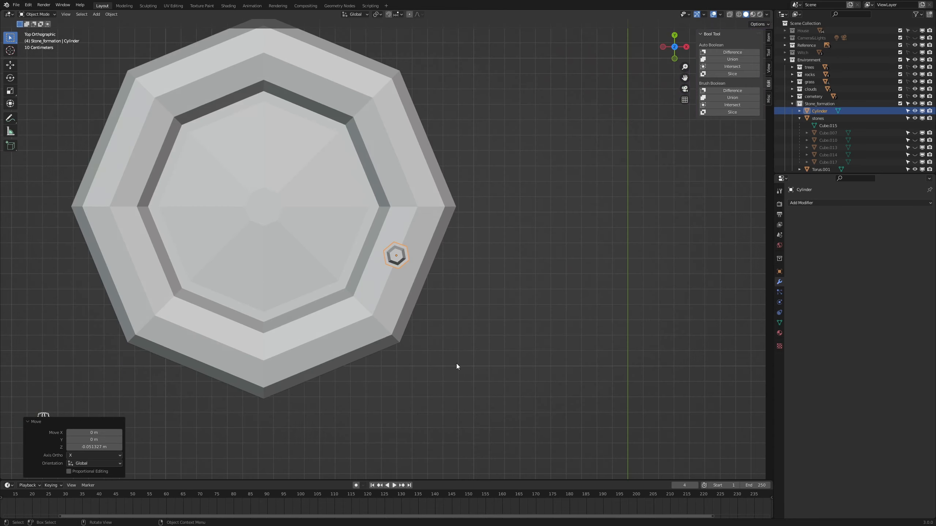
scroll(493, 242, "up", 3)
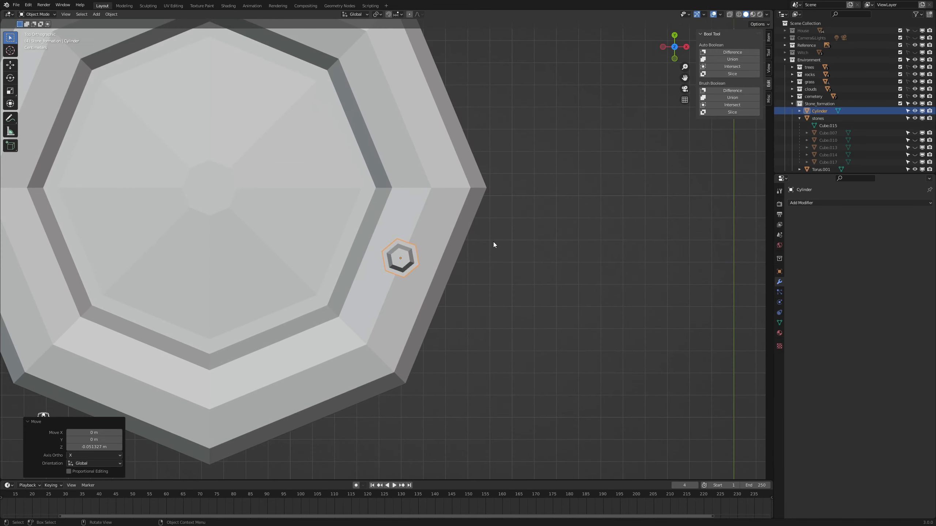
scroll(475, 215, "down", 3)
key("shift+d")
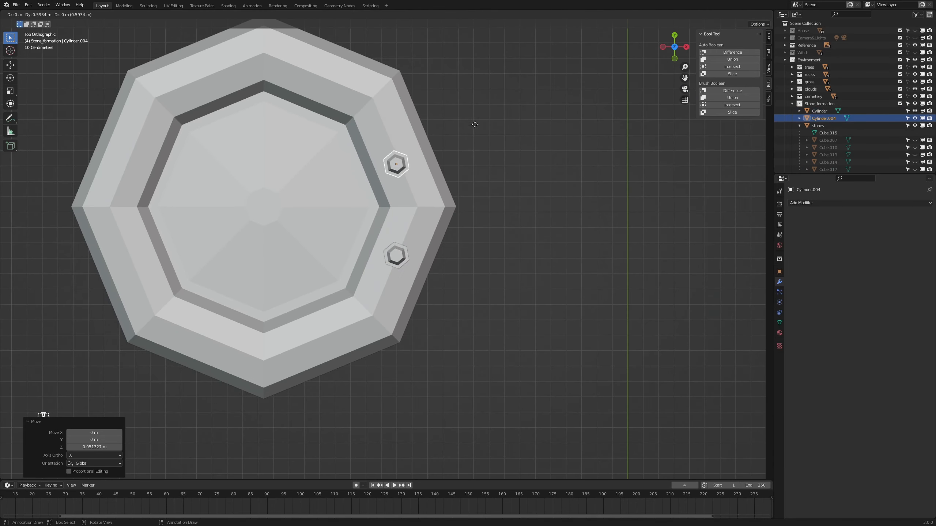
left_click(474, 116)
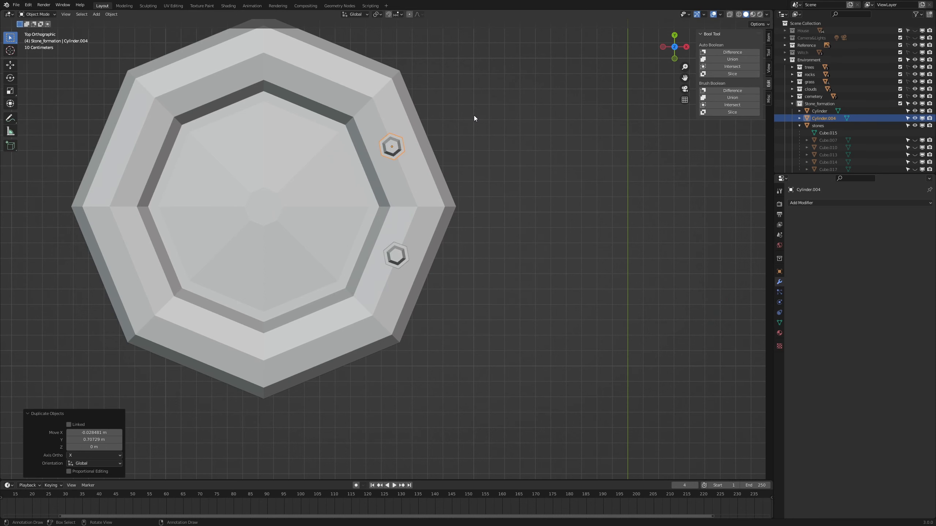
Step: Rotate the second bolt about 80° and shift it about 0.02 m in X and -0.04 m in Y to centre it on its rim segment
key("r")
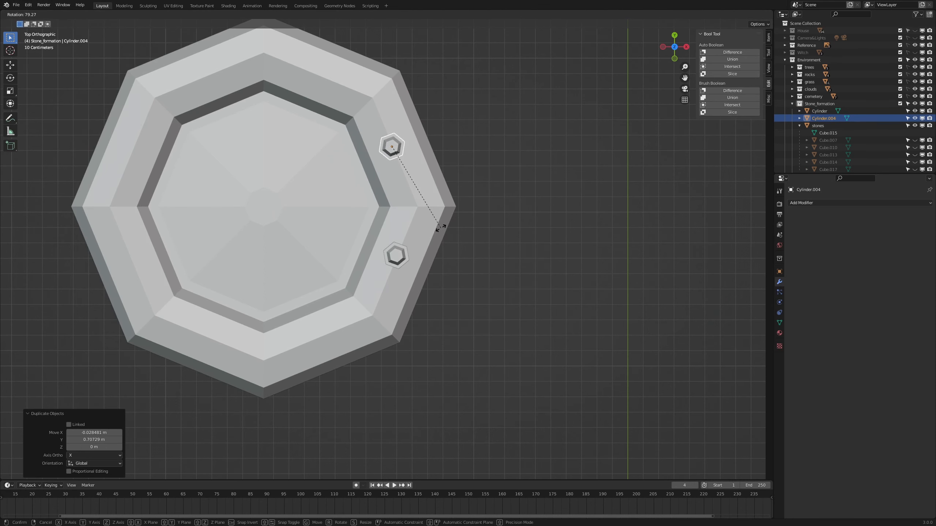
left_click(440, 227)
key("g")
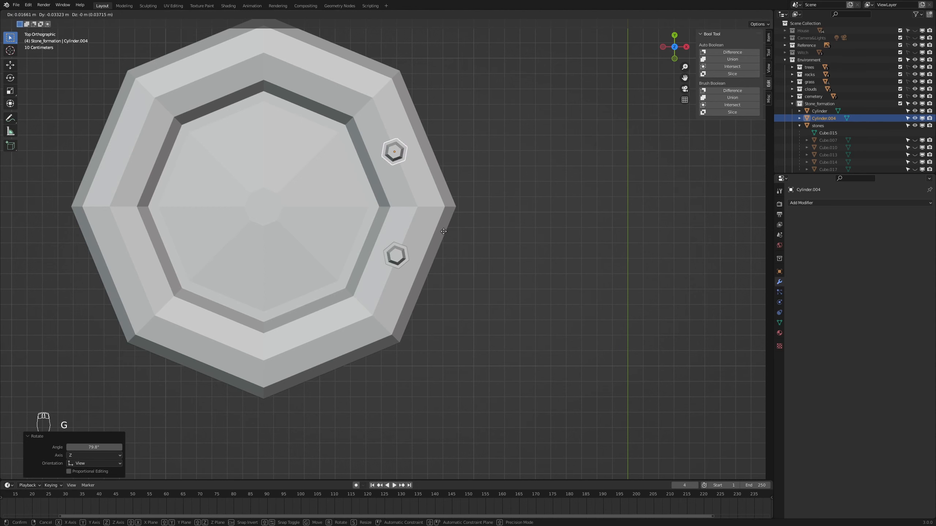
left_click(444, 232)
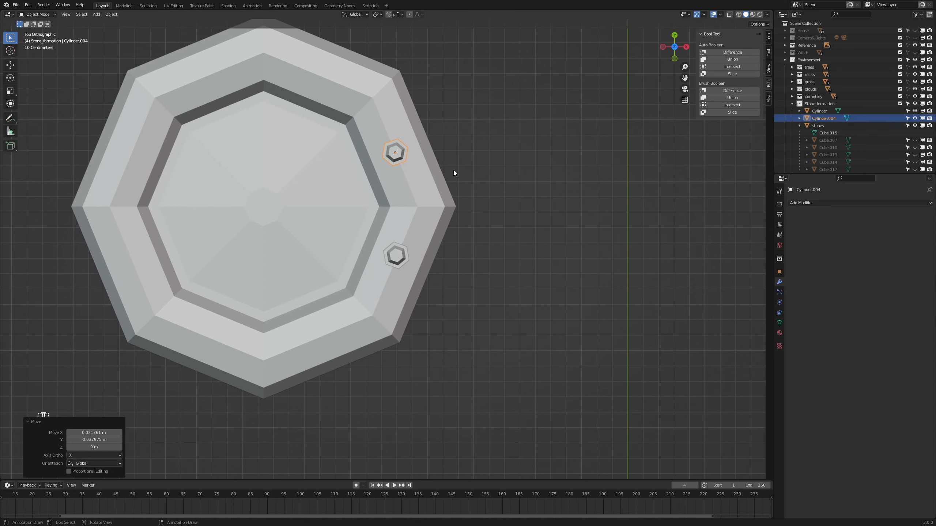
Step: Duplicate the bolt onto the third rim segment counterclockwise, rotate it about 4° and adjust its position on the rim
scroll(453, 173, "down", 1)
key("shift+d")
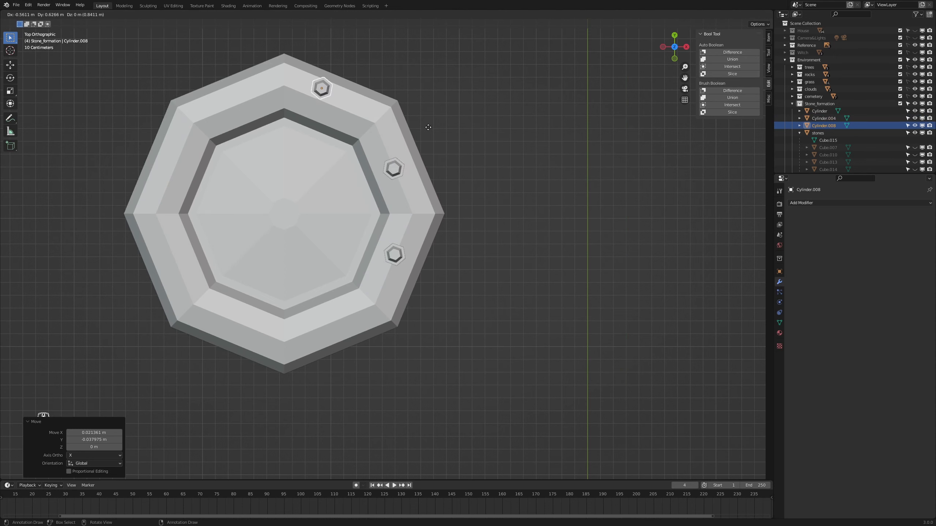
left_click(439, 145)
key("r")
left_click(441, 155)
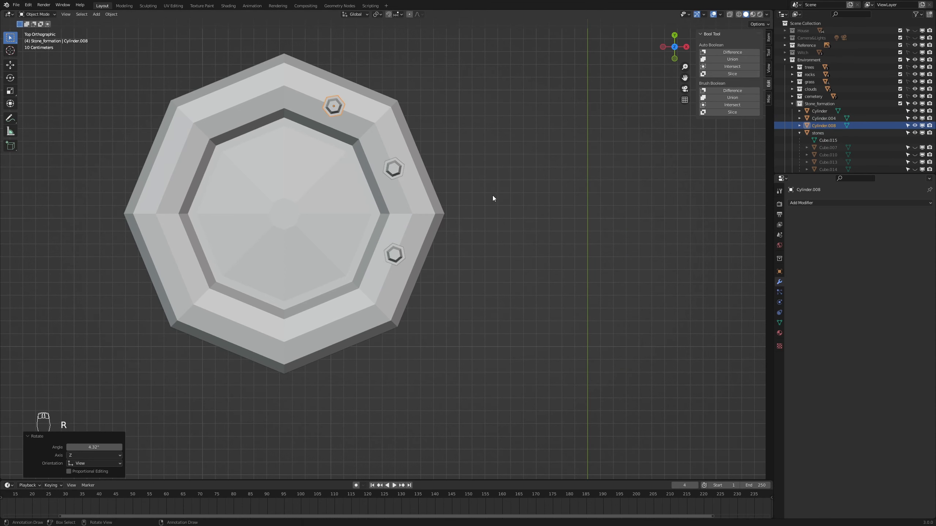
middle_click_drag(493, 199, 575, 271, "shift")
key("g")
left_click(545, 246)
Step: Duplicate the bolt onto the fourth rim segment counterclockwise, rotate it about 2.5° and nudge it into place
key("shift+d")
left_click(427, 239)
key("r")
left_click(370, 257)
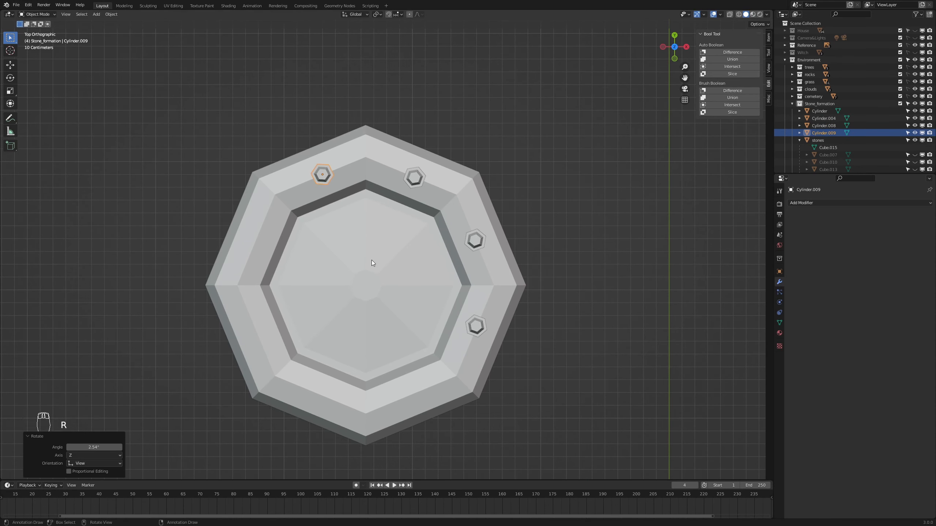
key("g")
left_click(372, 261)
scroll(373, 260, "down", 1)
scroll(435, 233, "up", 1)
Step: Place a rotated copy of the bolt on the fifth rim segment counterclockwise and fine-tune its position
key("shift+d")
left_click(377, 292)
key("r")
left_click(361, 314)
key("g")
left_click(354, 317)
scroll(342, 304, "down", 1)
Step: Duplicate the bolt about 0.68 m along negative Y onto the sixth rim segment and rotate it to fit
key("shift+d")
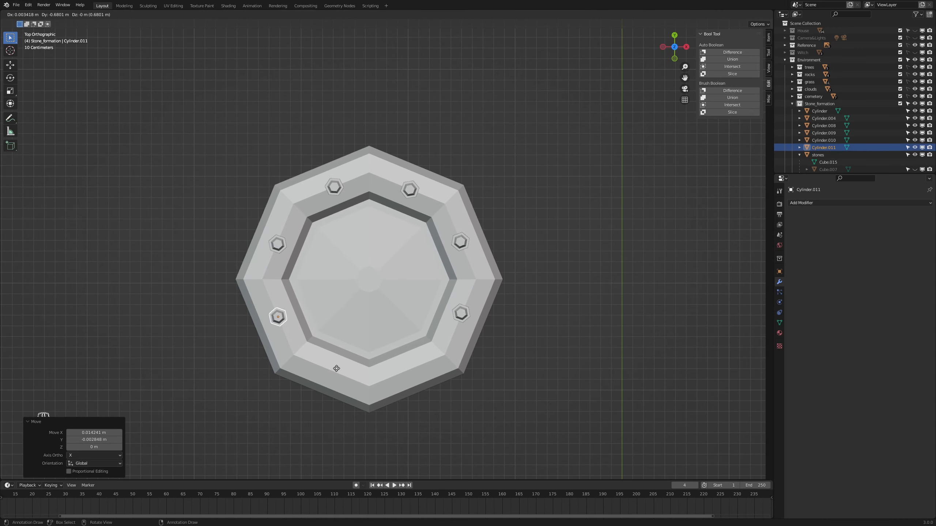
left_click(337, 370)
key("r")
Step: Duplicate the bolt onto the seventh rim segment counterclockwise, rotate it and nudge it into the middle of the rim
key("shift+d")
left_click(405, 405)
key("r")
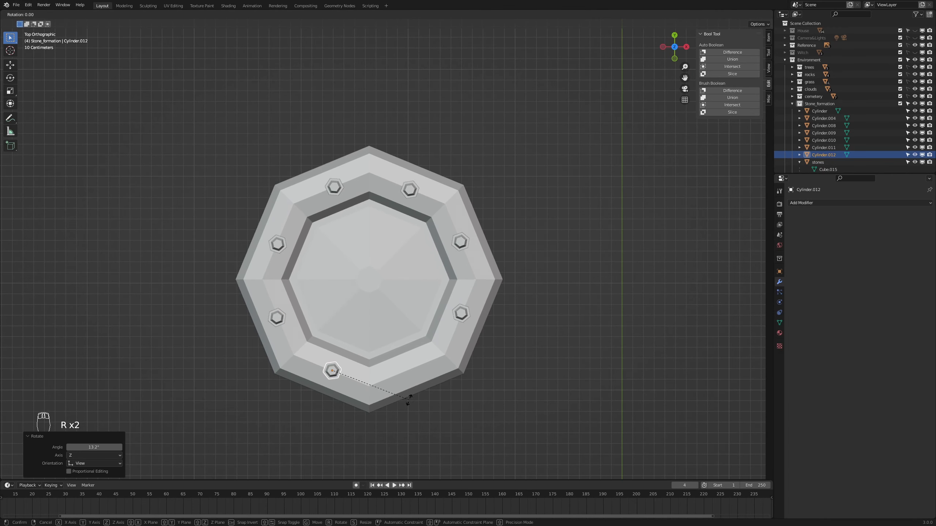
left_click(448, 400)
key("g")
left_click(447, 405)
key("g")
left_click(449, 402)
Step: Place a rotated eighth bolt on the last empty rim segment and shift it about -0.01 m along Y
key("shift+d")
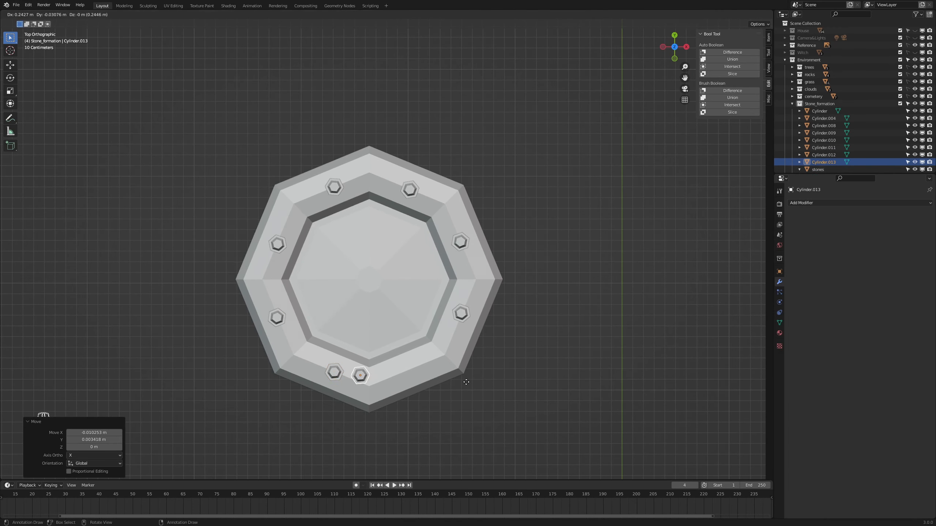
left_click(438, 412)
key("r")
left_click(428, 419)
key("g")
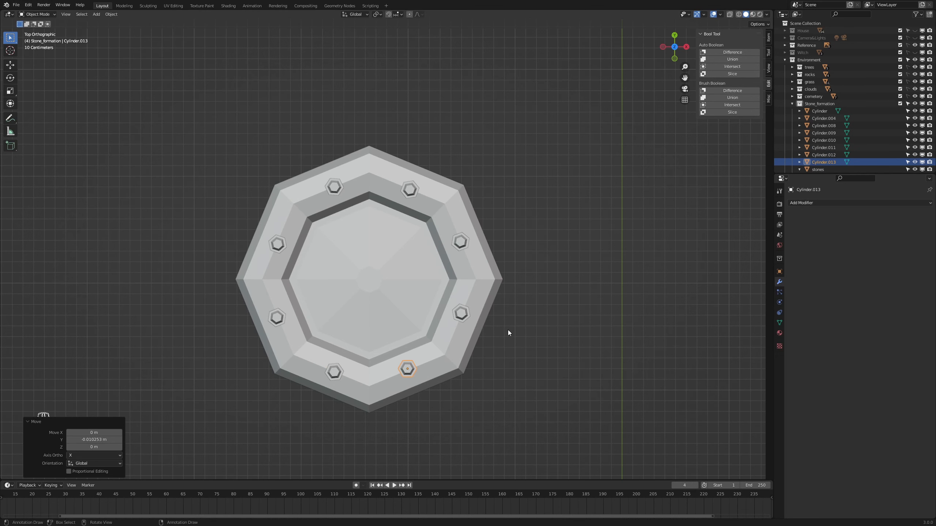
Step: Select all eight bolts with the basin as the active object and apply their rotation and scale
left_click(460, 312, "shift")
left_click(460, 241, "shift")
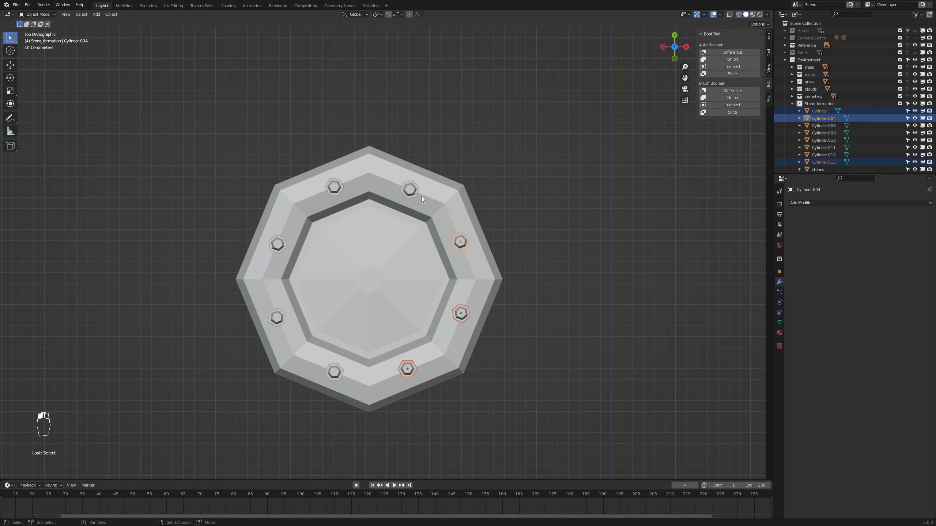
left_click(410, 190, "shift")
left_click(334, 186, "shift")
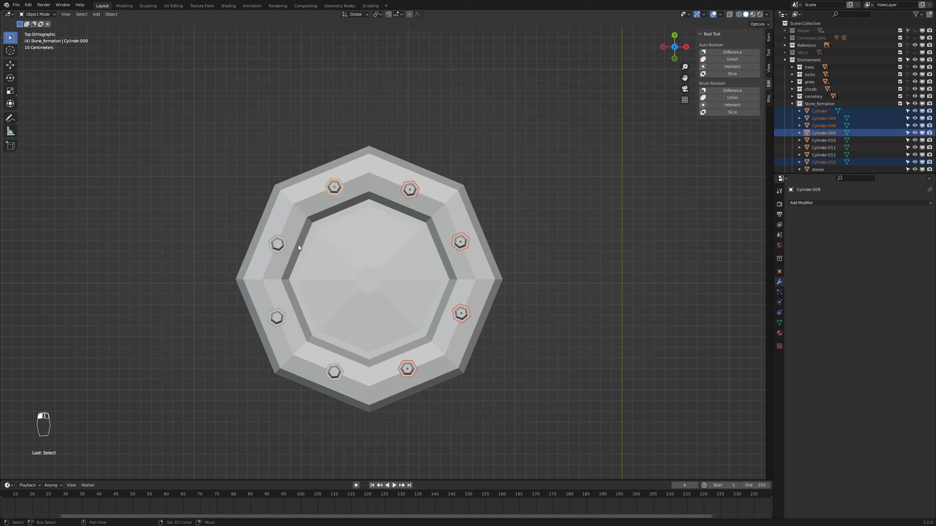
left_click(278, 246, "shift")
left_click(276, 319, "shift")
left_click(336, 372, "shift")
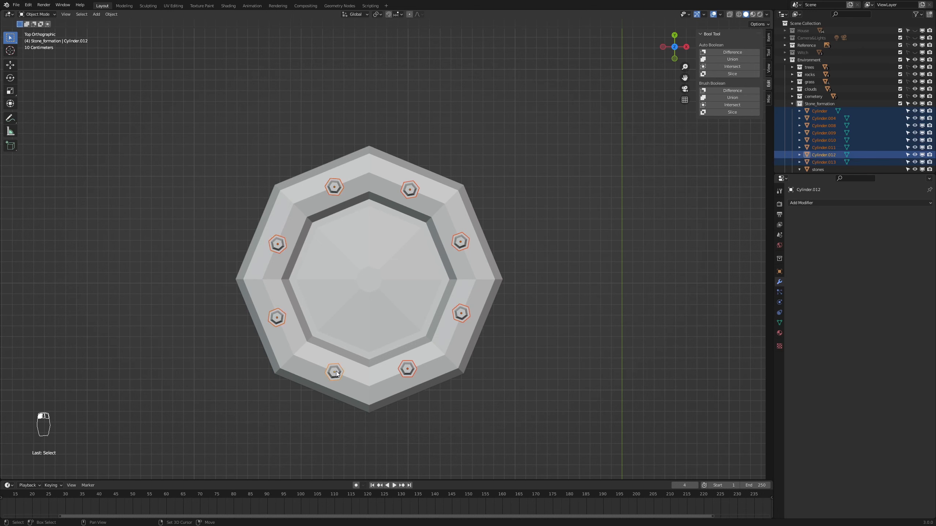
left_click(386, 306, "shift")
key("ctrl+a")
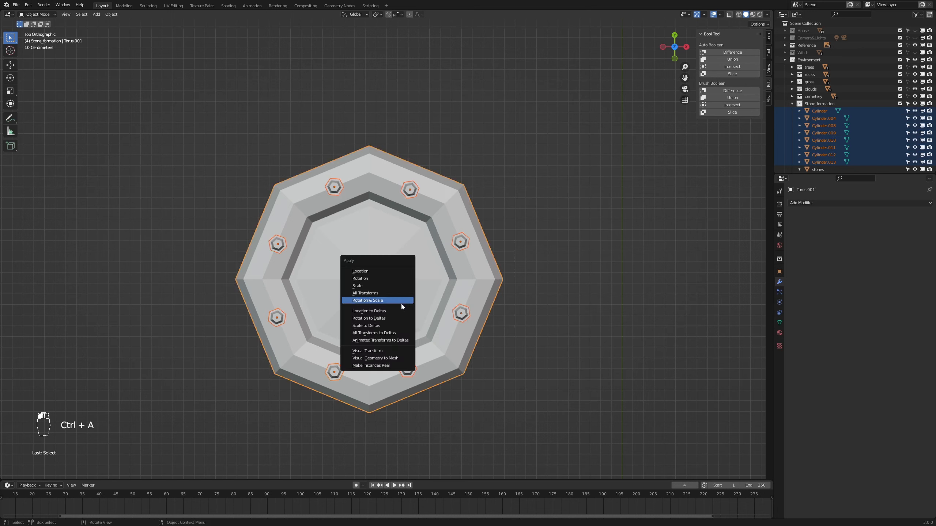
left_click(398, 298)
Step: Parent the eight bolts to the basin with the Object parent type
scroll(529, 357, "down", 2)
middle_click_drag(529, 357, 559, 307)
scroll(558, 307, "up", 4)
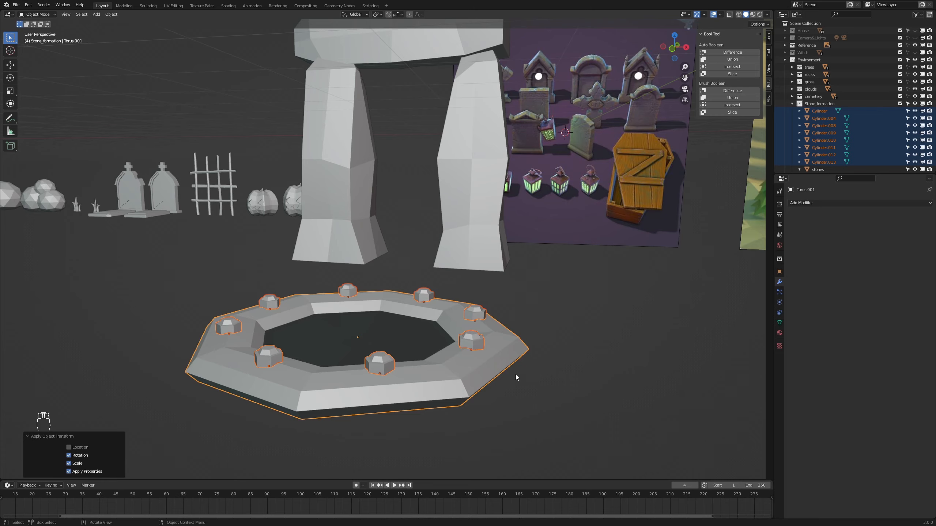
middle_click_drag(516, 375, 546, 433)
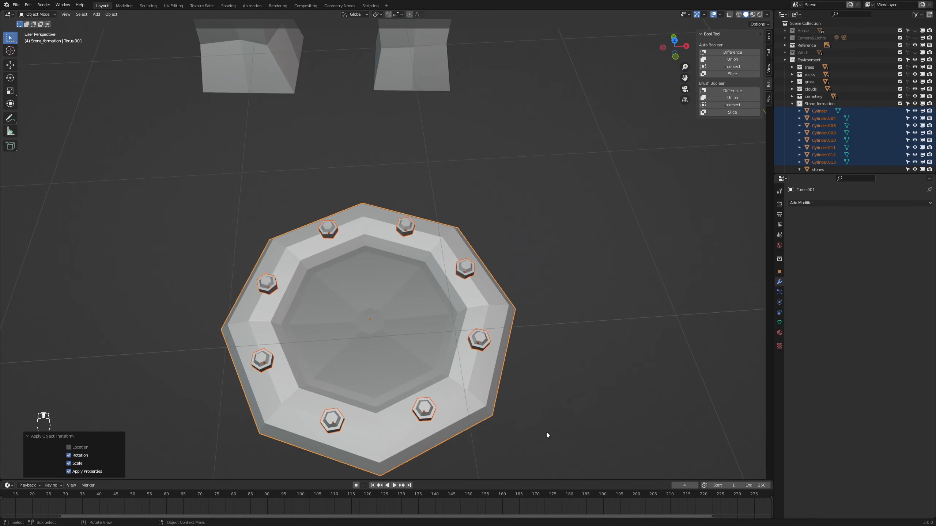
key("ctrl+p")
left_click(547, 434)
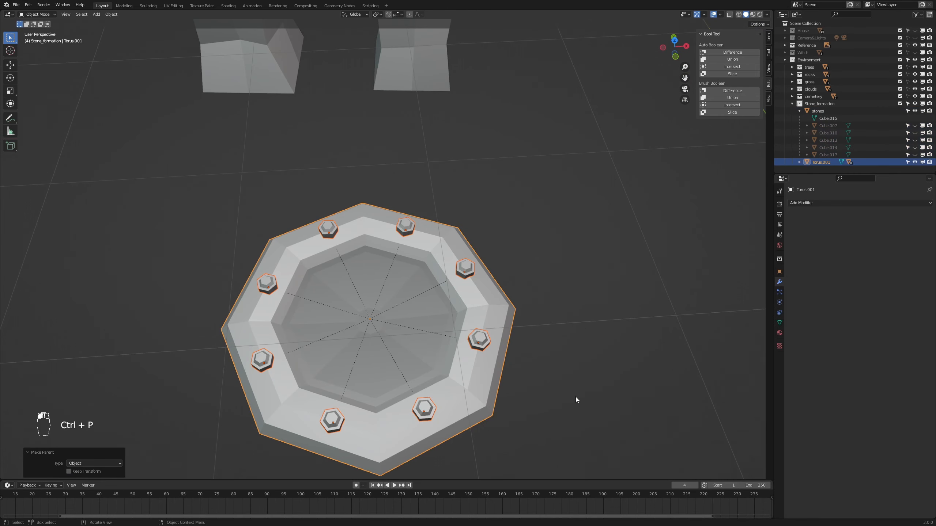
left_click(442, 355)
key("g")
key("z")
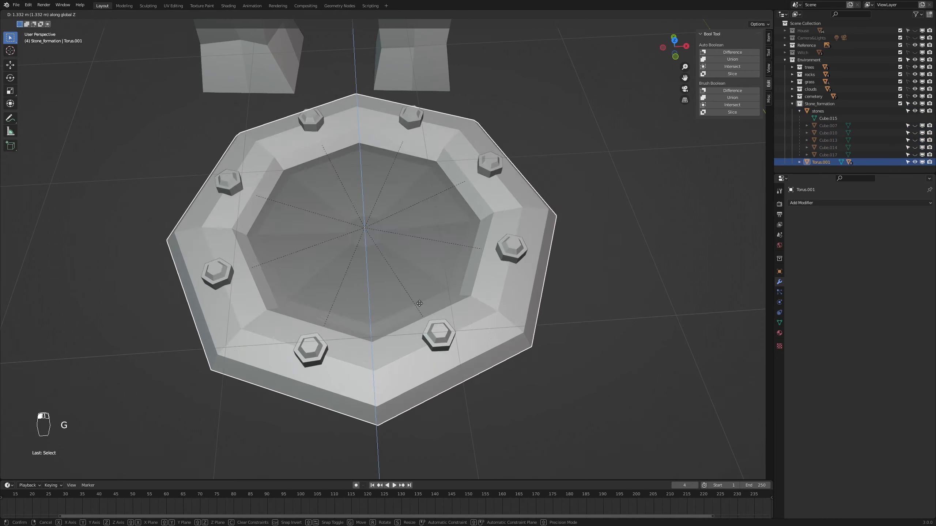
left_click(419, 303)
Step: Unhide the five hidden stone objects under stones so the full stone circle surrounds the basin
scroll(441, 296, "down", 6)
middle_click_drag(489, 326, 490, 284)
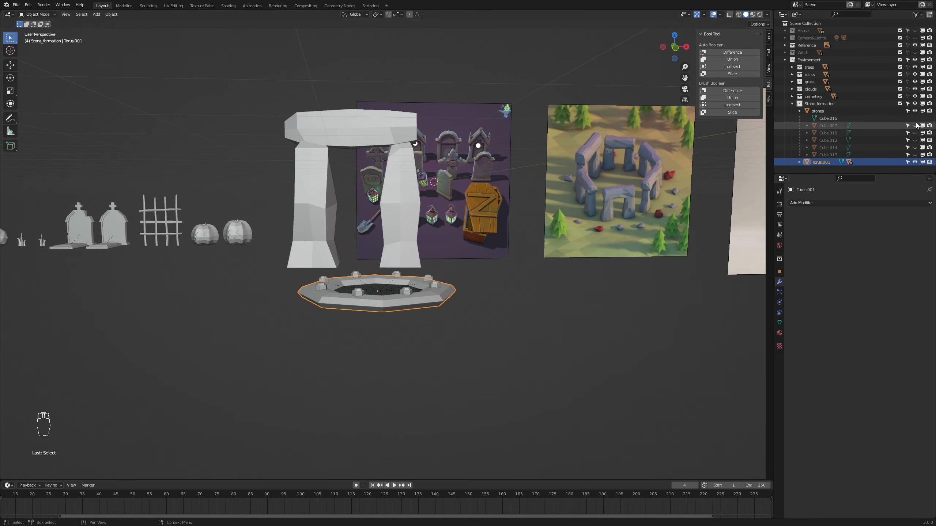
left_click_drag(916, 126, 916, 155)
middle_click_drag(660, 270, 617, 320)
scroll(617, 320, "down", 3)
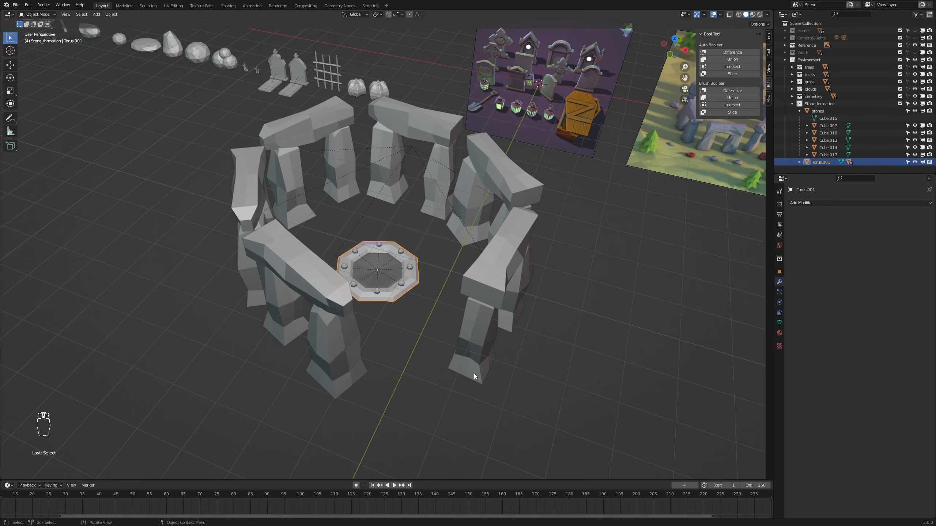
Step: Rename the basin object Torus.001 as RitualSite
scroll(436, 358, "up", 3)
scroll(351, 334, "up", 2)
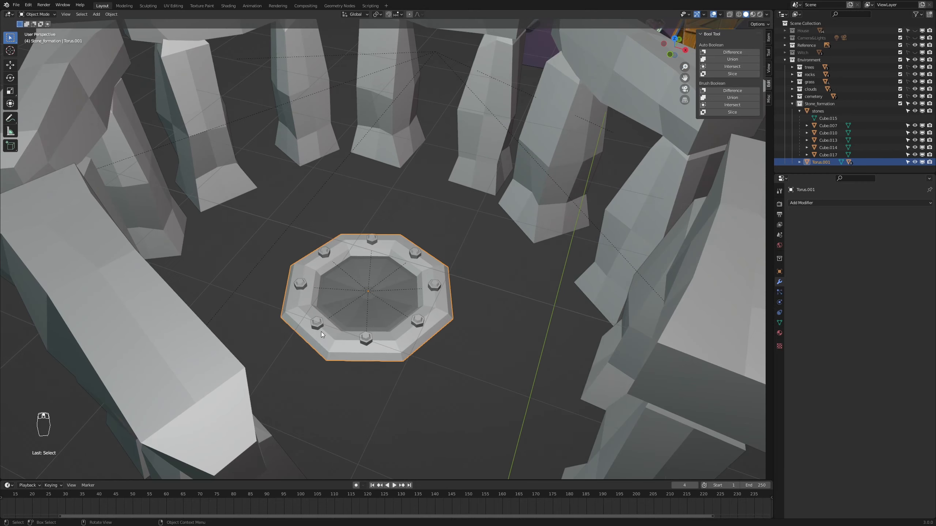
middle_click_drag(461, 374, 502, 386, "shift")
scroll(555, 396, "up", 2)
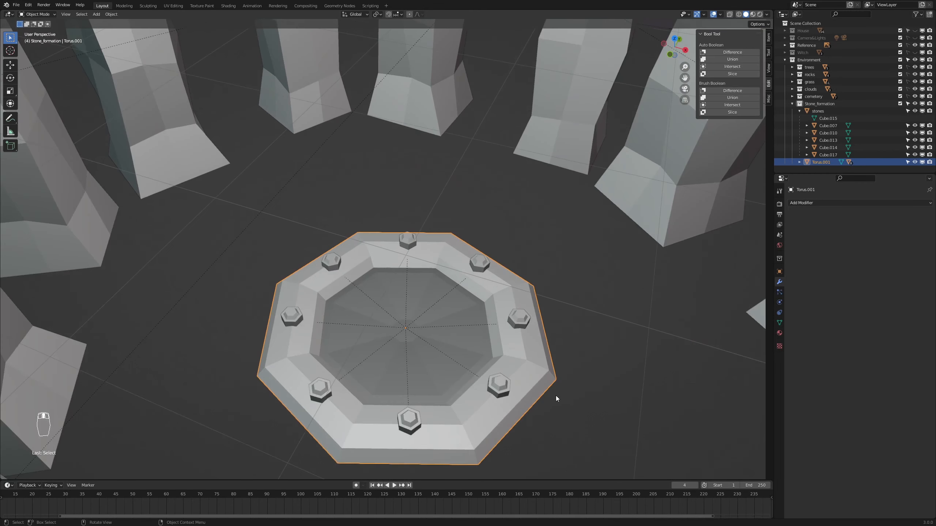
double_click(822, 161)
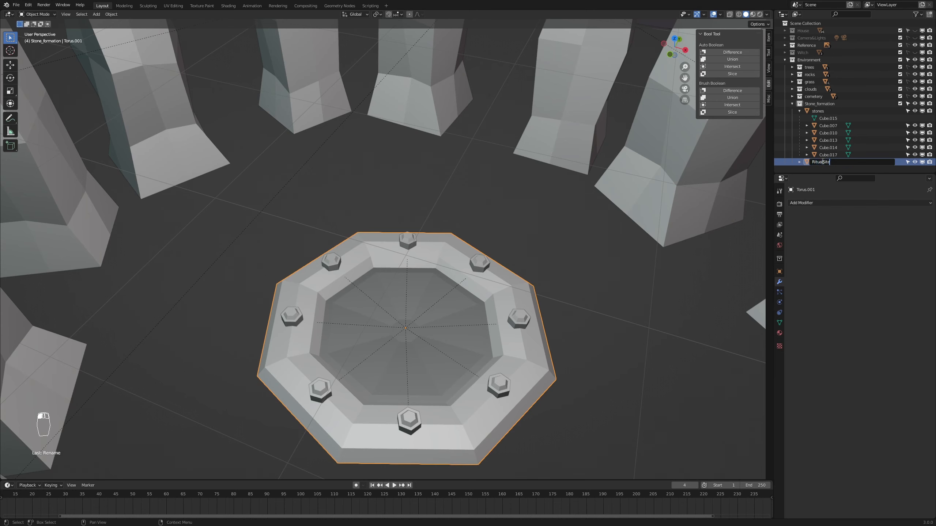
key("Return")
Step: Collapse the stones hierarchy in the Stone_formation collection and select the stones object
left_click(800, 119)
left_click(867, 117)
scroll(565, 249, "down", 3)
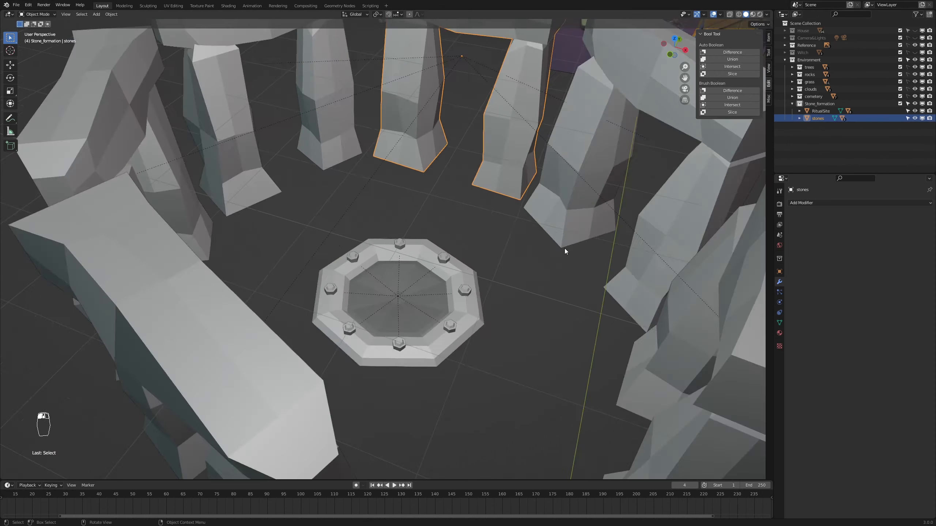
scroll(564, 249, "down", 8)
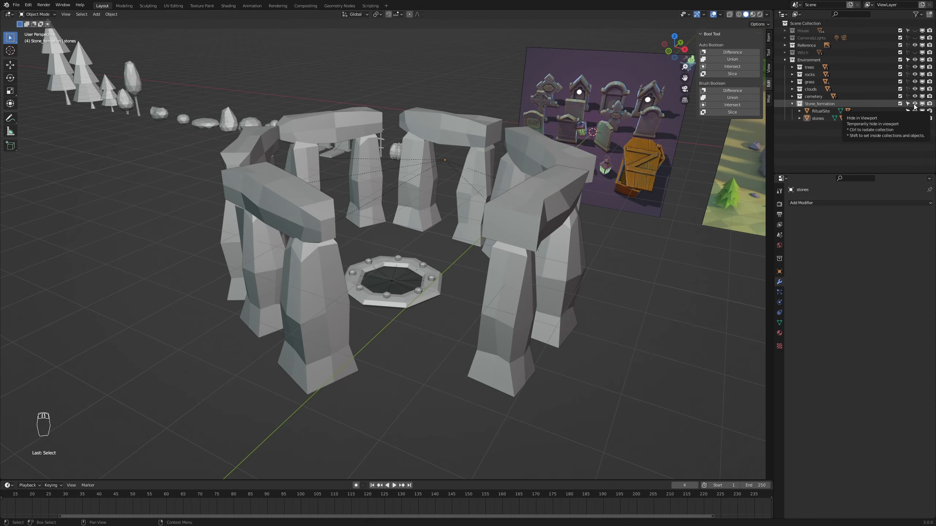
Step: Hide the Stone_formation collection and add a UV sphere with 12 segments, 10 rings and a 1 m radius
left_click(915, 103)
key("KP_1")
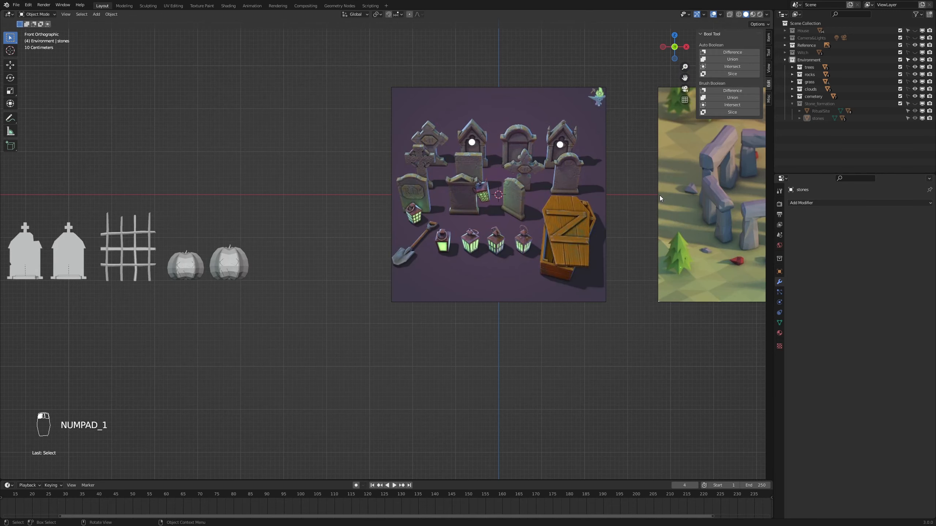
scroll(681, 229, "up", 2)
middle_click_drag(573, 255, 452, 254, "shift")
scroll(475, 233, "down", 1)
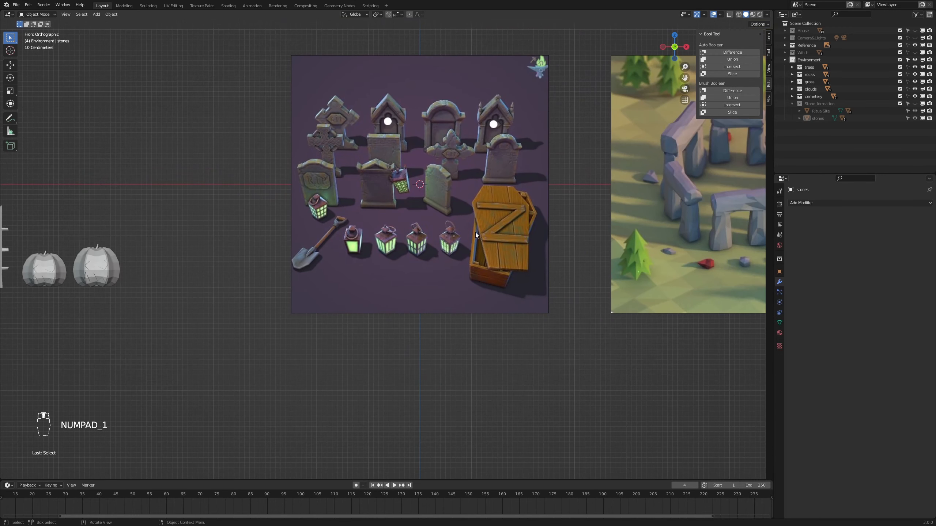
key("shift+a")
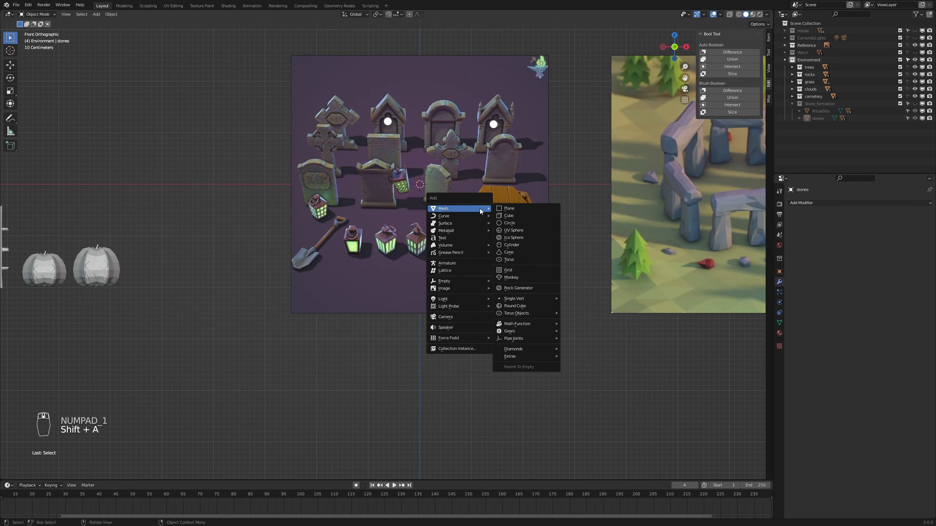
left_click(525, 231)
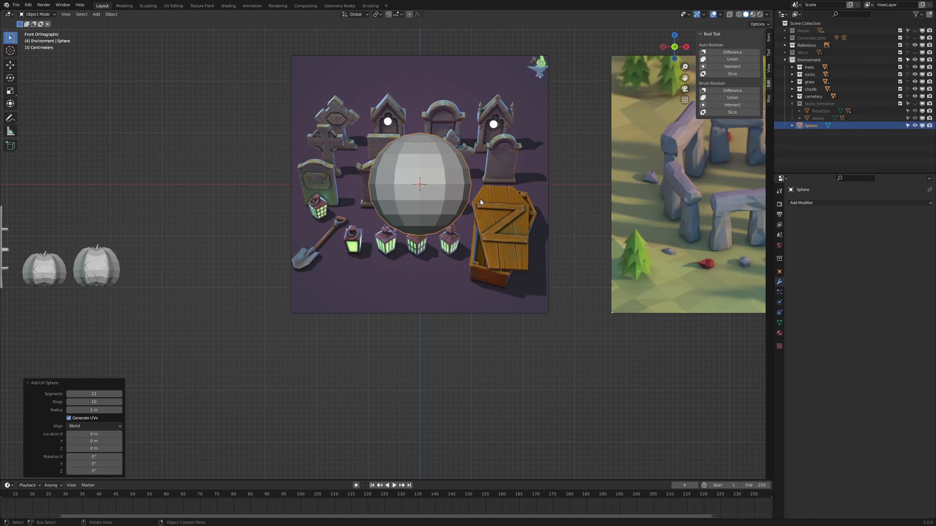
Step: Lower the sphere to the pumpkins' base level and move it about 4.04 m along negative X, beside them
scroll(478, 219, "up", 1)
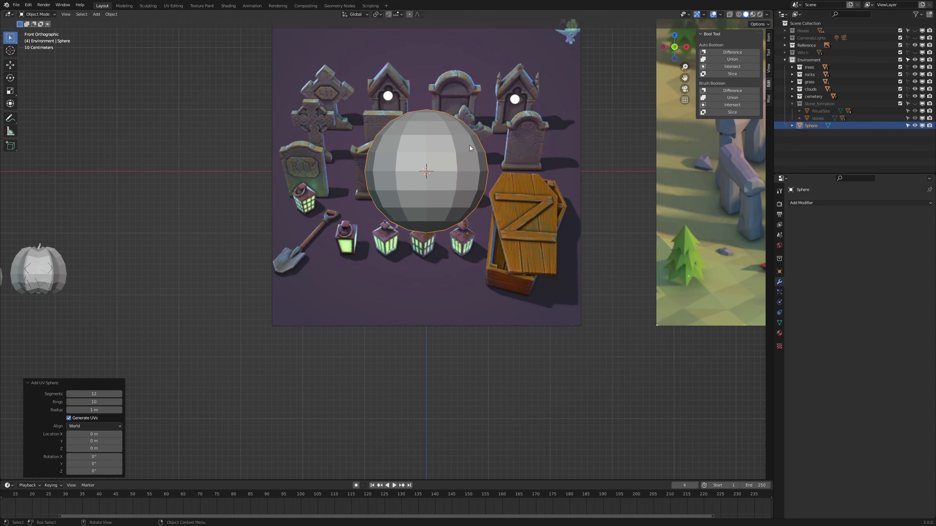
key("g")
key("z")
left_click(471, 210)
key("g")
key("x")
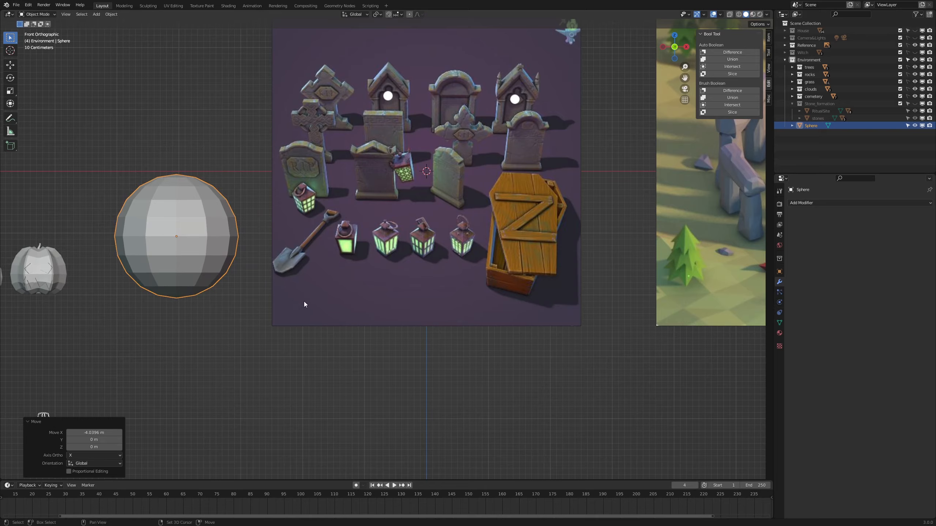
Step: Raise the sphere's bottom vertex about 0.027 m along Z using smooth proportional editing with a size of about 0.424
middle_click_drag(305, 301, 518, 275, "shift")
scroll(518, 275, "up", 3)
key("Tab")
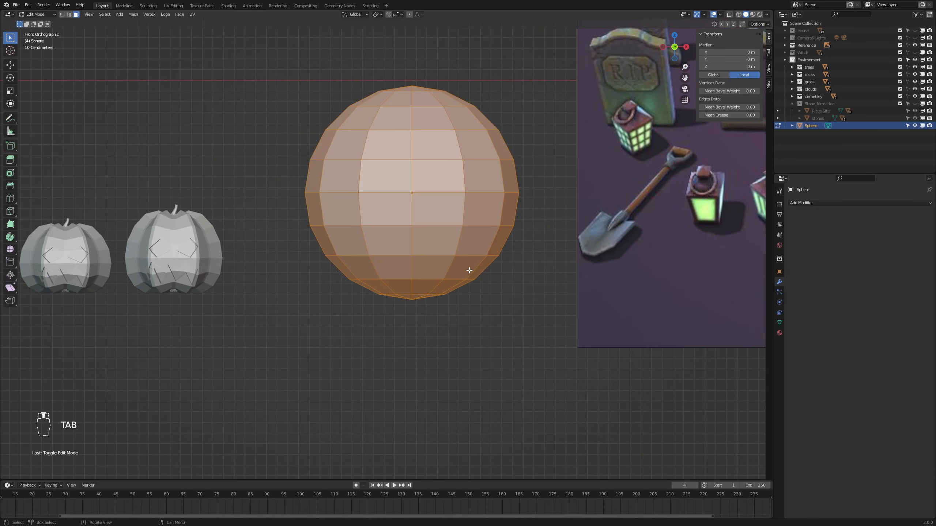
key("1")
left_click(411, 300)
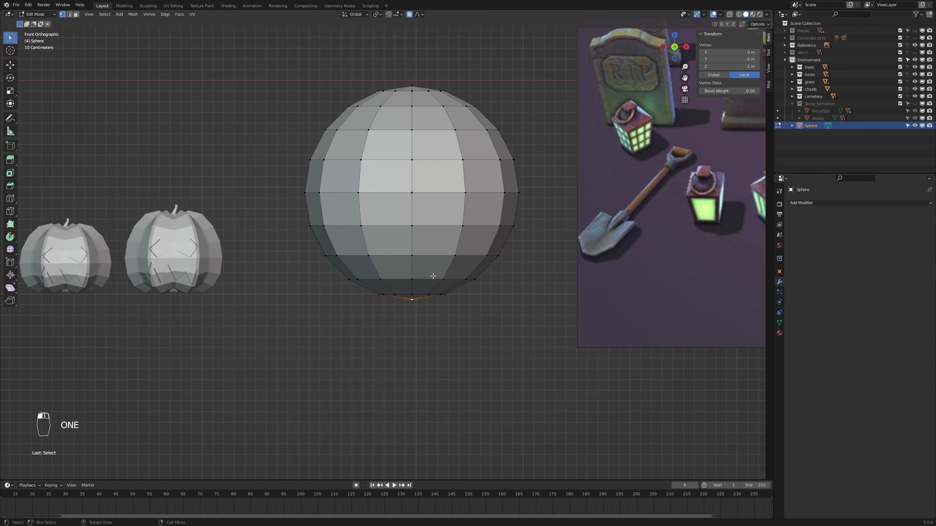
key("g")
key("z")
scroll(432, 276, "up", 1)
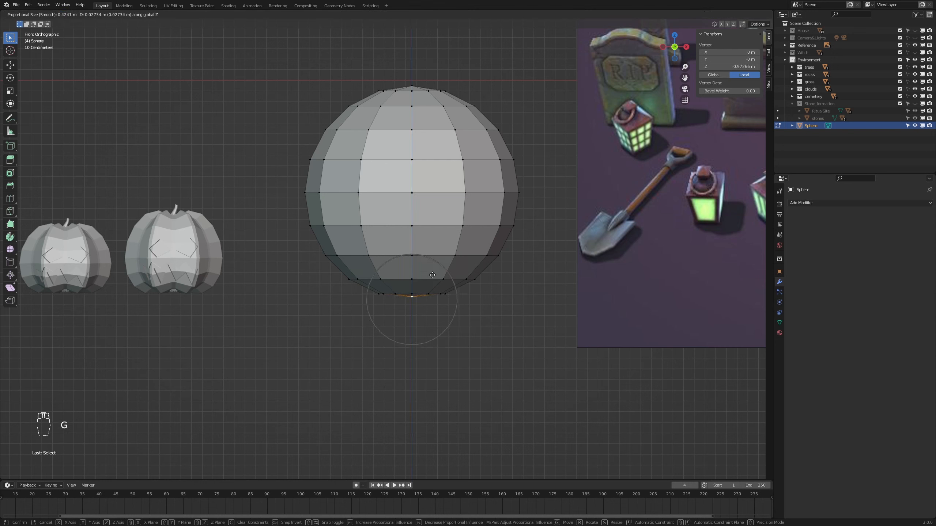
left_click(432, 274)
middle_click_drag(539, 233, 508, 349, "shift")
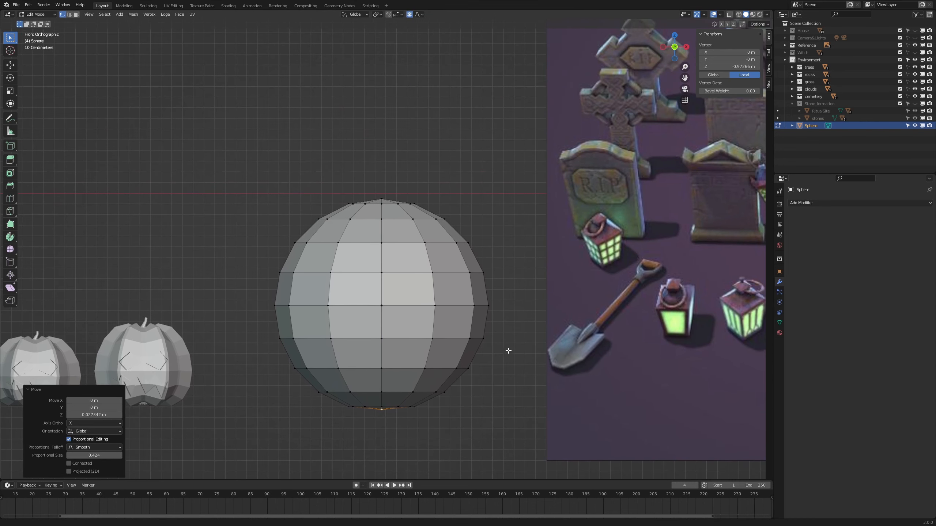
Step: Move the whole sphere along negative Y so it stands clear in front of the row of props
middle_click_drag(454, 192, 451, 205)
middle_click_drag(535, 173, 378, 368, "shift")
scroll(364, 309, "up", 2)
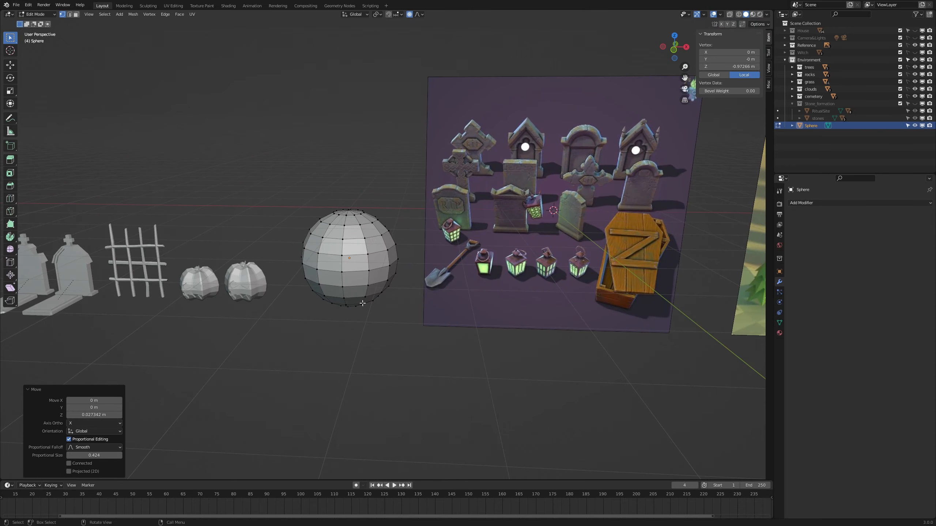
scroll(389, 300, "down", 4)
middle_click_drag(390, 300, 513, 306)
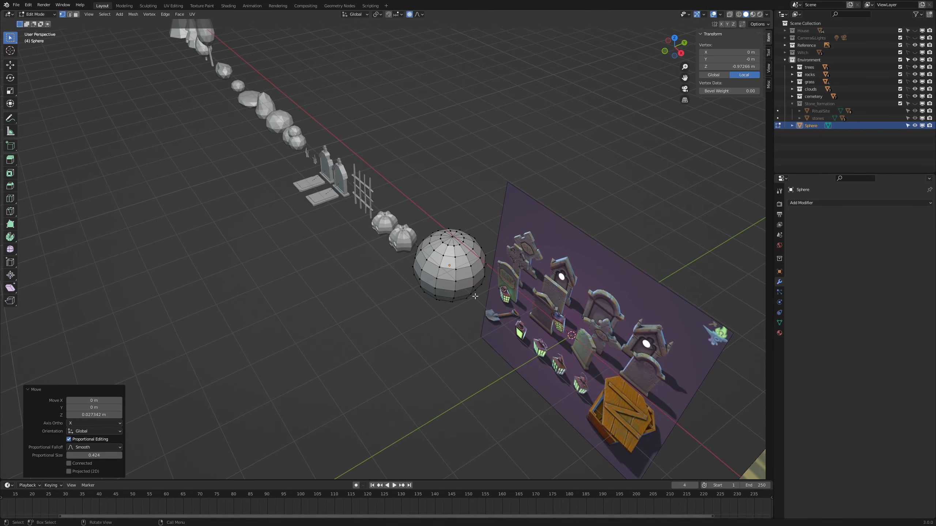
key("Tab")
scroll(530, 304, "up", 3)
key("g")
key("y")
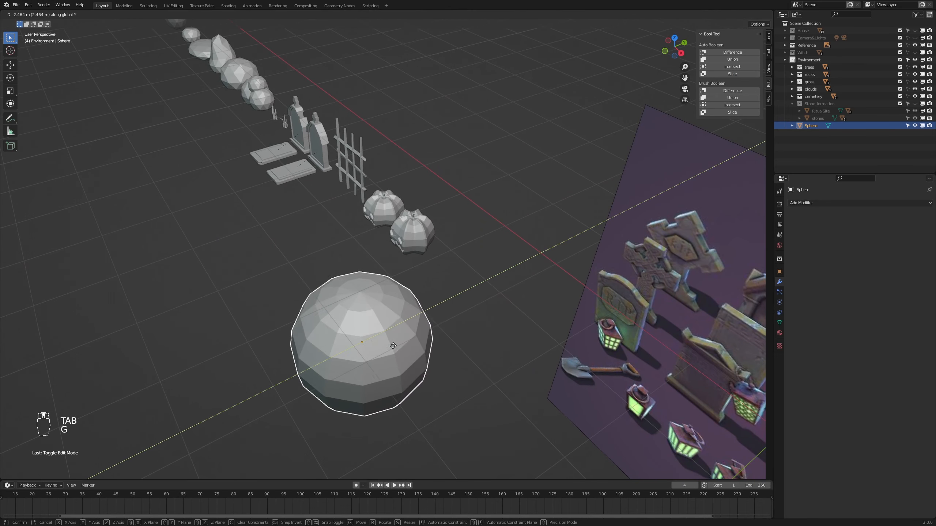
left_click(386, 348)
Step: Delete the faces of the sphere's top cap, comprising the pole triangles and the ring around them
key("Tab")
key("3")
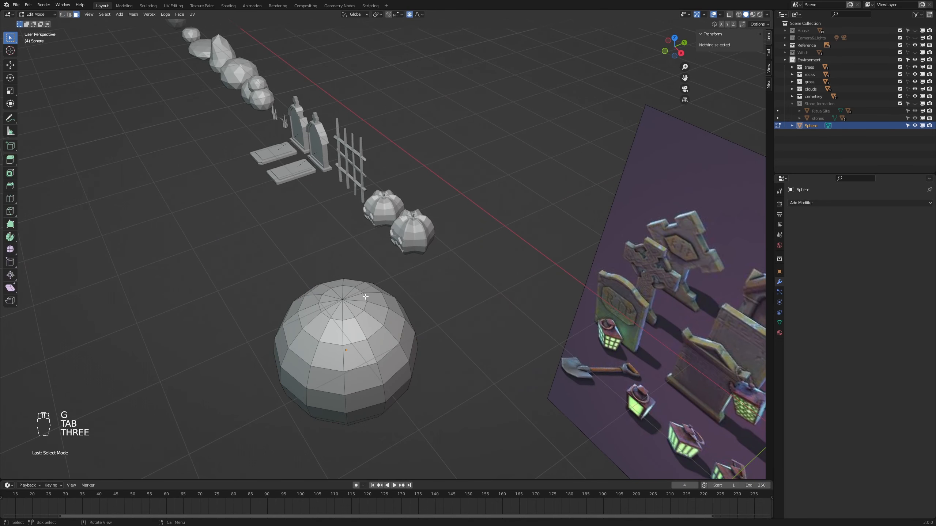
left_click_drag(365, 288, 316, 326)
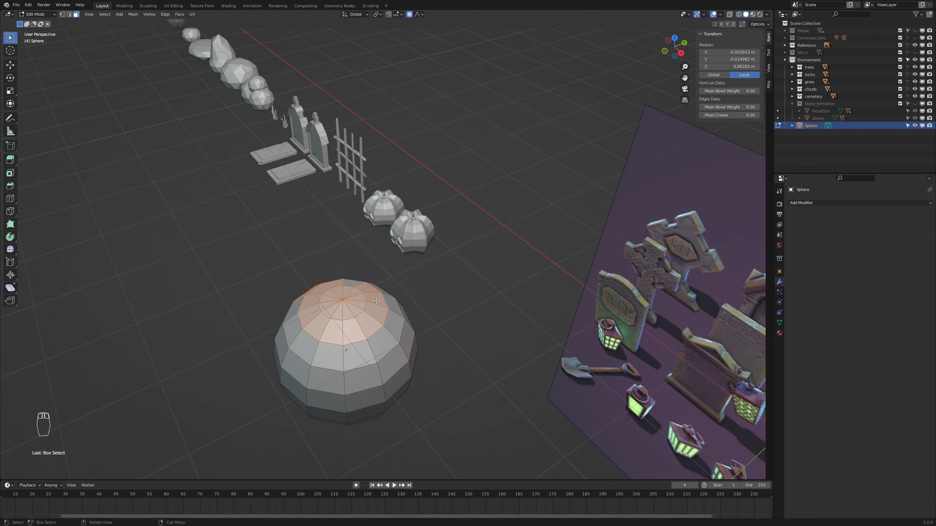
middle_click_drag(376, 301, 428, 303)
middle_click_drag(37, 207, 139, 176, "shift")
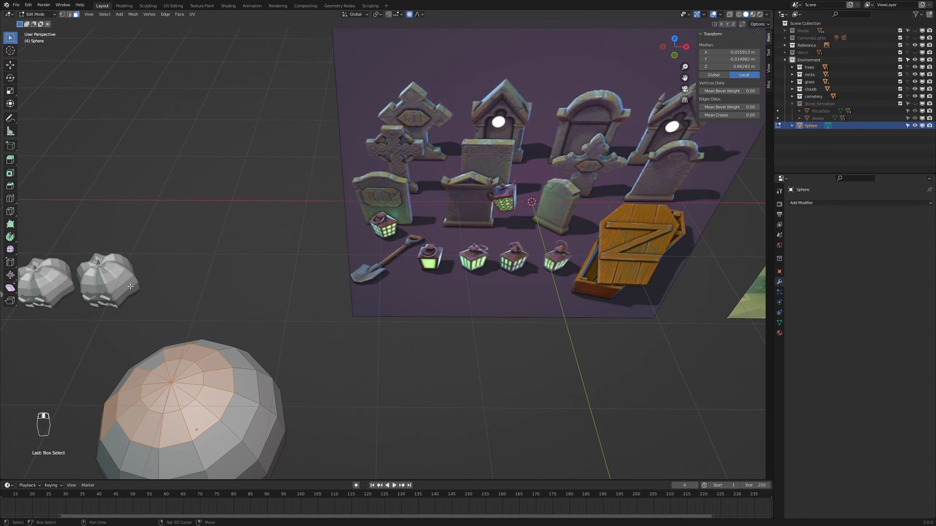
left_click(102, 416, "shift")
left_click(155, 363, "shift")
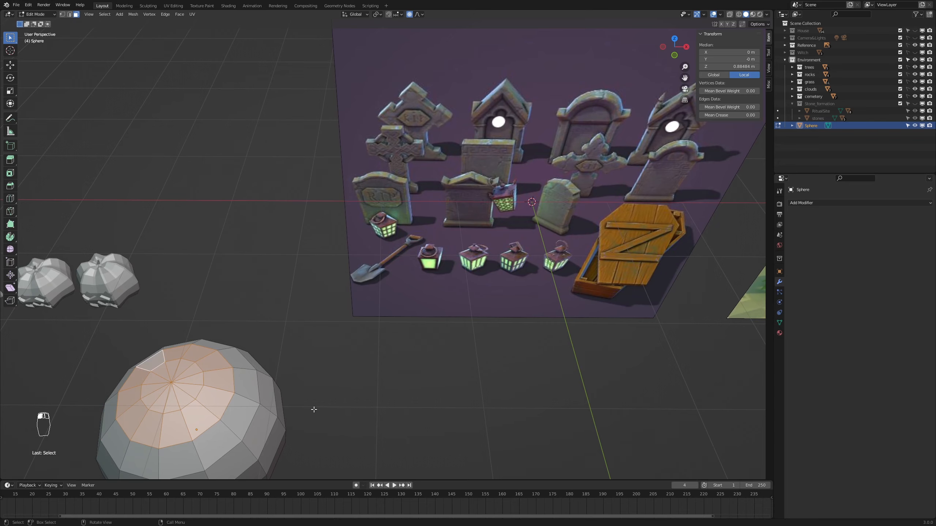
middle_click_drag(314, 410, 580, 243, "shift")
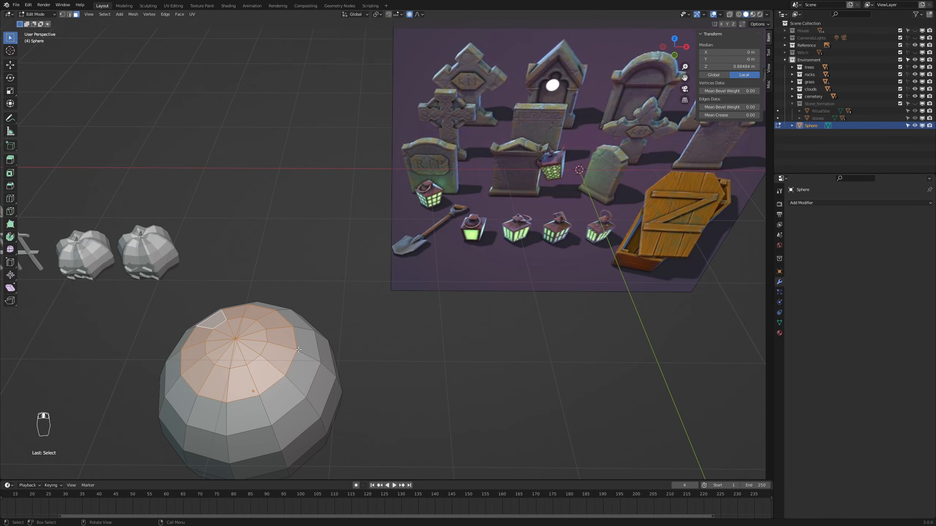
key("x")
left_click(296, 364)
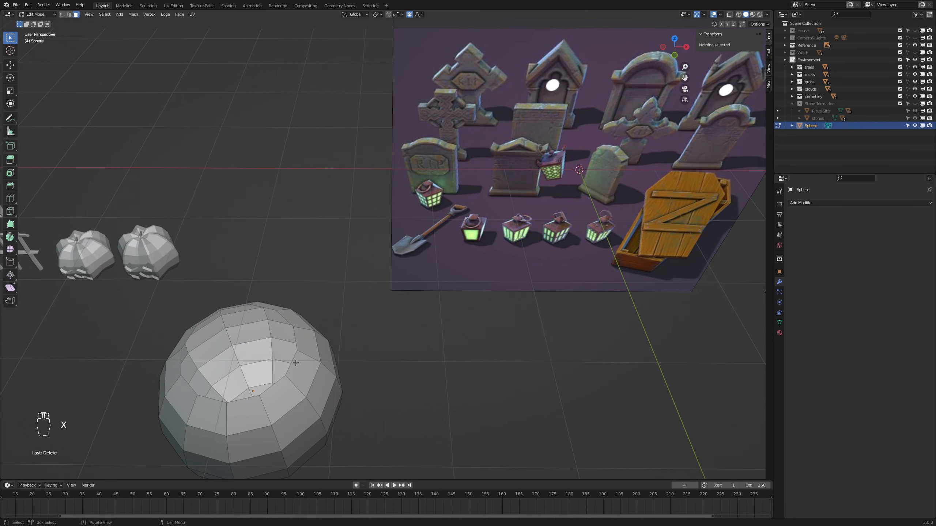
Step: Delete the ring of faces bordering the sphere's opening to widen it
middle_click_drag(319, 399, 344, 409)
key("2")
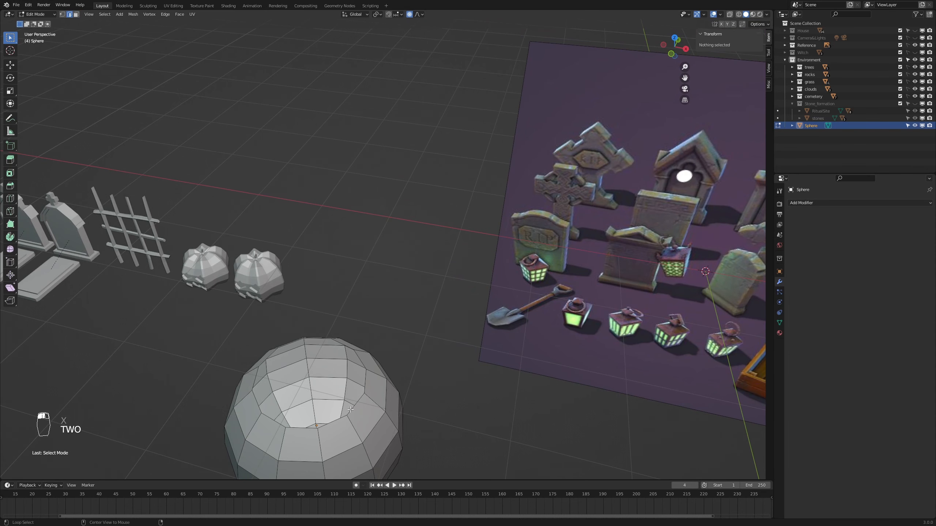
left_click(350, 409, "alt")
middle_click_drag(408, 410, 584, 436)
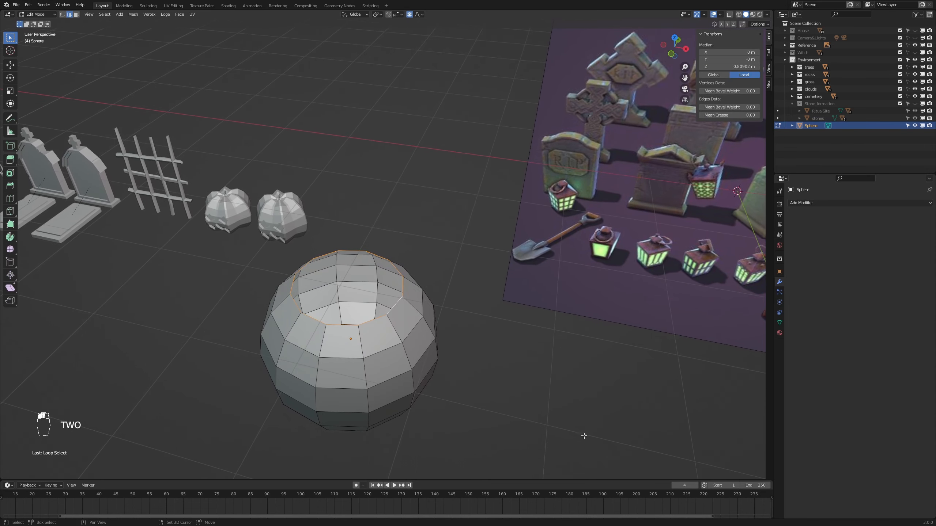
middle_click_drag(457, 391, 473, 260)
scroll(474, 260, "up", 3)
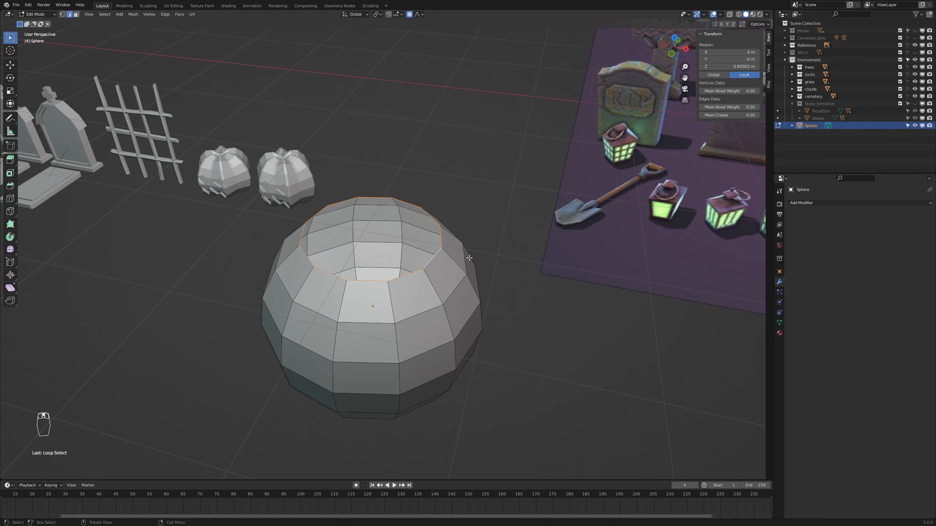
key("3")
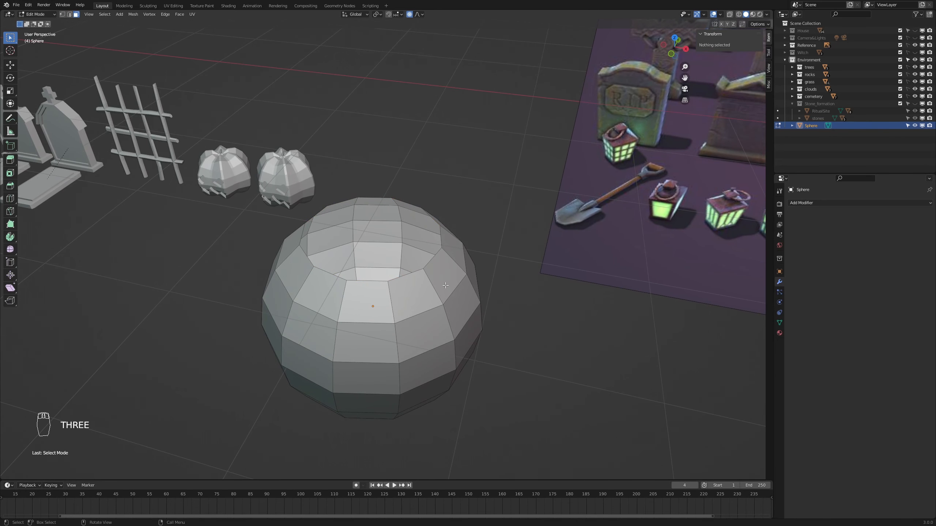
left_click(417, 289, "alt")
key("x")
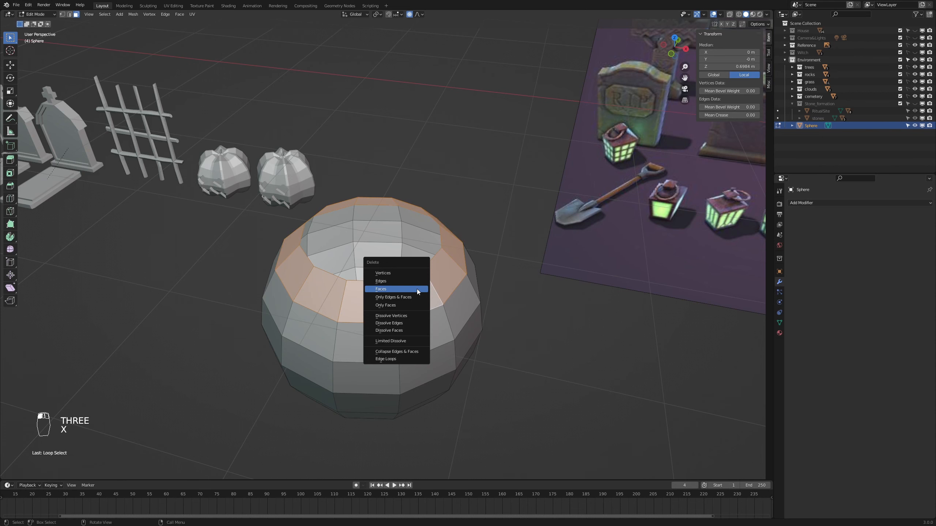
left_click(418, 290)
Step: Scale the edge loop around the opening outward by 1.168 with proportional editing, working from the top view
key("2")
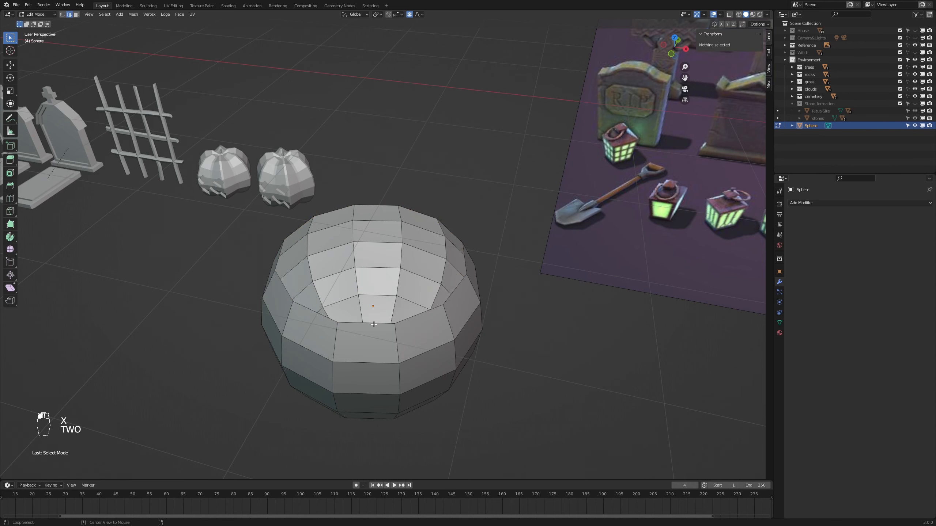
left_click(374, 324, "alt")
key("KP_7")
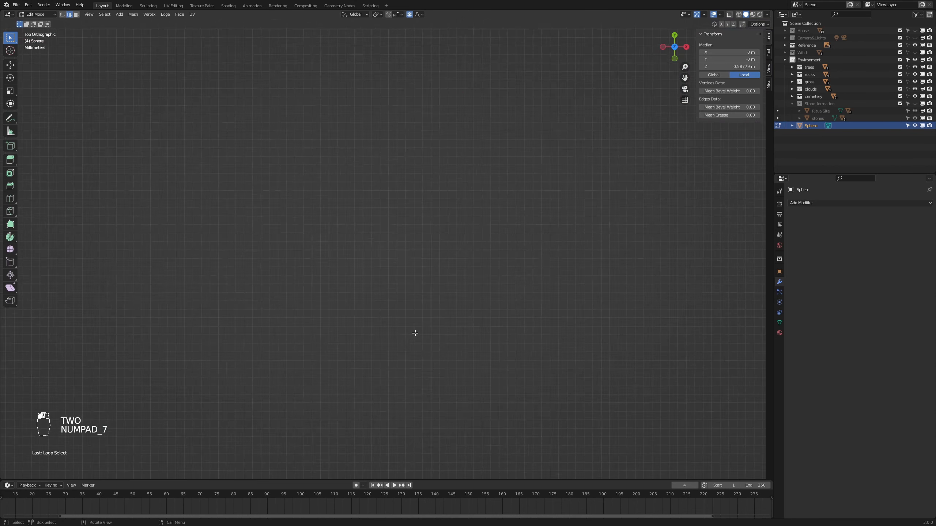
scroll(423, 341, "down", 3)
scroll(436, 353, "down", 3)
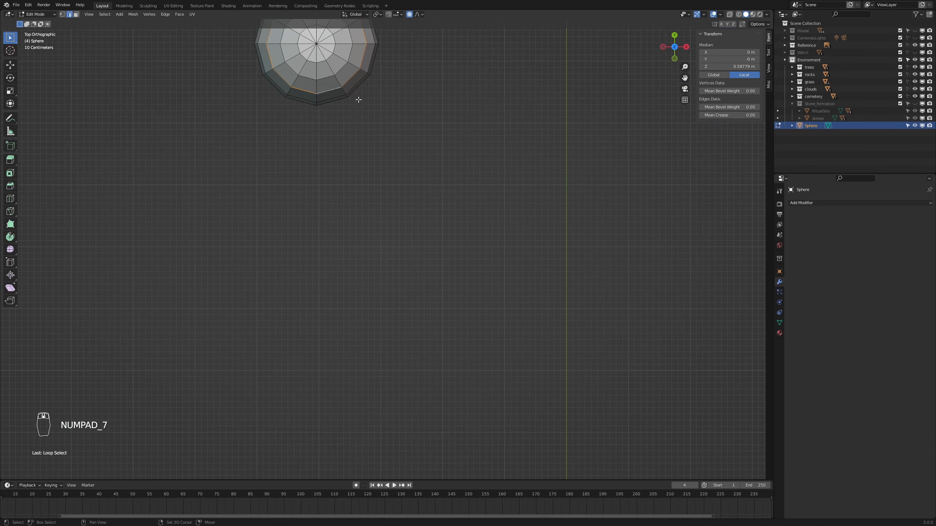
key("KP_Decimal")
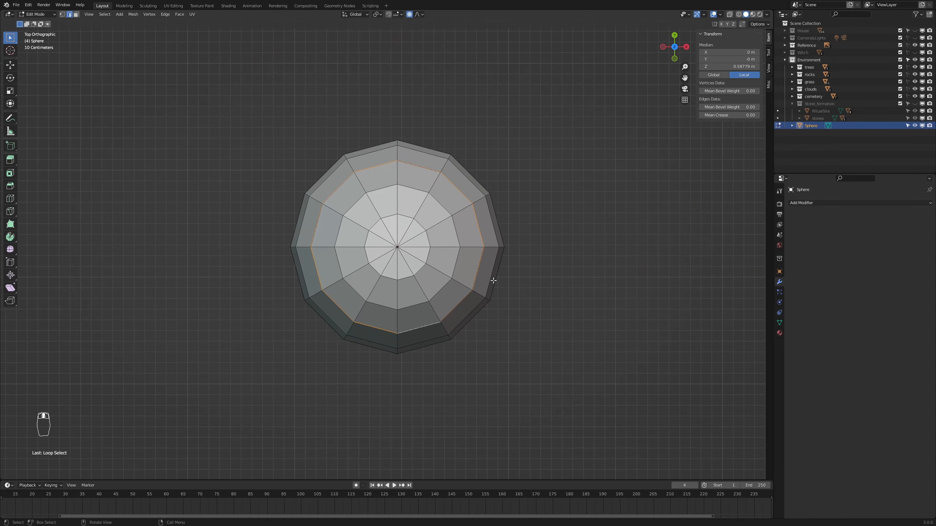
key("s")
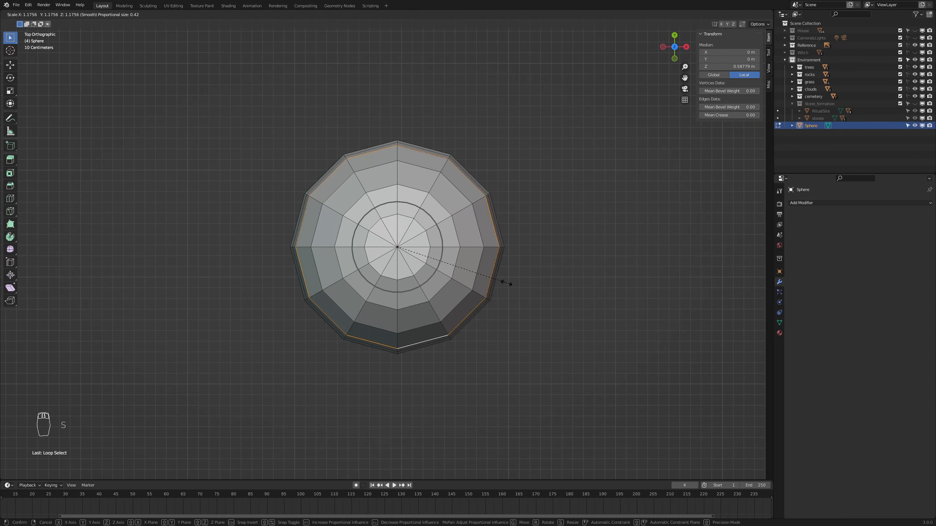
left_click(506, 283)
Step: Scale the rim edge loop back in by 0.917 with proportional editing
middle_click_drag(539, 356, 501, 187)
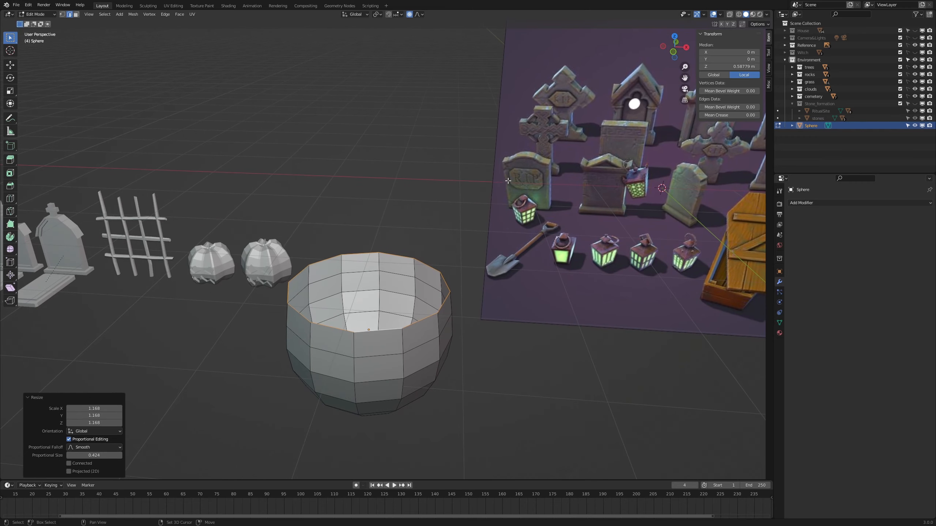
scroll(501, 187, "up", 2)
key("s")
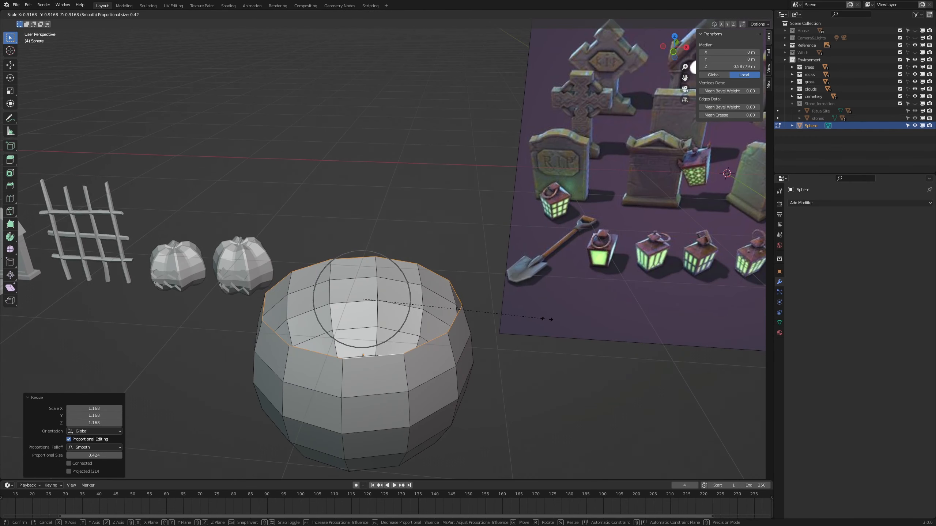
left_click(545, 319)
Step: Extrude the pot's rim edge loop and scale it inward by 0.944, with proportional editing turned off
middle_click_drag(529, 349, 527, 367)
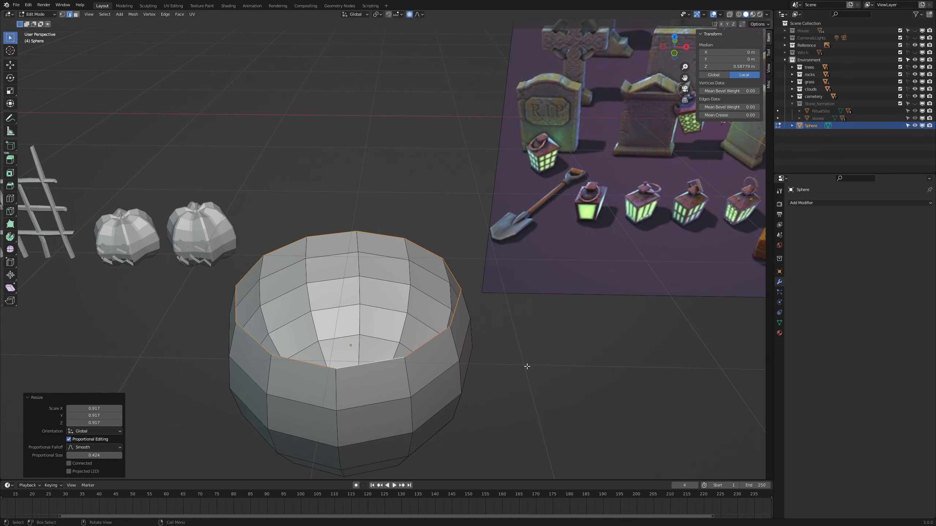
key("e")
right_click(527, 366)
key("s")
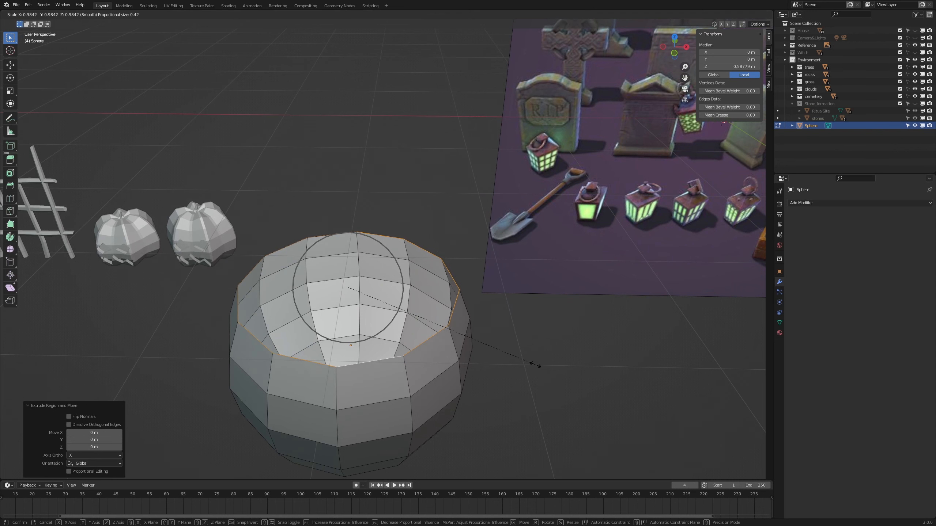
right_click(533, 364)
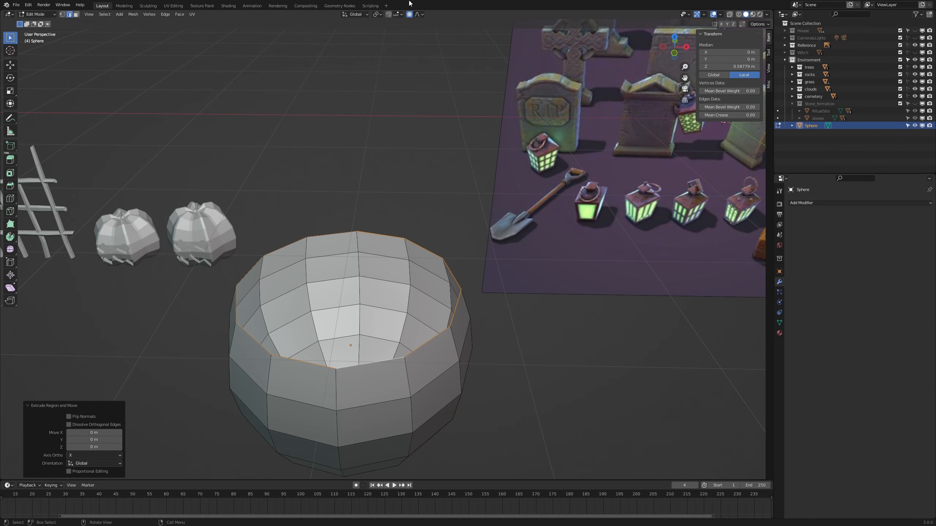
key("s")
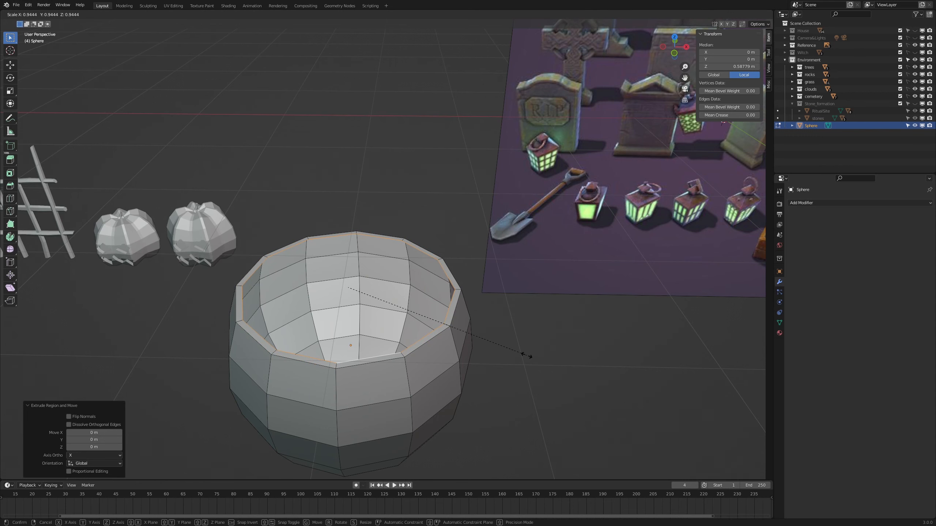
left_click(527, 356)
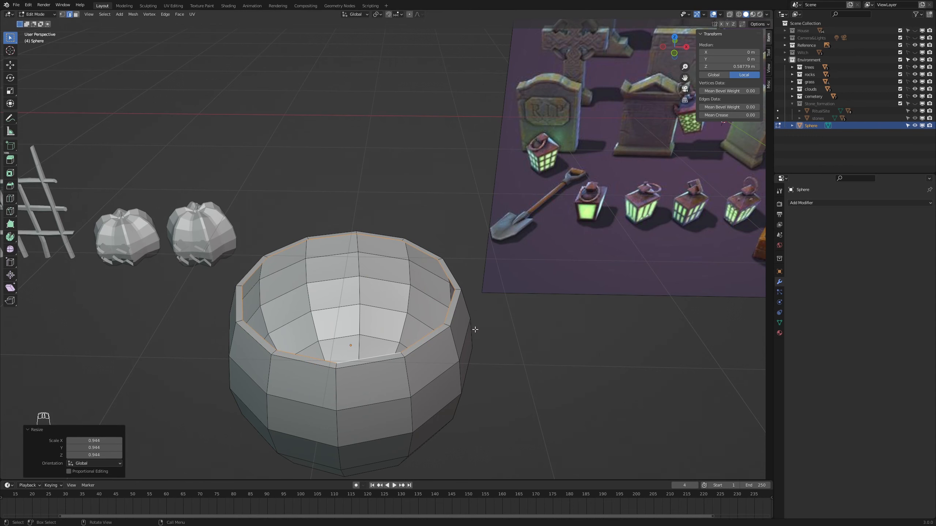
Step: Extrude the inner rim loop and move it down about 0.107 m along Z to form the inner wall
middle_click_drag(476, 327, 516, 313)
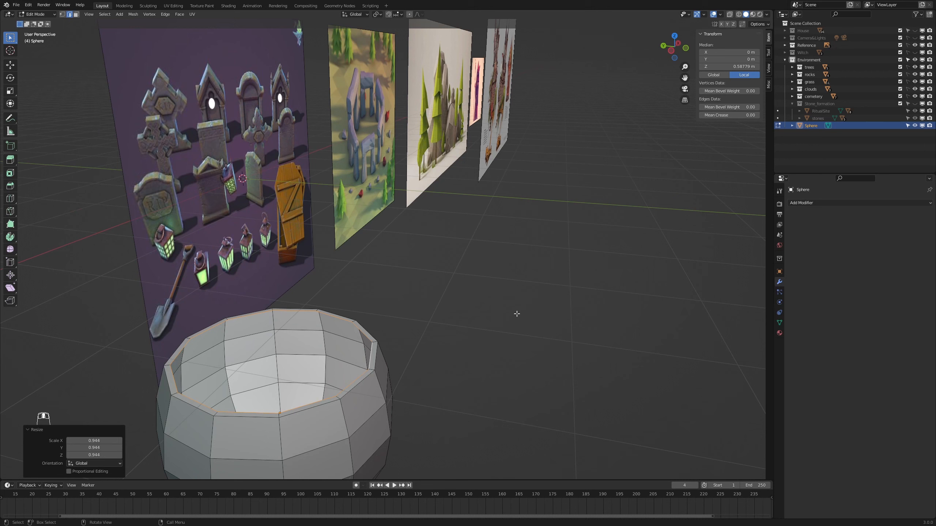
key("e")
right_click(408, 310)
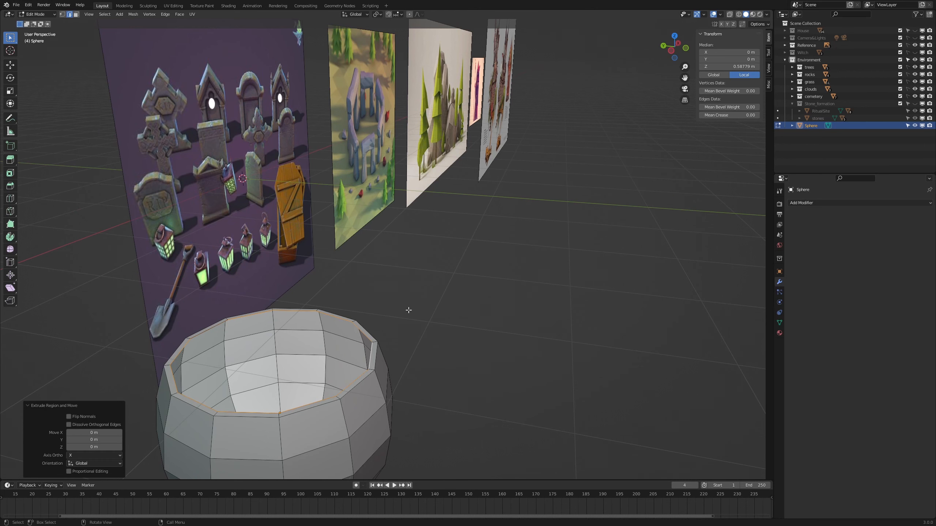
key("g")
key("z")
left_click(438, 335)
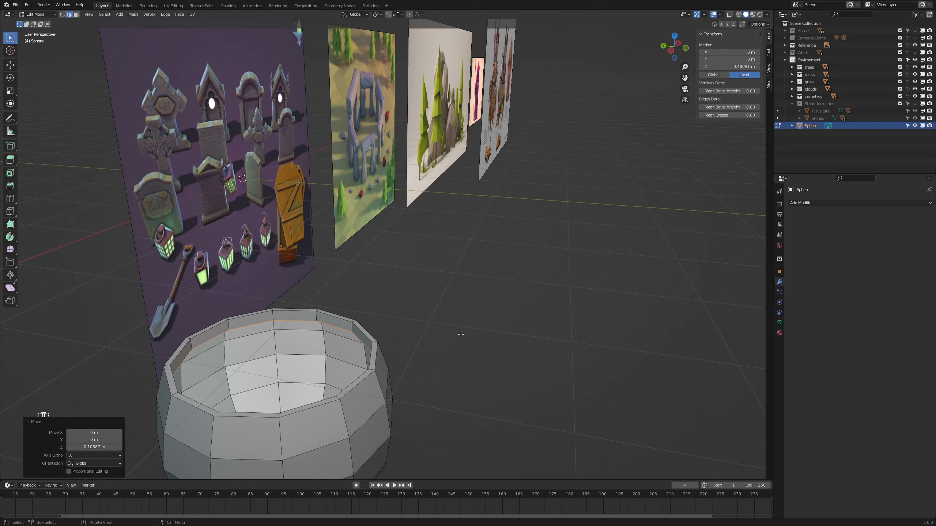
Step: Scale the lower edge loop of the inner wall outward by 1.041
middle_click_drag(455, 340, 426, 348)
scroll(412, 347, "up", 5)
key("s")
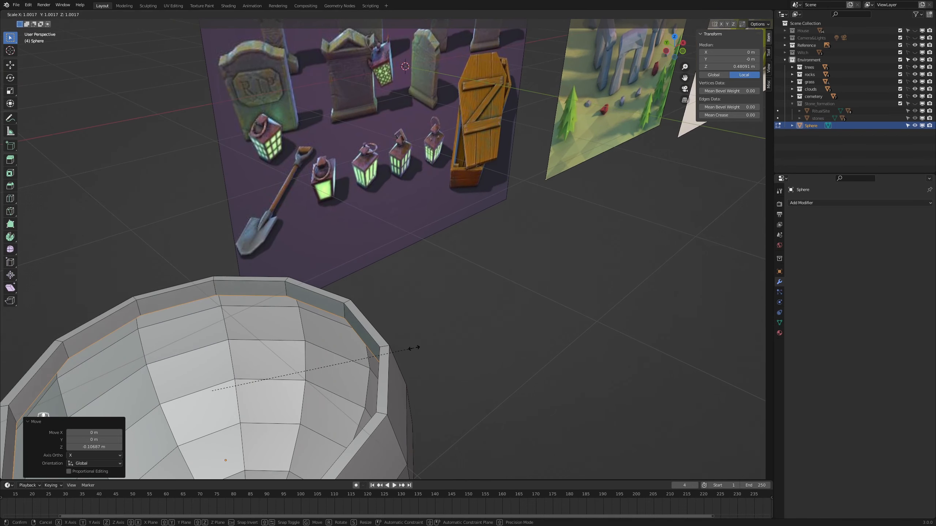
left_click(419, 349)
Step: Fill the lower inner edge loop with a single face to form the pot's contents surface
middle_click_drag(424, 349, 415, 374)
middle_click_drag(458, 420, 420, 331, "shift")
scroll(423, 327, "up", 2)
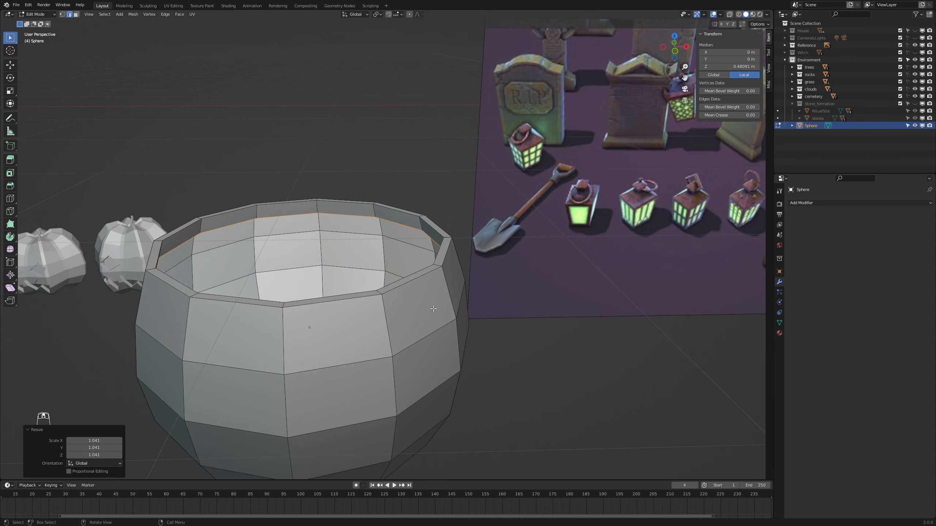
key("f")
middle_click_drag(349, 295, 300, 292)
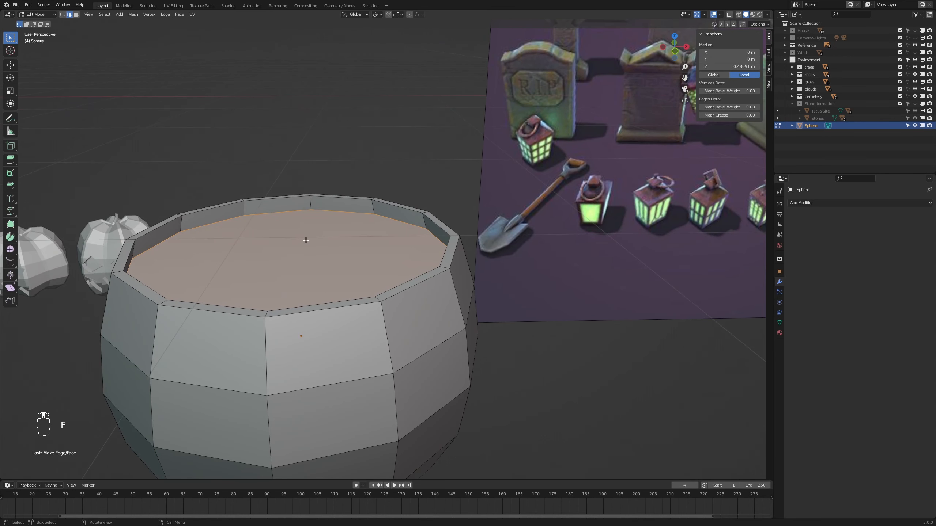
Step: Lower the filled face about 0.097 m along Z and scale it by 0.993
key("g")
key("z")
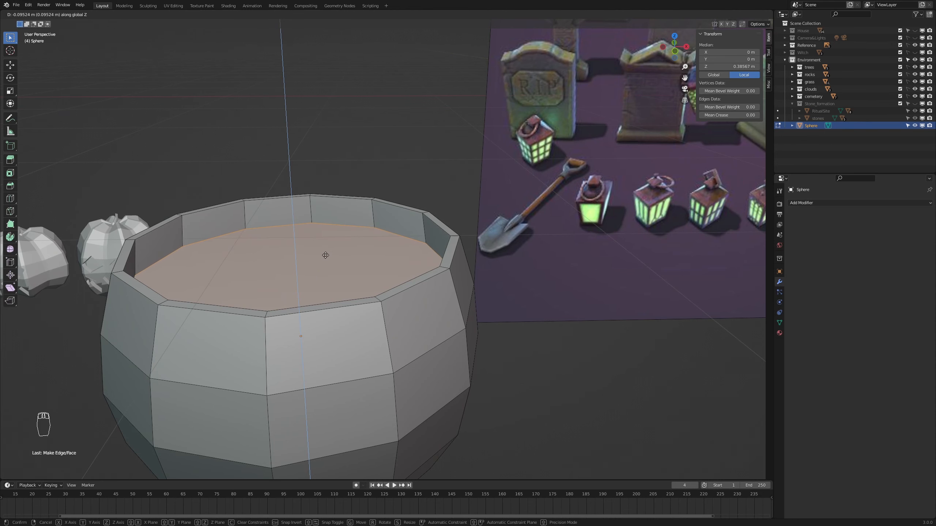
left_click(324, 258)
key("s")
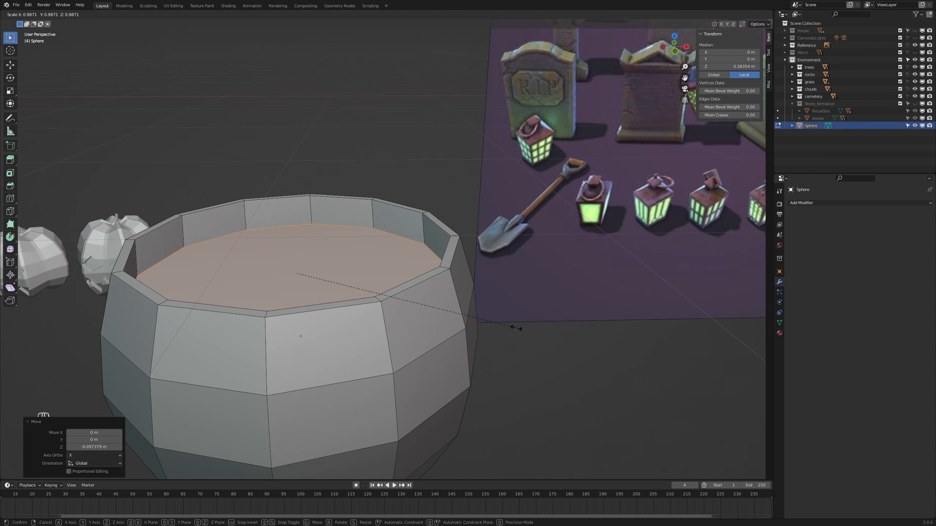
left_click(518, 328)
Step: Select the two-by-two blocks of side faces on the pot's opposite X sides and inset them by 0.130 m
middle_click_drag(518, 328, 377, 417)
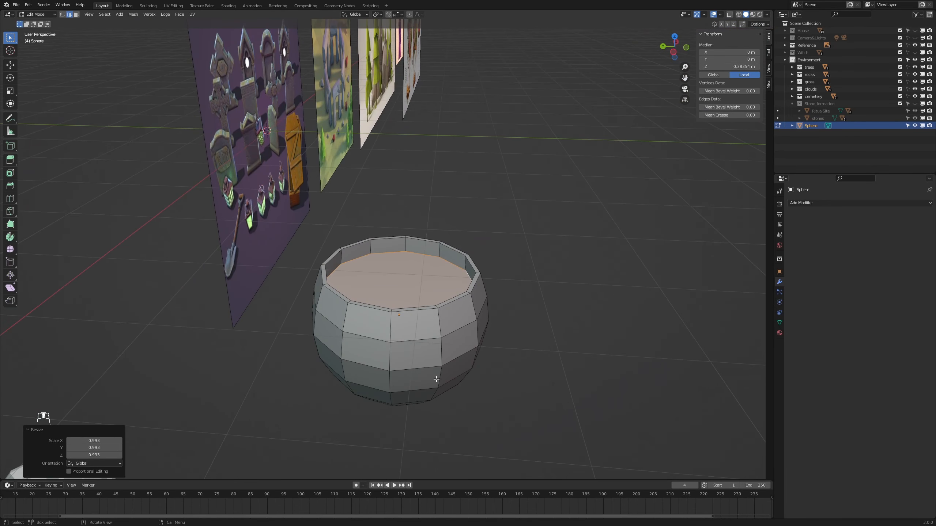
middle_click_drag(436, 380, 409, 347)
left_click_drag(360, 373, 438, 391)
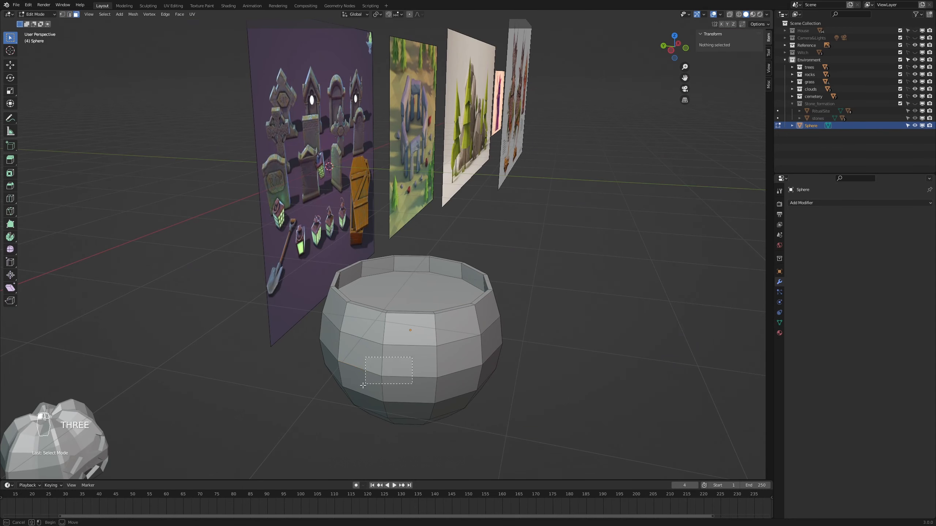
key("3")
middle_click_drag(527, 384, 431, 440)
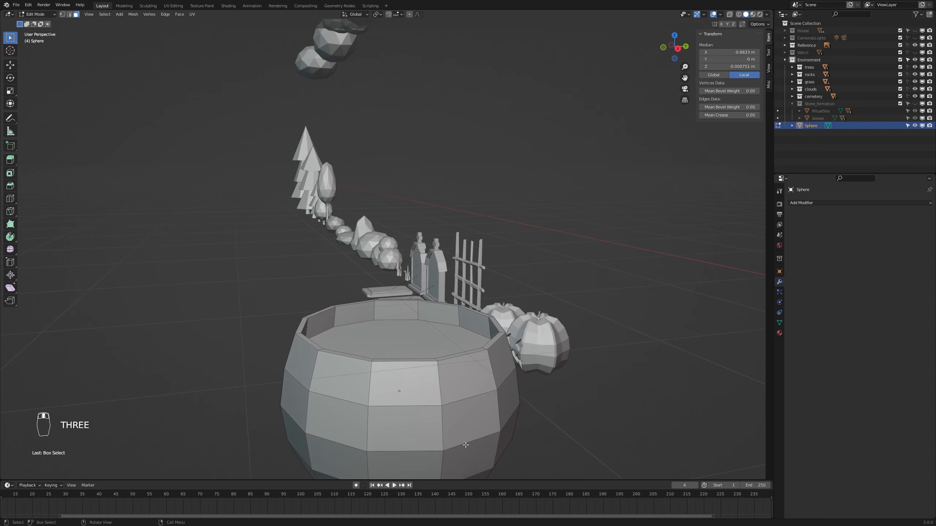
key("b")
left_click_drag(409, 456, 424, 455)
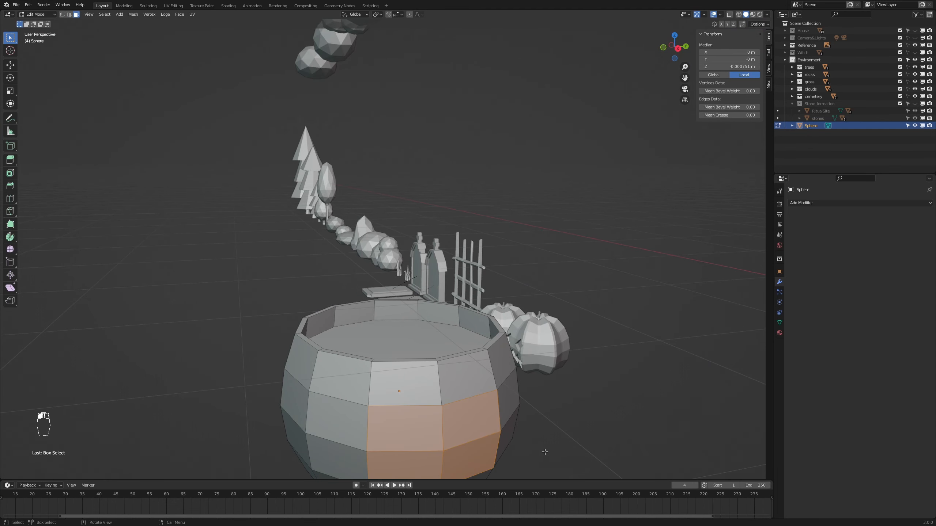
key("i")
left_click(529, 453)
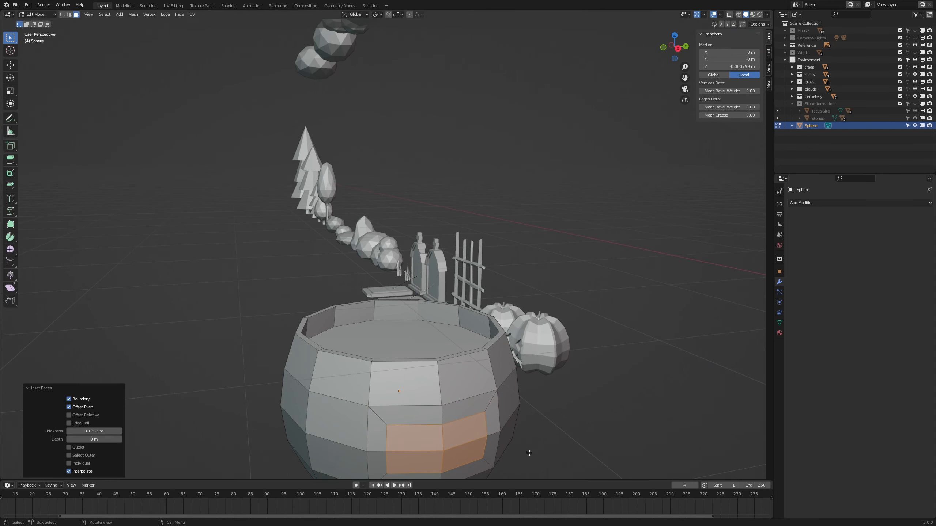
Step: Narrow the inset side faces along Y, scaling first by 0.528 and then slightly further
key("s")
key("y")
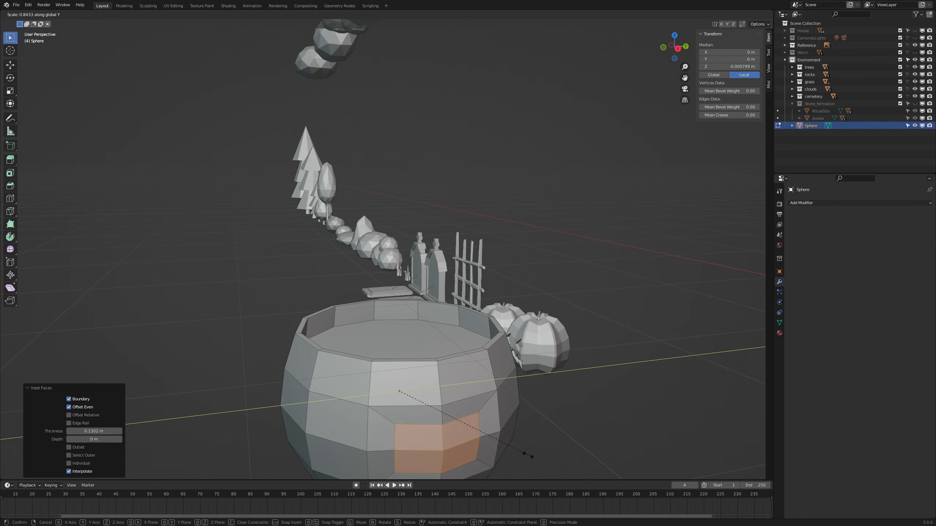
left_click(468, 446)
middle_click_drag(468, 446, 545, 422)
scroll(564, 450, "up", 2)
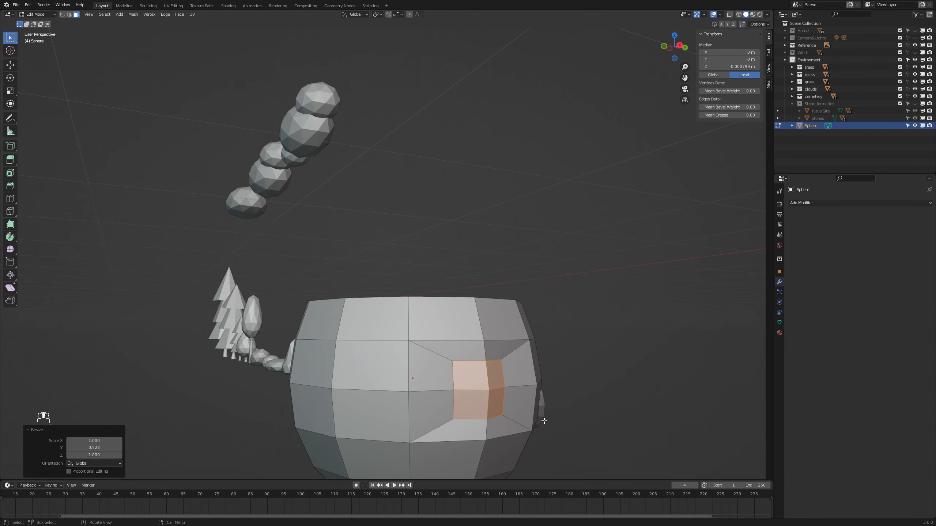
key("s")
key("y")
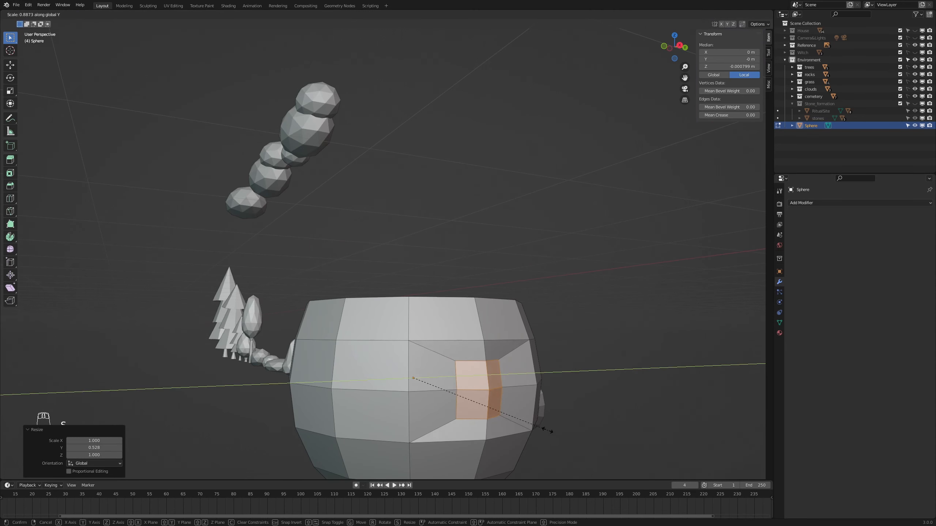
left_click(506, 412)
Step: Scale the inset side faces outward along X by 1.047 to start the handles
middle_click_drag(505, 412, 595, 433)
key("s")
key("x")
left_click(572, 438)
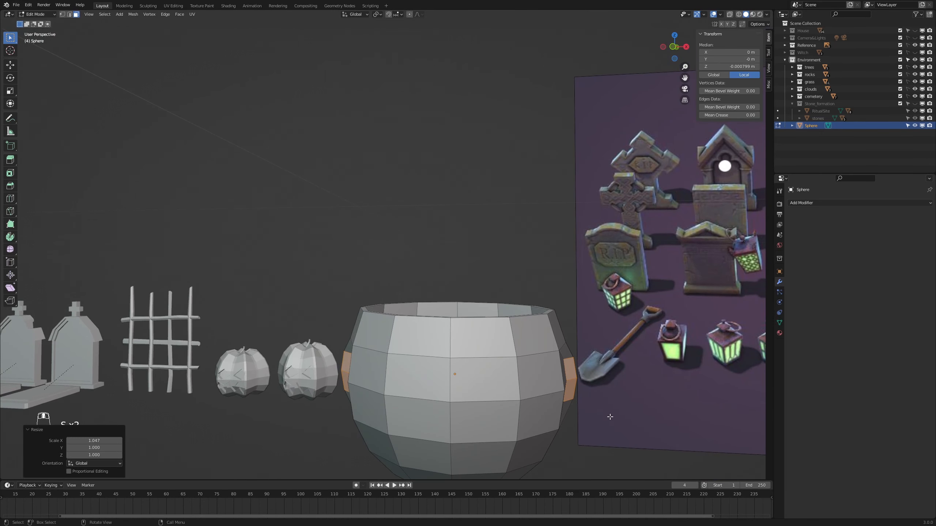
Step: Extrude the handle faces on both sides and scale them farther outward along X
key("e")
right_click(611, 417)
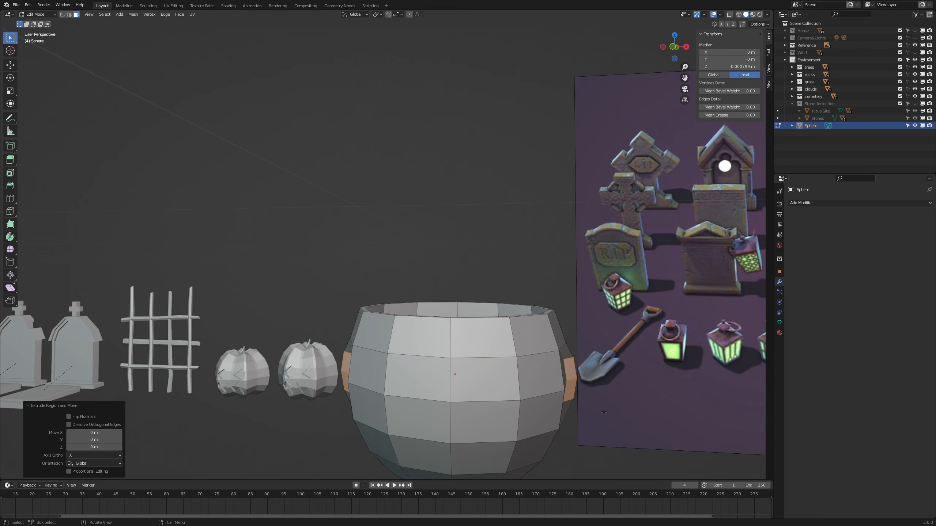
key("s")
key("x")
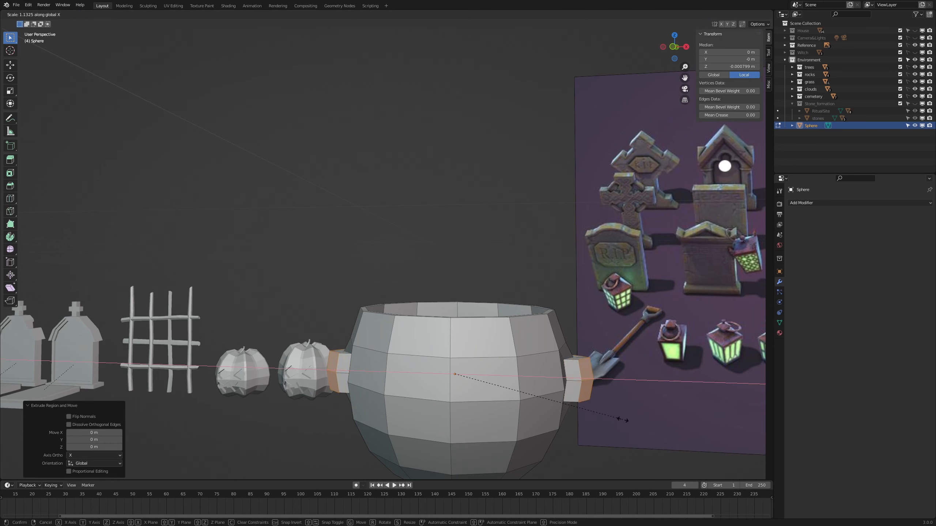
left_click(607, 412)
Step: Scale the rim's inner edge loop inward by about 0.95 to thicken the pot's lip
middle_click_drag(608, 412, 615, 439)
key("Tab")
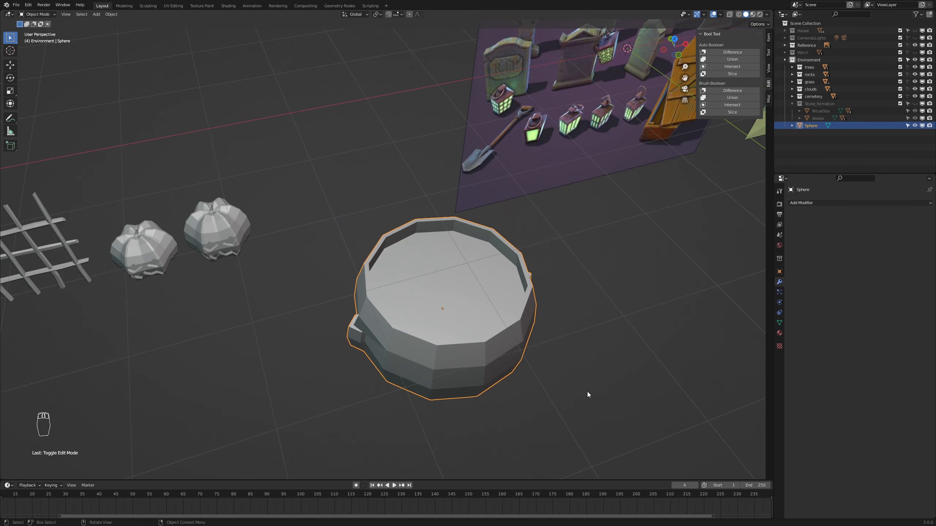
scroll(585, 391, "down", 2)
middle_click_drag(521, 352, 535, 331)
scroll(577, 338, "up", 3)
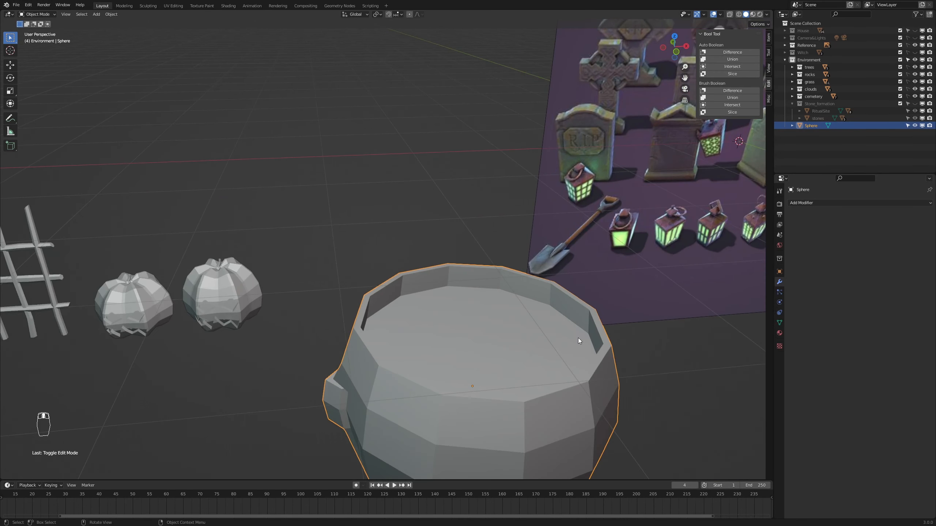
key("Tab")
scroll(607, 369, "up", 2)
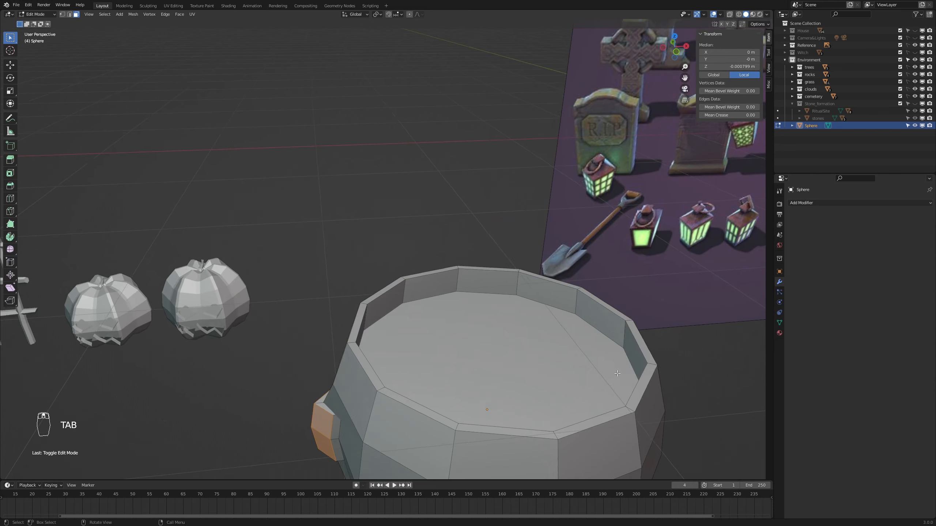
middle_click_drag(609, 374, 578, 384)
key("2")
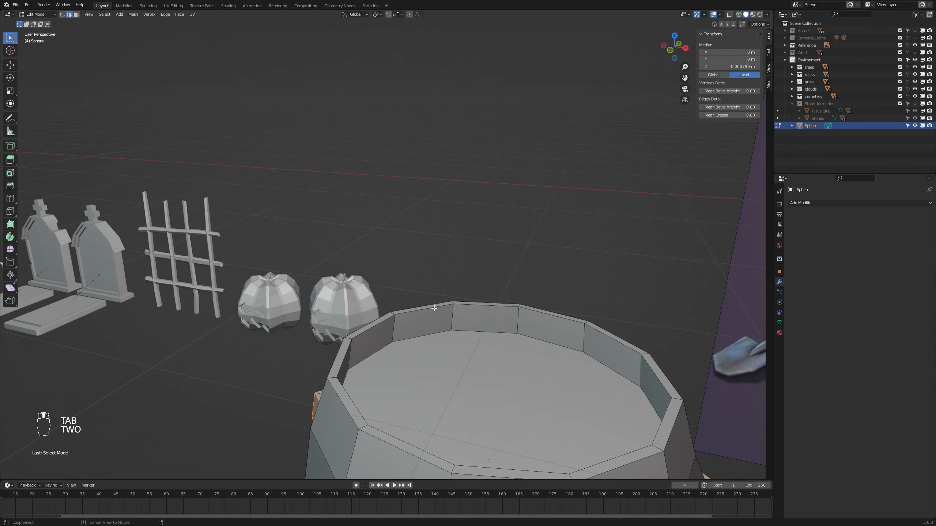
left_click(578, 384, "alt")
key("s")
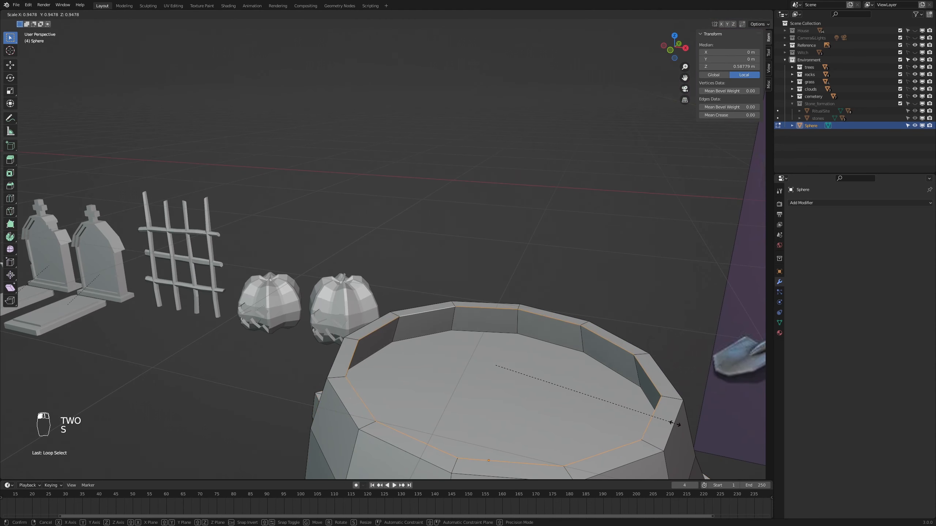
left_click(676, 424)
Step: Leave mesh editing, scale the cauldron to 0.84, and lower it about 0.11 m along Z to ground level beside the pumpkins
scroll(675, 424, "down", 1)
scroll(676, 424, "down", 3)
key("Tab")
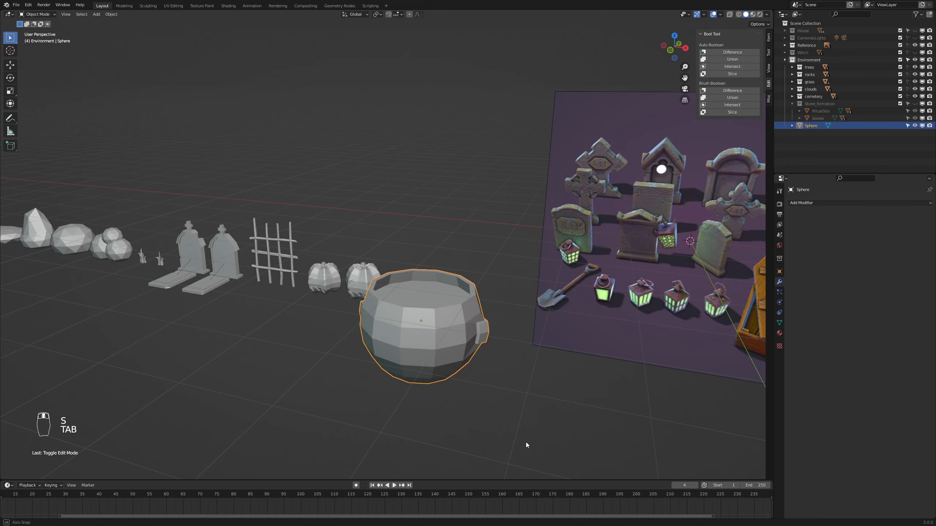
middle_click_drag(526, 442, 505, 353)
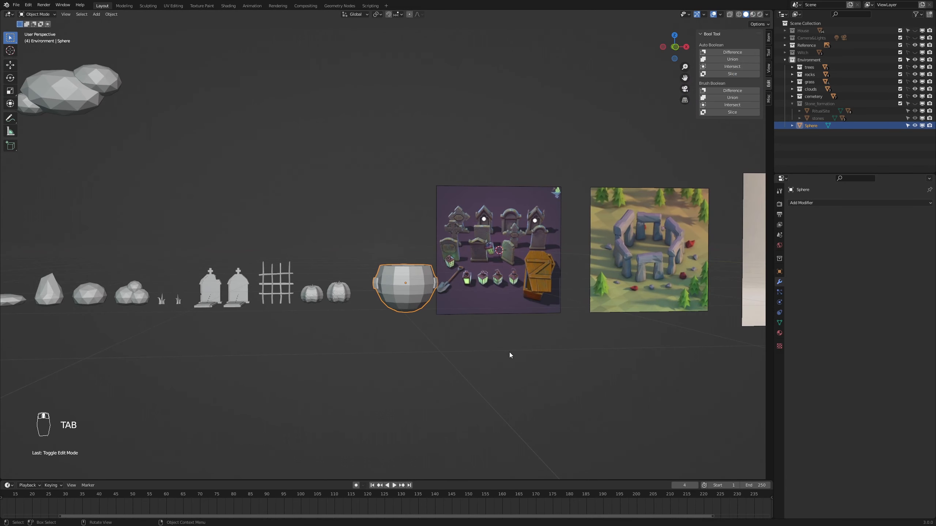
key("KP_1")
scroll(510, 355, "down", 6)
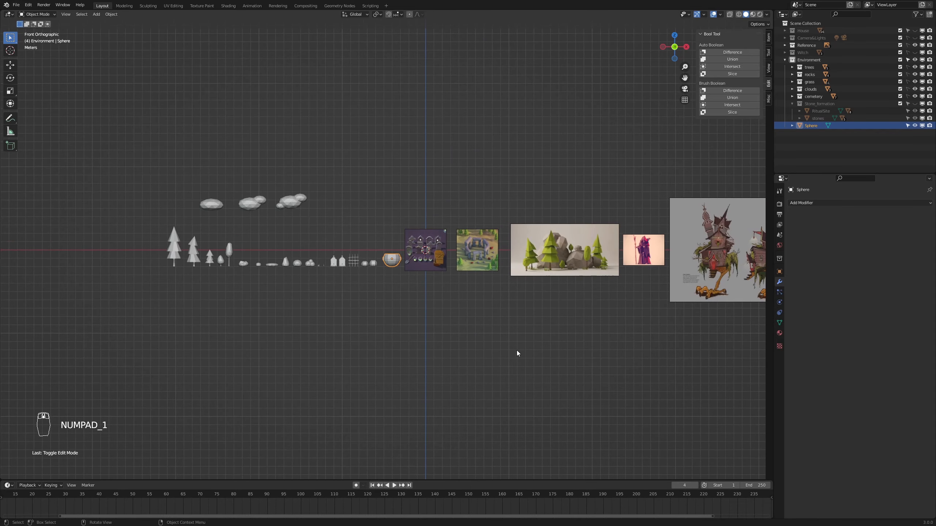
middle_click_drag(559, 320, 526, 359)
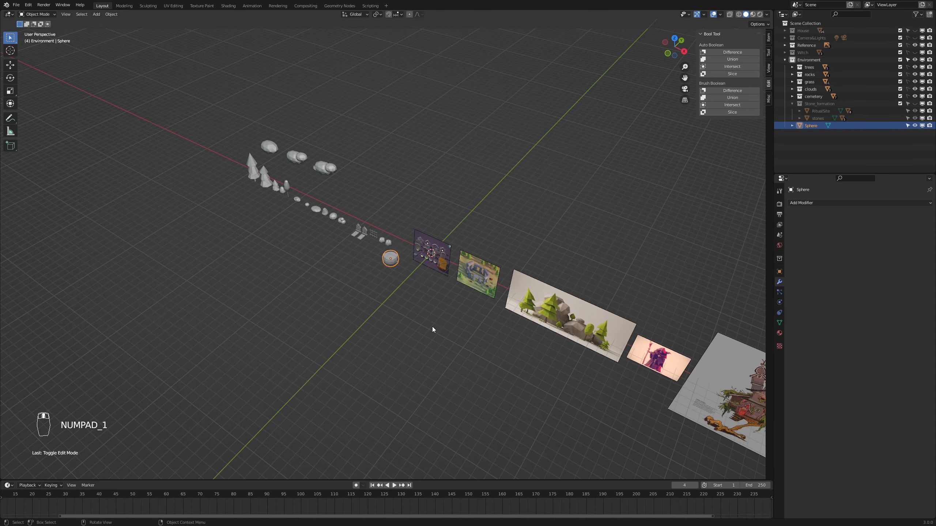
key("KP_1")
scroll(432, 326, "up", 7)
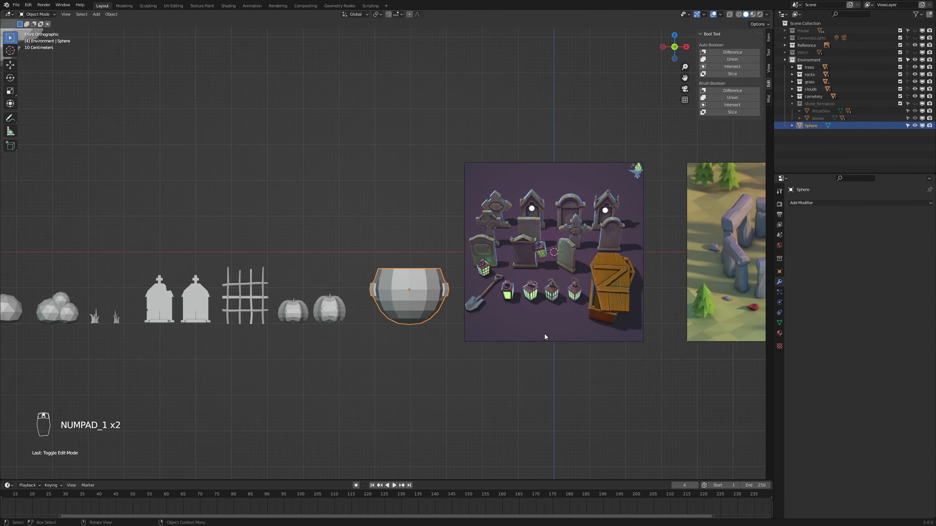
key("s")
left_click(521, 334)
key("g")
key("z")
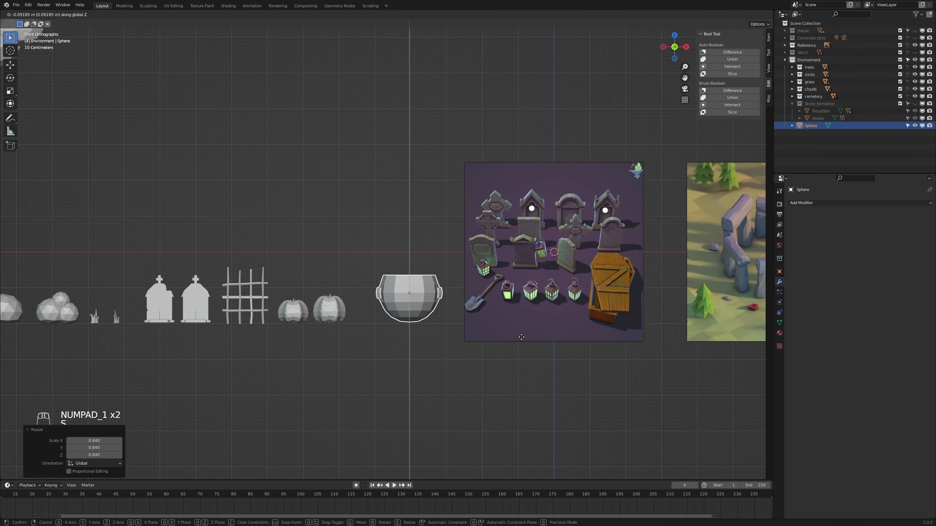
left_click(524, 339)
Step: Show the Stone_formation collection and rename the sphere object Cauldron
scroll(525, 340, "down", 8)
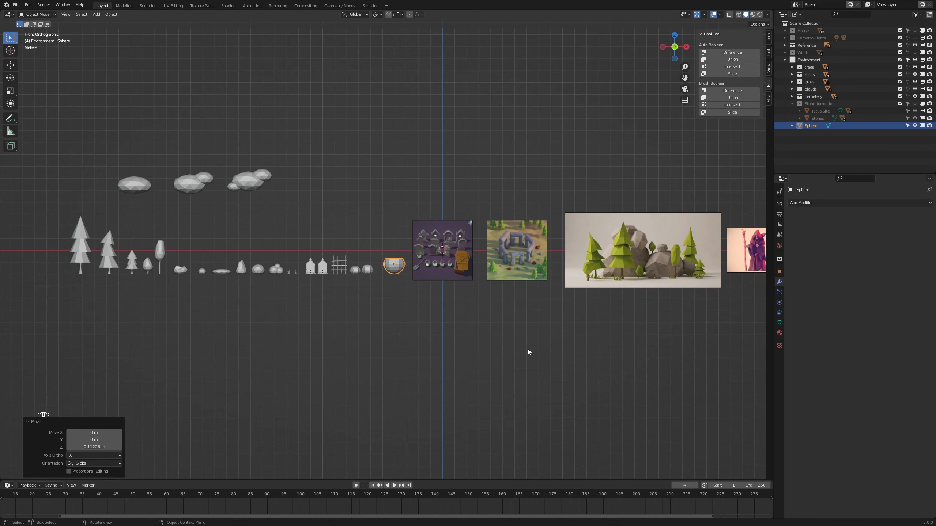
left_click(915, 104)
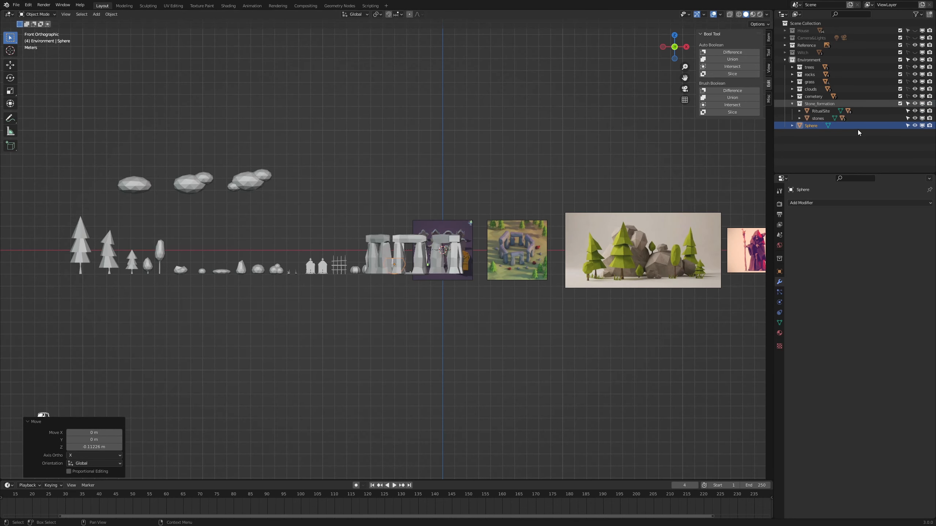
double_click(810, 126)
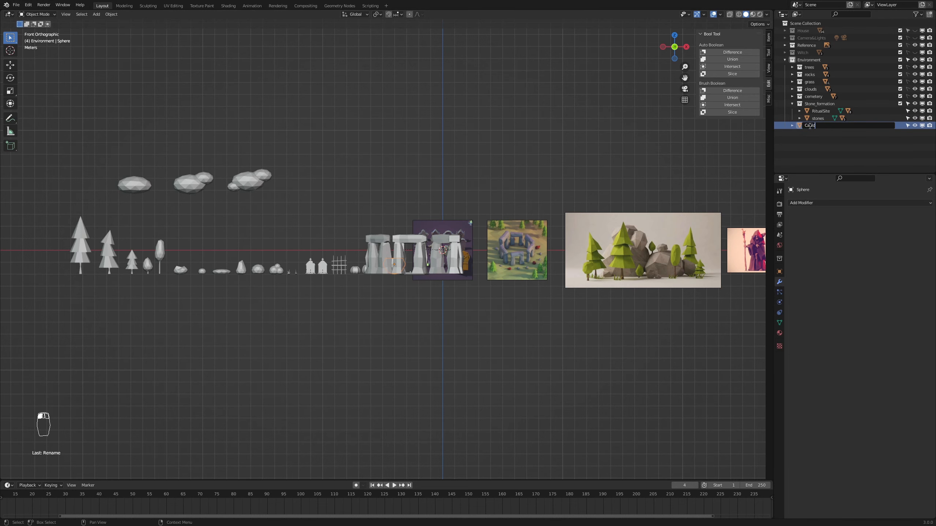
key("Return")
Step: In top view, move the cauldron about 1.71 m in X and -6.19 m in Y over the round base inside the stone circle
middle_click_drag(442, 263, 421, 321)
key("KP_7")
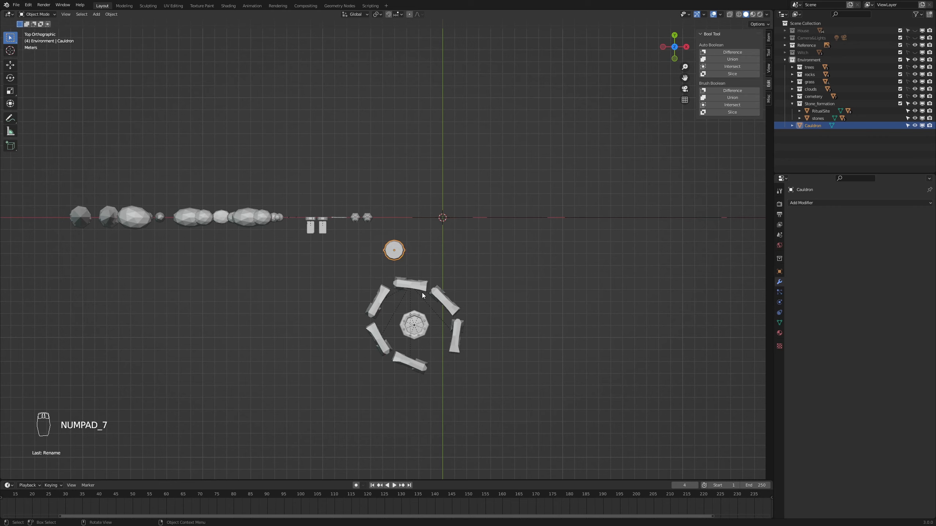
key("g")
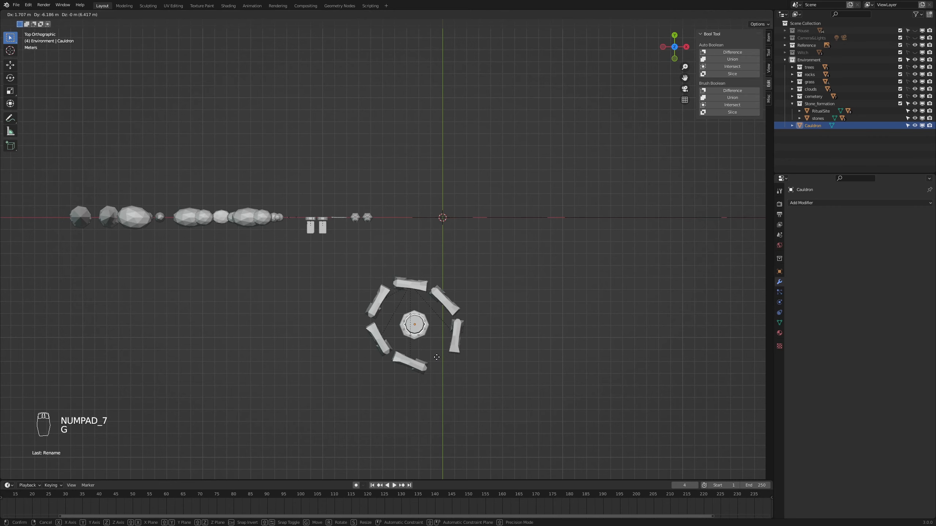
left_click(436, 357)
Step: Lower the cauldron about 0.07 m along Z toward the octagonal base
middle_click_drag(468, 404, 406, 305)
scroll(406, 306, "up", 5)
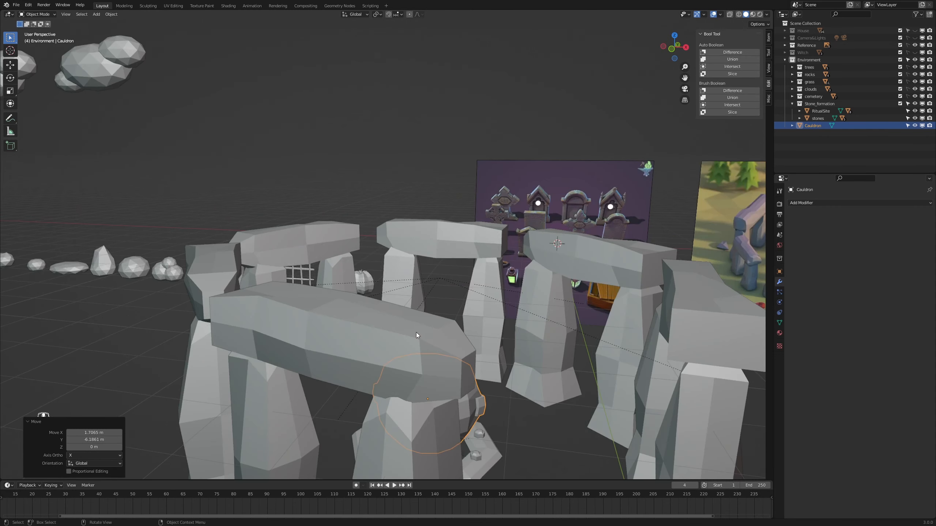
middle_click_drag(514, 417, 492, 400)
key("g")
key("z")
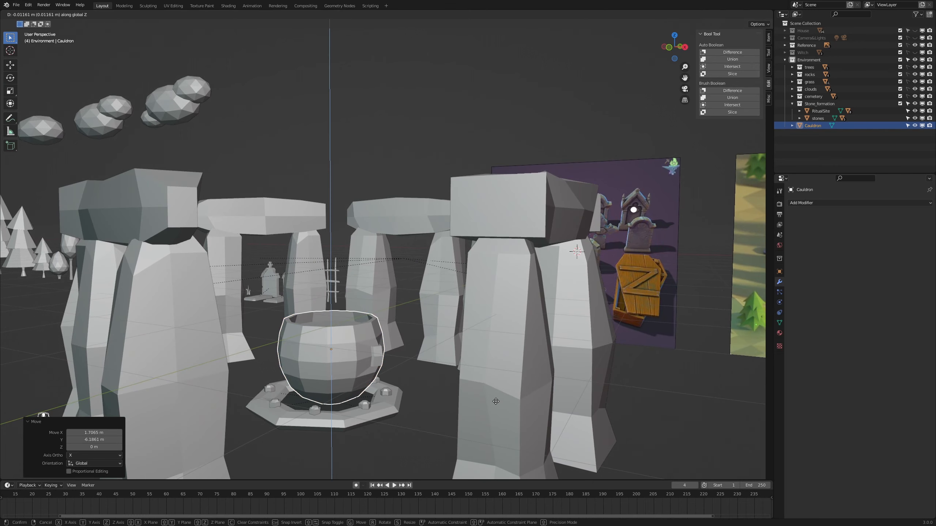
left_click(497, 408)
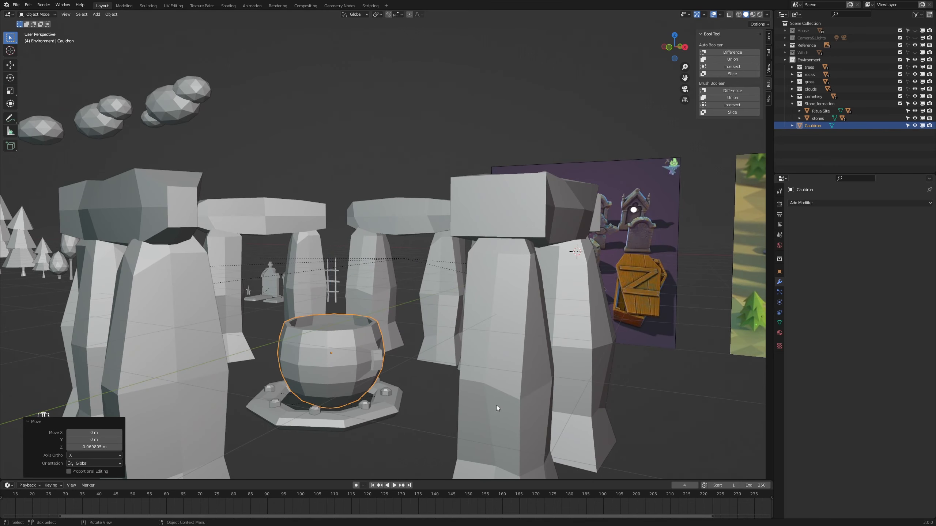
Step: Centre the cauldron on its base from above with a Y shift of about -0.025 m, and rotate it about -44.3° around Z
middle_click_drag(496, 408, 492, 427)
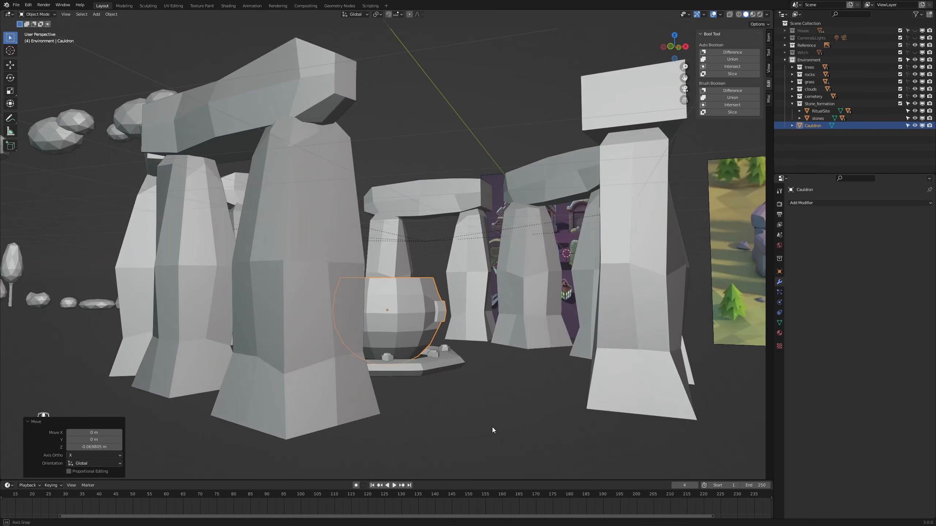
scroll(447, 409, "up", 4)
key("KP_7")
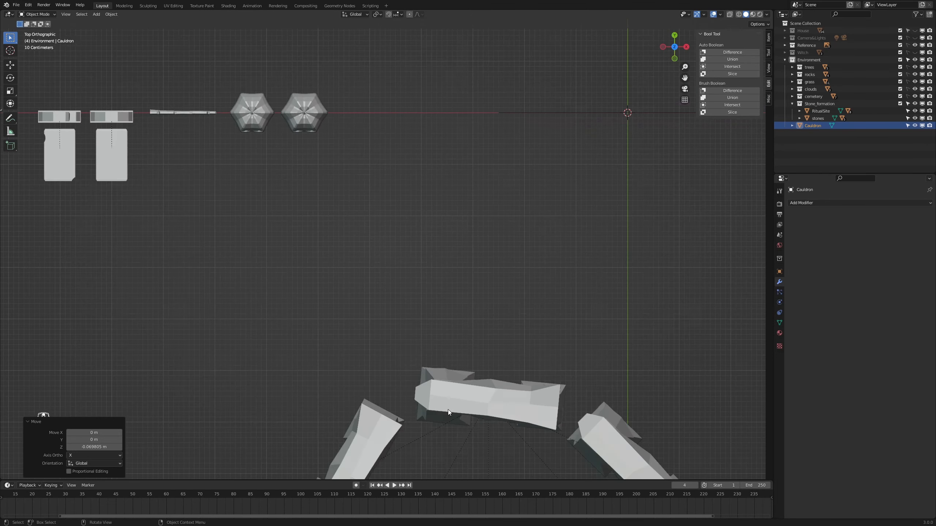
key("KP_Decimal")
scroll(487, 329, "up", 3)
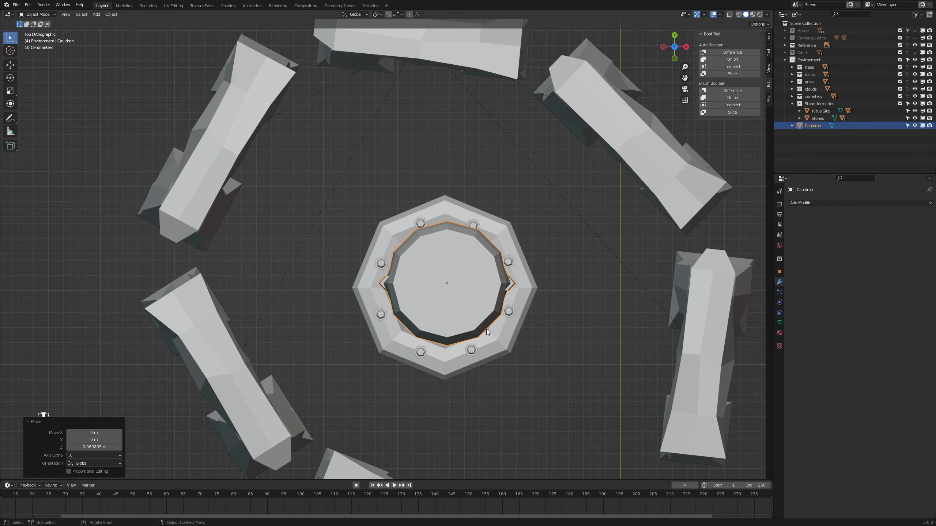
key("g")
left_click(559, 334)
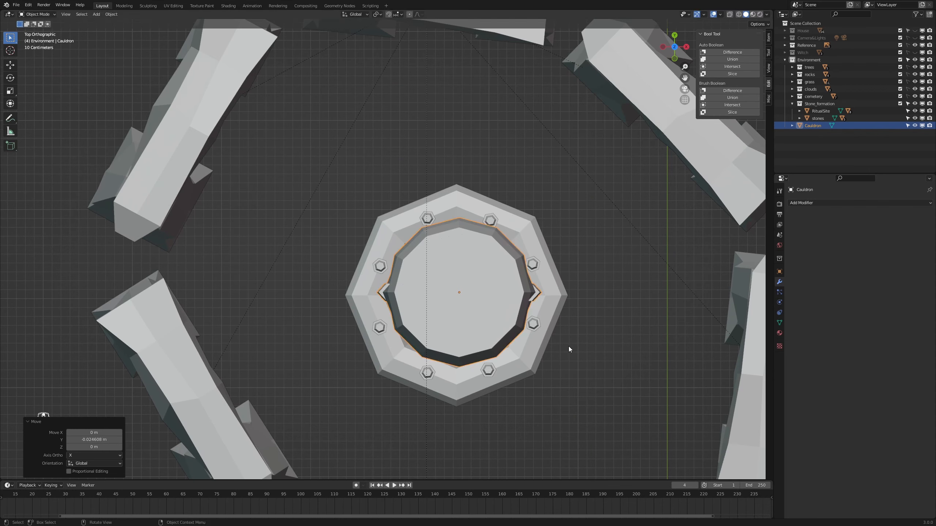
key("r")
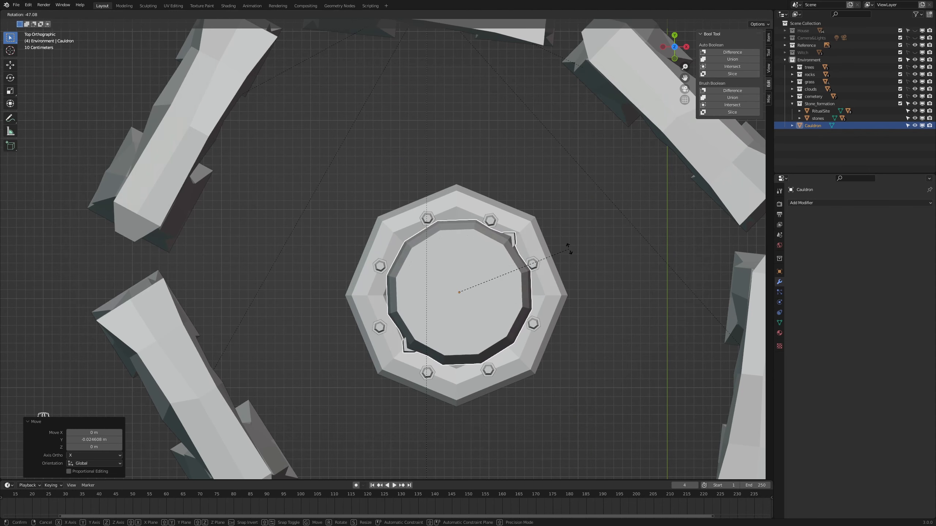
left_click(574, 258)
Step: Shrink the cauldron slightly to about 0.97 scale and lower it about 0.15 m along Z into the base
scroll(573, 254, "down", 5)
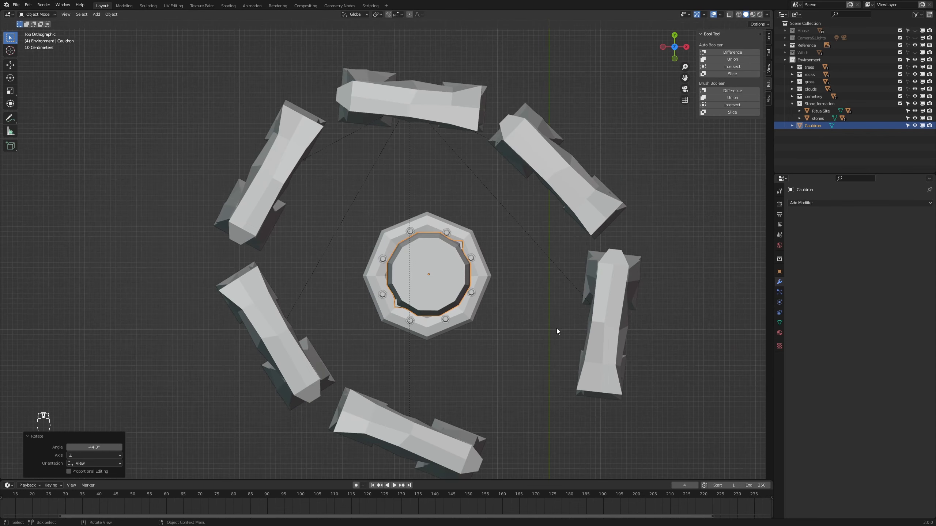
middle_click_drag(558, 331, 546, 281)
scroll(563, 305, "up", 4)
key("s")
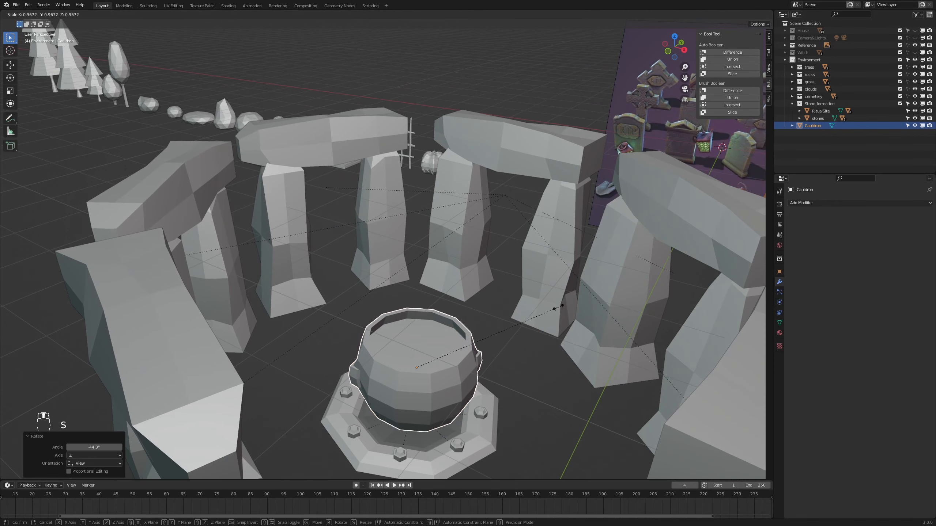
left_click(554, 309)
key("g")
key("z")
left_click(560, 365)
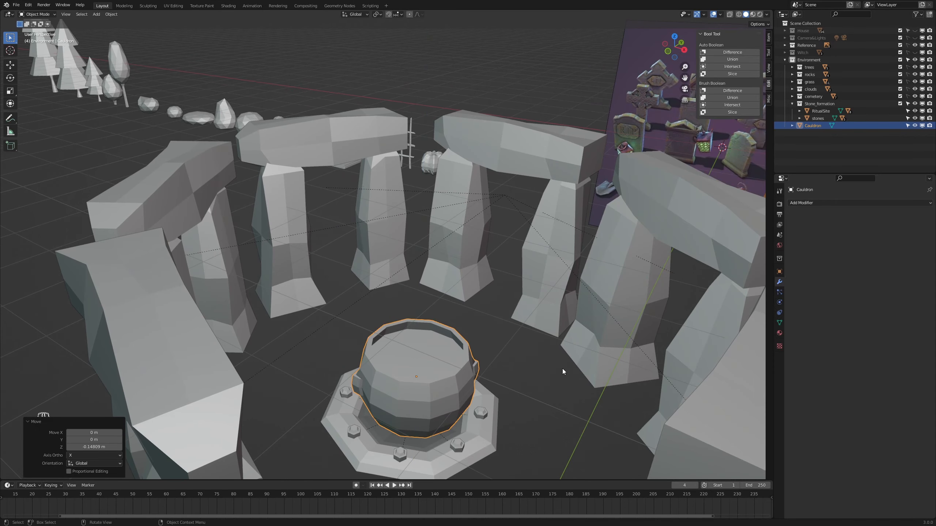
Step: Apply the cauldron's rotation and scale
mouse_move(563, 368)
middle_mouse_down()
mouse_move(564, 389)
mouse_move(574, 381)
middle_mouse_up()
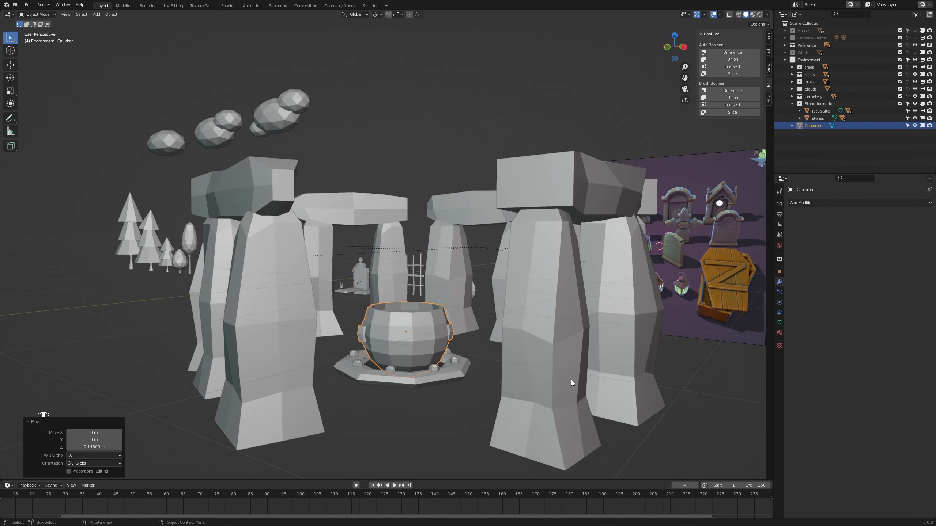
key("ctrl+a")
left_click(448, 364)
Step: Move the Cauldron object into the Stone_formation collection and collapse that collection
scroll(452, 370, "down", 5)
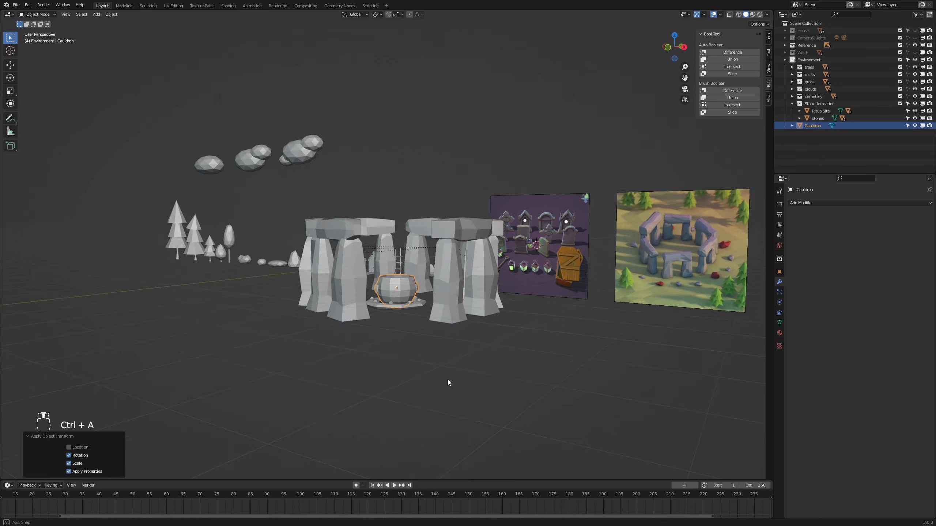
middle_click_drag(447, 379, 486, 397)
scroll(486, 392, "down", 2)
middle_click_drag(437, 327, 526, 387)
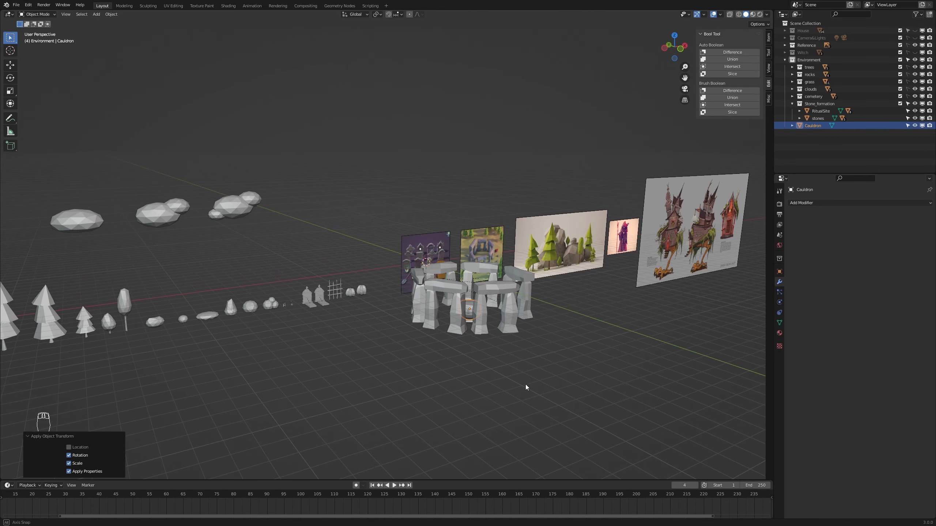
scroll(525, 385, "down", 3)
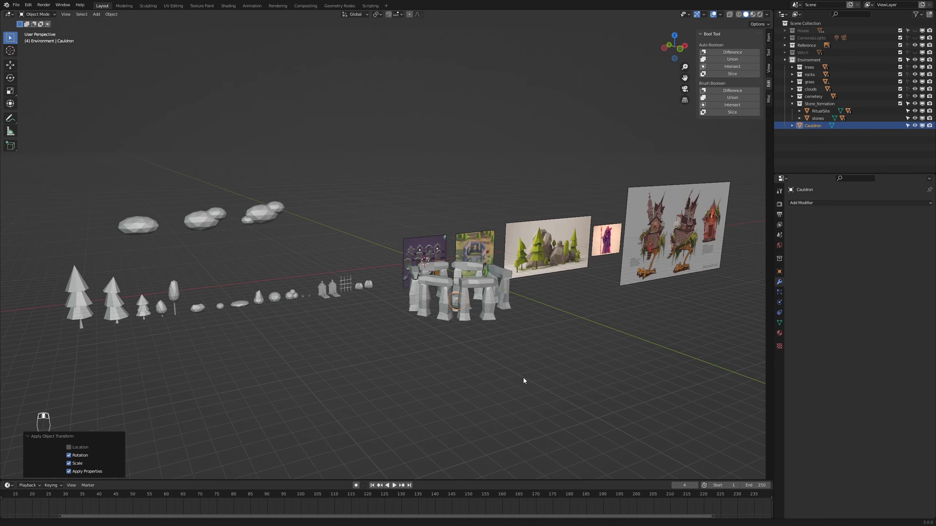
scroll(518, 385, "up", 3)
middle_click_drag(515, 386, 499, 417)
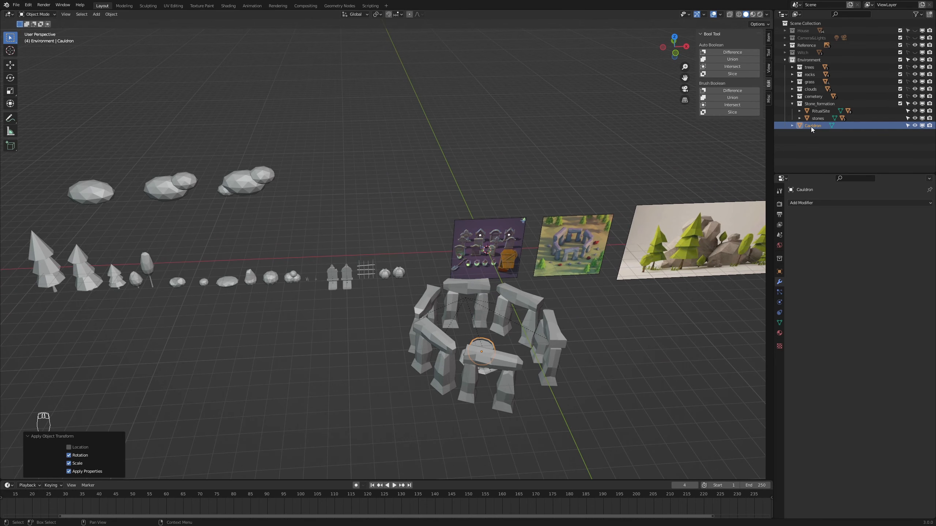
left_click_drag(811, 126, 815, 103)
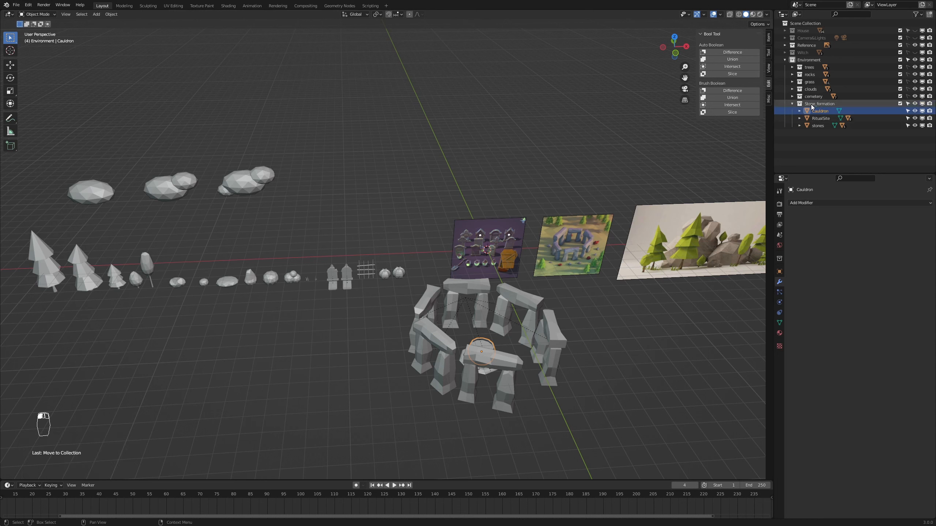
left_click(792, 103)
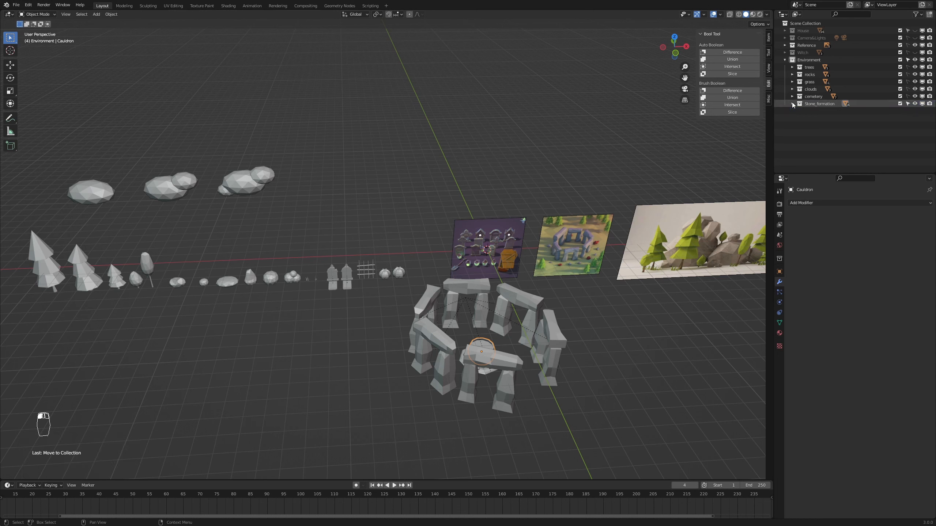
Step: Make the Stone_formation collection unselectable and hidden, with cemetery as the active collection
left_click(907, 103)
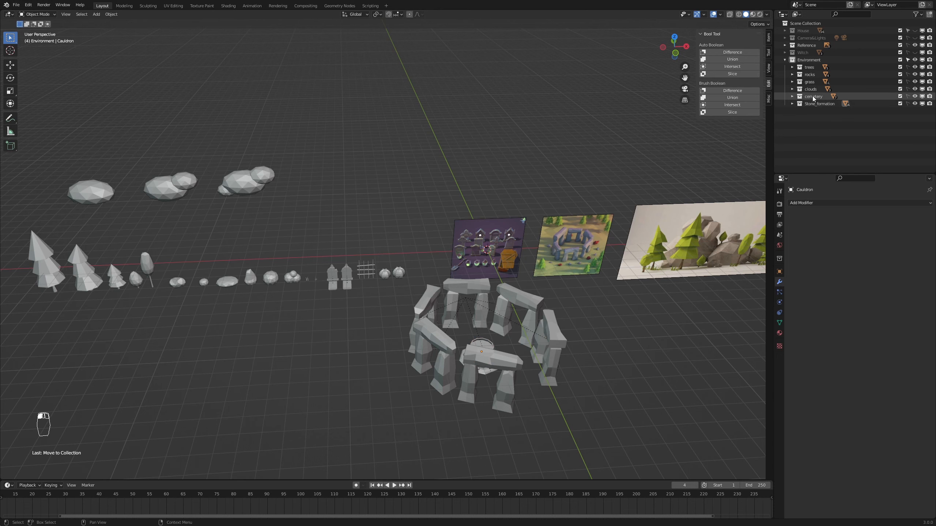
left_click(813, 96)
left_click(916, 104)
Step: In front view, add a 6-vertex cylinder of 1 m radius and 2 m depth at the origin and enter mesh editing
key("KP_1")
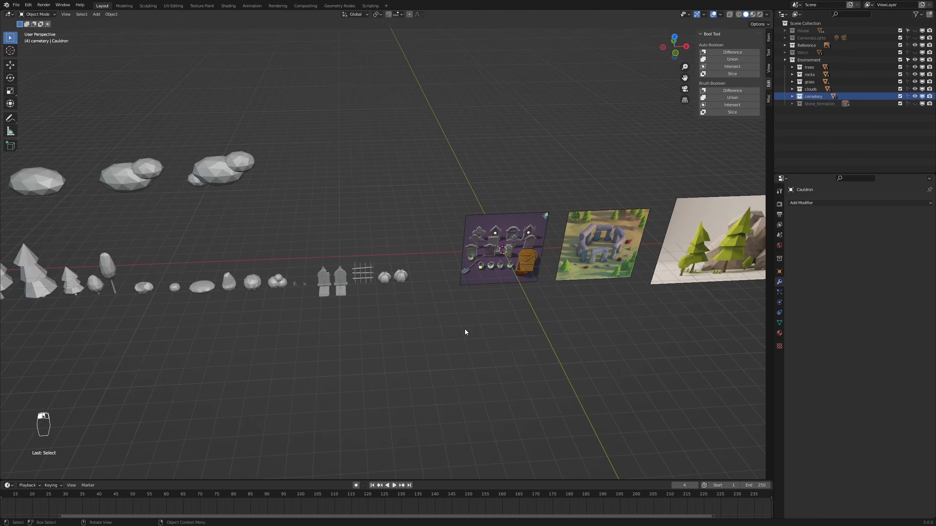
middle_click_drag(467, 360, 403, 247, "shift")
scroll(508, 248, "up", 2)
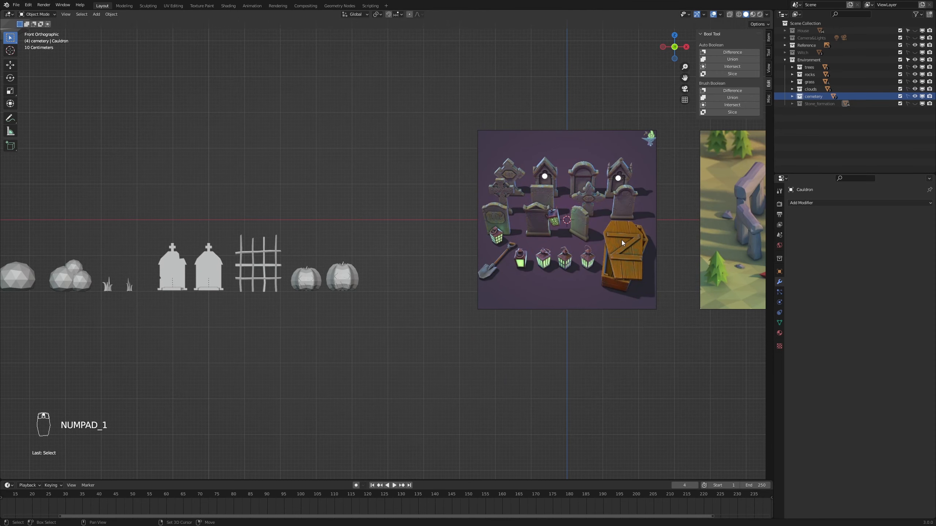
key("shift+a")
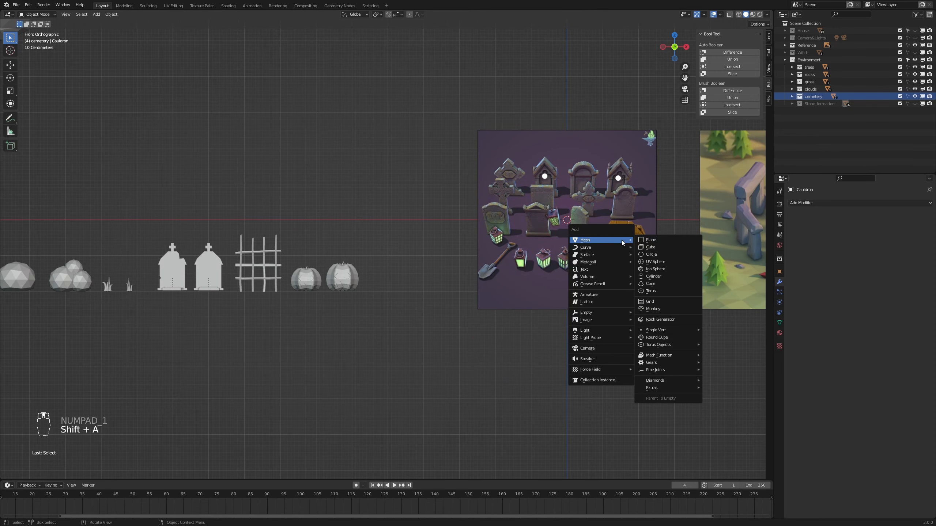
left_click(671, 277)
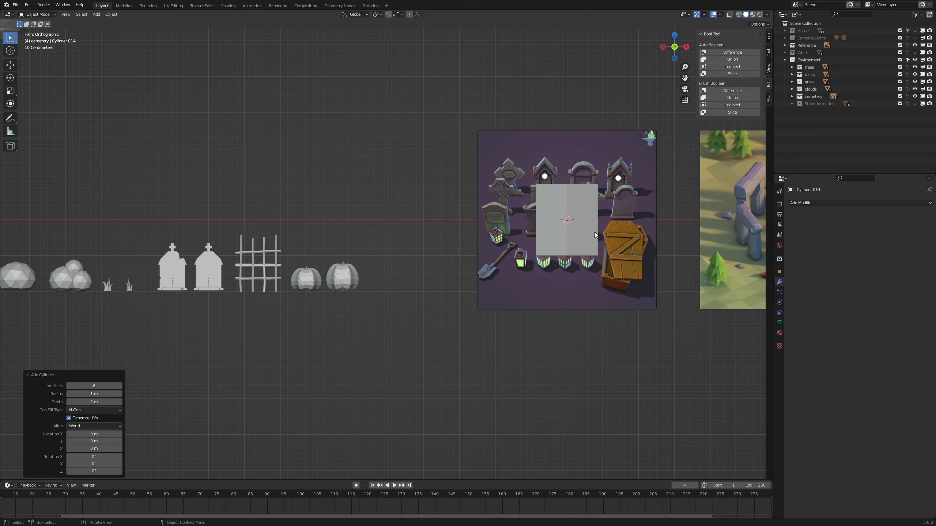
key("Tab")
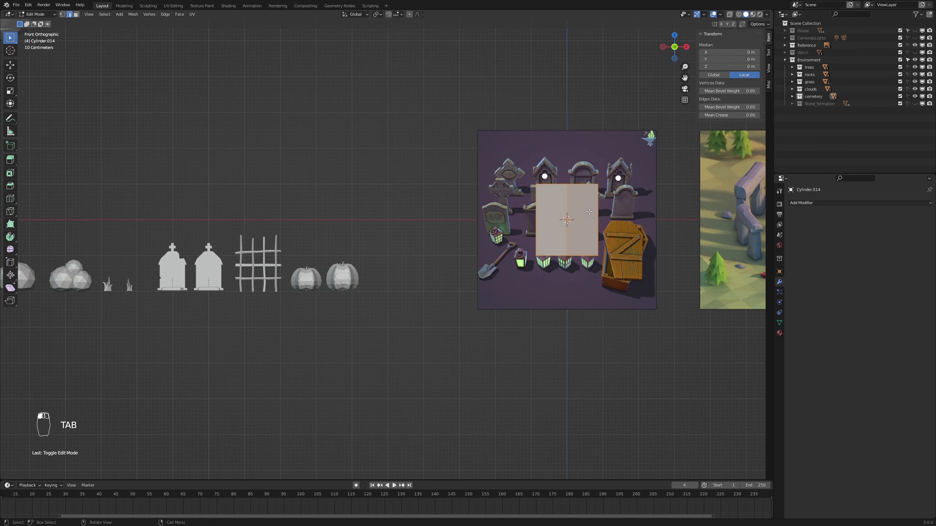
Step: Leave mesh editing and move the six-sided cylinder away from the origin, between the pumpkins and the graveyard reference image
key("Tab")
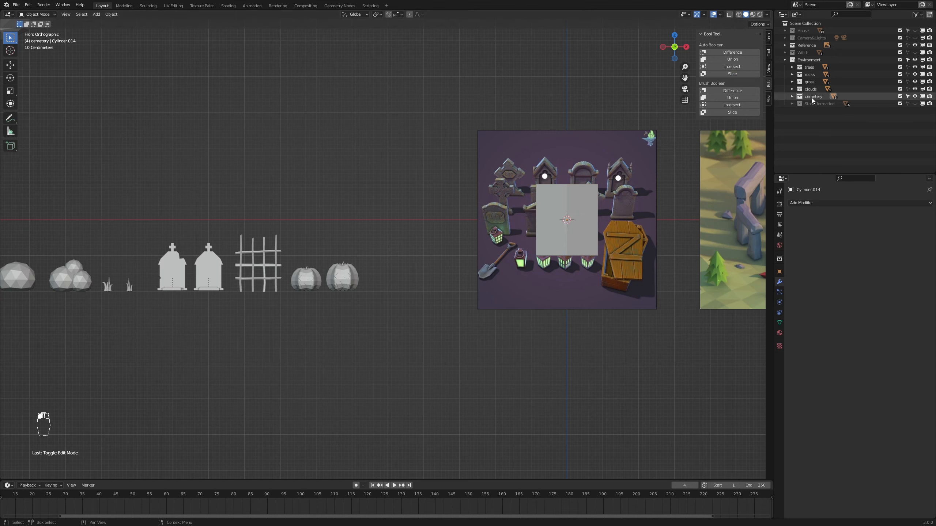
left_click(592, 212)
key("g")
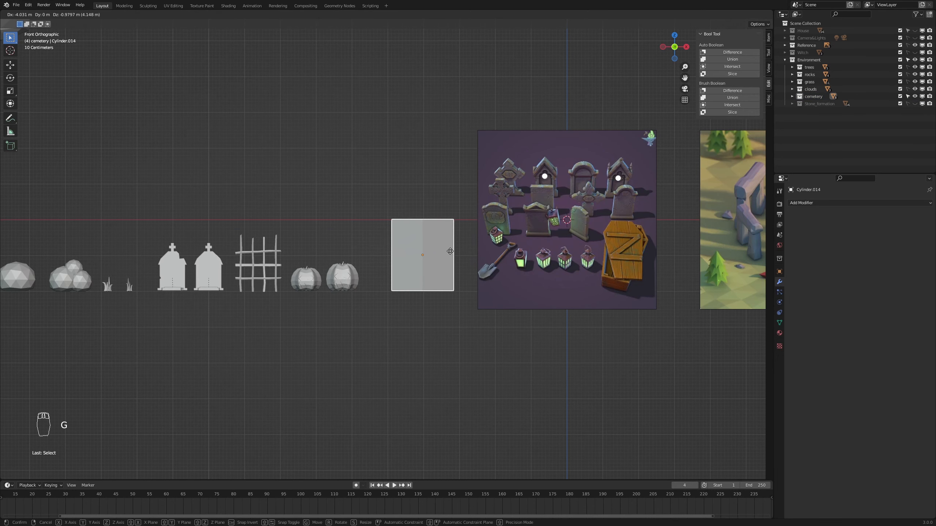
left_click(450, 251)
Step: Scale the cylinder to about 0.251 and place it at ground level beside the larger pumpkin
scroll(496, 287, "up", 4)
key("s")
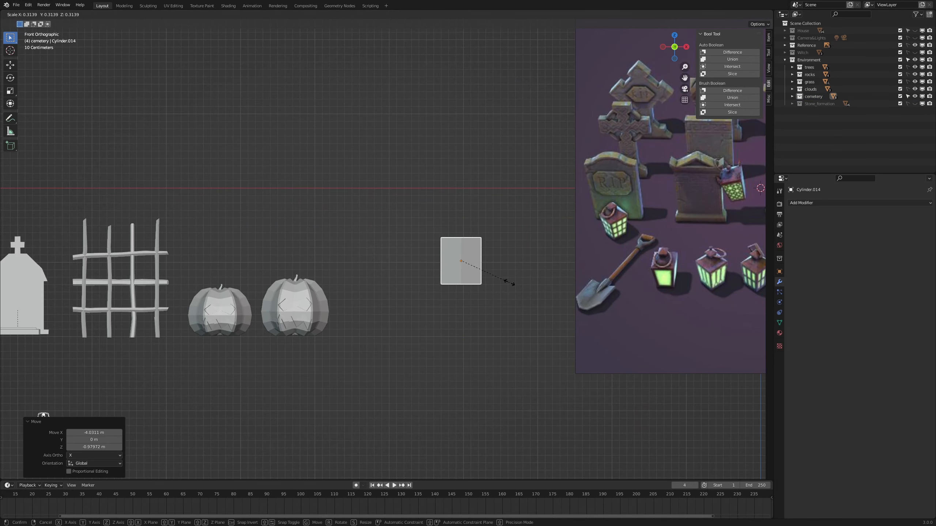
left_click(500, 281)
key("g")
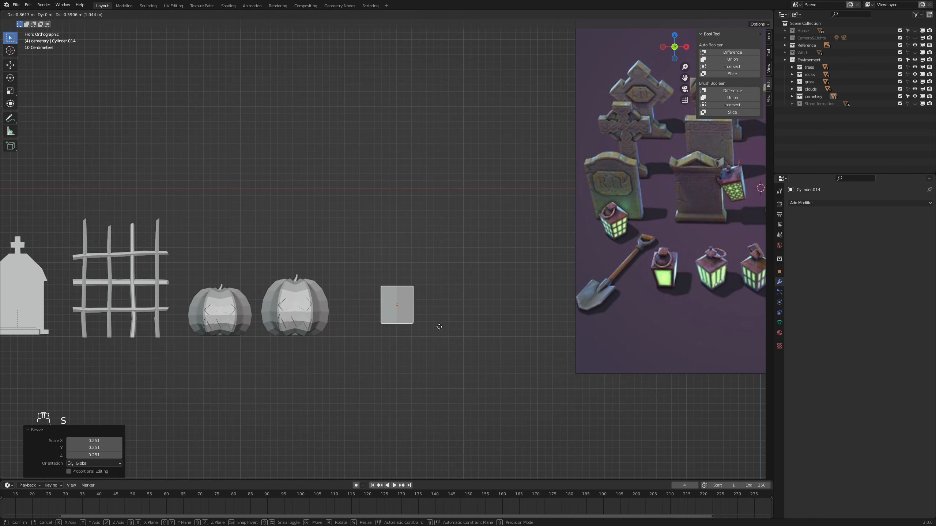
left_click(432, 344)
scroll(464, 394, "up", 4)
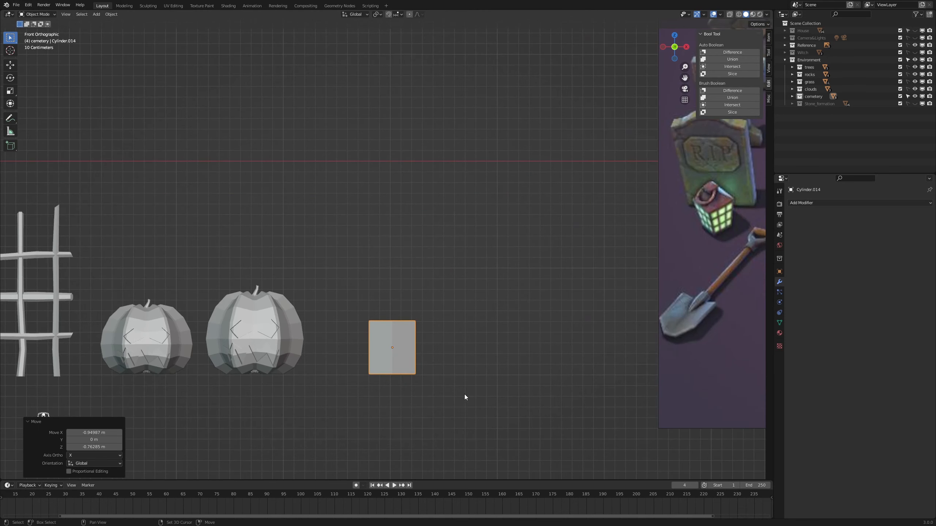
Step: In wireframe vertex editing, scale the cylinder's top ring to 0.692 and lower it about 0.37 m to form a flared trunk base
key("Tab")
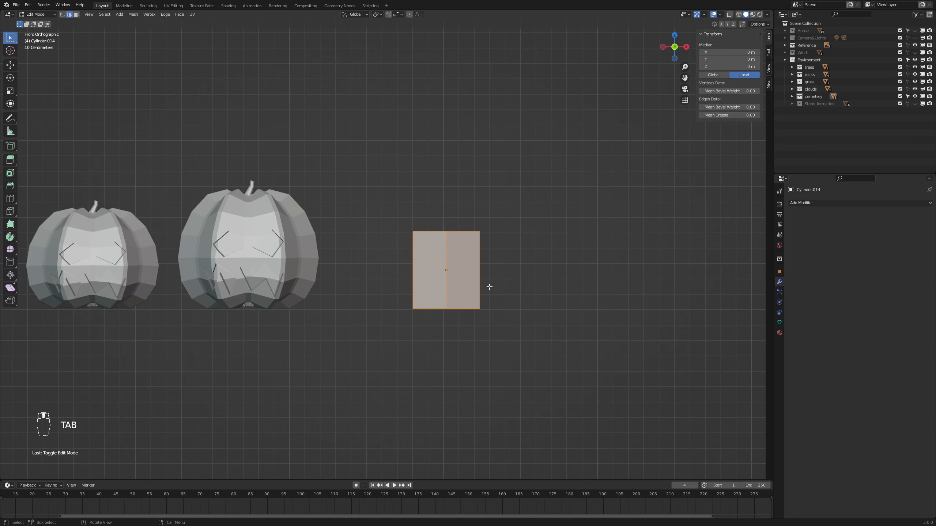
key("z")
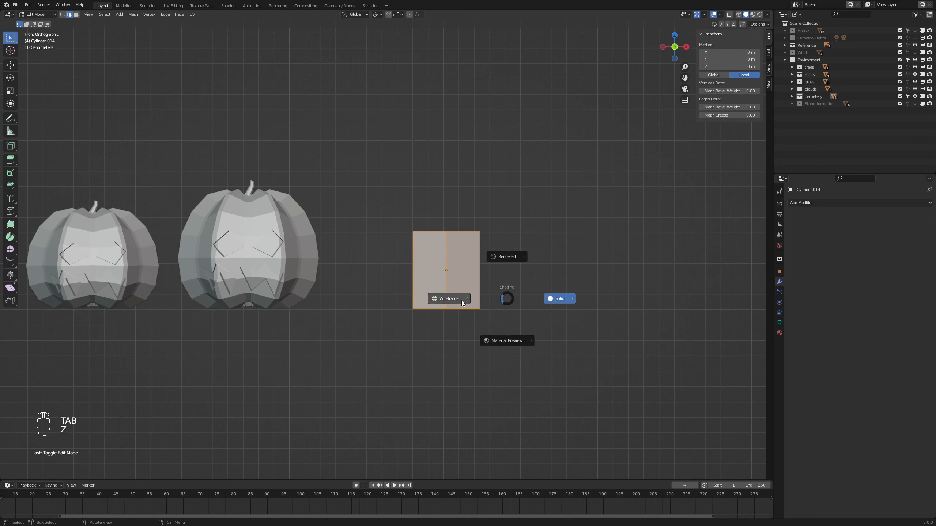
key("1")
left_click_drag(530, 290, 388, 335)
left_click_drag(537, 203, 374, 258)
key("s")
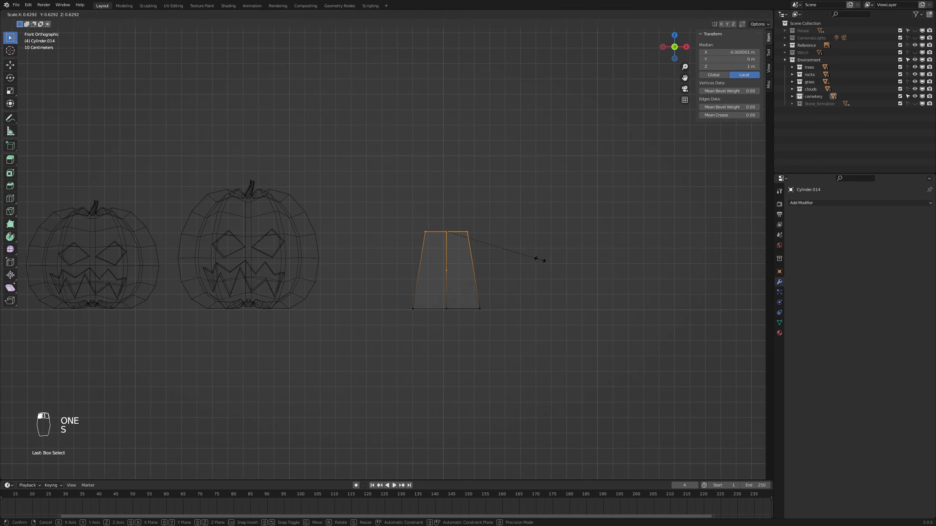
left_click(549, 261)
key("g")
key("z")
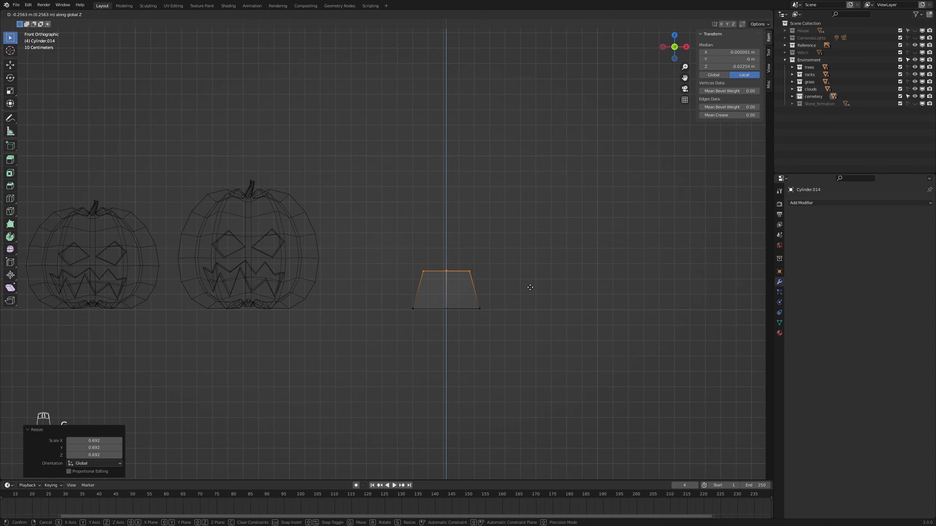
left_click(527, 302)
scroll(528, 302, "down", 2)
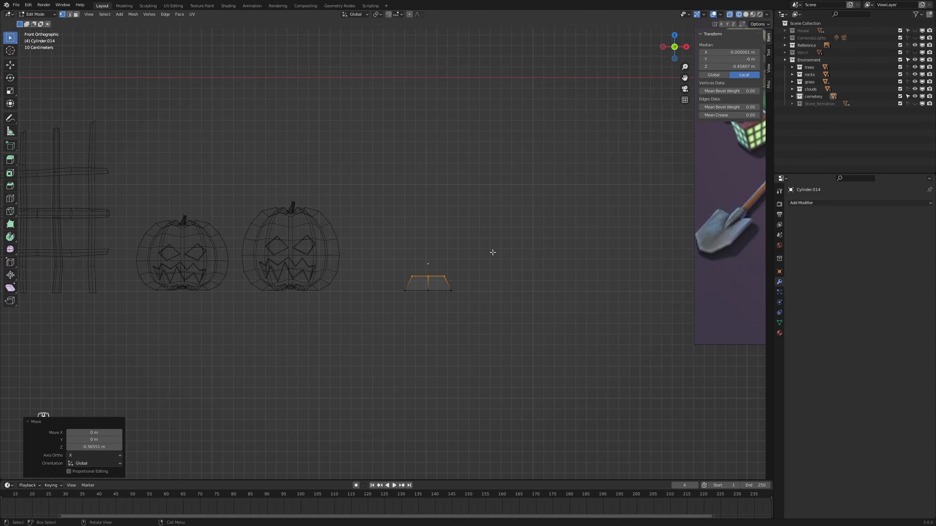
Step: Extrude the top ring upward about 0.54 m, rotate it 17.1°, and shift it slightly along positive X
key("e")
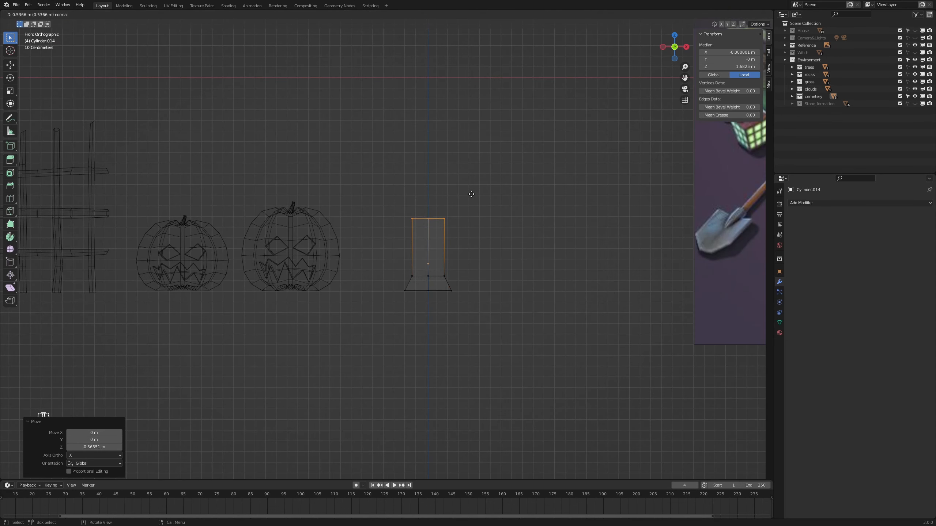
left_click(471, 194)
key("r")
left_click(511, 238)
key("g")
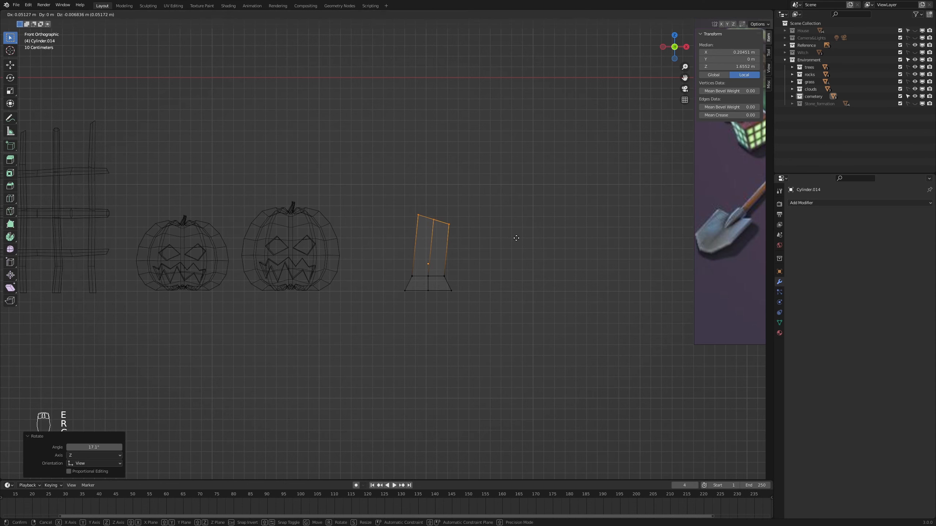
left_click(518, 238)
Step: Scale the trunk's top ring to 0.771 and lower it about 0.07 m along Z
key("s")
left_click(509, 242)
scroll(516, 250, "up", 2)
key("g")
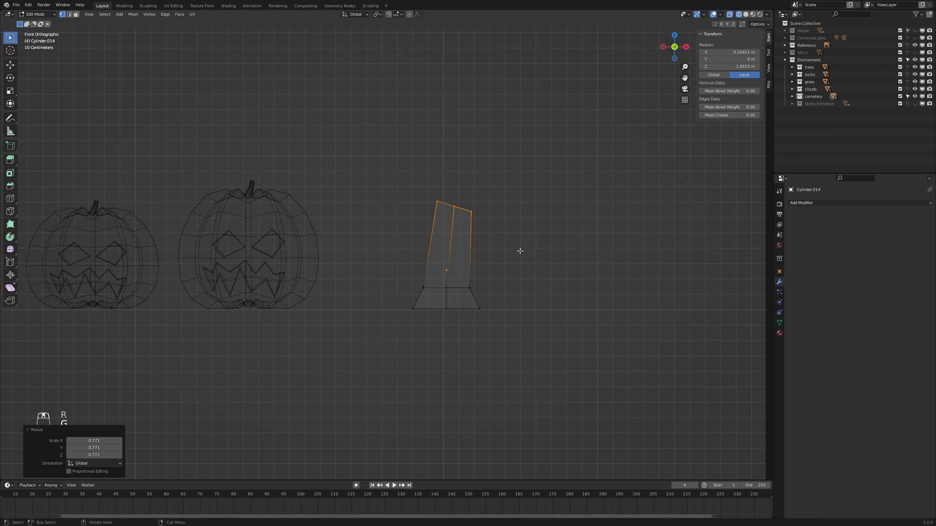
key("z")
left_click(520, 262)
scroll(534, 261, "up", 2)
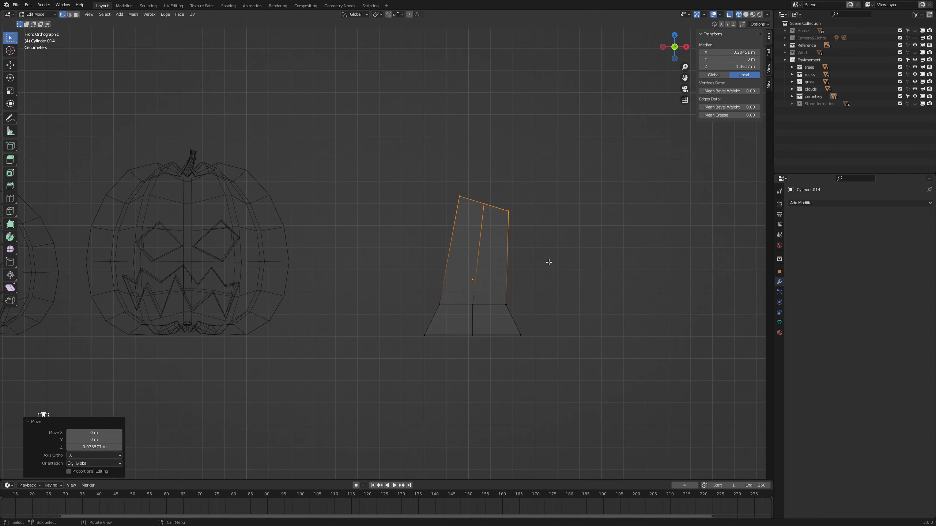
Step: Extrude the trunk upward about 0.36 m, rotate the new ring about -30°, and shift it about 0.13 m toward negative X
scroll(539, 246, "down", 3)
key("e")
left_click(534, 196)
key("r")
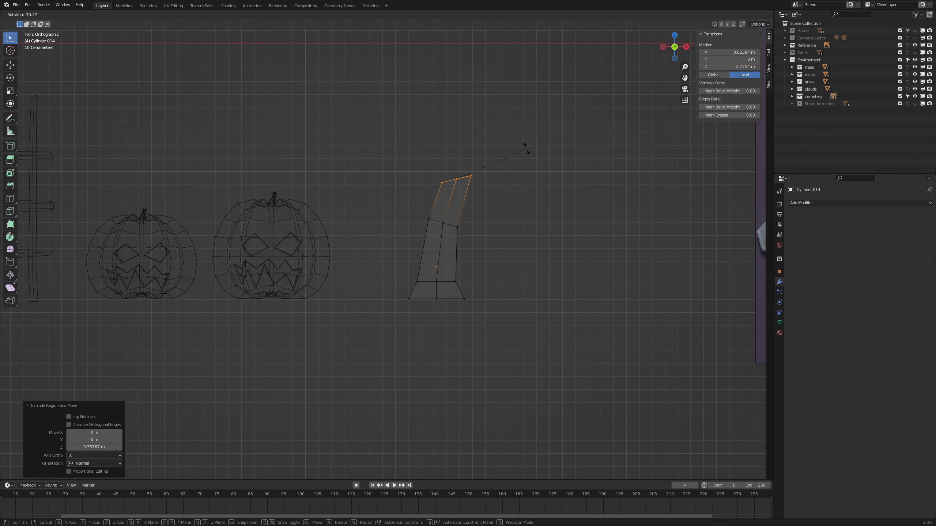
left_click(527, 149)
key("g")
right_click(514, 159)
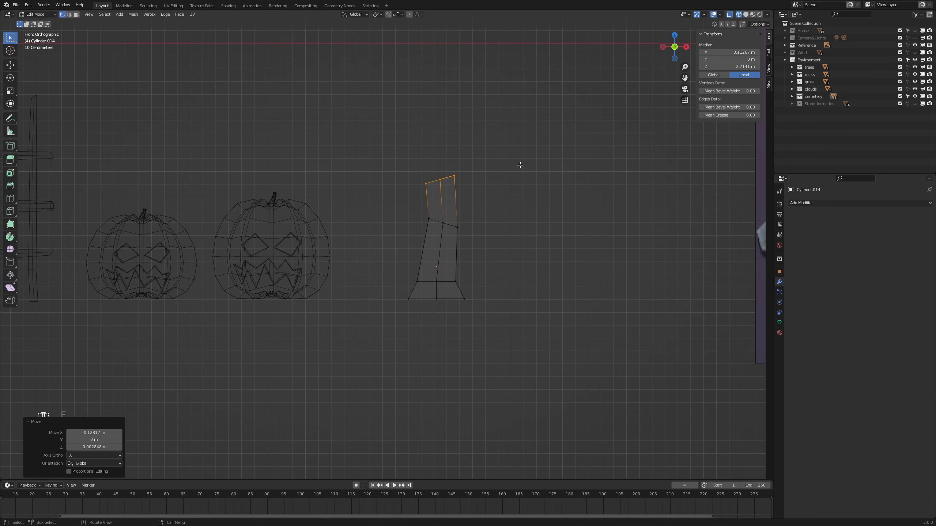
Step: Rotate the top ring a further -18.2°, nudge it slightly down and toward positive X, and scale it to 0.834
key("r")
left_click(517, 147)
key("g")
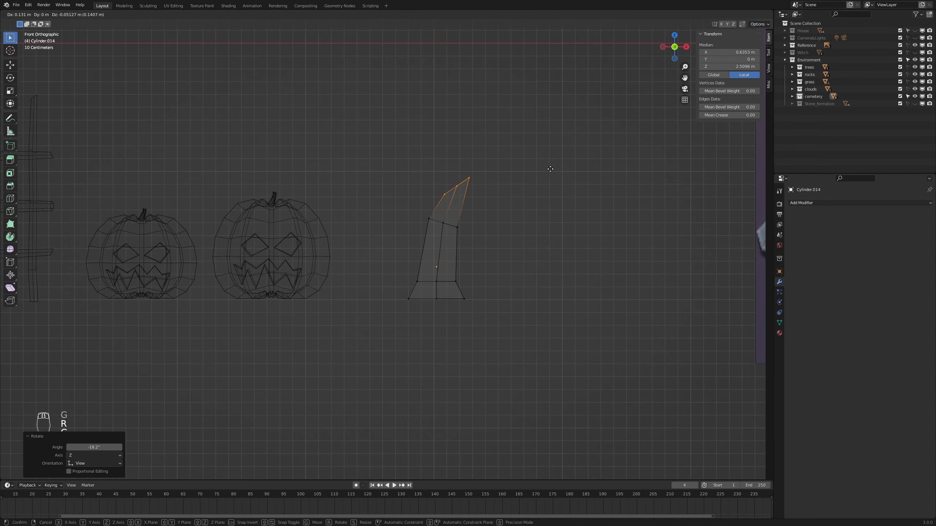
left_click(536, 167)
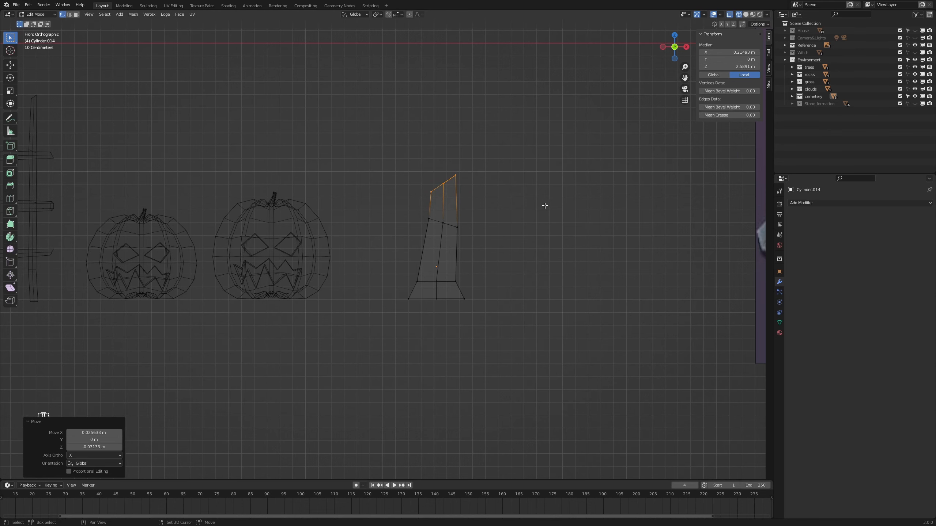
middle_click_drag(545, 206, 514, 295, "shift")
scroll(510, 306, "up", 2)
key("s")
left_click(515, 298)
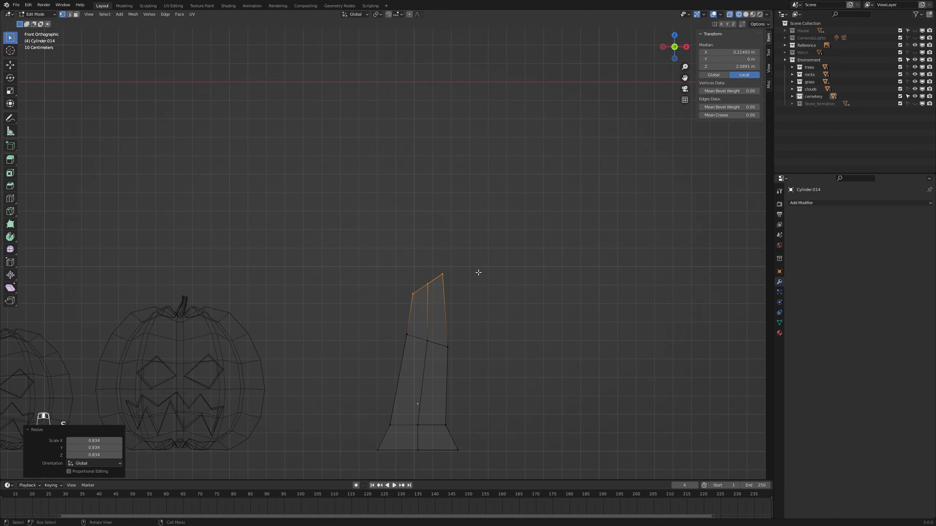
Step: Extrude a slanted segment about 0.32 m from the trunk's top and taper its end to 0.498
key("e")
left_click(459, 229)
key("s")
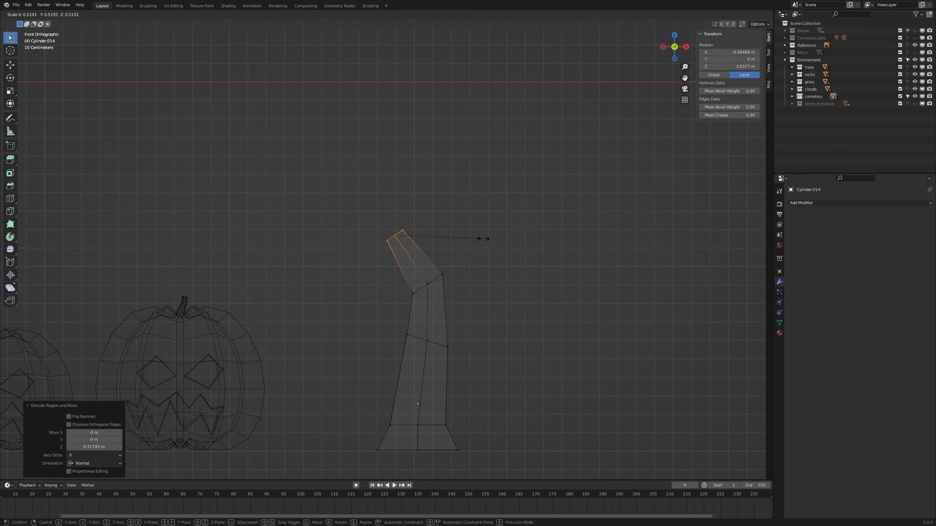
left_click(479, 239)
scroll(449, 240, "up", 2)
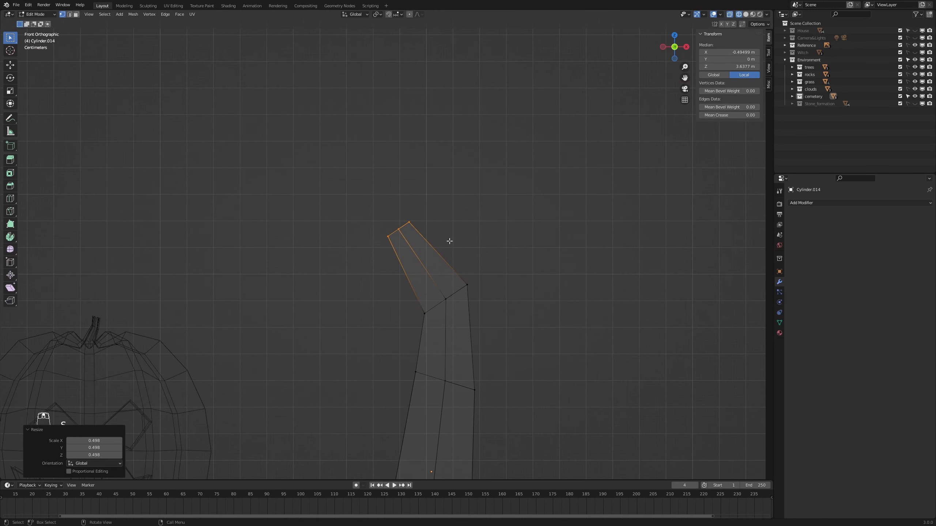
Step: Duplicate the trunk's uppermost segment, offset the copy about 0.34 m along X, and rotate it 180° around Z
left_click_drag(331, 202, 514, 323)
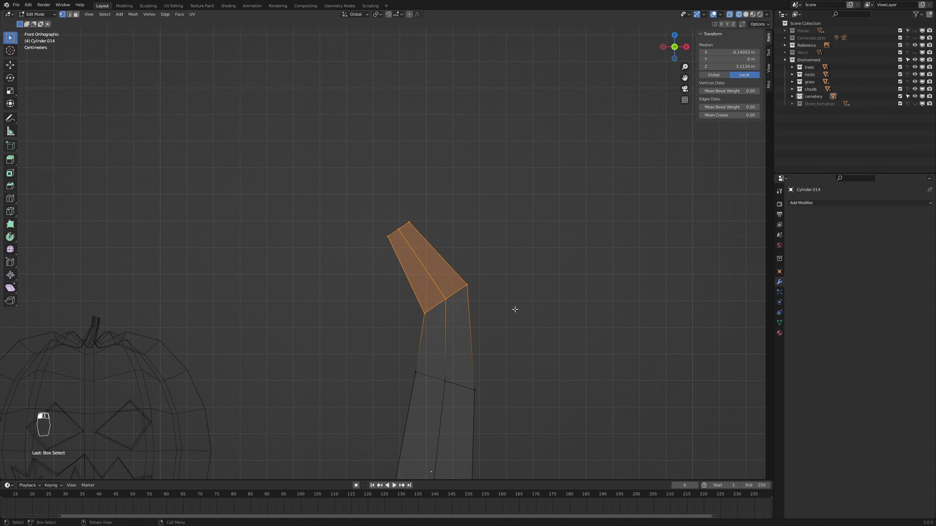
key("shift+d")
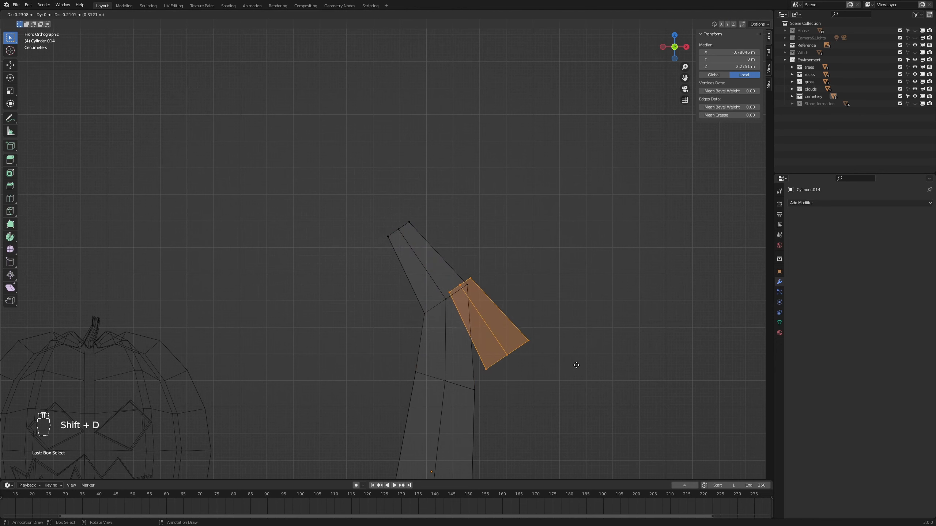
right_click(580, 366)
key("g")
key("x")
left_click(621, 337)
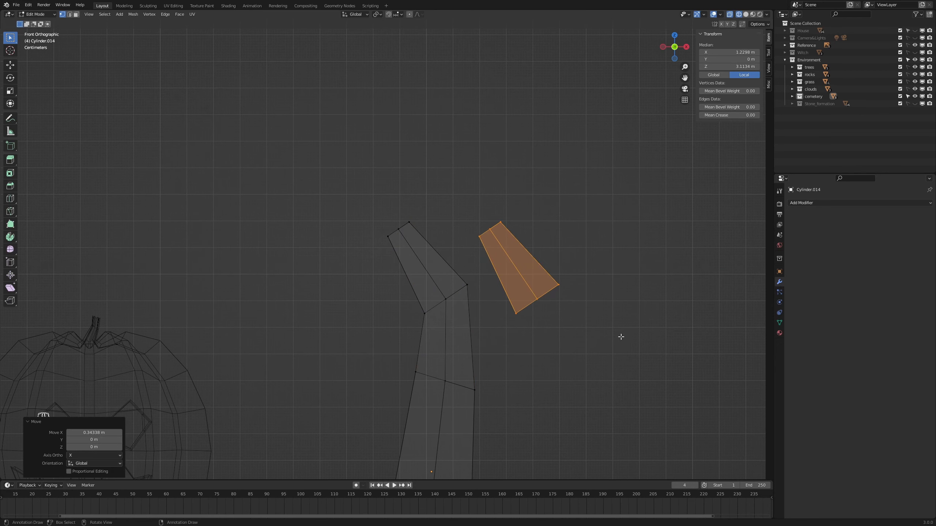
type("rz")
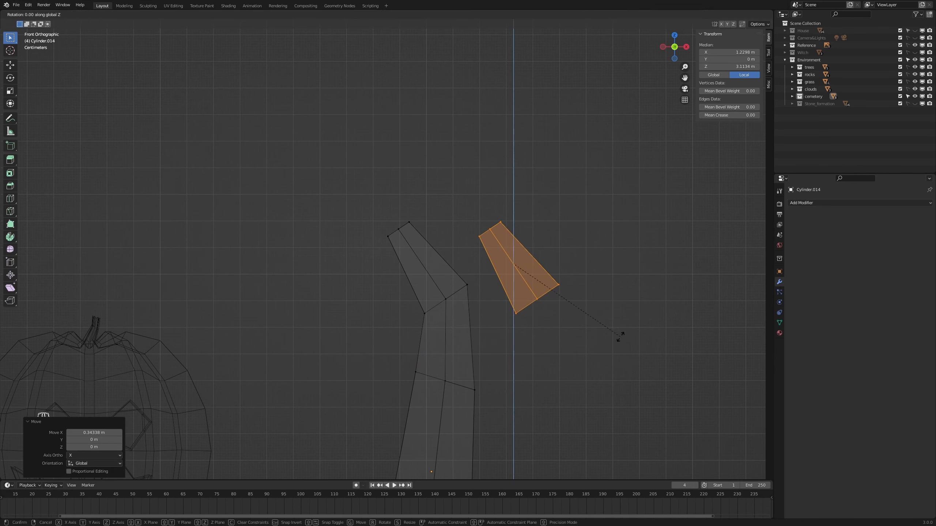
type("180")
left_click(621, 336)
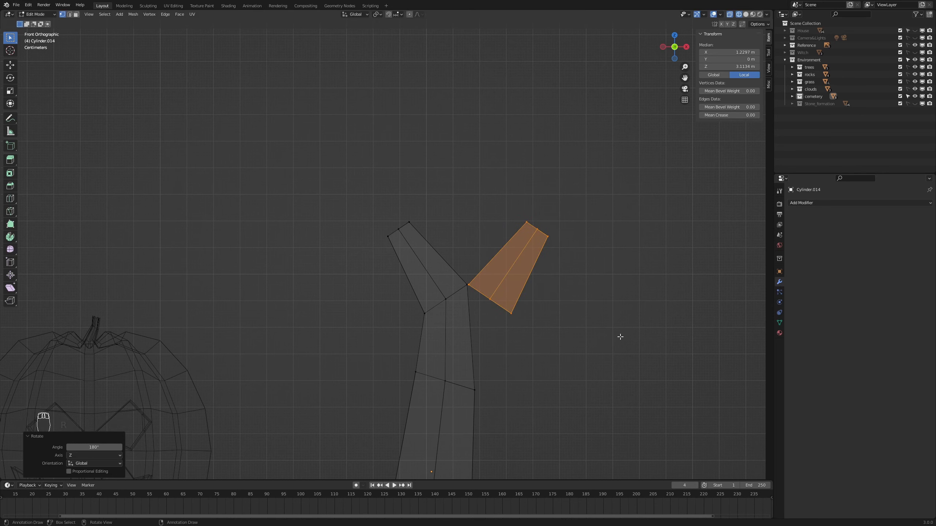
Step: Shrink the duplicated segment, rotate it, and fit it against the trunk's upper segment as a side branch angled upward
key("s")
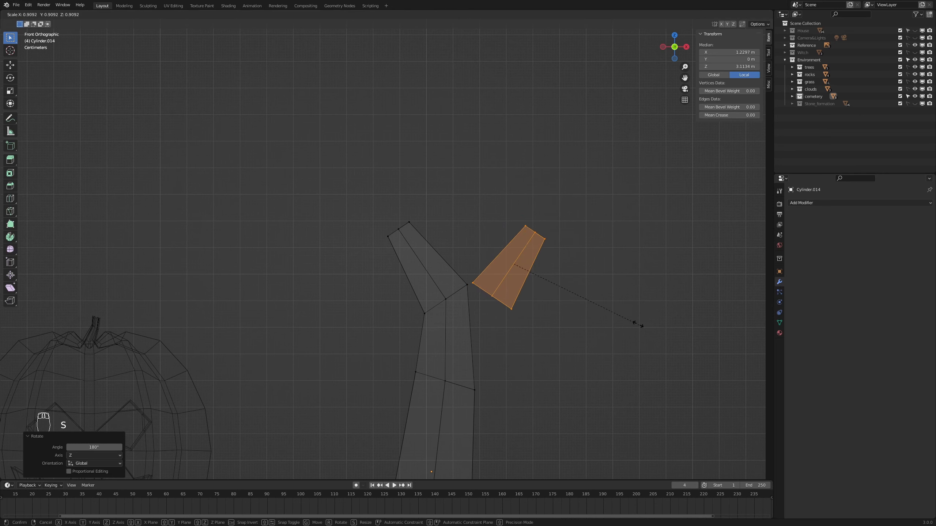
left_click(585, 307)
key("r")
left_click(608, 344)
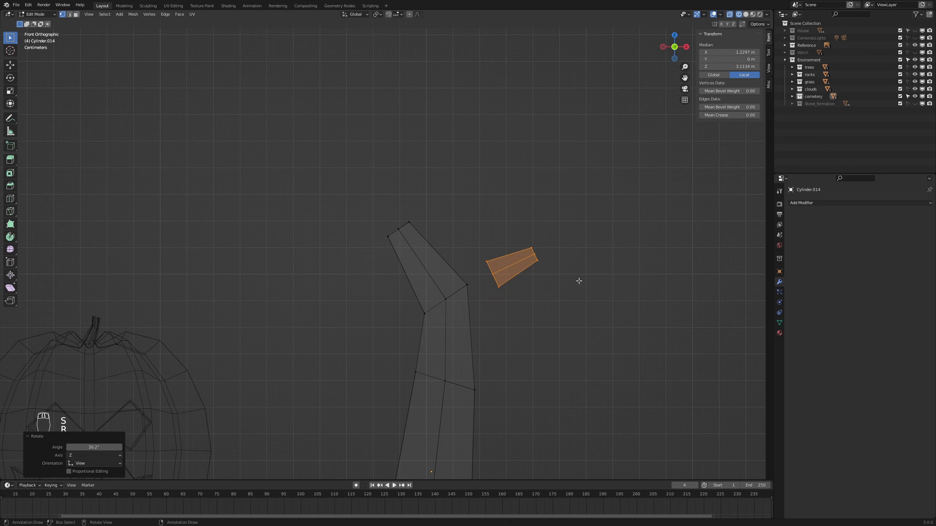
key("g")
left_click(518, 280)
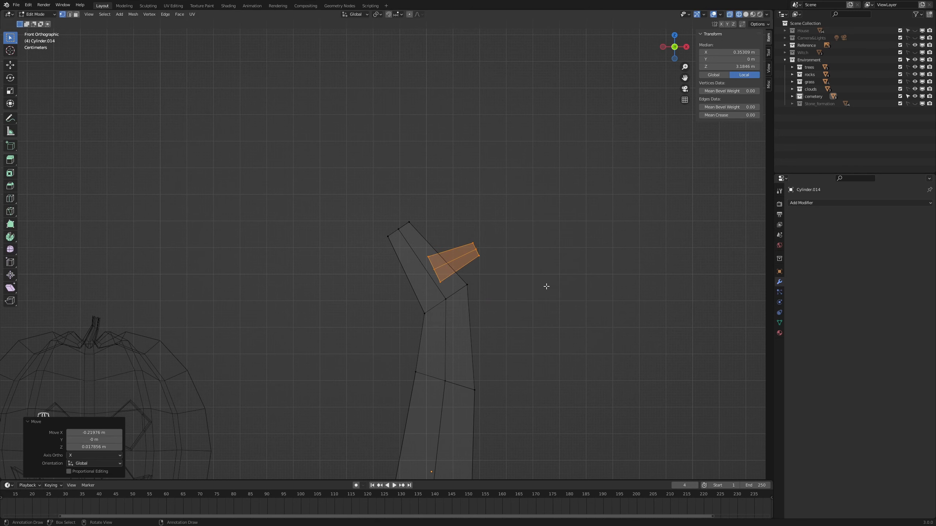
key("r")
left_click(530, 264)
Step: Extrude the side branch's outer end about 0.27 m and scale it to about 0.24 to form a pointed tip
left_click_drag(533, 212, 454, 264)
key("e")
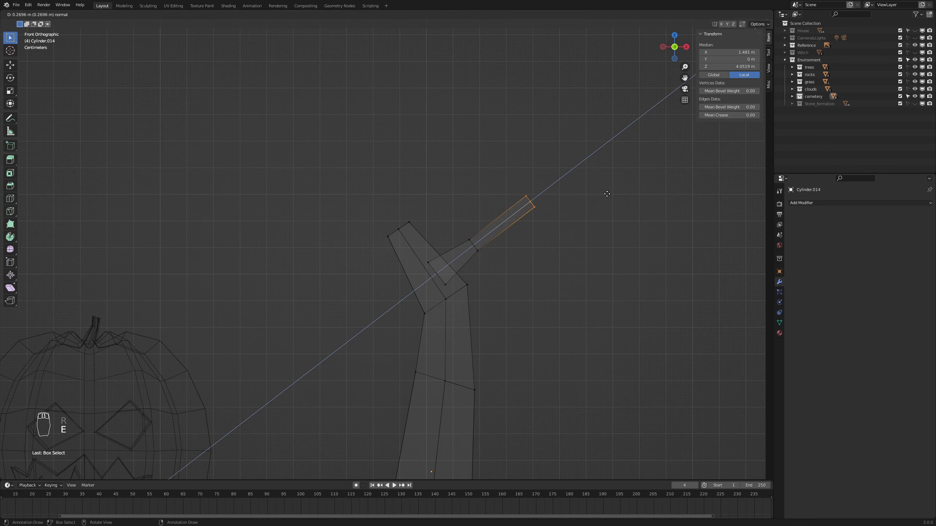
left_click(635, 229)
key("s")
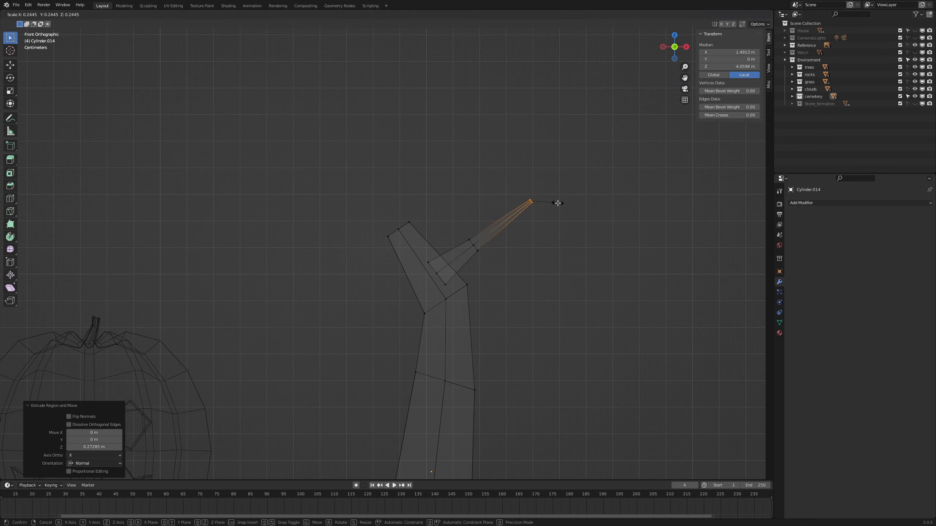
left_click(558, 203)
Step: Rotate the branch tip about 28.7° and move it inward and down to shorten and bend the branch
key("r")
left_click(582, 246)
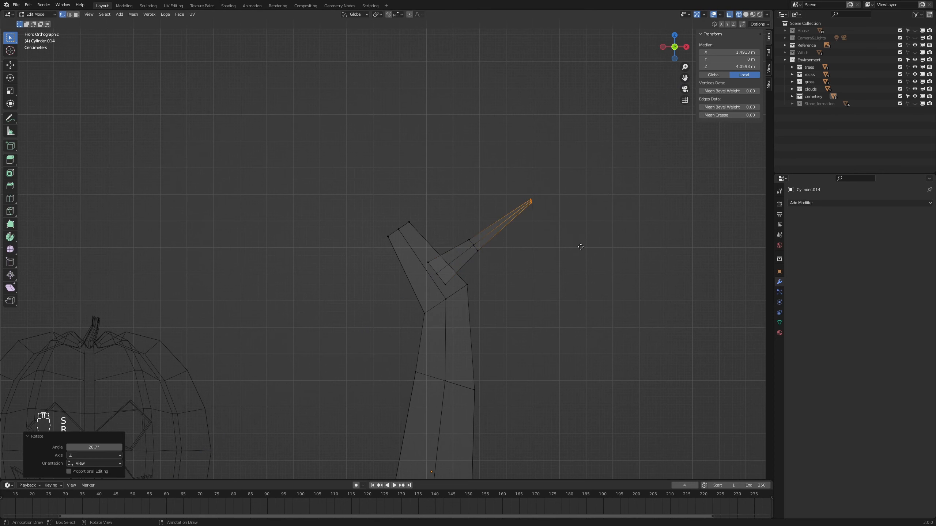
key("g")
left_click(559, 279)
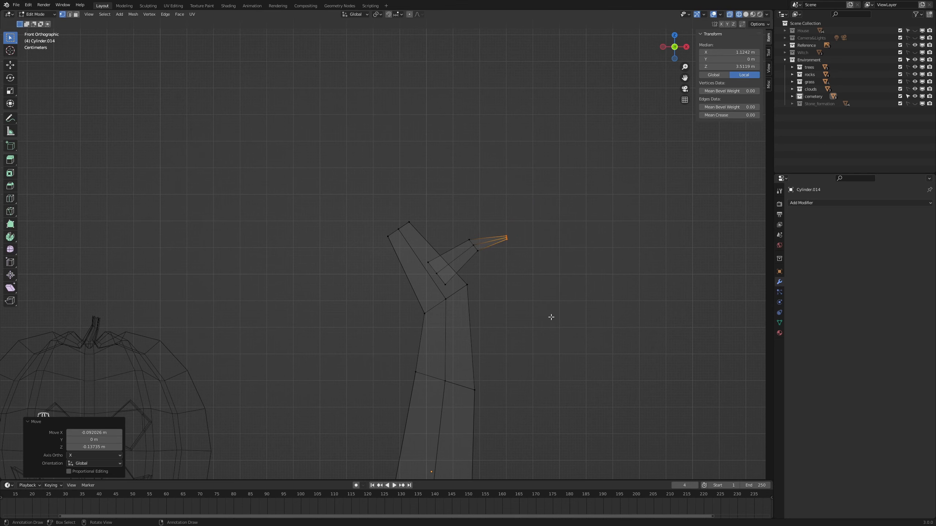
Step: Switch the viewport back to solid shading and to the top orthographic view
scroll(550, 317, "down", 5)
mouse_move(535, 326)
middle_mouse_down()
mouse_move(626, 263)
mouse_move(385, 411)
mouse_move(512, 336)
mouse_move(499, 356)
mouse_move(518, 360)
mouse_move(486, 351)
mouse_move(564, 328)
mouse_move(317, 384)
mouse_move(328, 372)
mouse_move(436, 339)
middle_mouse_up()
left_click(544, 351)
key("KP_7")
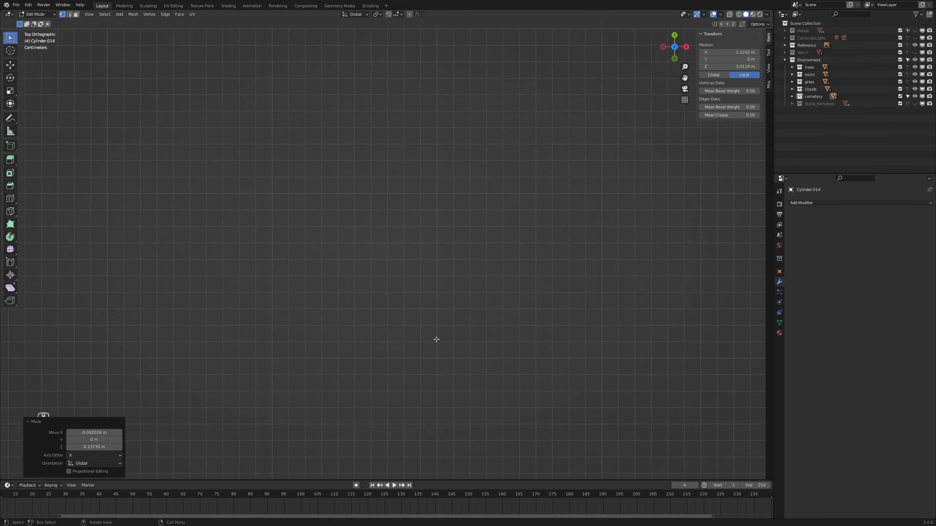
scroll(438, 307, "down", 5)
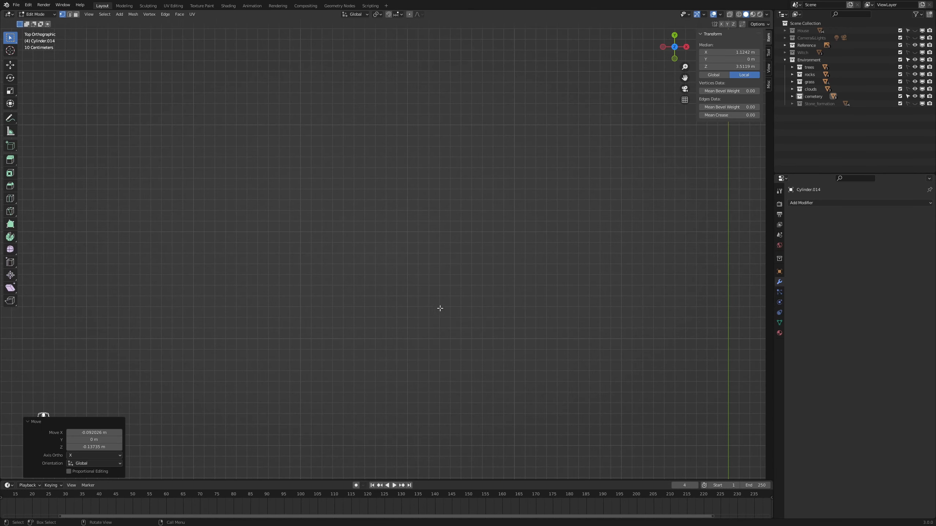
Step: Select the tree's whole side branch and shift it slightly along the Y axis against the trunk
middle_click_drag(348, 192, 374, 307, "shift")
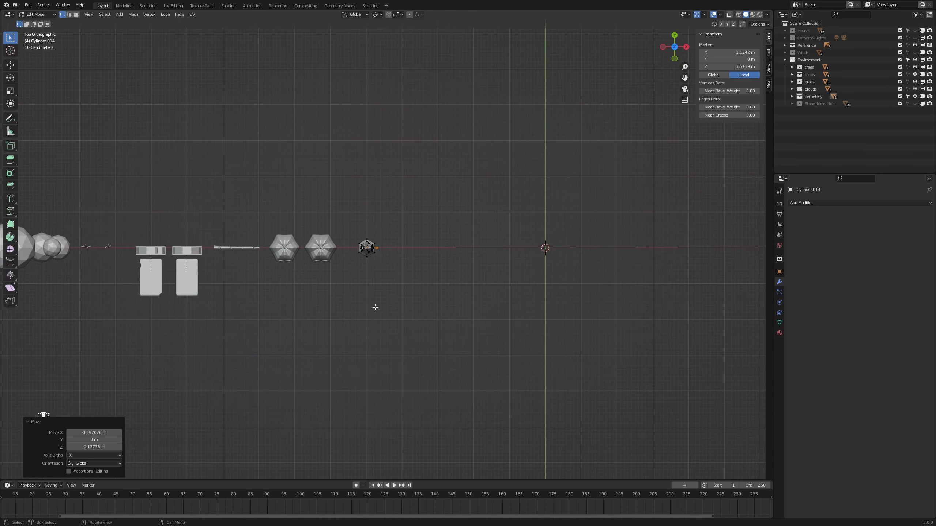
scroll(321, 295, "up", 11)
middle_click_drag(317, 294, 381, 407)
middle_click_drag(432, 376, 486, 292, "shift")
scroll(382, 325, "up", 3)
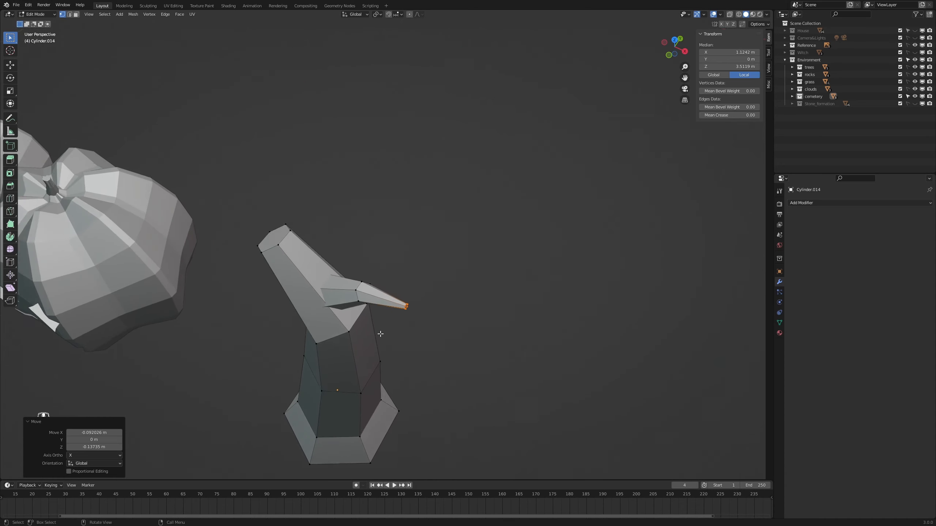
key("ctrl+l")
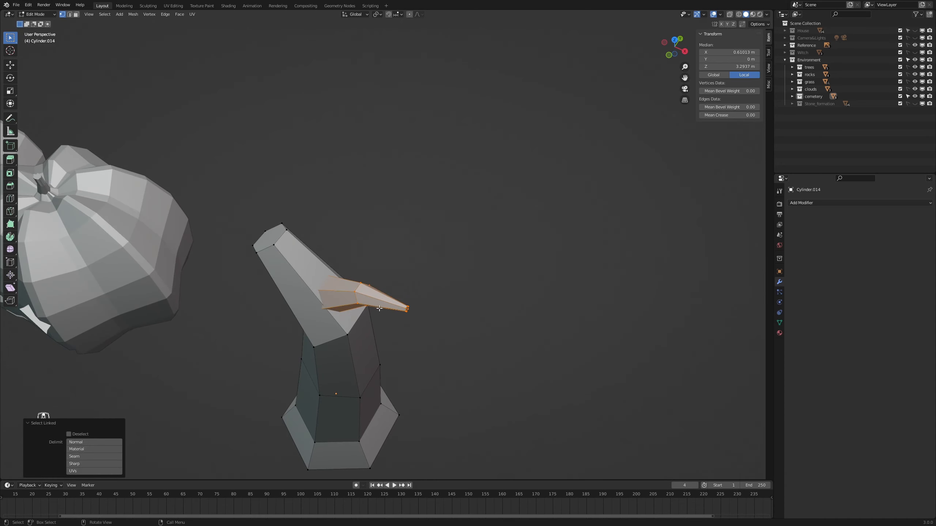
key("g")
key("y")
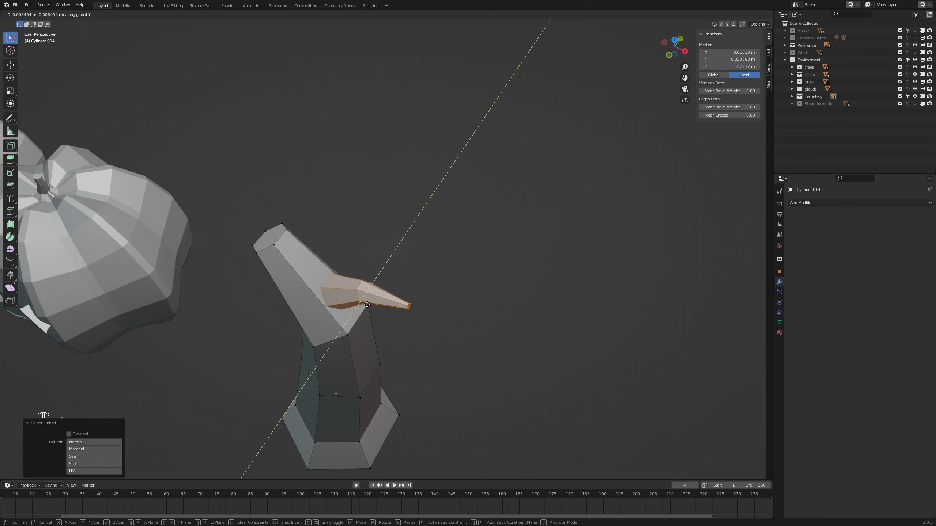
left_click(367, 305)
Step: Scale the end face of the trunk's upper segment to 0.794
middle_click_drag(371, 365, 387, 376)
middle_click_drag(409, 410, 588, 175, "shift")
middle_click_drag(426, 266, 459, 258)
key("3")
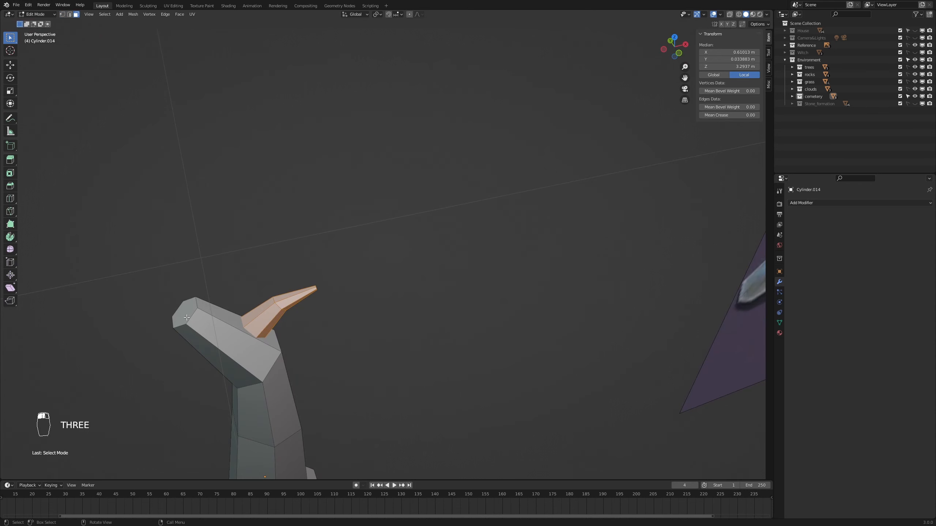
left_click(186, 314)
key("s")
left_click(344, 368)
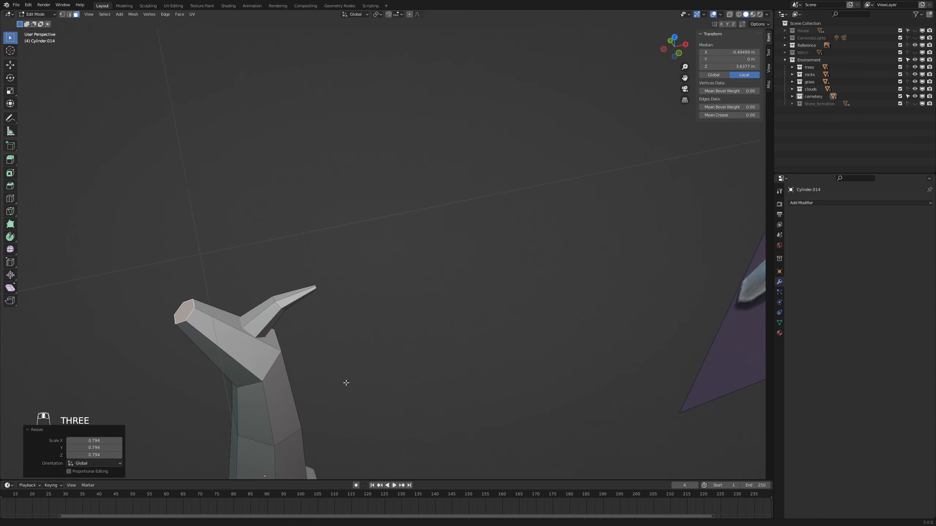
Step: Narrow the trunk by scaling its middle edge loop to 0.867
middle_click_drag(344, 383, 401, 306)
key("2")
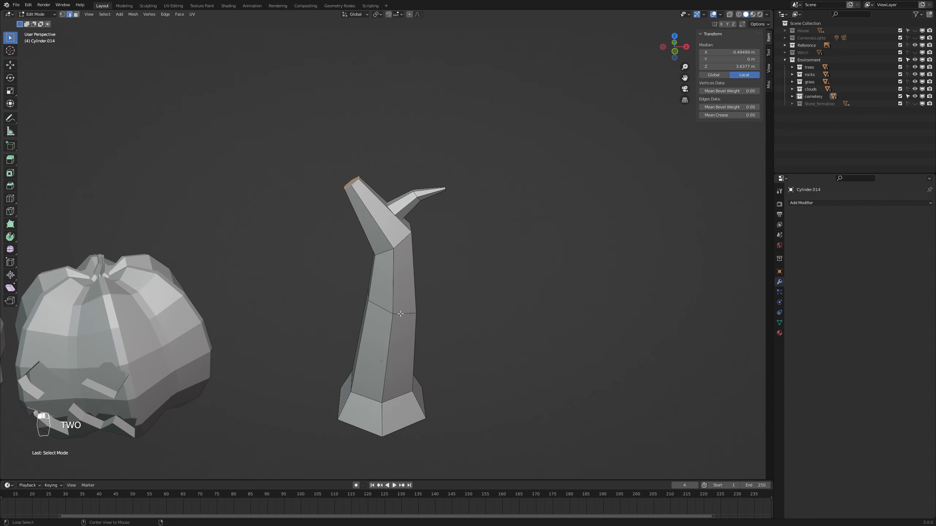
key("s")
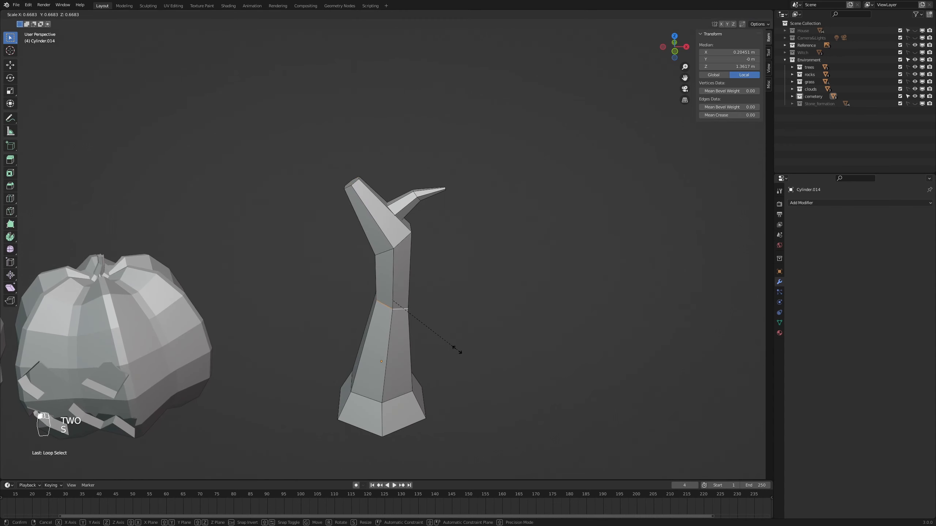
left_click(473, 370)
Step: Leave mesh editing and rename the tree object in the cemetery collection to wiltedTree1
scroll(473, 370, "down", 6)
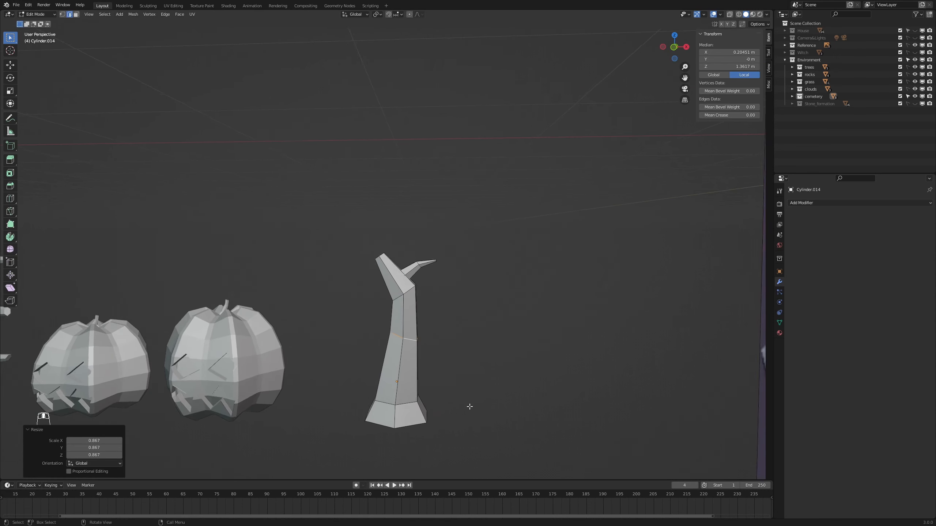
key("KP_1")
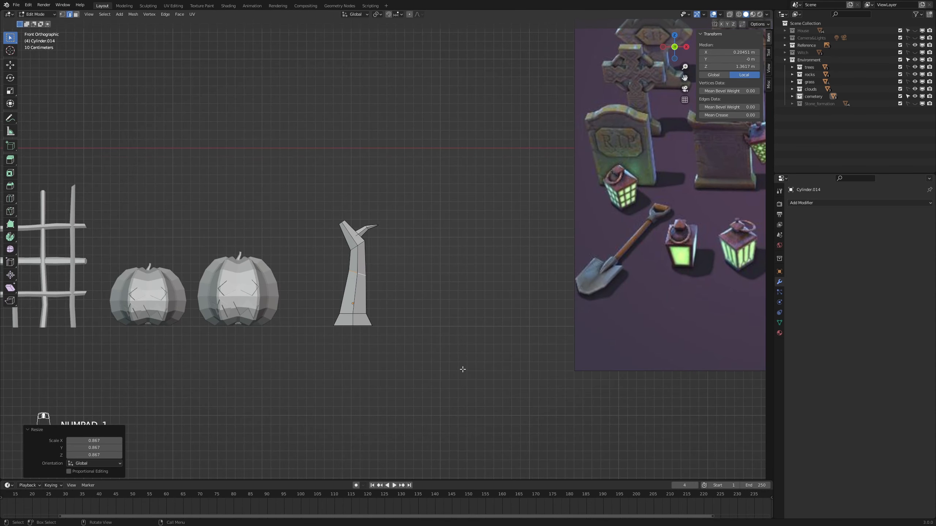
scroll(463, 369, "up", 2)
key("Tab")
left_click(792, 96)
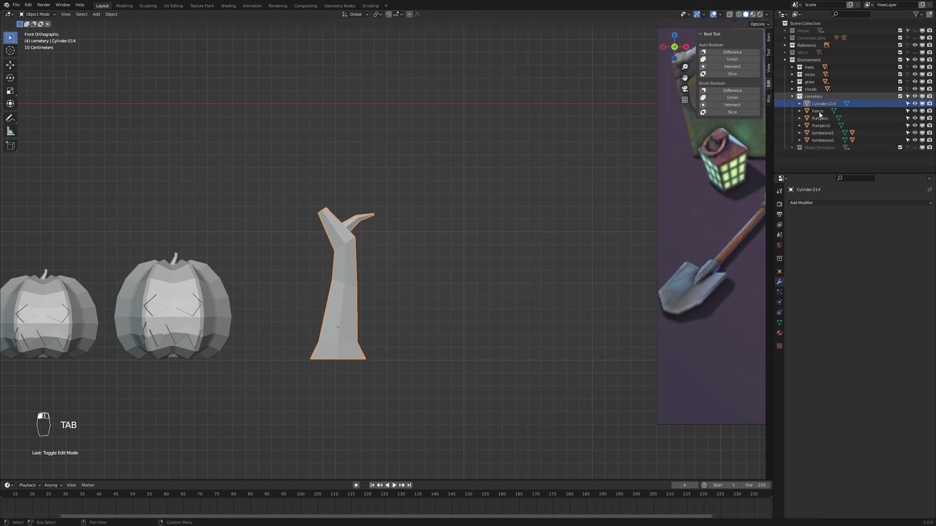
double_click(824, 103)
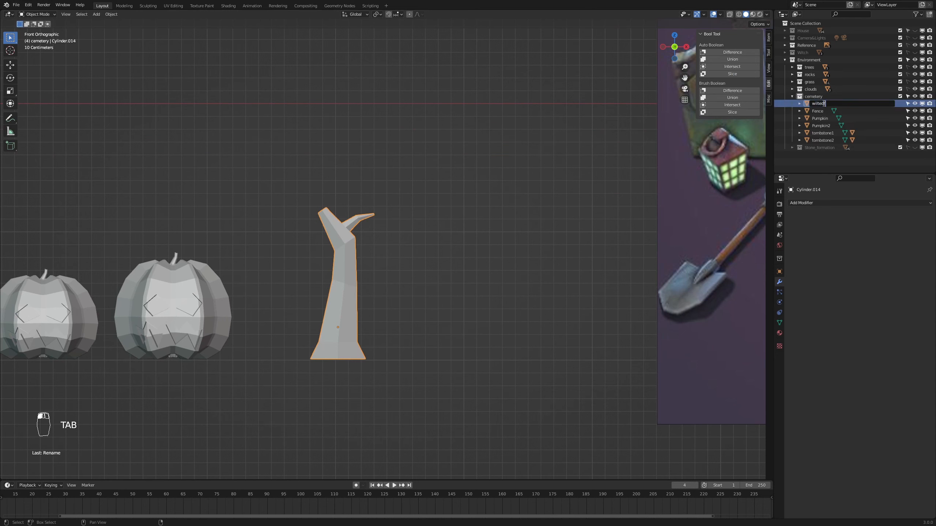
key("Return")
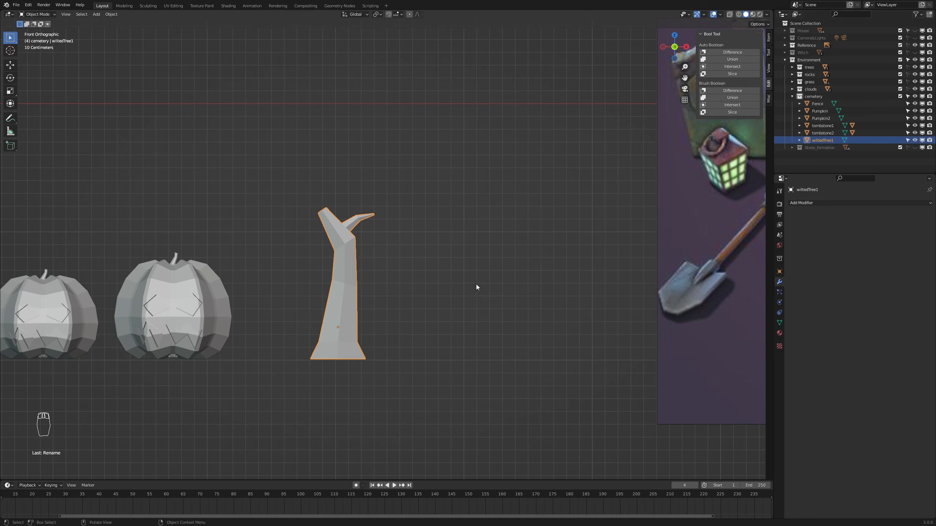
Step: Duplicate wiltedTree1 and move the copy about 0.78 m along the X axis
key("shift+d")
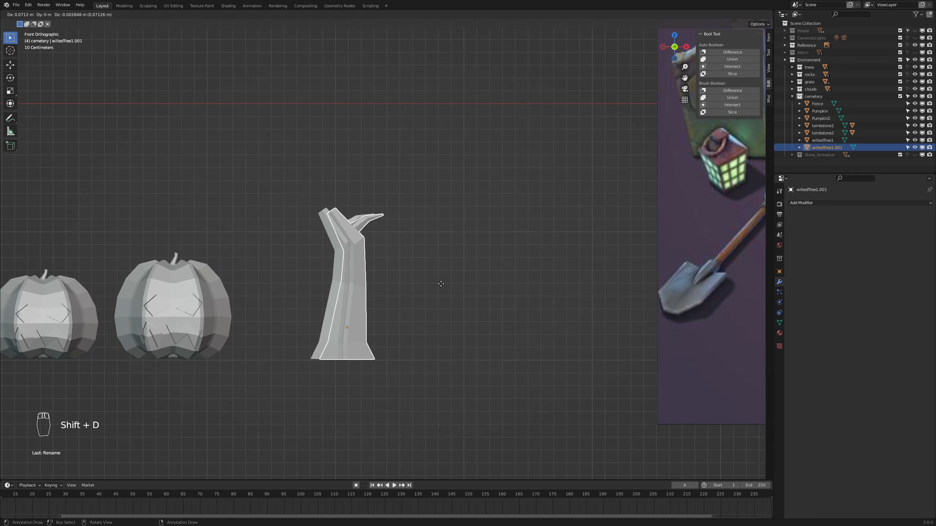
right_click(444, 284)
key("g")
key("x")
left_click(545, 281)
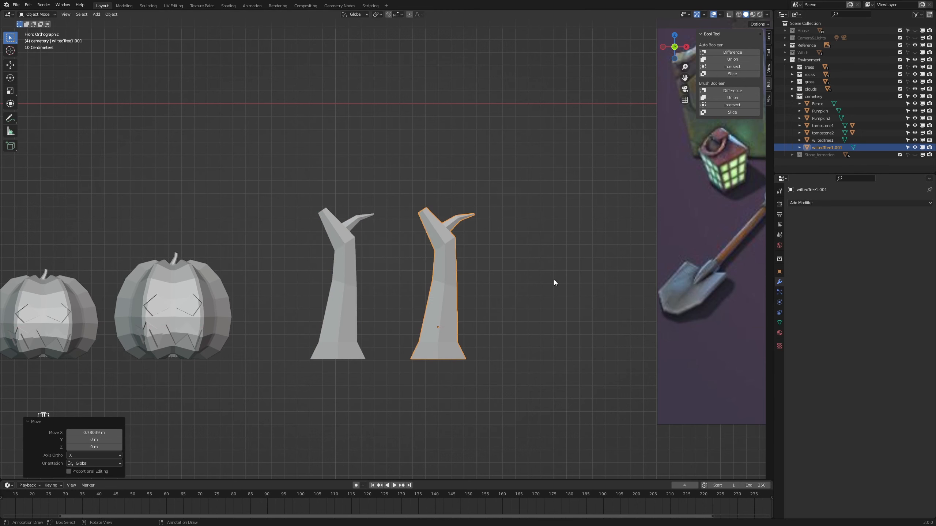
Step: Try to squash the duplicated tree to about 0.73 of its height along Z
key("s")
key("z")
left_click(534, 284)
key("g")
key("z")
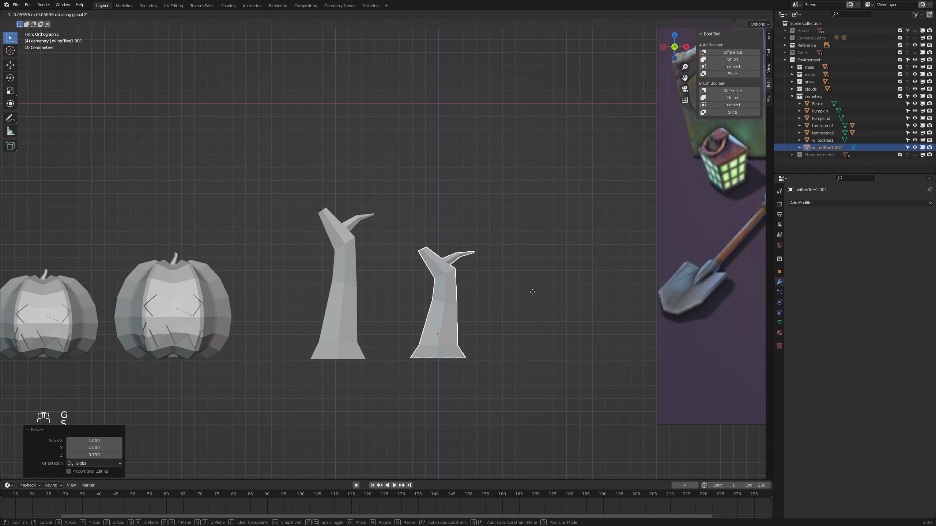
right_click(531, 292)
key("ctrl+z")
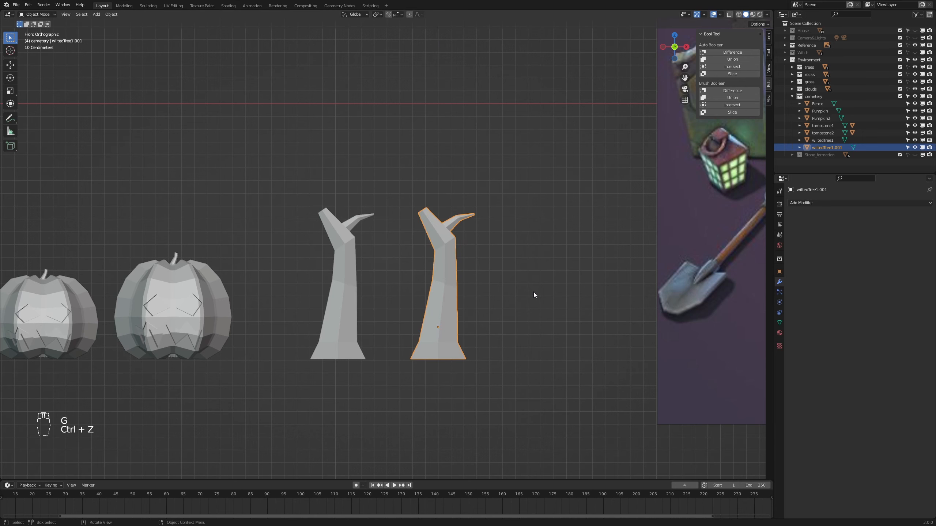
Step: Edit the duplicated tree in wireframe at vertex level and move its side branch to the front of the trunk
key("z")
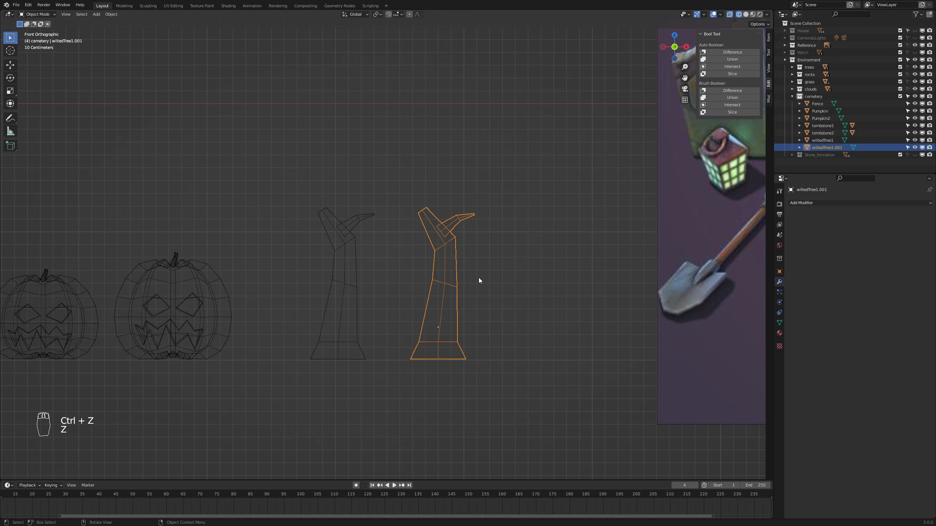
scroll(499, 280, "up", 2)
key("Tab")
key("1")
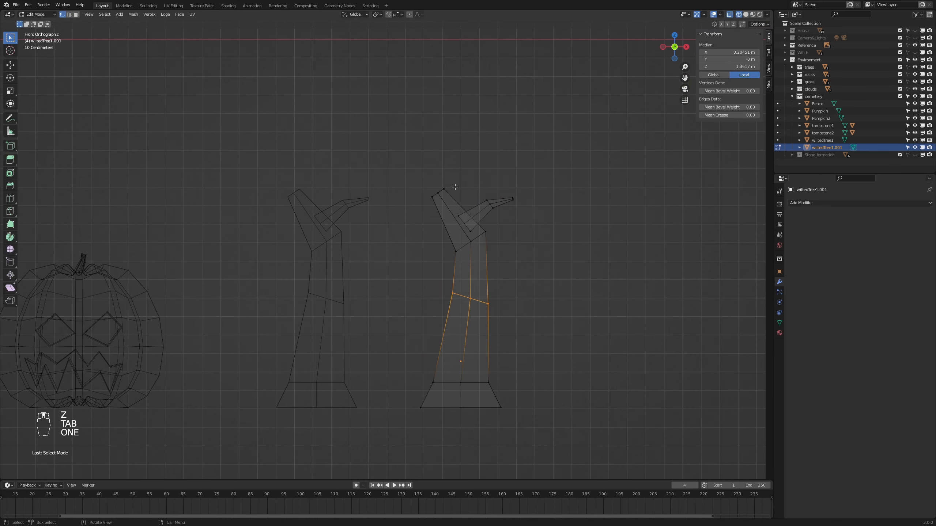
key("l")
middle_click_drag(501, 213, 687, 341)
key("g")
Step: Select the duplicated tree's upper trunk and side branch in front view and move them together
key("KP_1")
left_click_drag(435, 177, 553, 324)
key("g")
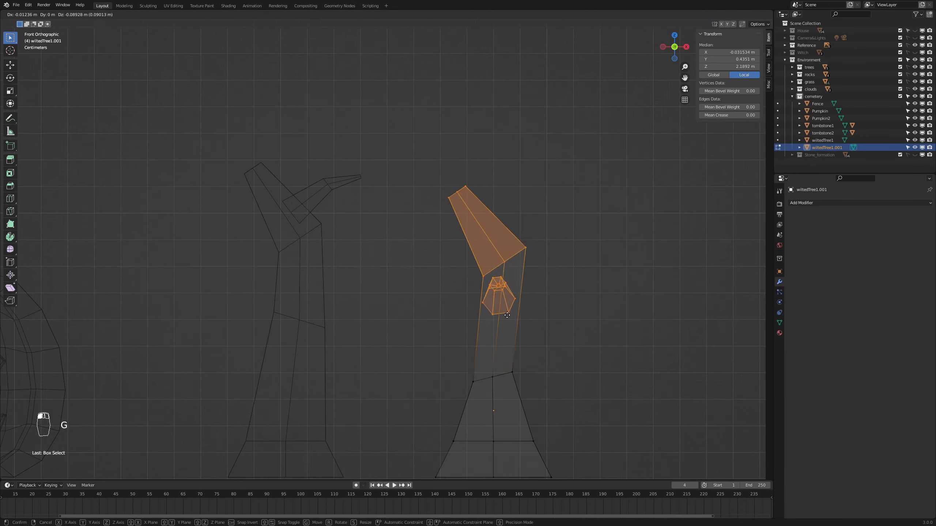
left_click(519, 288)
Step: Select vertices of the duplicated trunk's middle ring and move them along the Z axis
left_click_drag(525, 367, 491, 386)
middle_click_drag(491, 387, 518, 318)
key("g")
key("z")
Step: Cut the duplicated tree down to a stump, fill its open top with a face, and tilt that face
key("3")
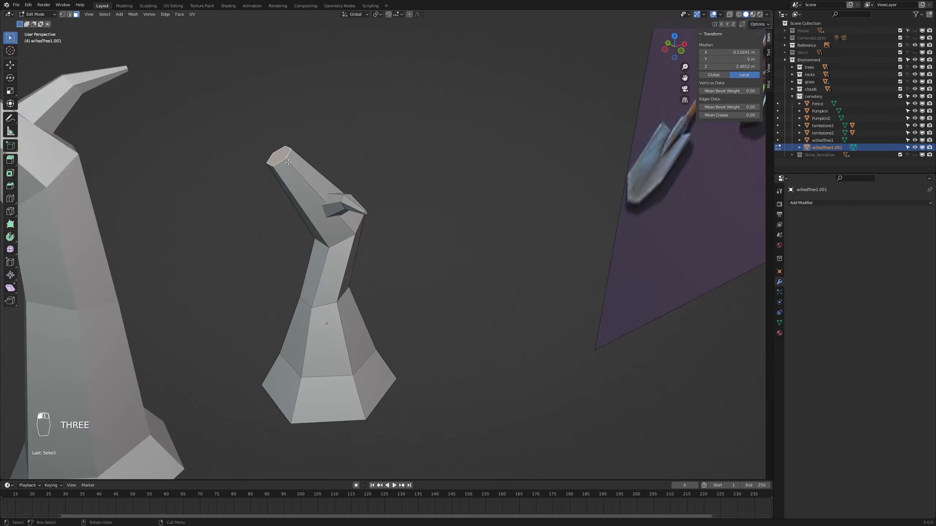
left_click(279, 157)
key("f")
key("KP_1")
key("r")
left_click(393, 215)
middle_click_drag(394, 215, 438, 191)
Step: Duplicate wiltedTree1 again and move the new copy about 1.42 m along the X axis
key("KP_1")
scroll(388, 312, "down", 8)
key("shift+d")
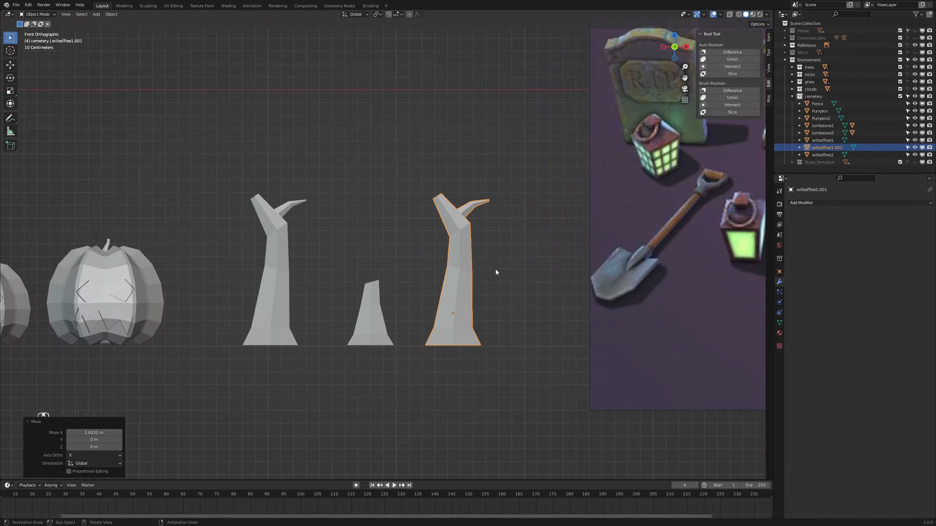
Step: Extrude the new copy's trunk end into further segments and move them outward to form a tapered, drooping branch
key("Tab")
key("e")
key("g")
key("e")
scroll(406, 192, "up", 4)
key("g")
Step: Duplicate the new tree's side branch and rotate the duplicate to point in a different direction
key("KP_7")
key("z")
key("f")
mouse_move(537, 297)
middle_mouse_down()
mouse_move(435, 229)
mouse_move(434, 212)
mouse_move(490, 258)
middle_mouse_up()
key("l")
key("shift+d")
key("r")
key("r")
middle_click_drag(438, 280, 496, 297)
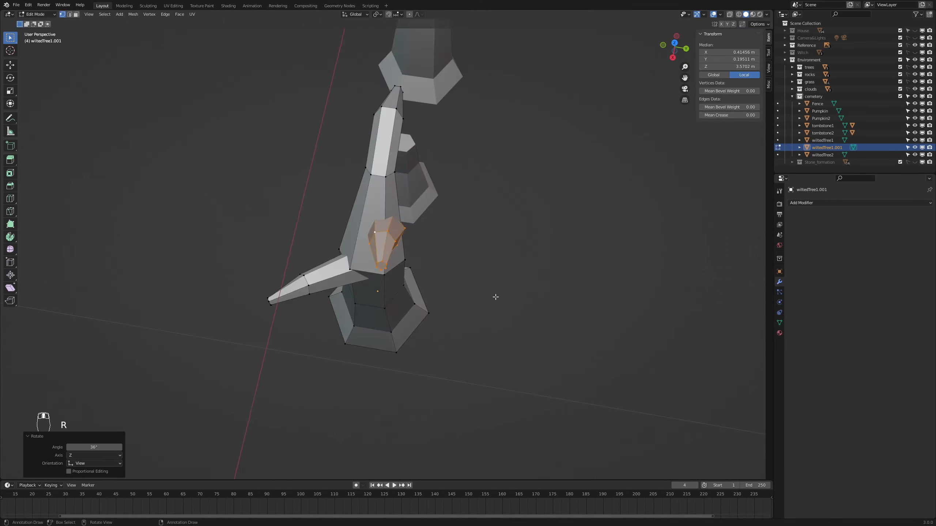
Step: Rotate the duplicated branch from above, fit it against the trunk, and return to object mode in front view
key("KP_7")
key("r")
key("g")
left_click(459, 251)
key("g")
middle_click_drag(459, 252, 479, 258)
left_click(587, 147)
key("2")
key("KP_1")
key("Tab")
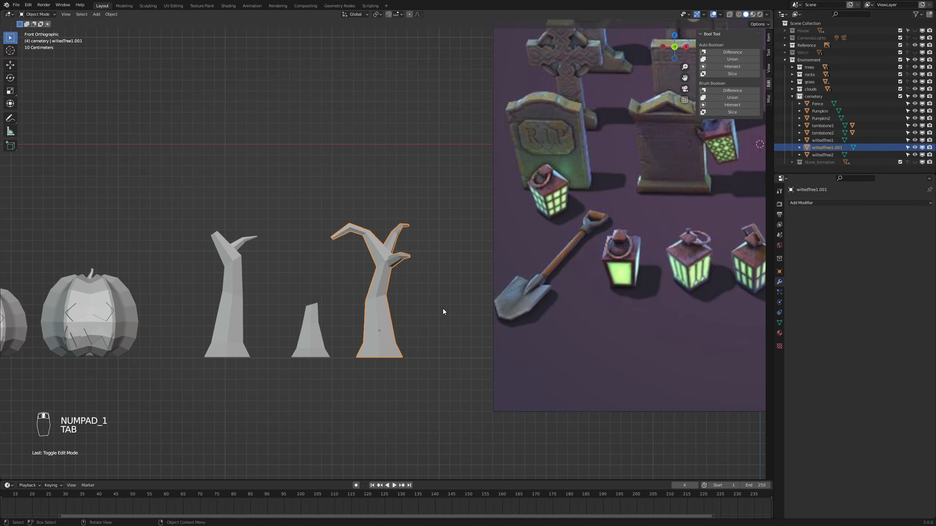
Step: Rename the new branching tree object to wiltedTree3
double_click(827, 147)
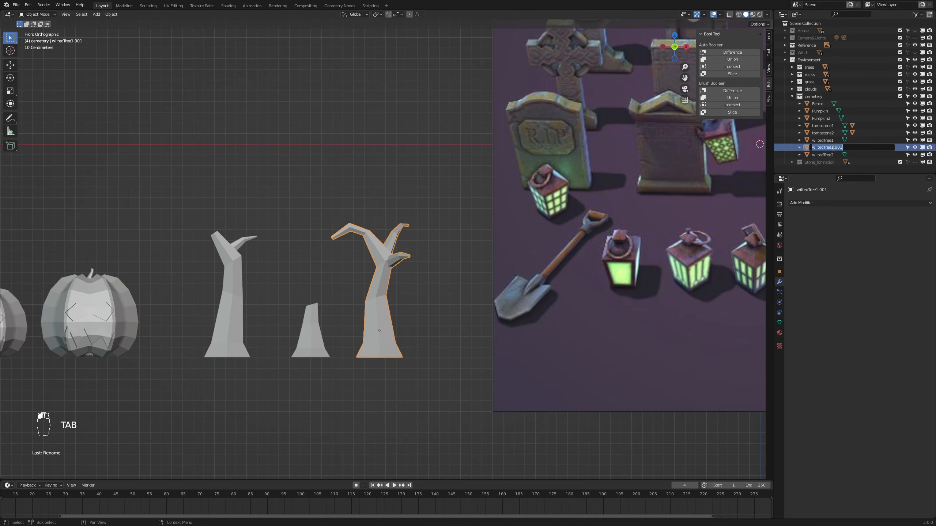
type("wiltedTree3")
key("Return")
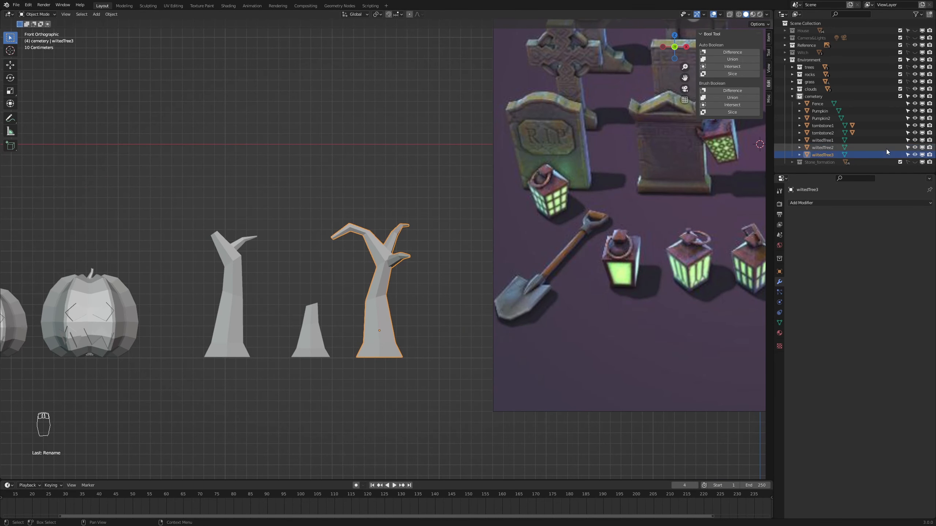
Step: Select all three wilted trees and apply their rotation and scale
scroll(341, 287, "down", 1)
left_click_drag(232, 222, 440, 353)
key("ctrl+a")
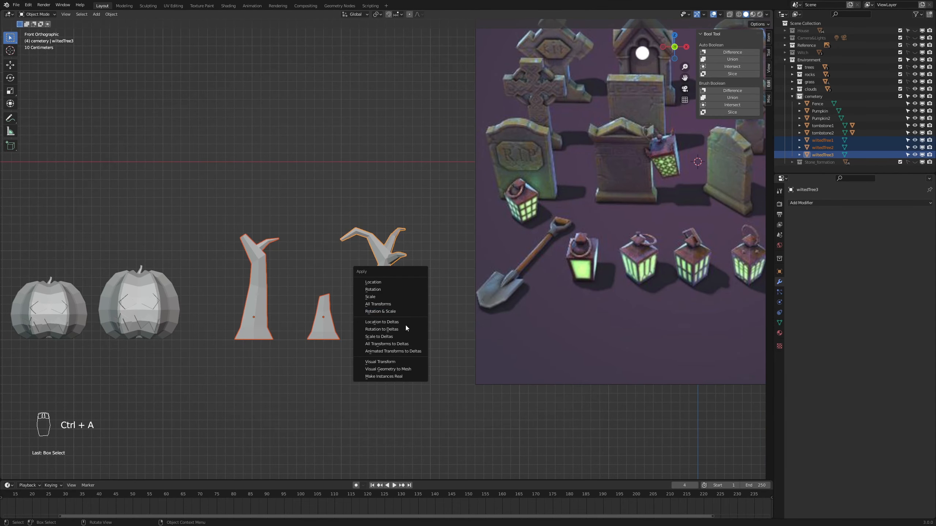
scroll(416, 327, "down", 4)
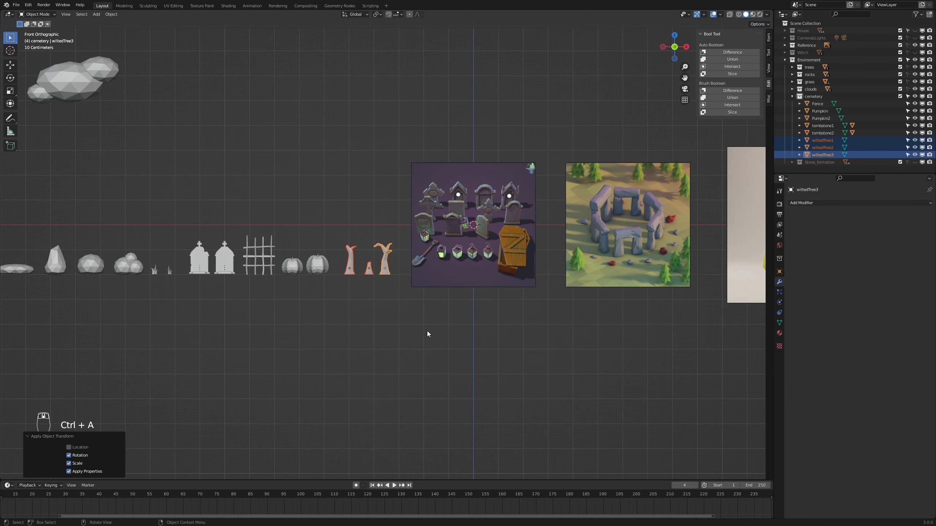
Step: Collapse the cemetery collection, show the Stone_formation collection, and view all the assets together in perspective
scroll(429, 331, "up", 1)
scroll(442, 332, "down", 1)
left_click(792, 97)
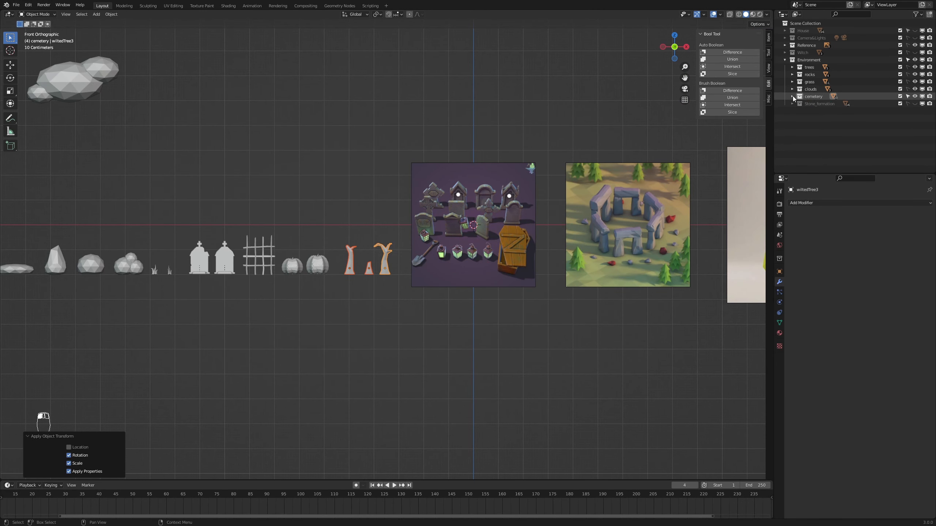
left_click(915, 104)
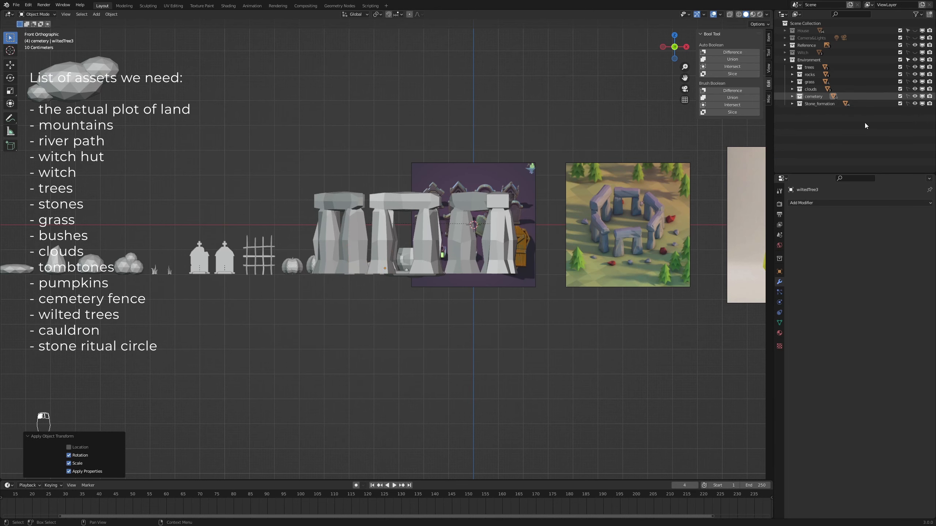
scroll(499, 299, "down", 2)
middle_click_drag(500, 298, 488, 324)
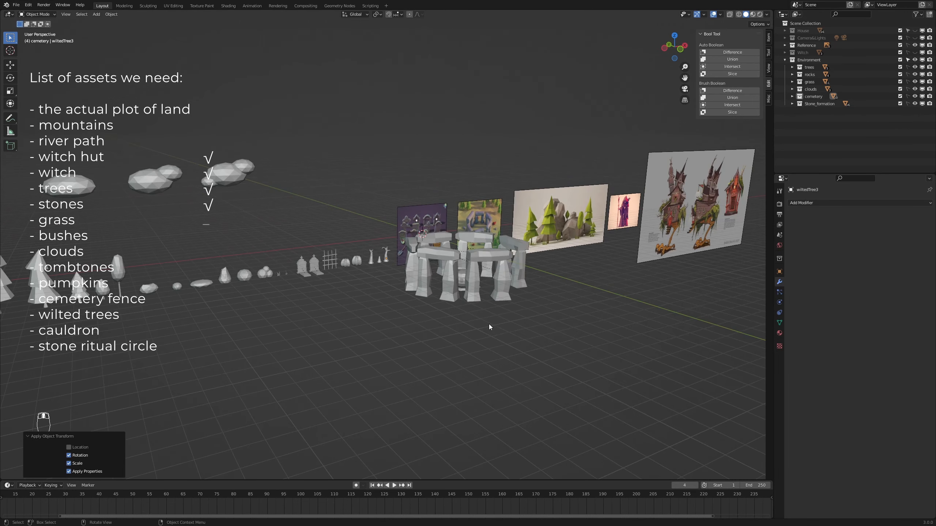
middle_click_drag(393, 334, 440, 335)
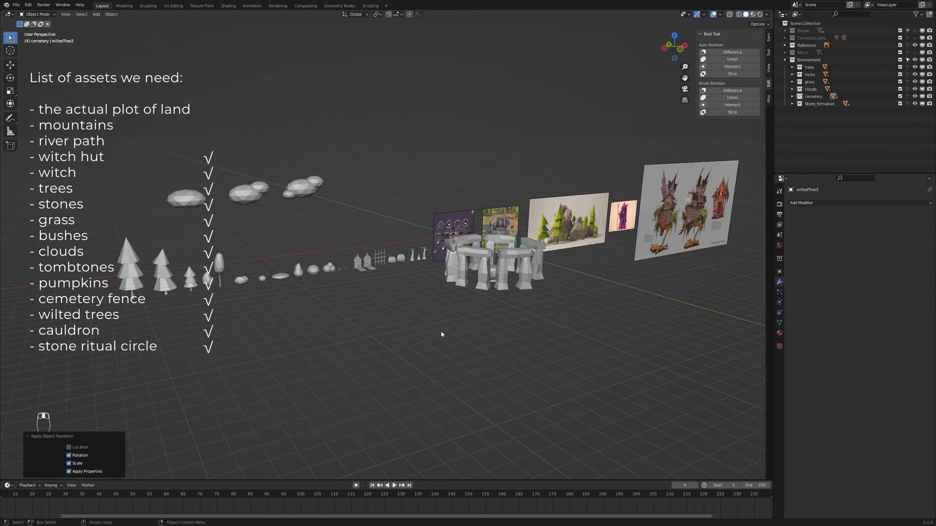